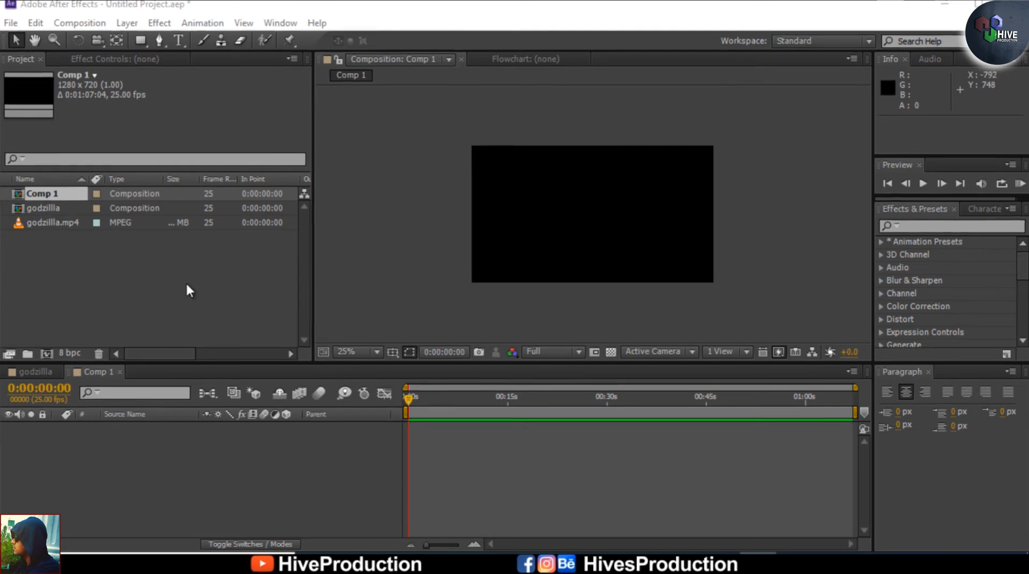
Play the godzillla composition from its start to review the underwater clip
left_click(34, 371)
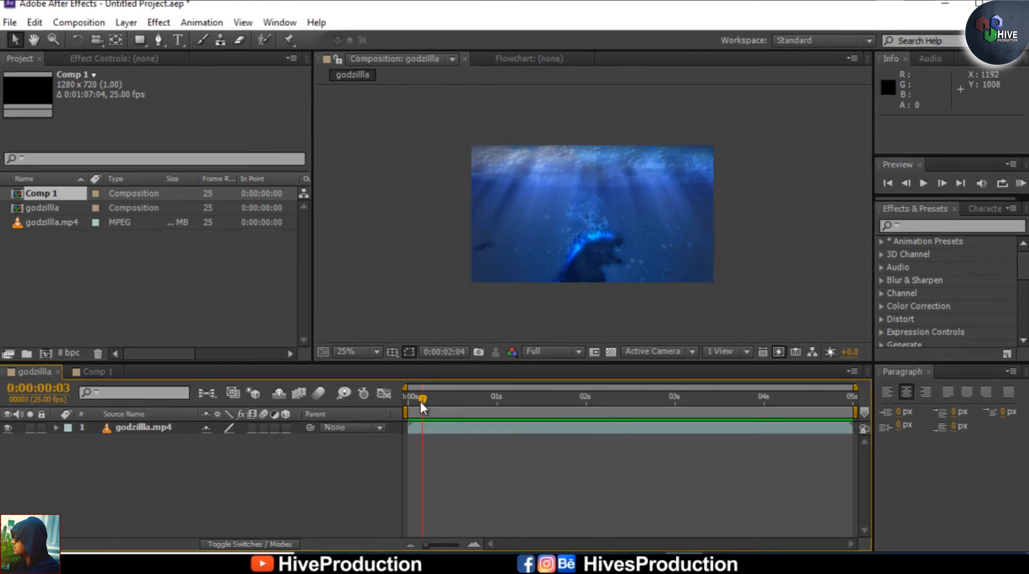
key("Home")
left_click(924, 182)
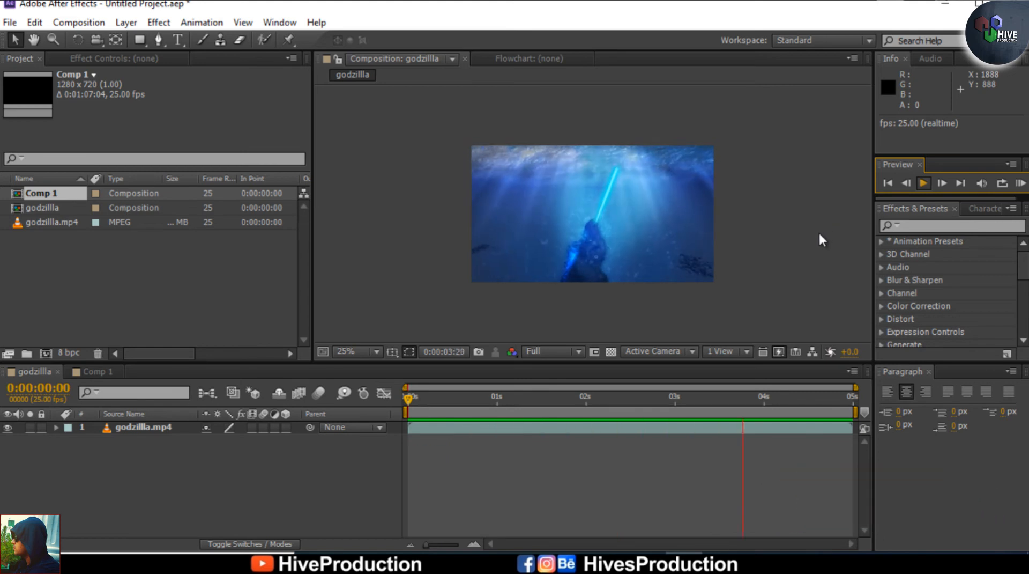
Create a black solid in Comp 1 with a width and height of 1000 px each
left_click(96, 371)
left_click(96, 371)
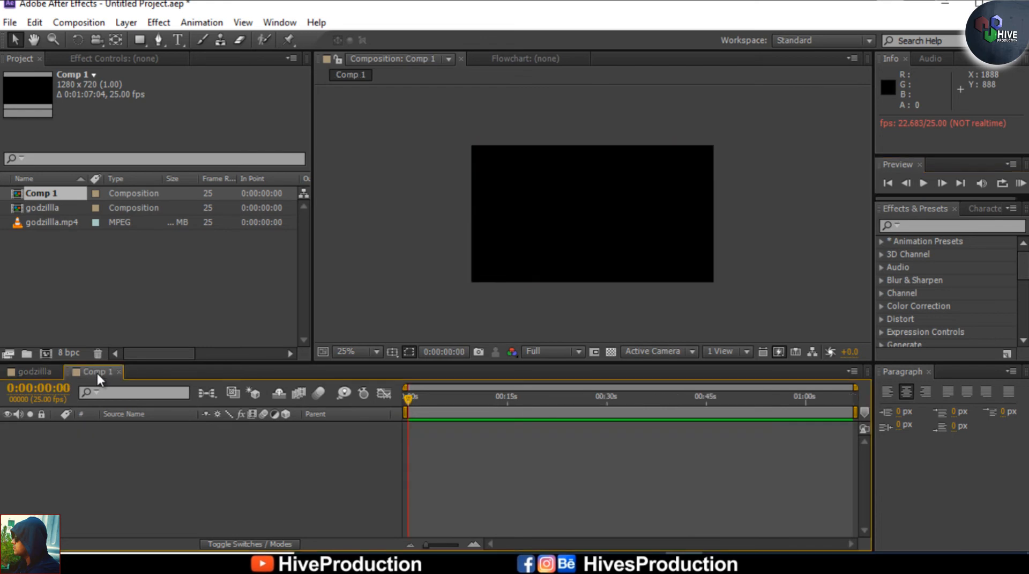
right_click(464, 446)
mouse_move(499, 289)
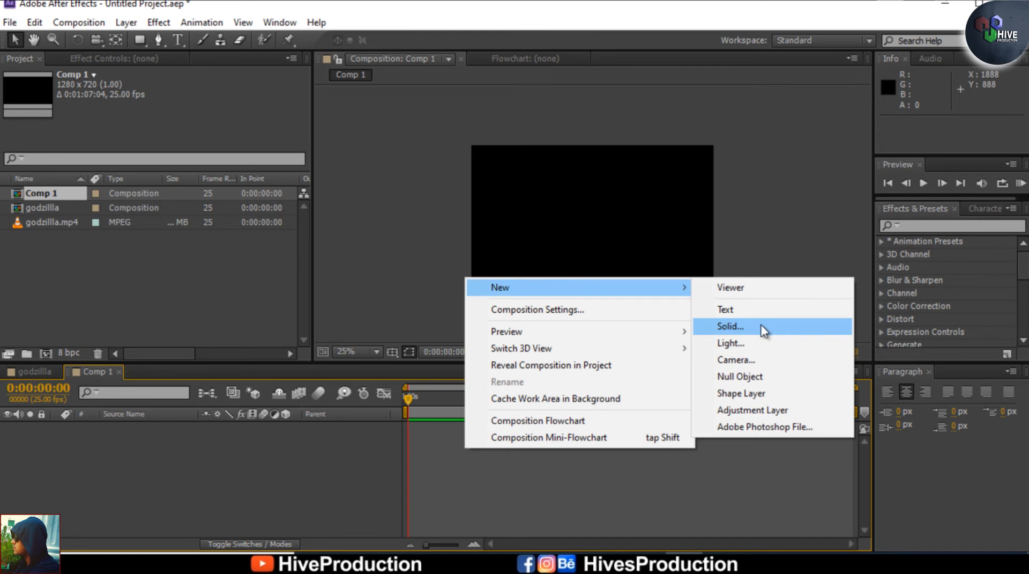
left_click(765, 323)
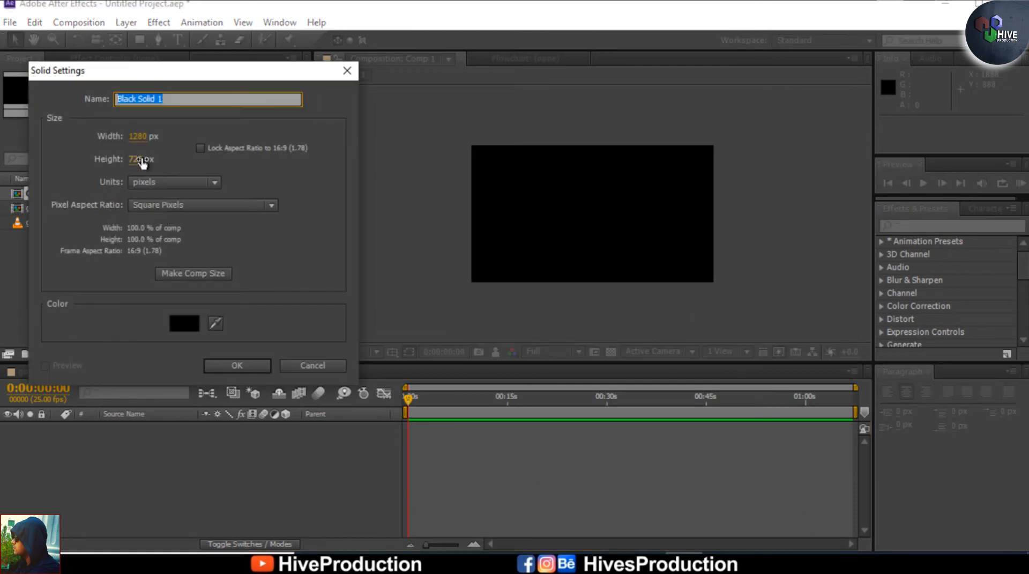
left_click(137, 136)
type("0")
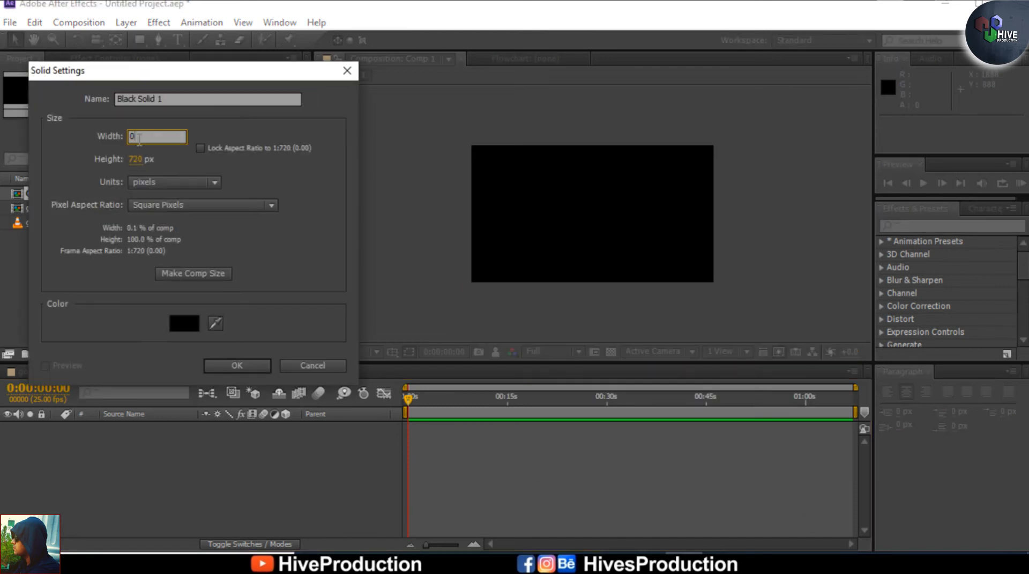
type("000")
left_click(135, 160)
type("1000")
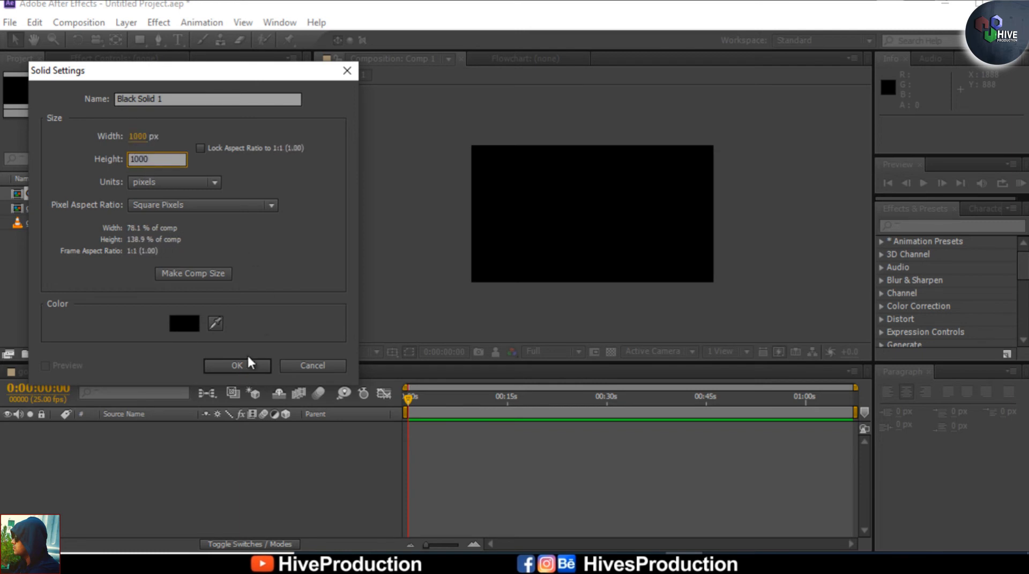
left_click(245, 362)
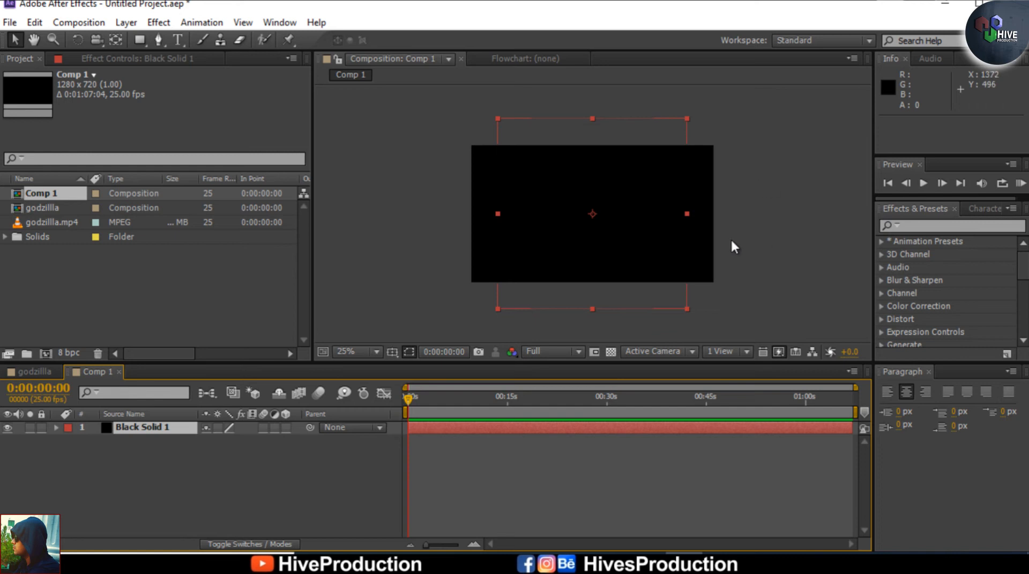
left_click(126, 22)
left_click(108, 468)
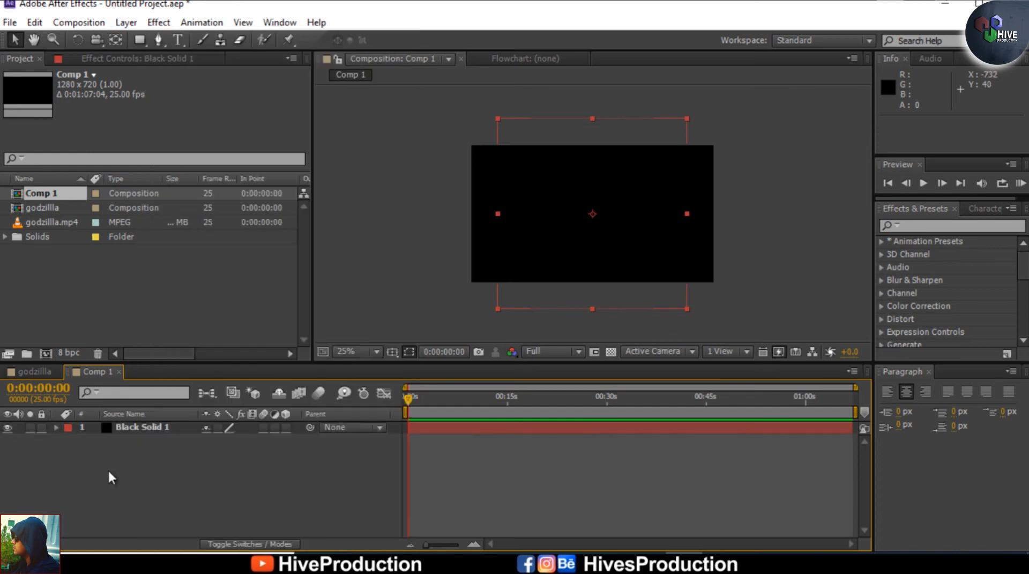
left_click(137, 423)
right_click(139, 428)
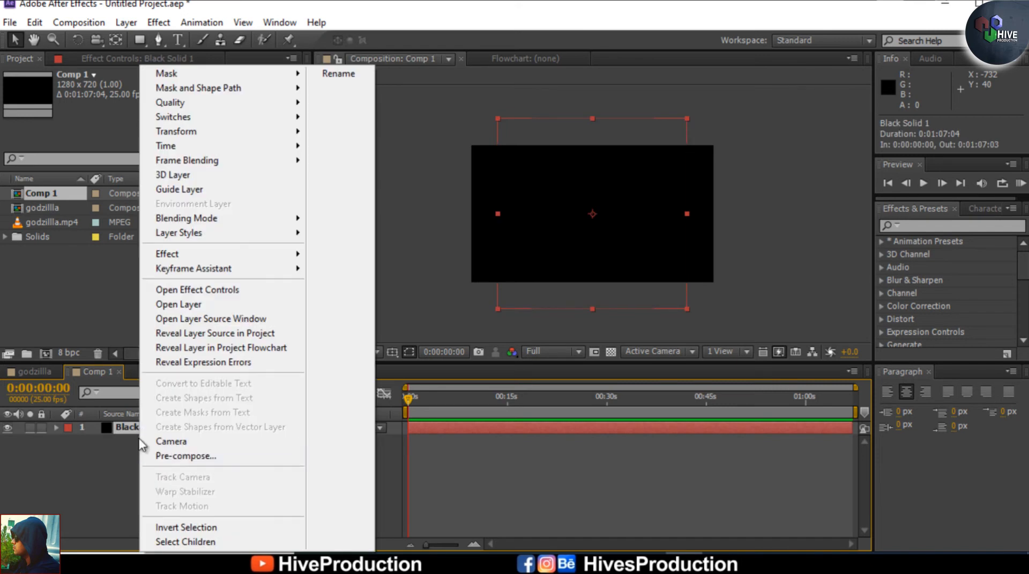
left_click(120, 428)
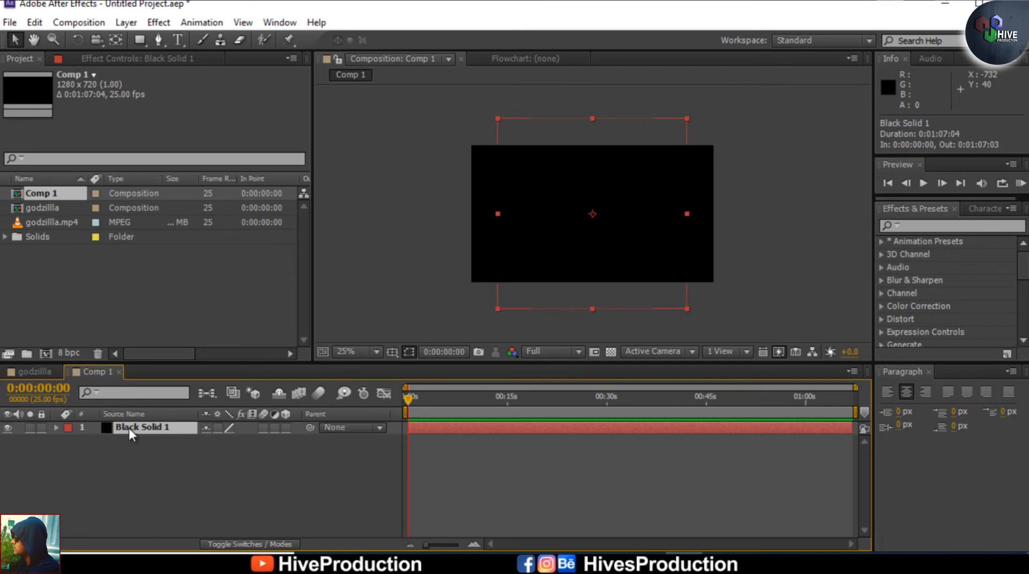
Pre-compose the black solid as Sea_level, leaving all attributes in Comp 1
key("ctrl+shift+c")
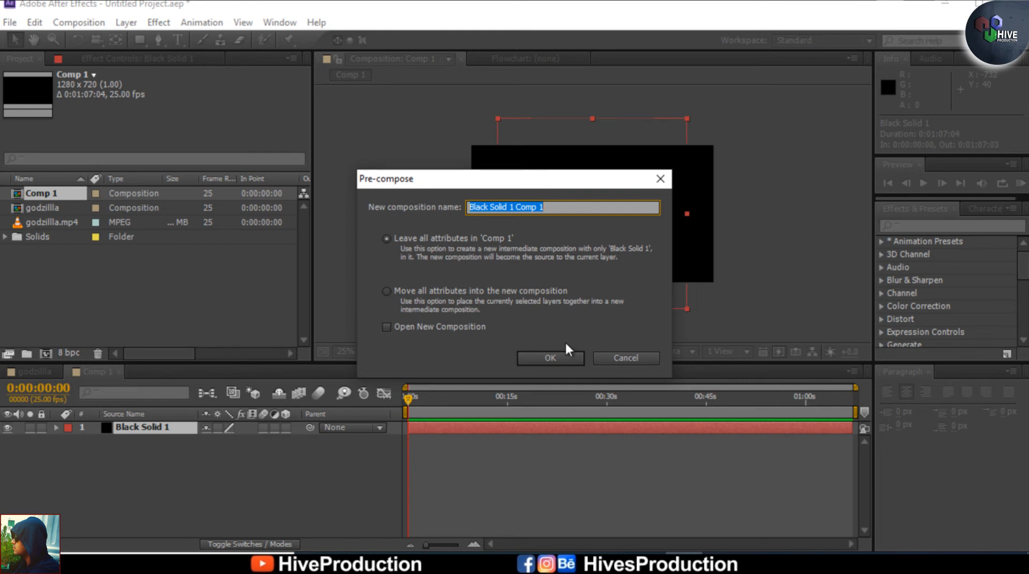
type("Sea")
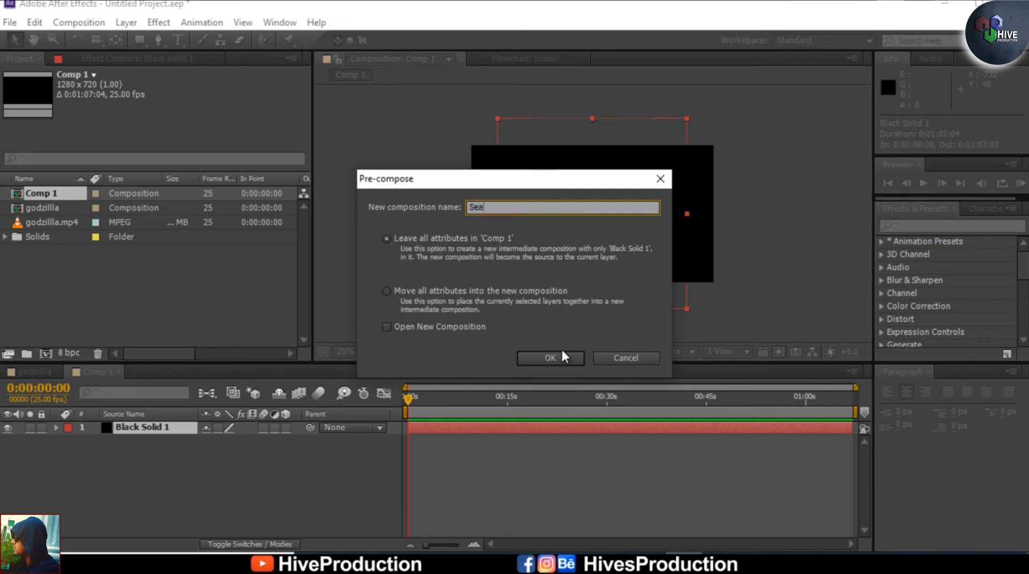
type("_lr")
type("evel")
left_click(562, 353)
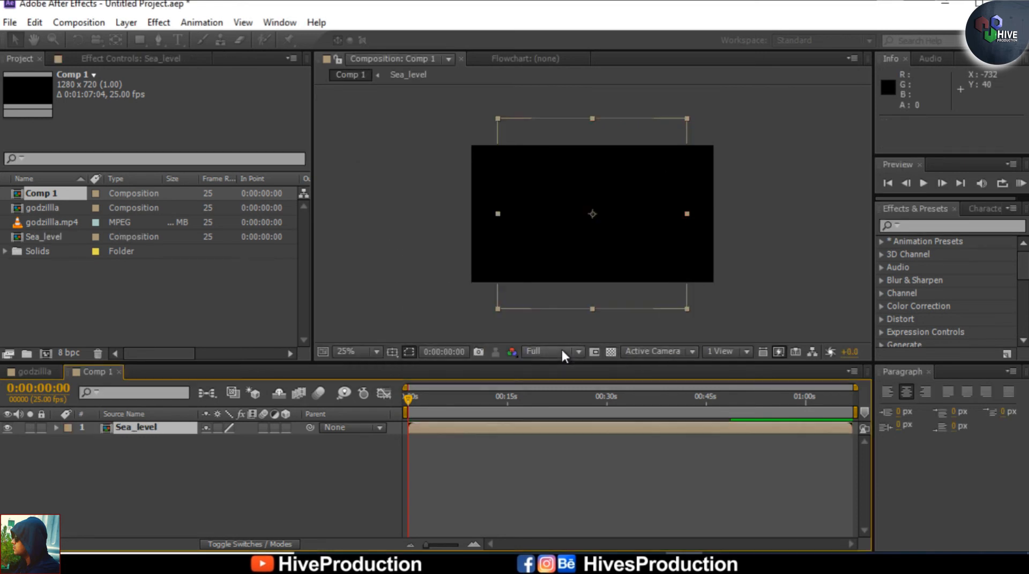
Open the Sea_level composition and apply the Fractal Noise effect to its black solid
double_click(510, 428)
left_click(136, 428)
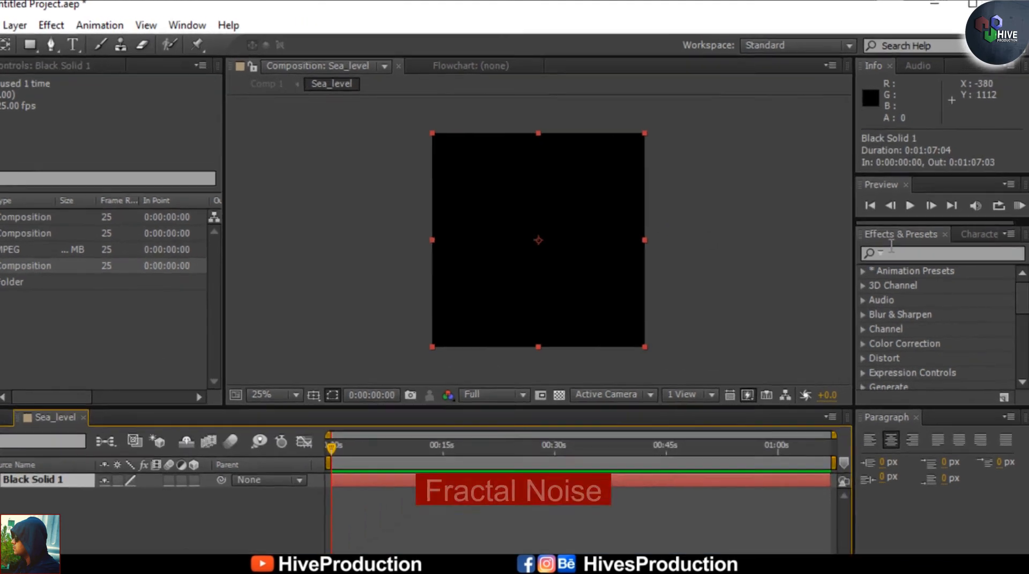
left_click(918, 225)
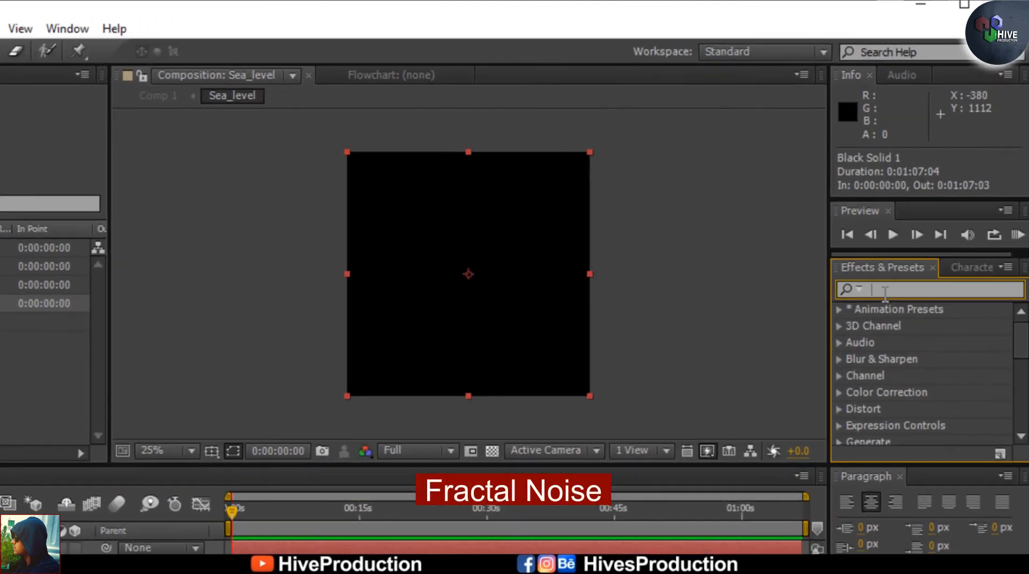
type("fract")
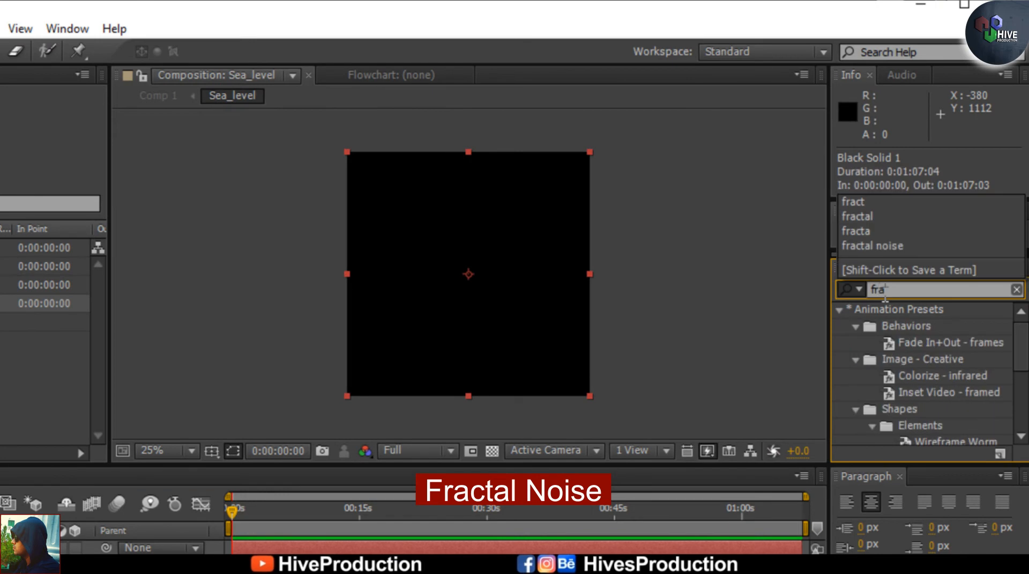
left_click(902, 404)
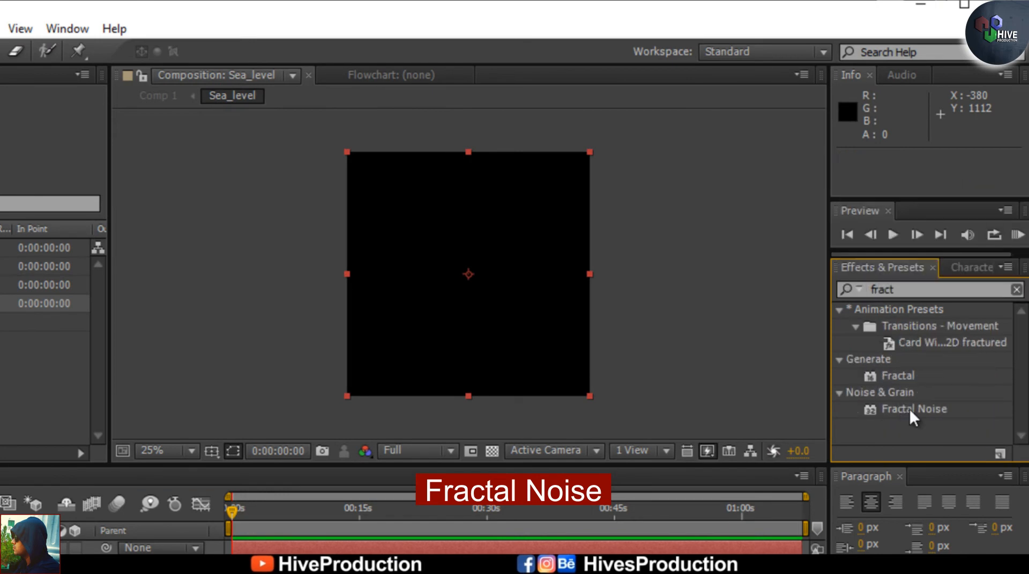
left_click(903, 409)
left_click_drag(901, 408, 339, 550)
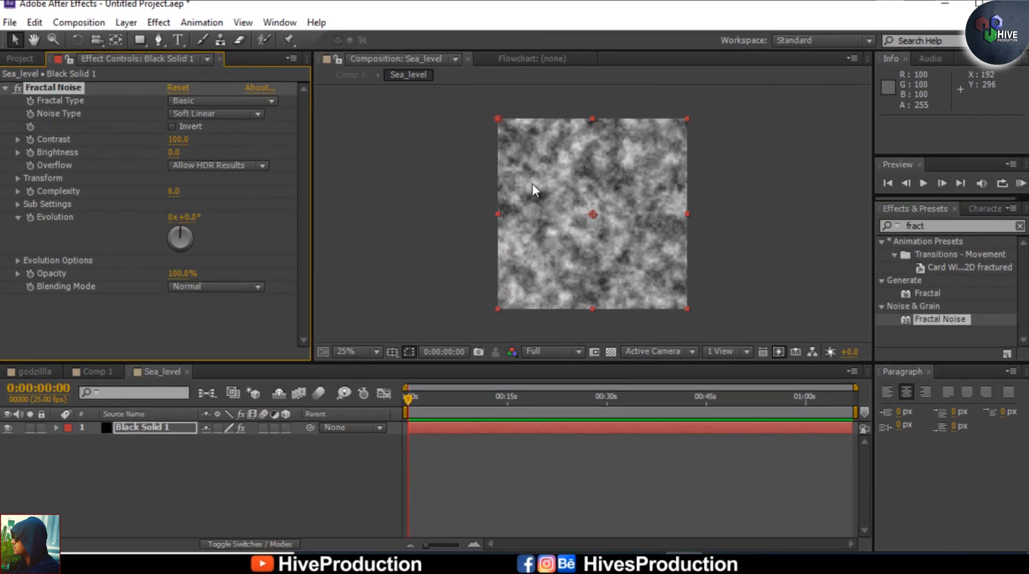
Set the Fractal Noise fractal type to Dynamic Progressive and turn on Invert
key("period")
scroll(630, 176, "down", 1)
left_click_drag(623, 171, 559, 199)
scroll(572, 202, "up", 1)
scroll(563, 210, "down", 1)
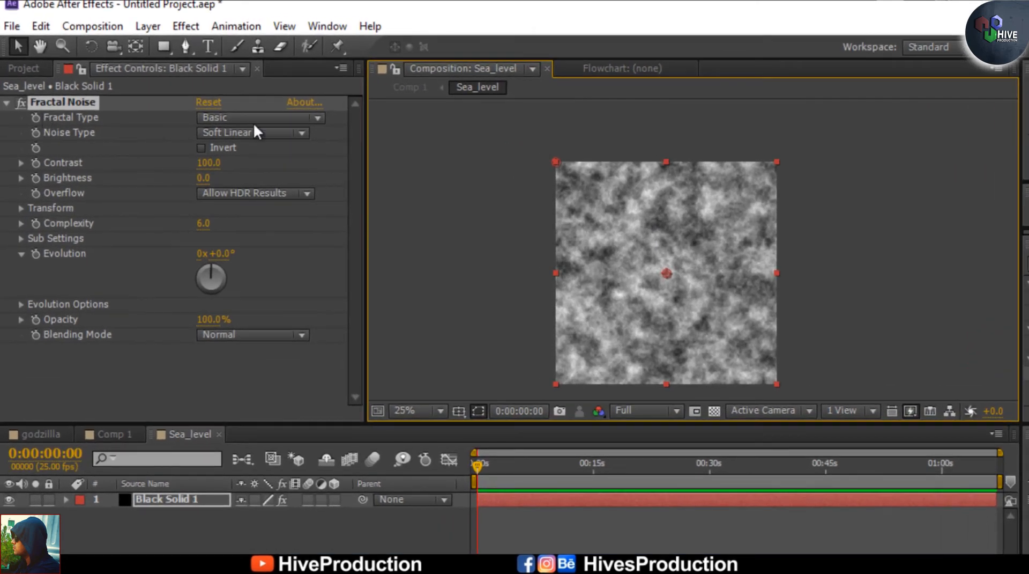
left_click(252, 118)
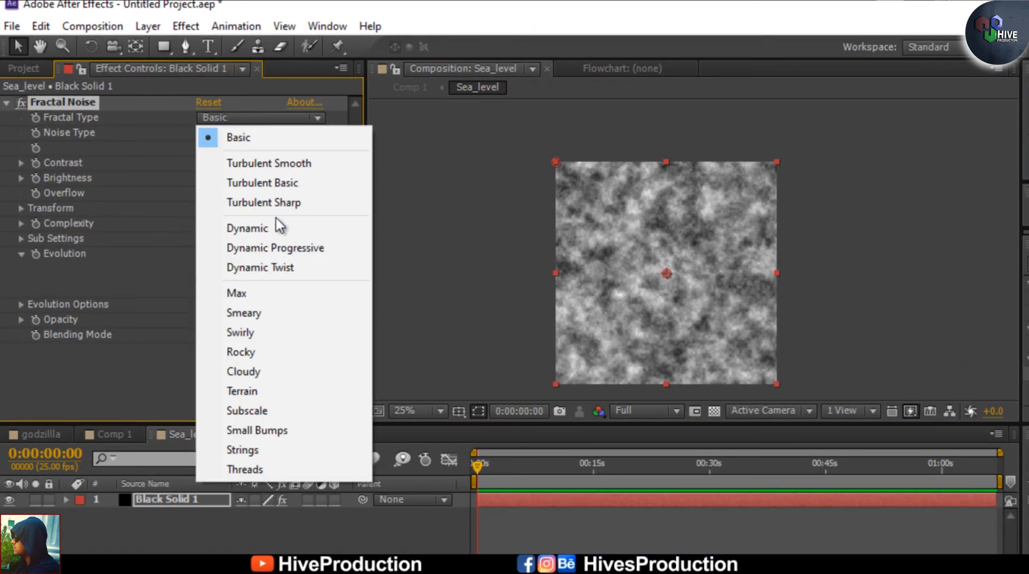
left_click(274, 247)
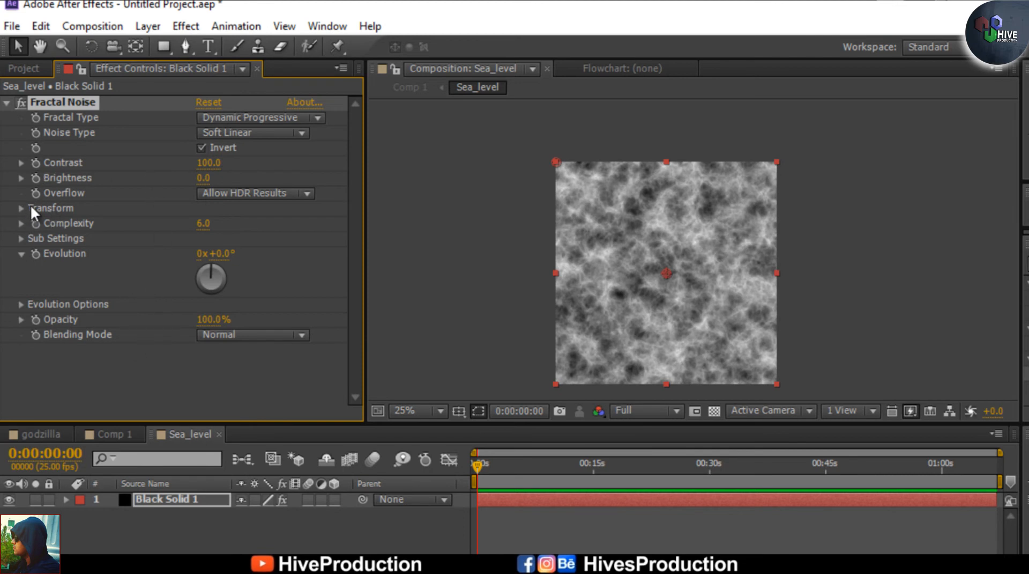
Set the uniform scale in the Fractal Noise transform settings to 60
mouse_move(14, 200)
left_mouse_down()
mouse_move(45, 221)
mouse_move(130, 221)
left_mouse_up()
left_click(20, 208)
left_click_drag(27, 240, 114, 266)
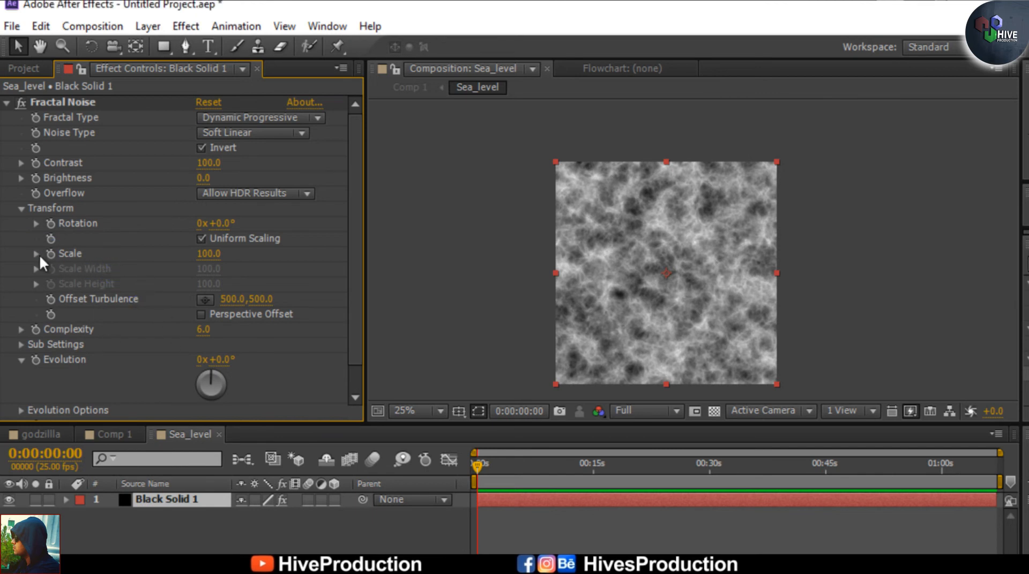
left_click(36, 254)
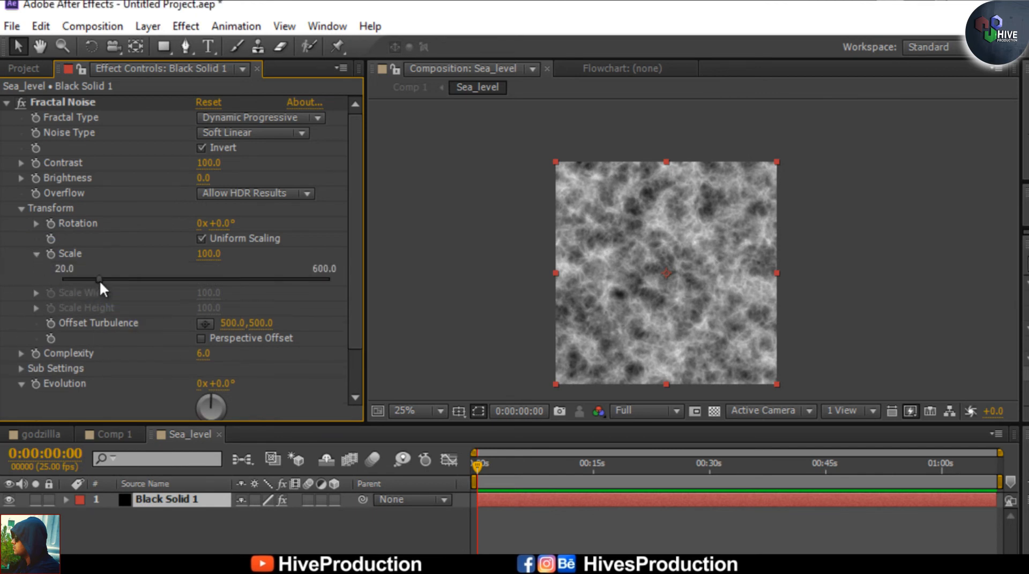
left_click_drag(99, 280, 80, 278)
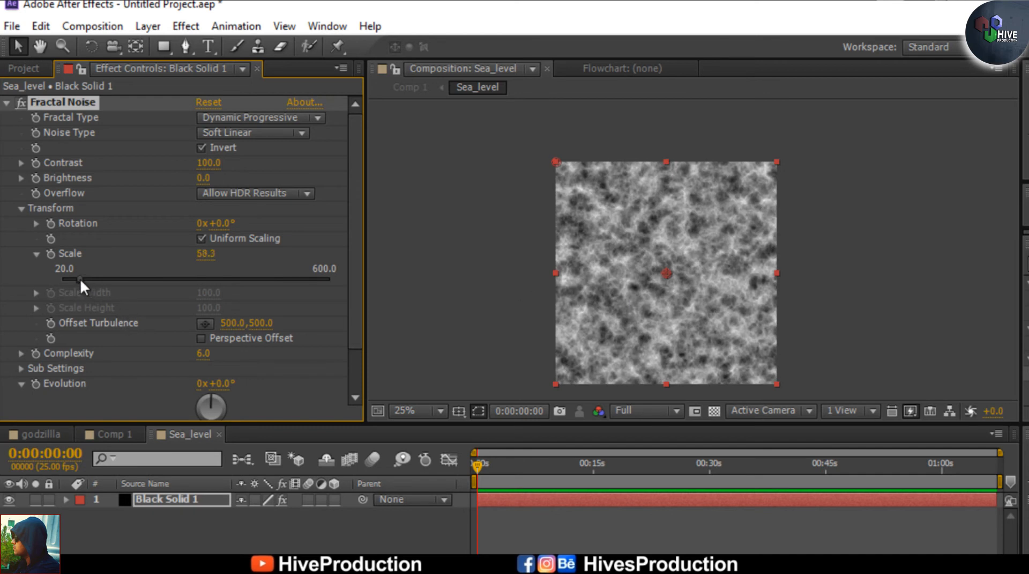
left_click(205, 254)
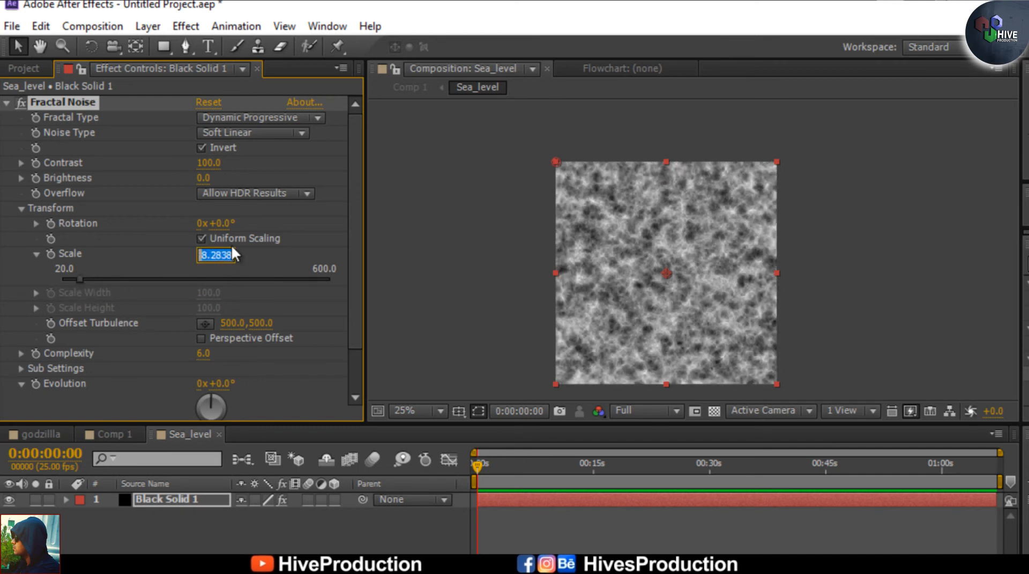
key("Return")
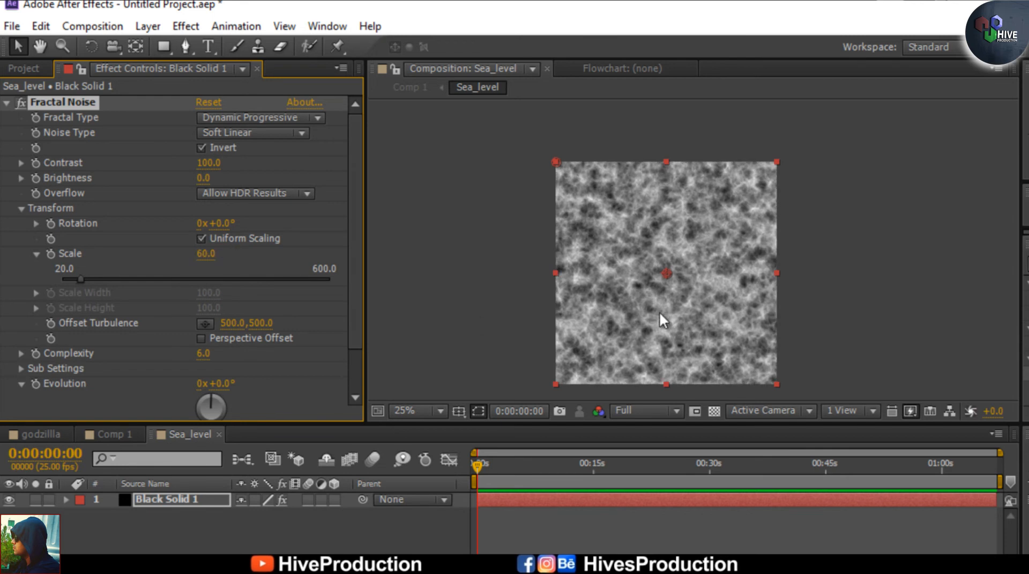
left_click(22, 208)
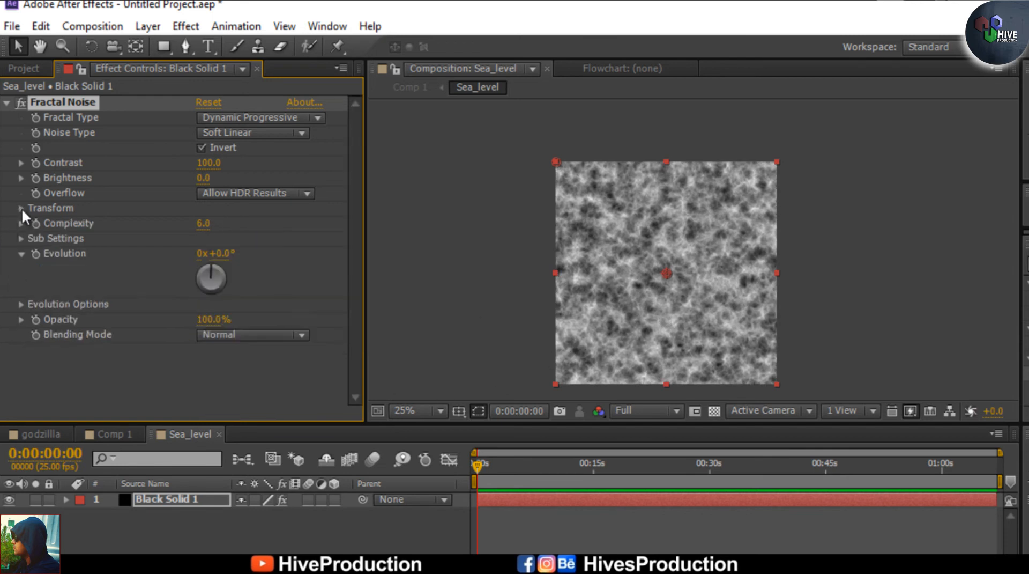
Try out different Evolution angles on the Fractal Noise and reset the value to 0°
left_click_drag(21, 247, 291, 296)
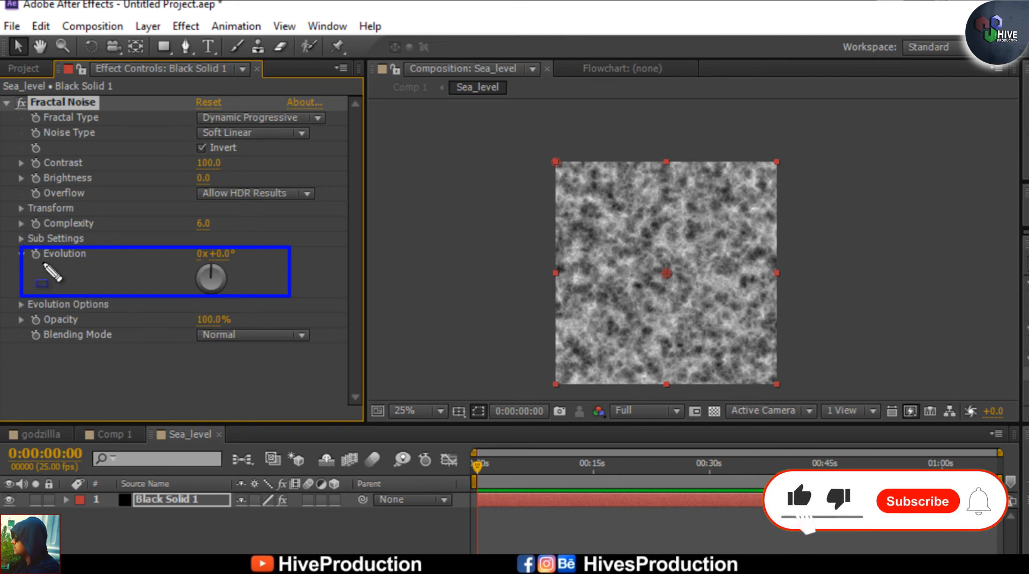
key("Escape")
mouse_move(210, 264)
left_mouse_down()
mouse_move(214, 288)
mouse_move(201, 272)
left_mouse_up()
left_click(221, 255)
type("0")
key("Return")
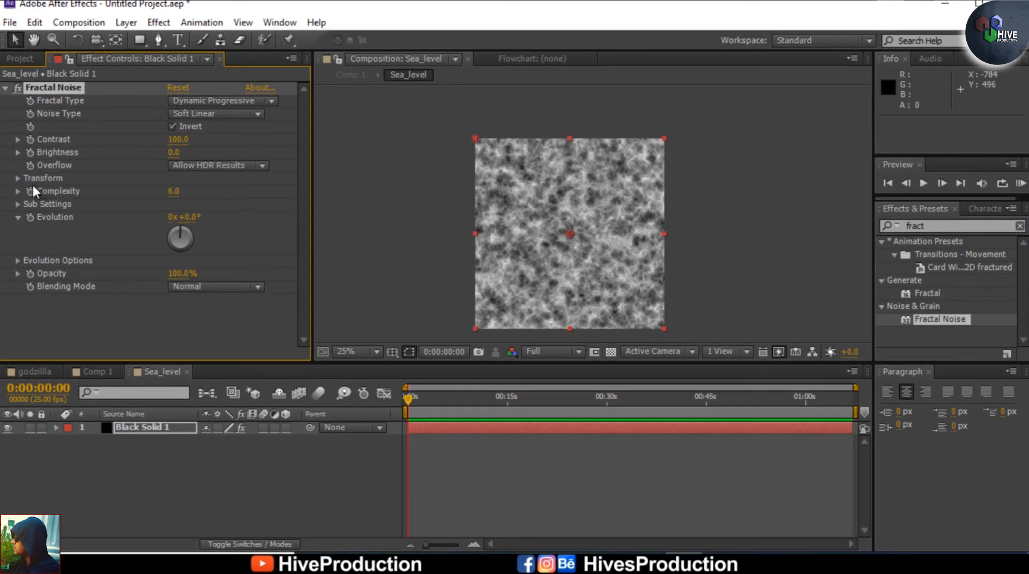
Add the expression time*200 to the Fractal Noise Evolution and preview the animated noise
left_click(30, 216, "alt")
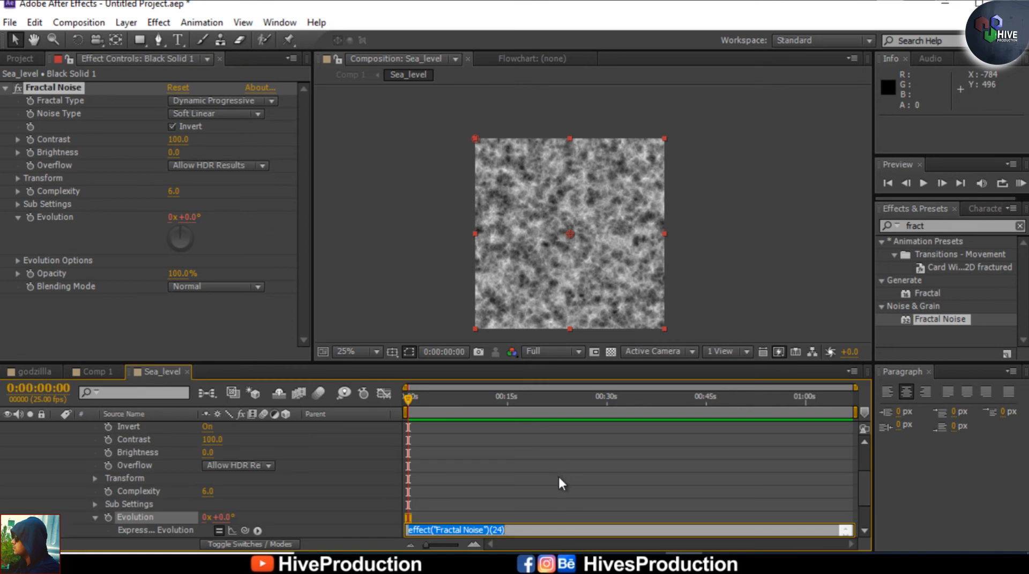
left_click(516, 506)
left_click(482, 491)
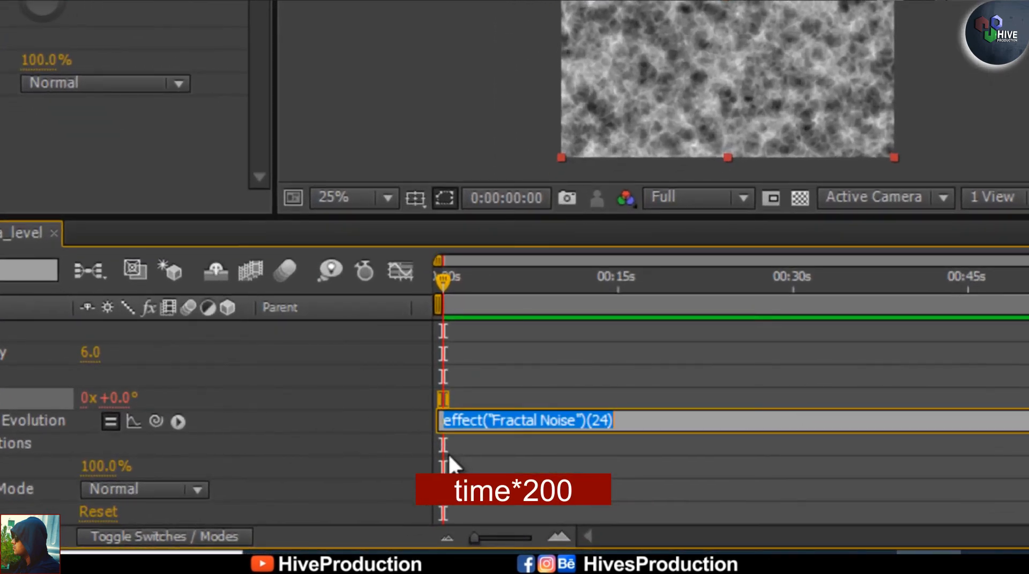
type("time*")
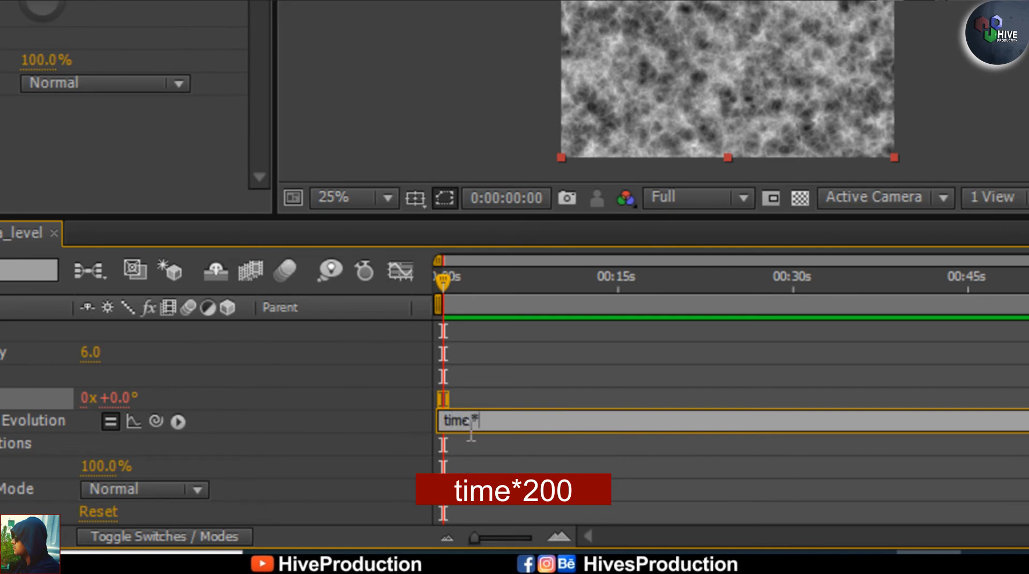
type("200")
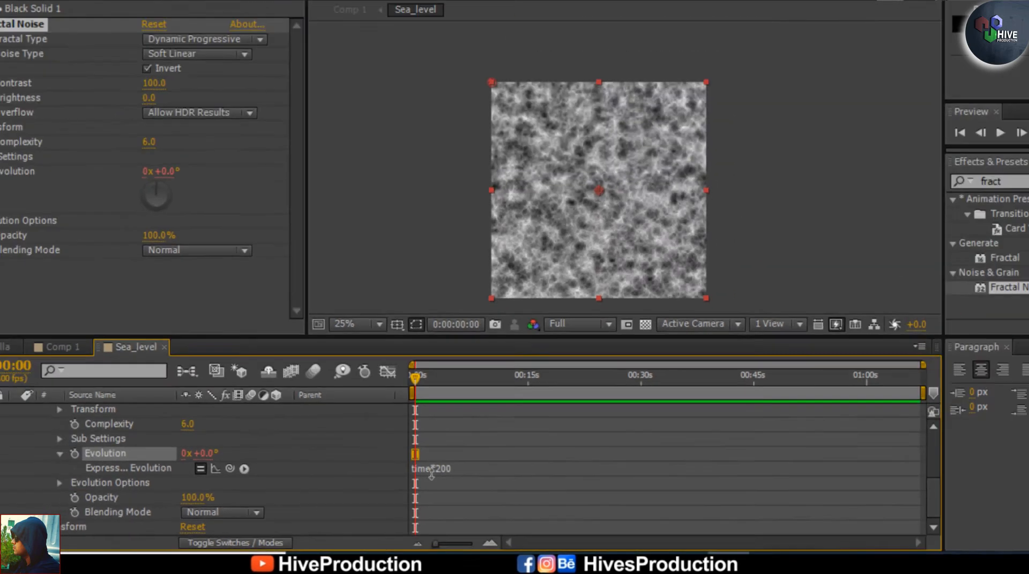
left_click(885, 228)
key("space")
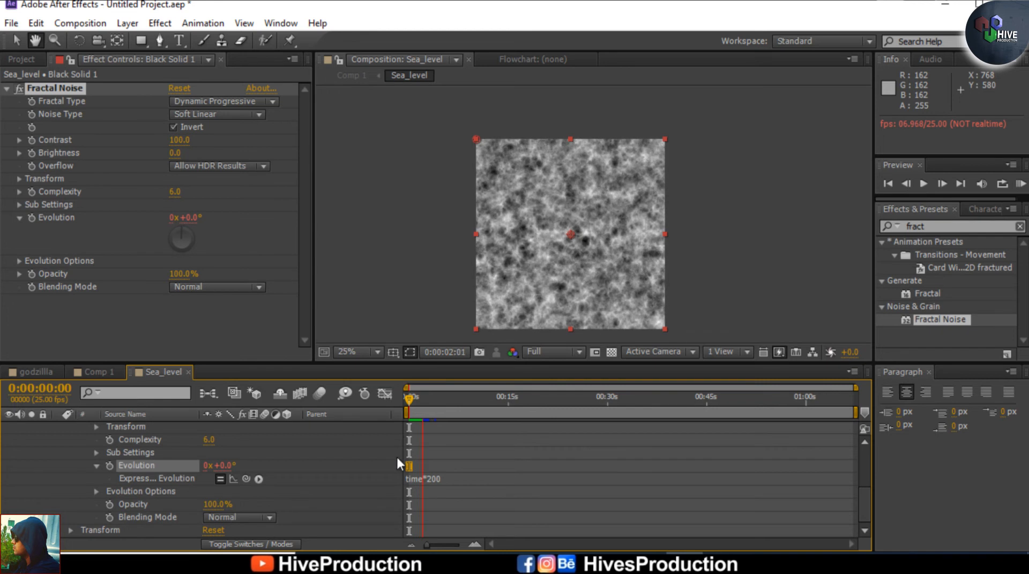
Stop the preview, collapse the layer's effects, return to Comp 1 and make the Sea_level layer 3D
key("space")
scroll(188, 458, "up", 2)
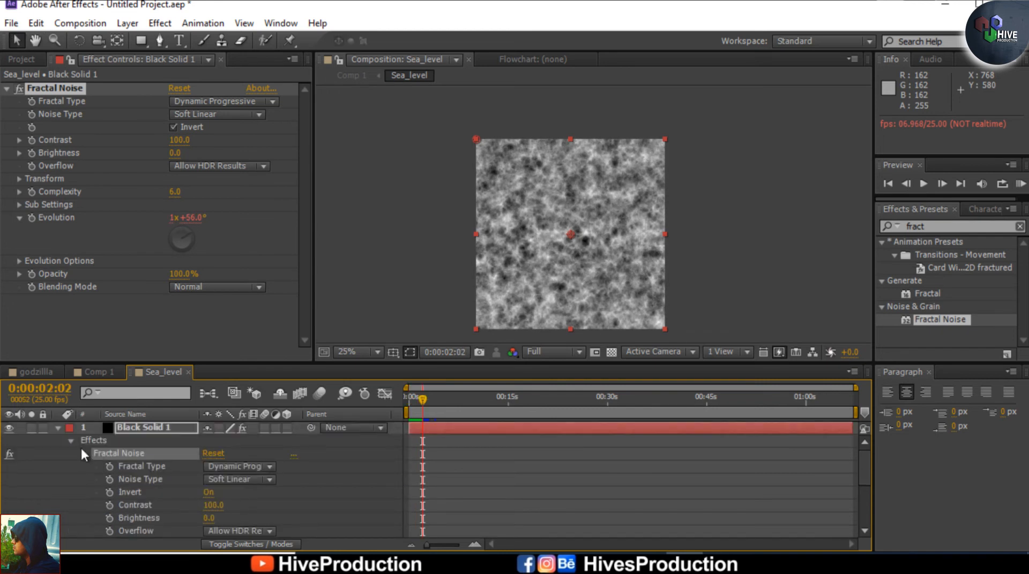
left_click(70, 440)
left_click(108, 371)
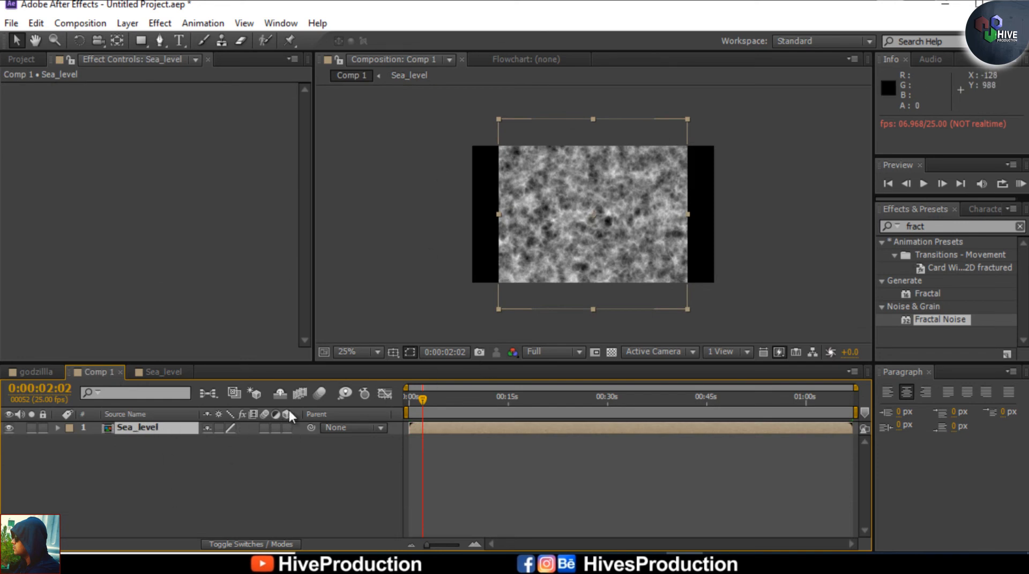
left_click(287, 428)
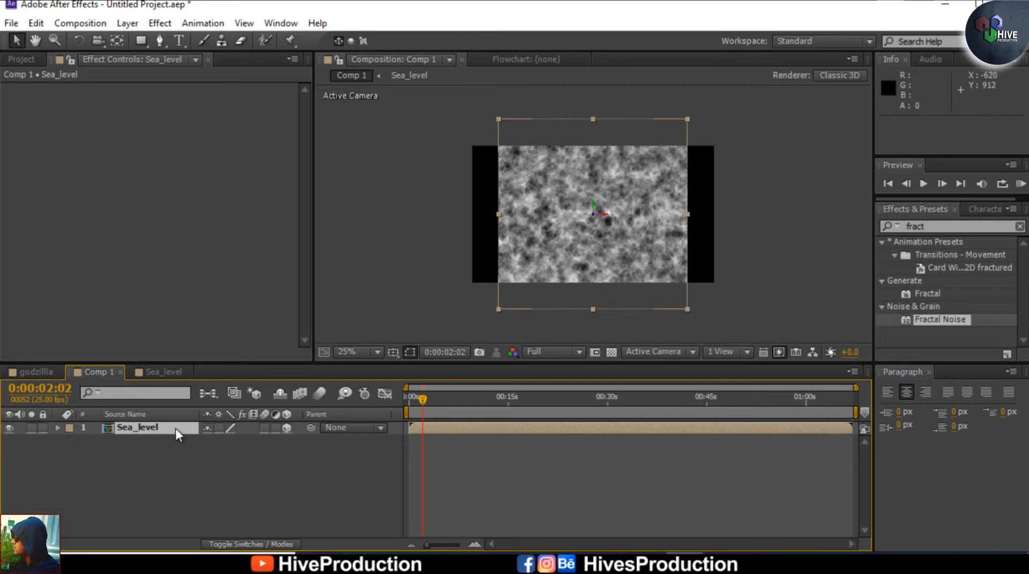
Set the X Rotation of Sea_level to 90° and raise the layer to a Y position of about 92
key("r")
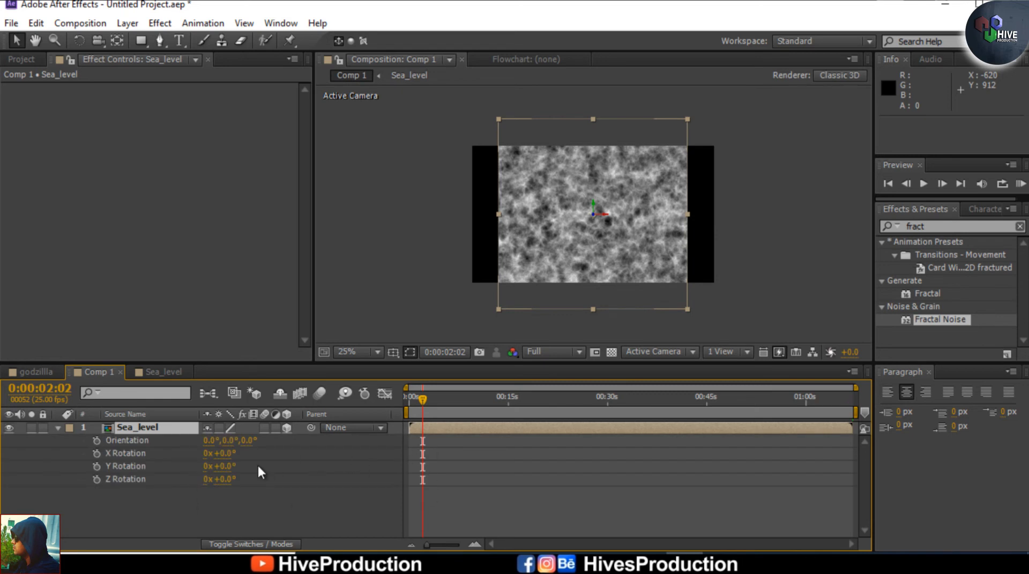
left_click_drag(228, 457, 254, 460)
left_click(227, 453)
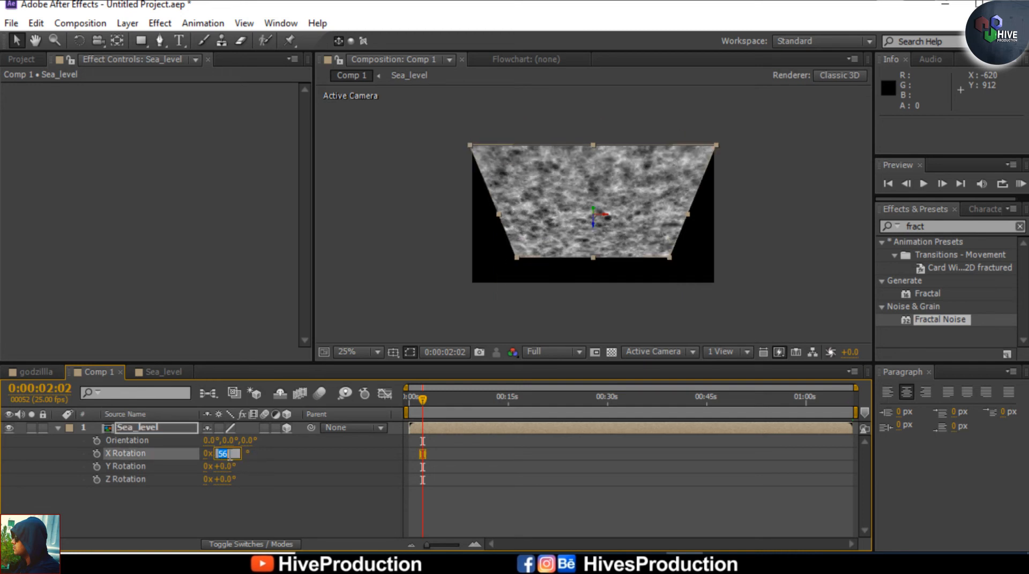
key("Return")
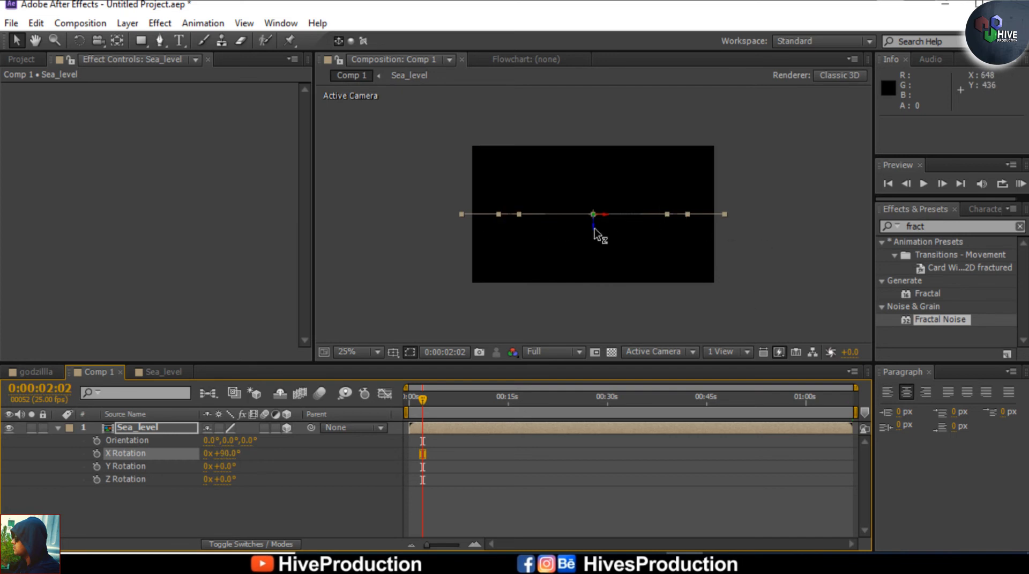
left_click_drag(594, 227, 587, 176)
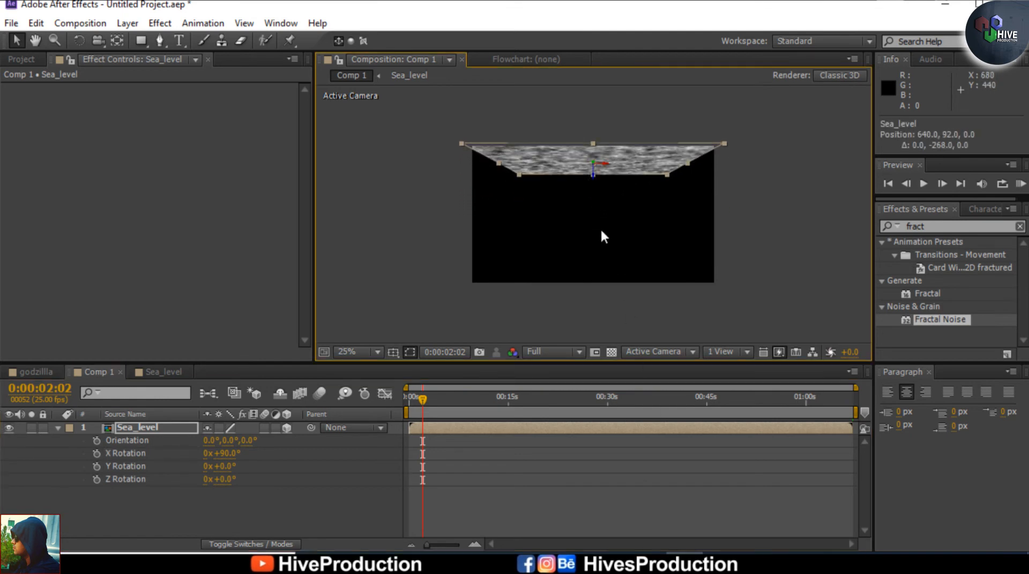
Scale the Sea_level layer uniformly to 150%
left_click(137, 428)
key("s")
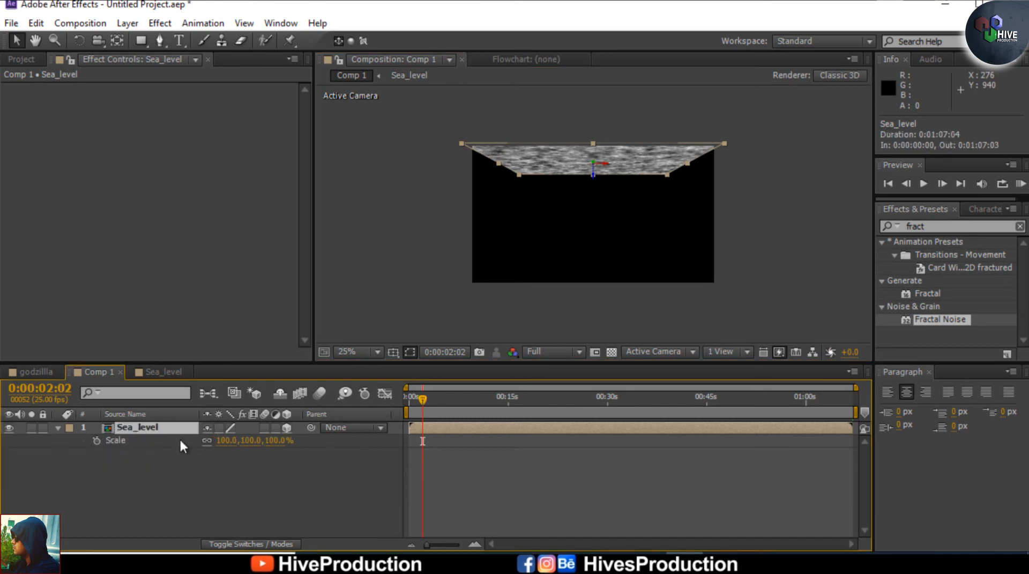
left_click(225, 441)
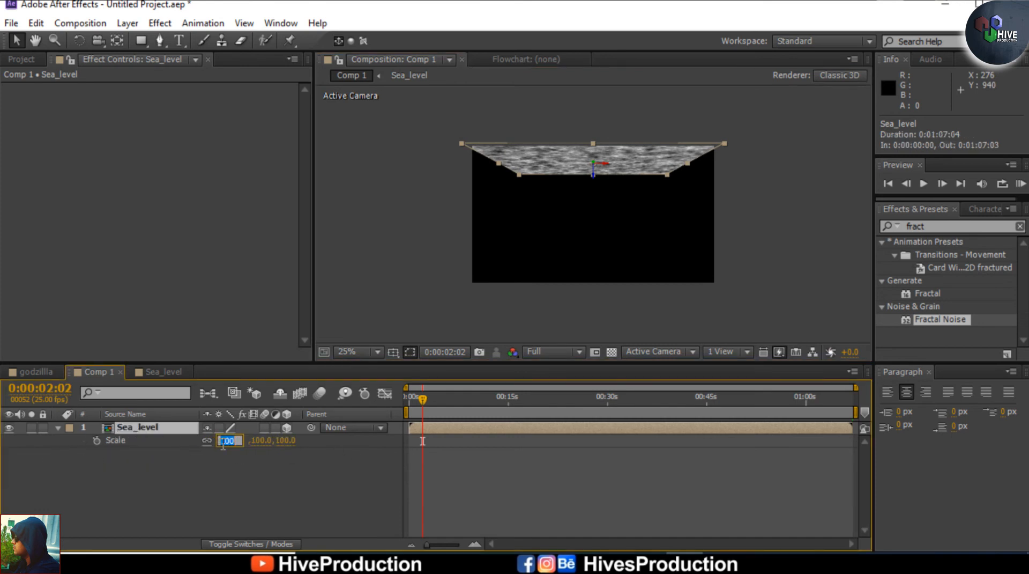
type("15")
key("Return")
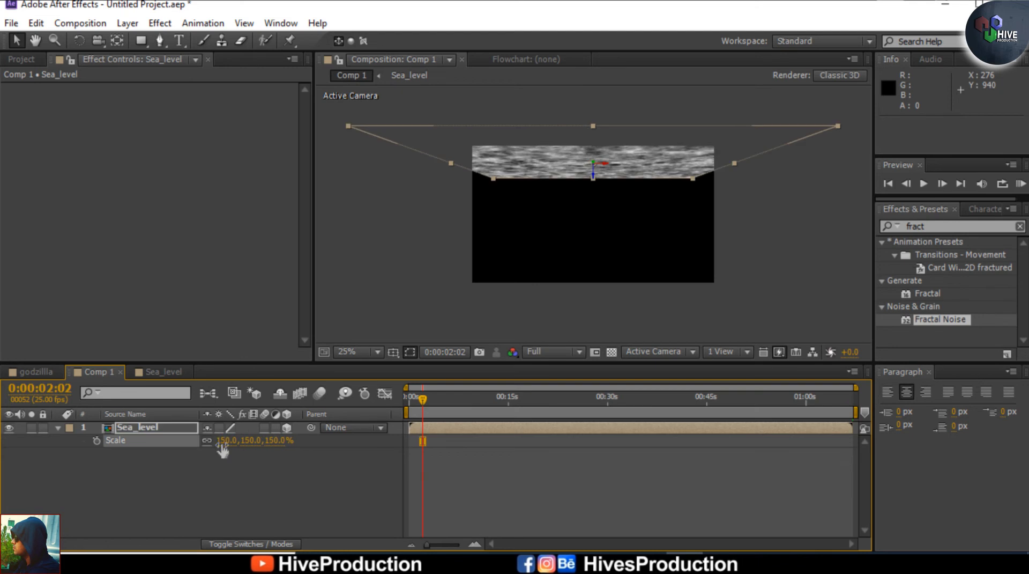
Push Sea_level back to a Z position of about 700 and stretch its scale to about 167.5 by 244.2%
left_click_drag(593, 172, 600, 201)
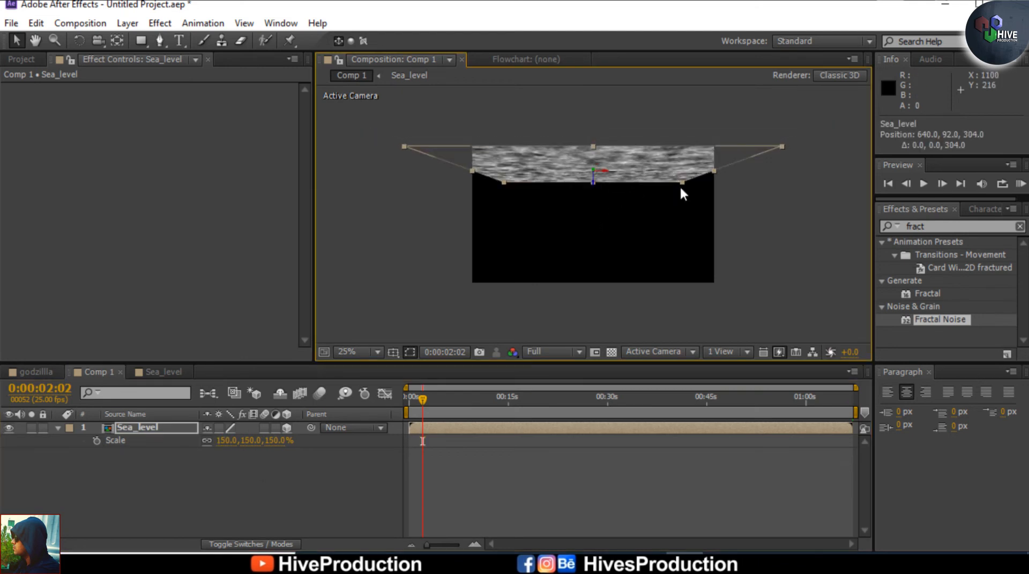
left_click_drag(683, 185, 593, 246)
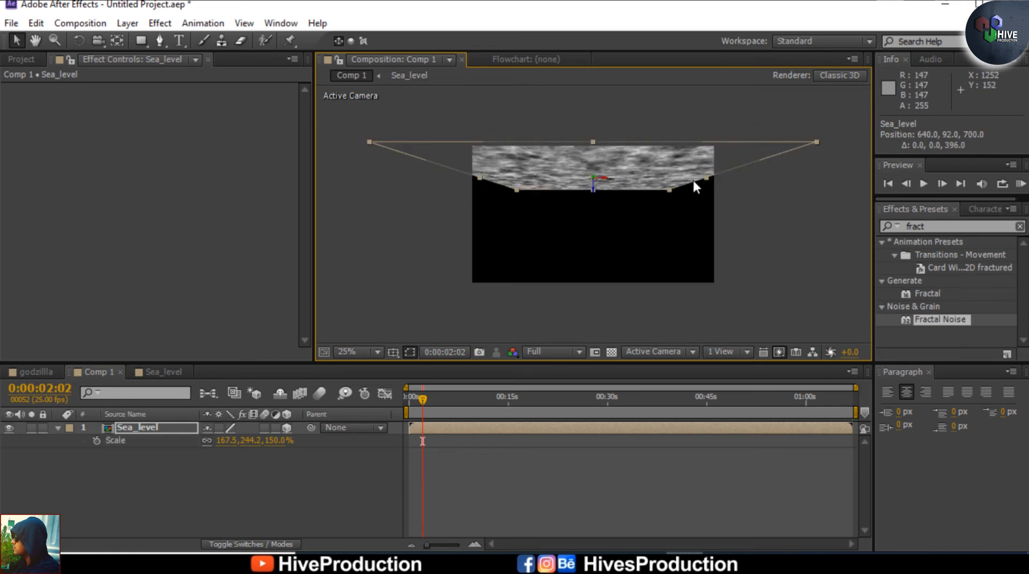
left_click(738, 238)
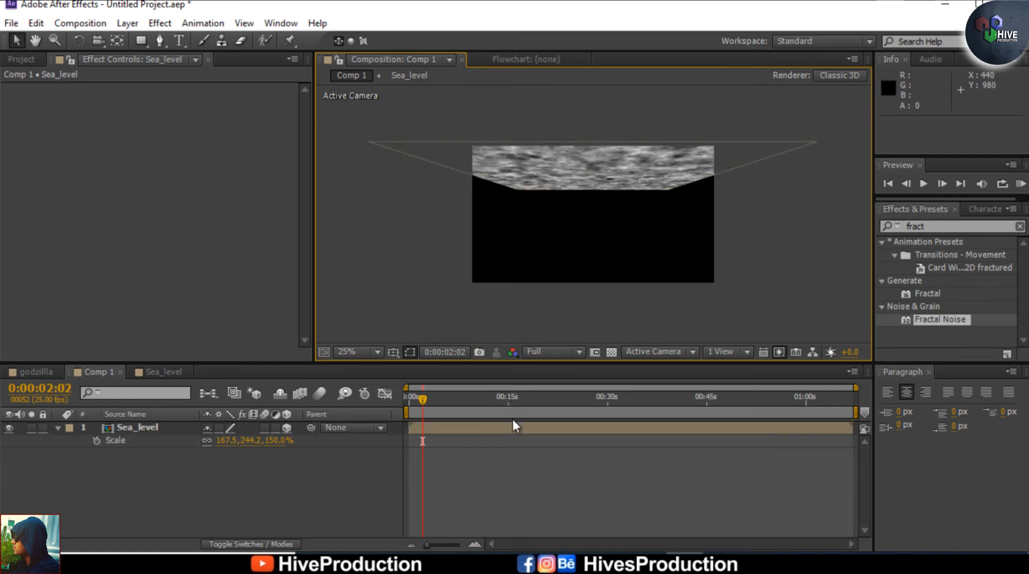
Lower the composition preview resolution to Quarter and play the animated sea surface
left_click(548, 350)
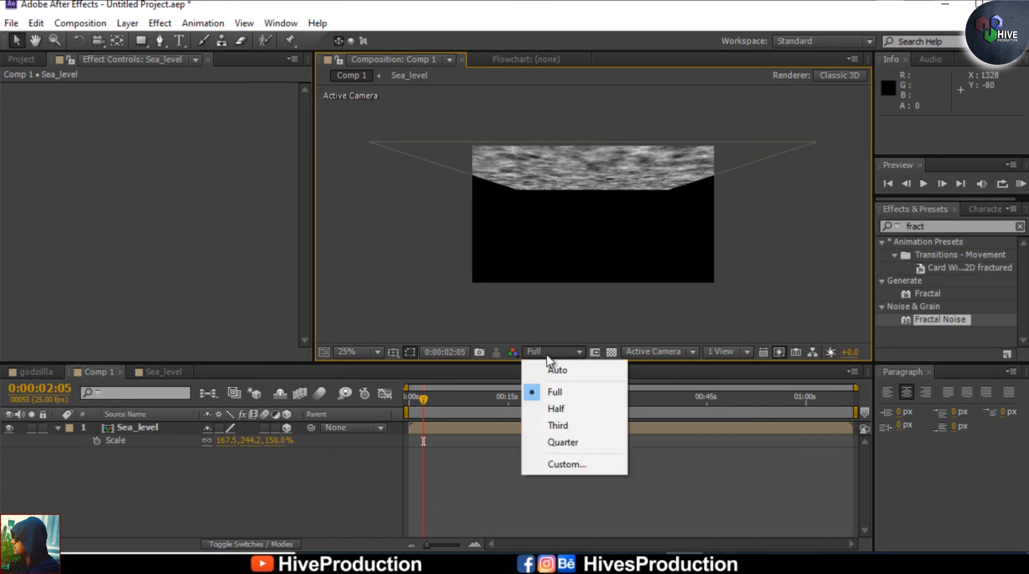
left_click(570, 442)
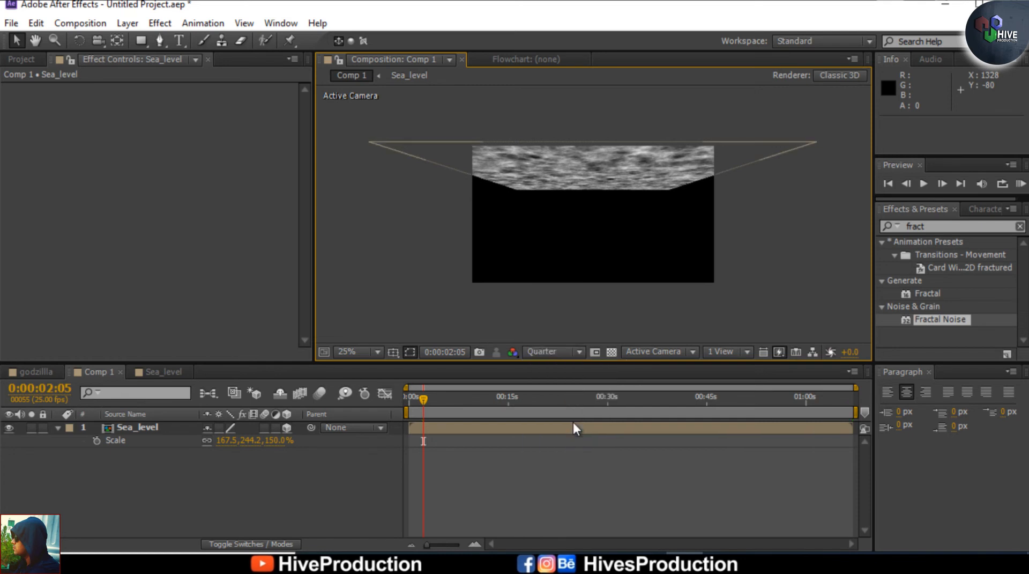
key("space")
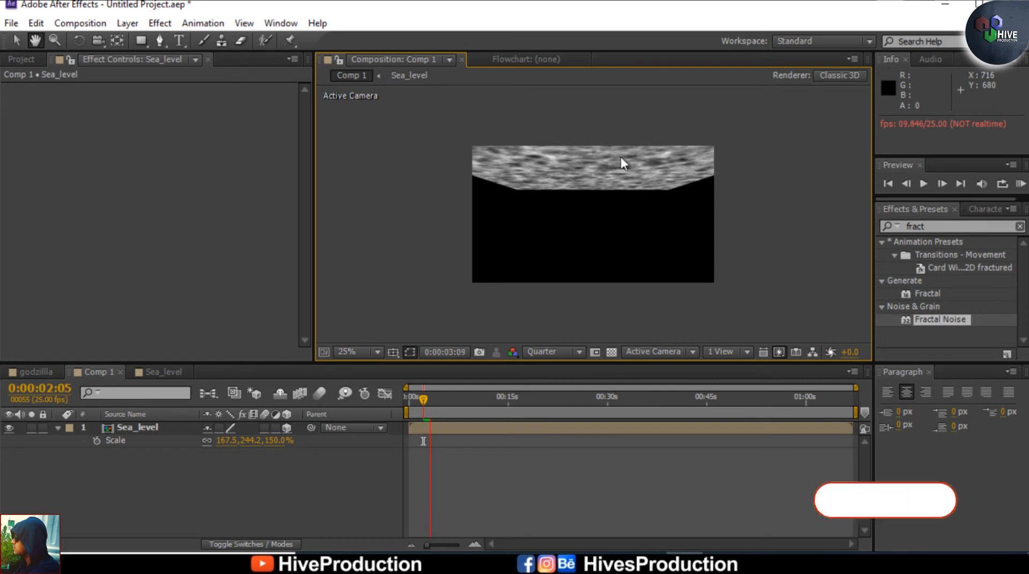
key("period")
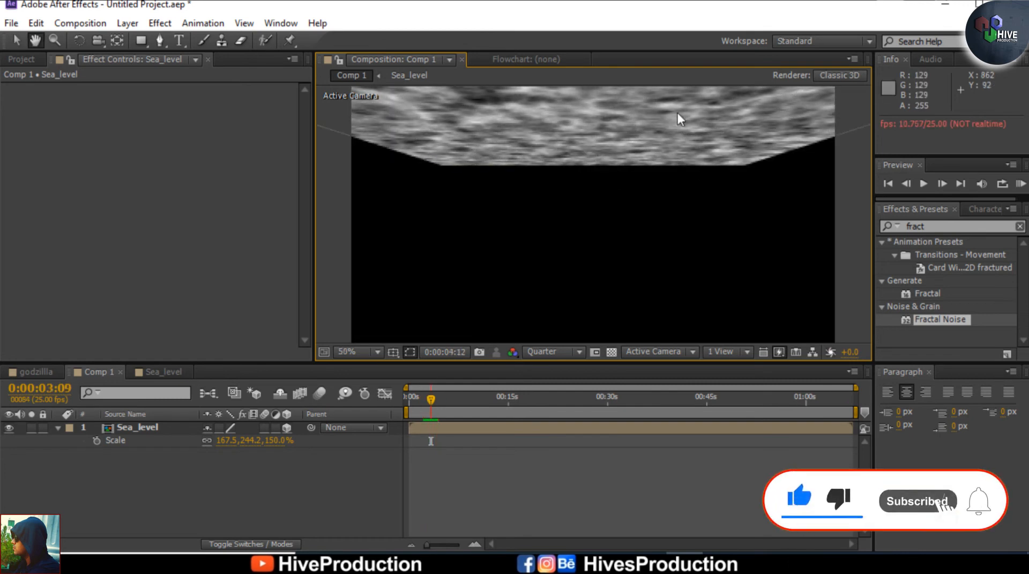
Add an elliptical mask that fills the whole Sea_level layer and inspect its edges
left_click(454, 429)
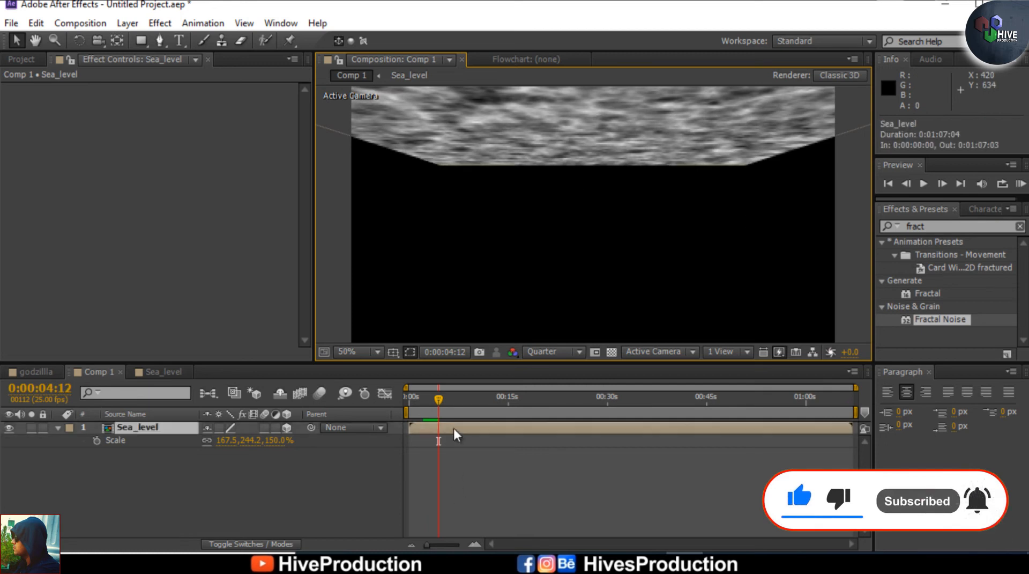
key("comma")
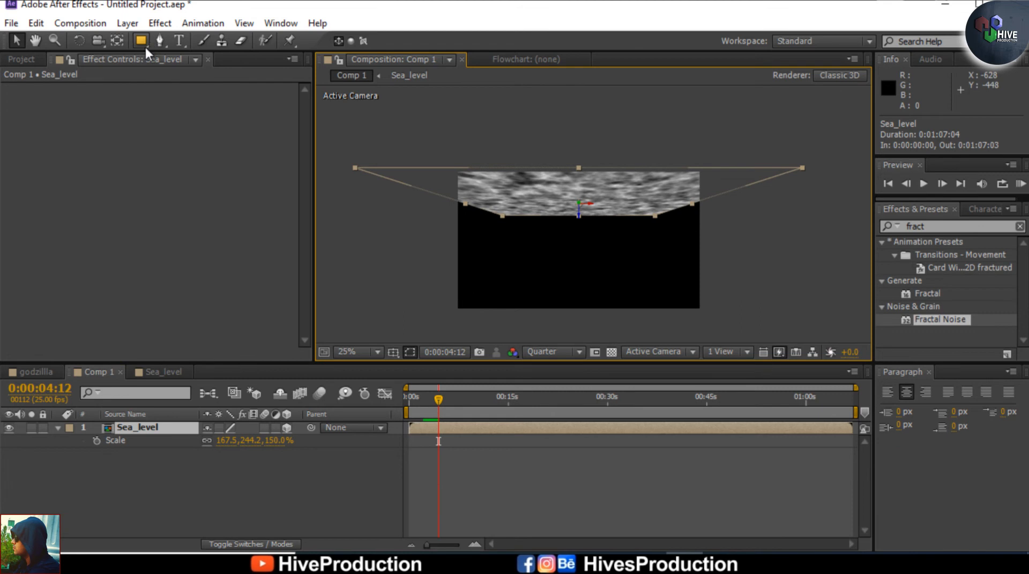
left_click_drag(147, 48, 163, 72)
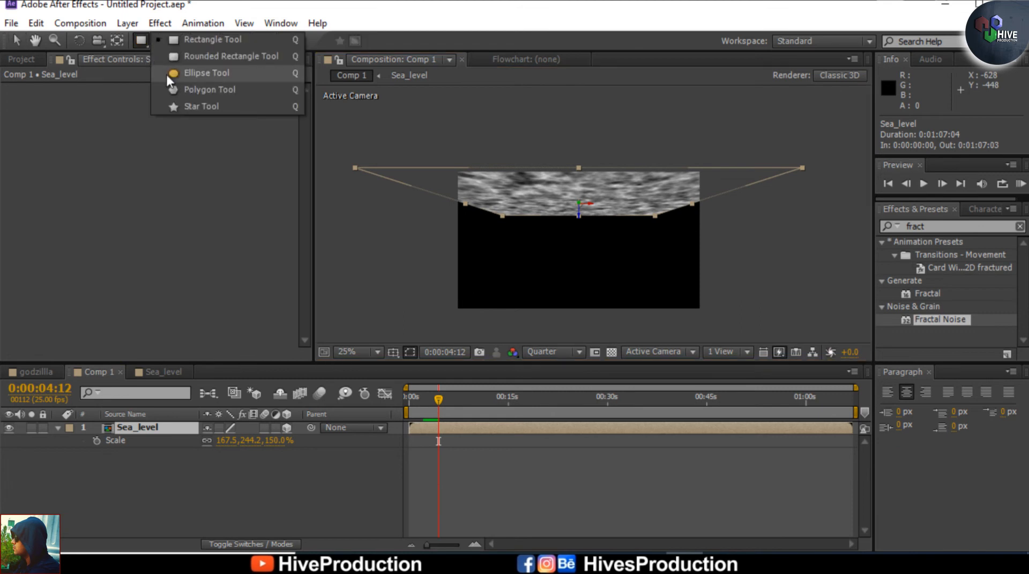
left_click(217, 73)
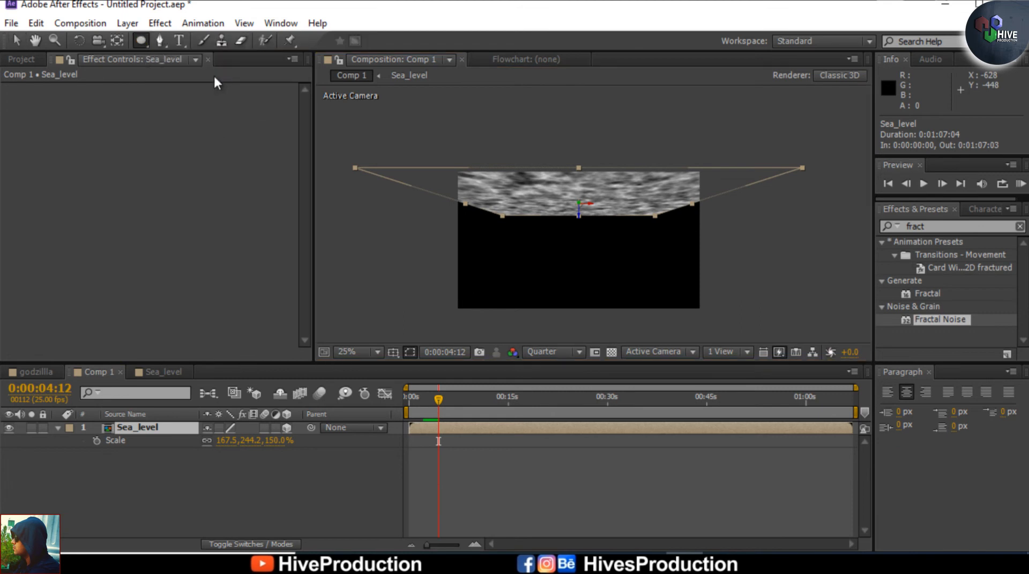
double_click(140, 44)
key("period")
key("v")
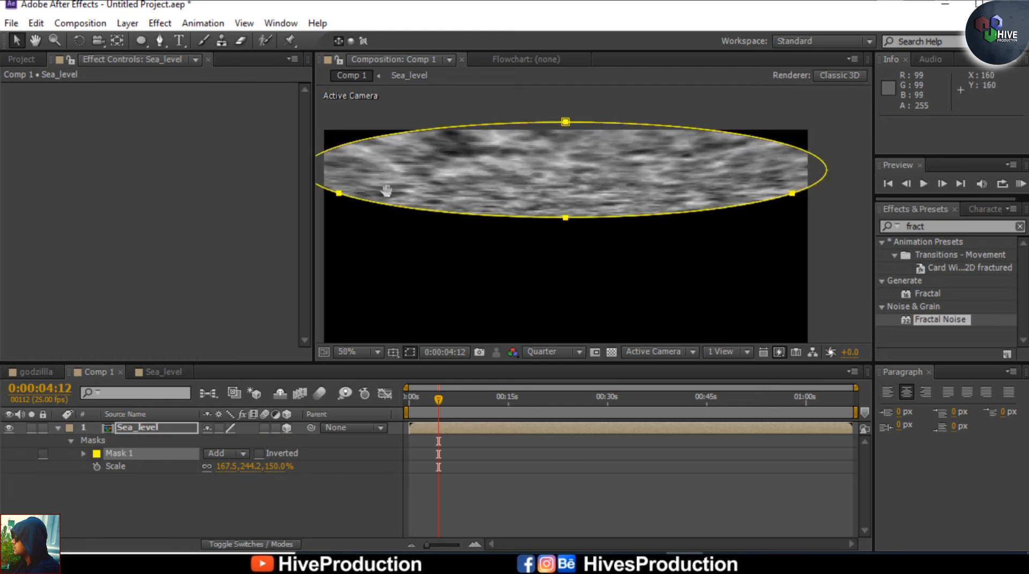
left_click_drag(383, 189, 544, 190)
left_click_drag(850, 248, 662, 244)
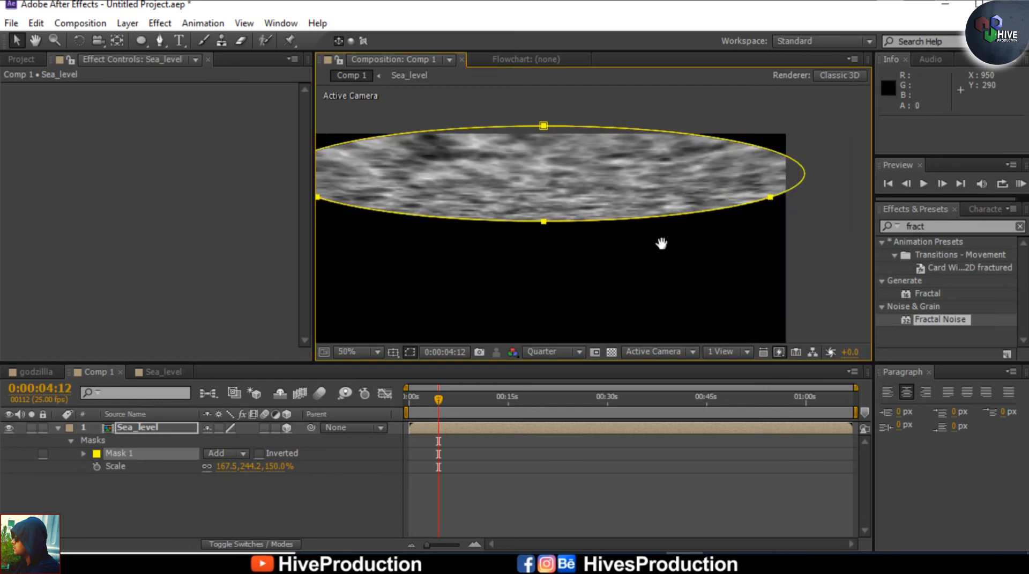
key("comma")
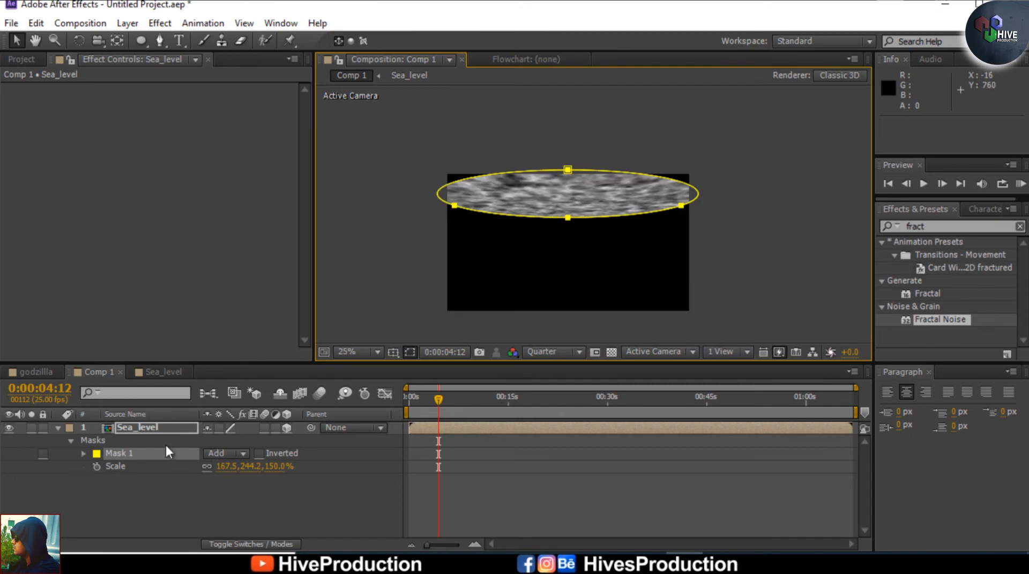
Show the properties of the Sea_level mask and set Mask Expansion to -10 pixels
left_click(56, 428)
left_click(124, 427)
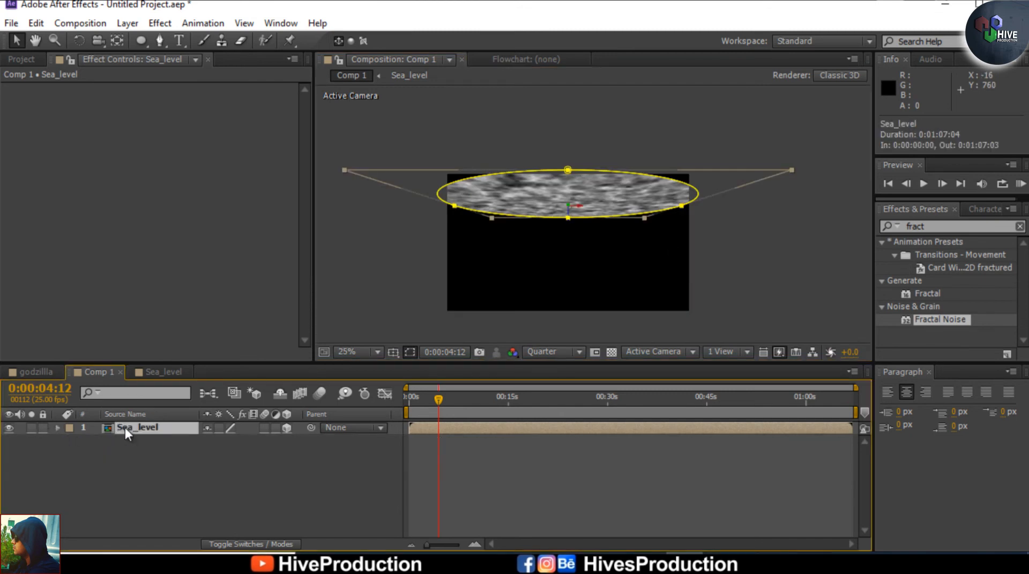
key("m")
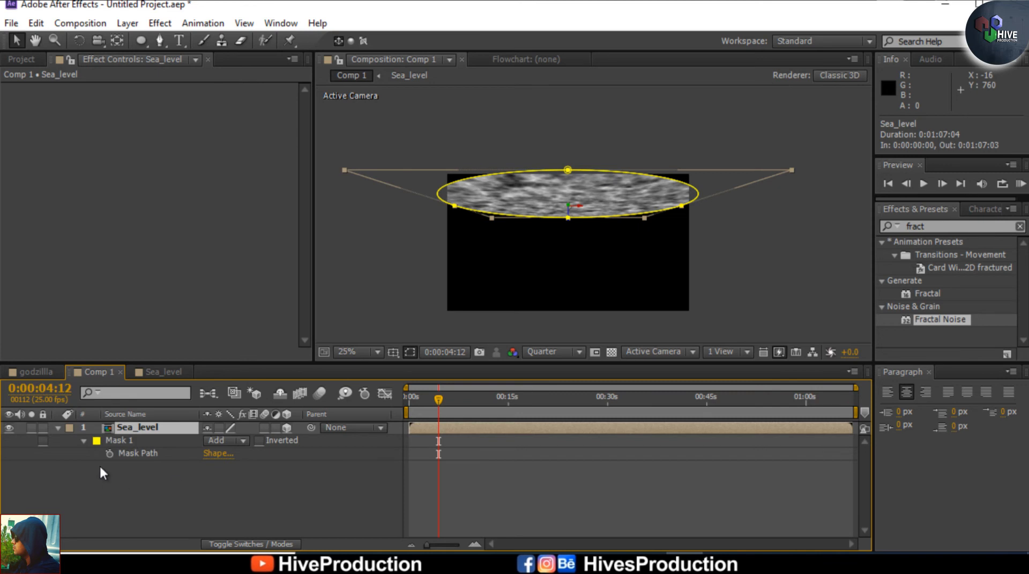
left_click(84, 440)
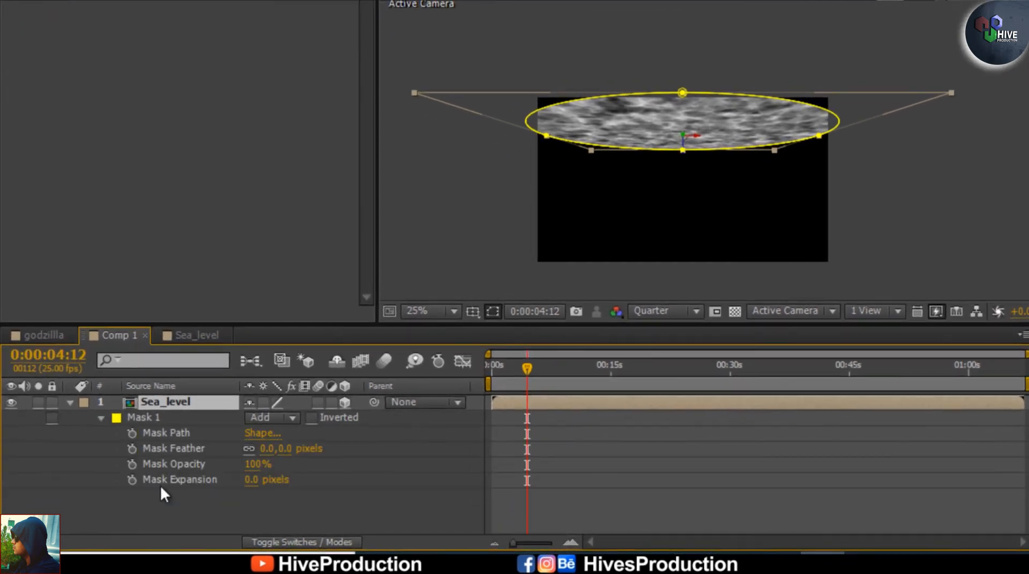
left_click(252, 479)
type("-")
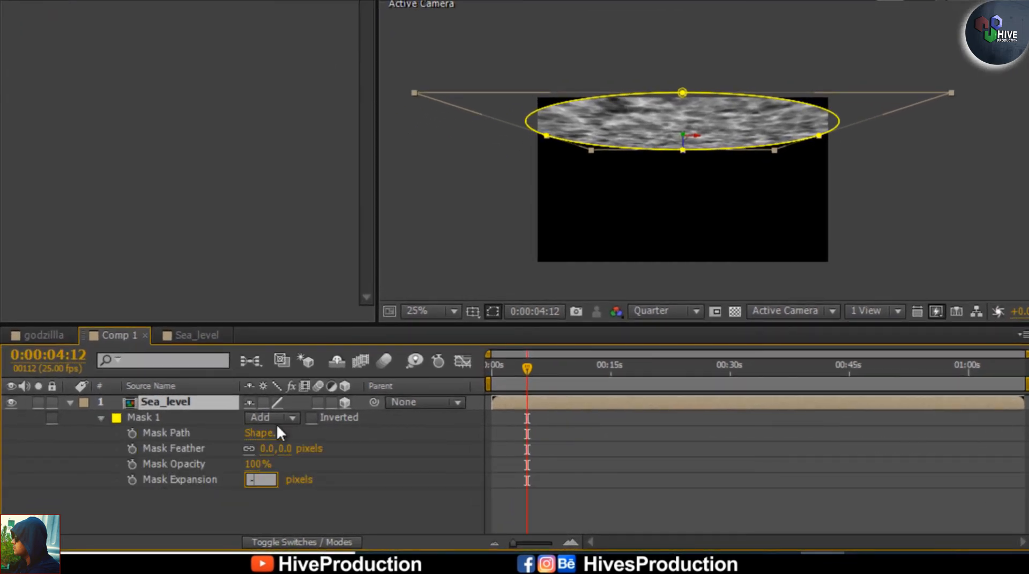
type("10")
key("Return")
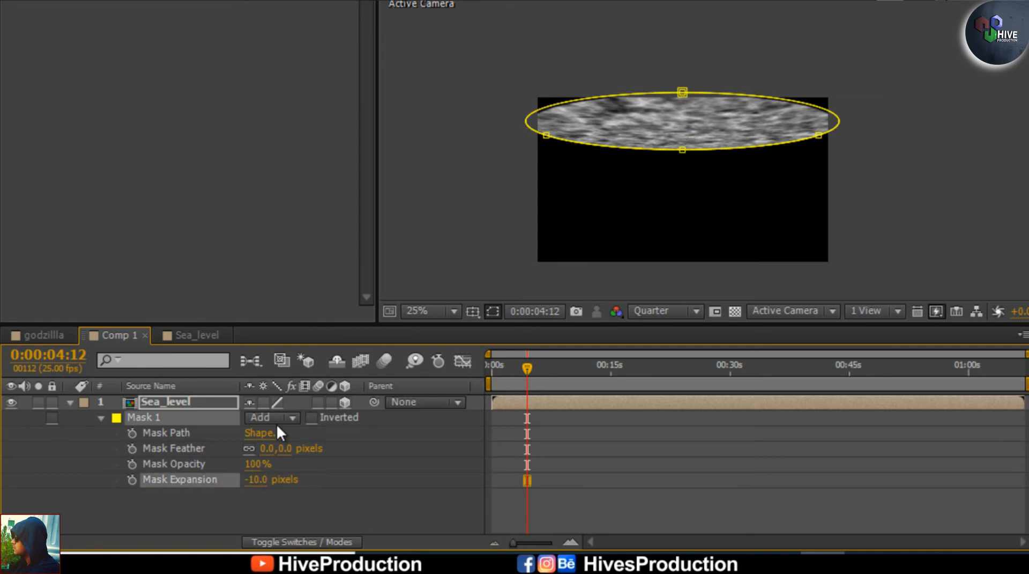
Try Mask Expansion values of -26 and -15 pixels on the elliptical mask
key("period")
left_click_drag(248, 480, 243, 478)
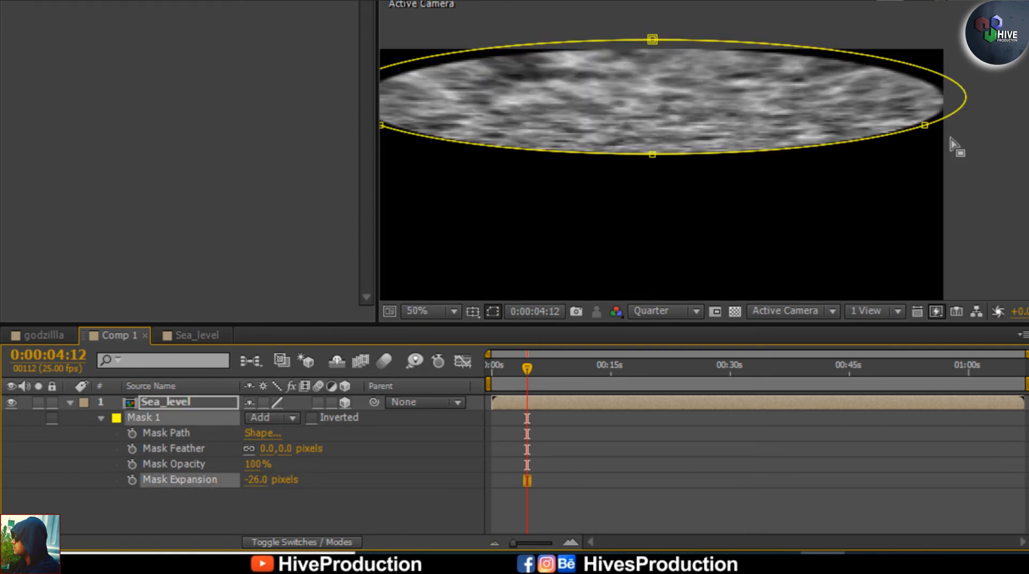
left_click(256, 479)
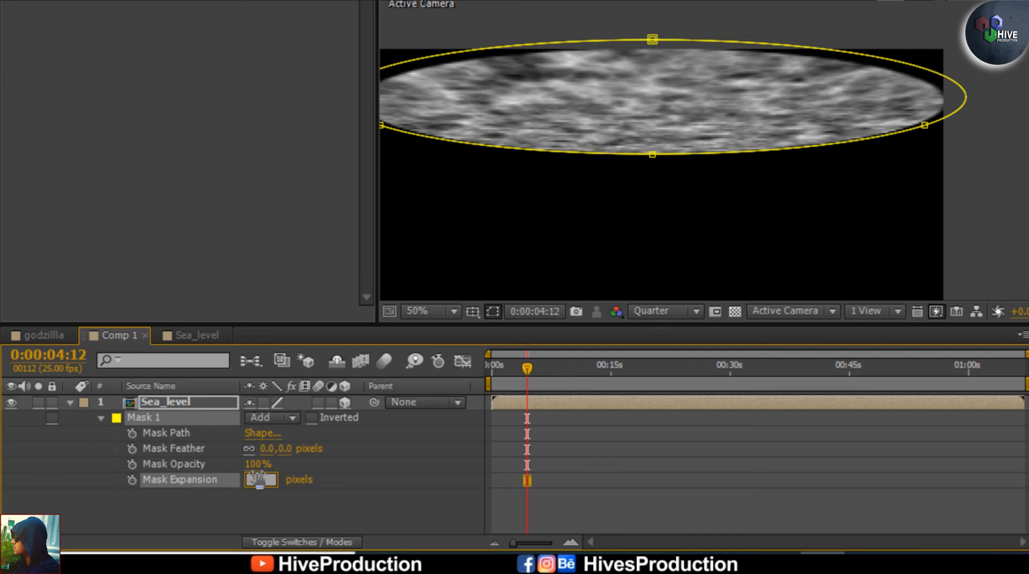
type("-15")
key("Return")
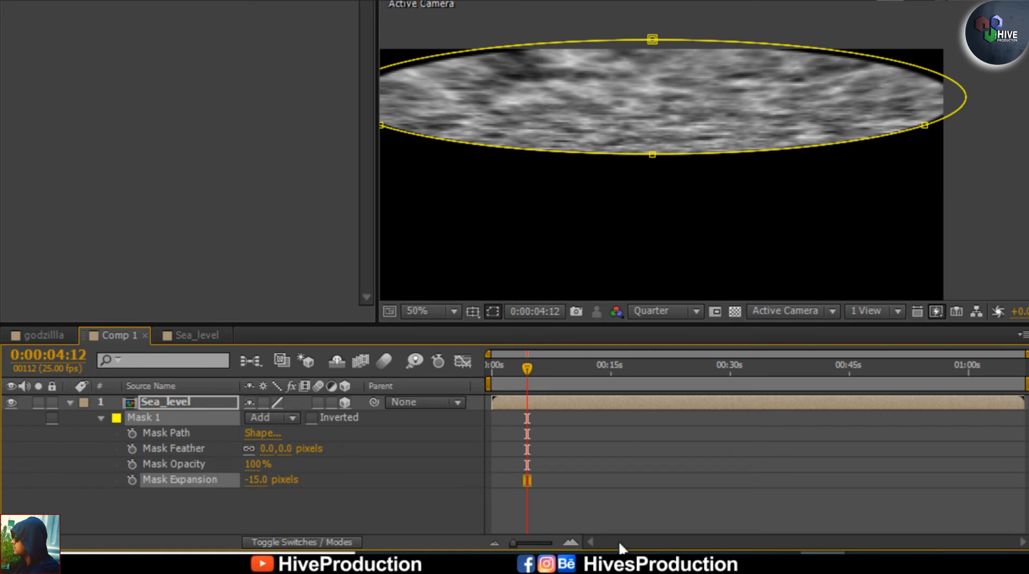
Soften the elliptical mask with a feather of 80 pixels and set its expansion to -10 pixels
left_click_drag(271, 457, 300, 456)
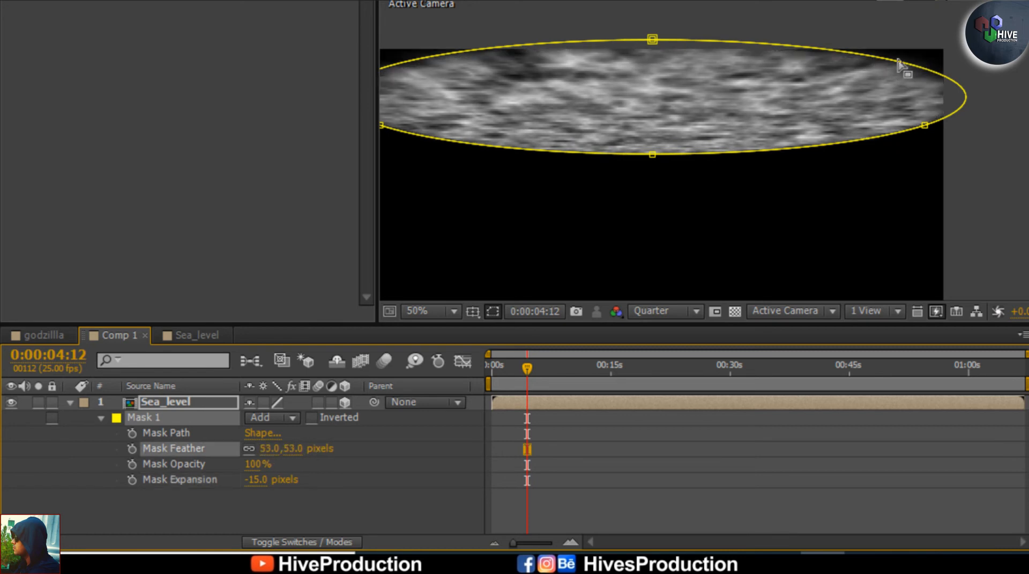
left_click_drag(271, 457, 292, 456)
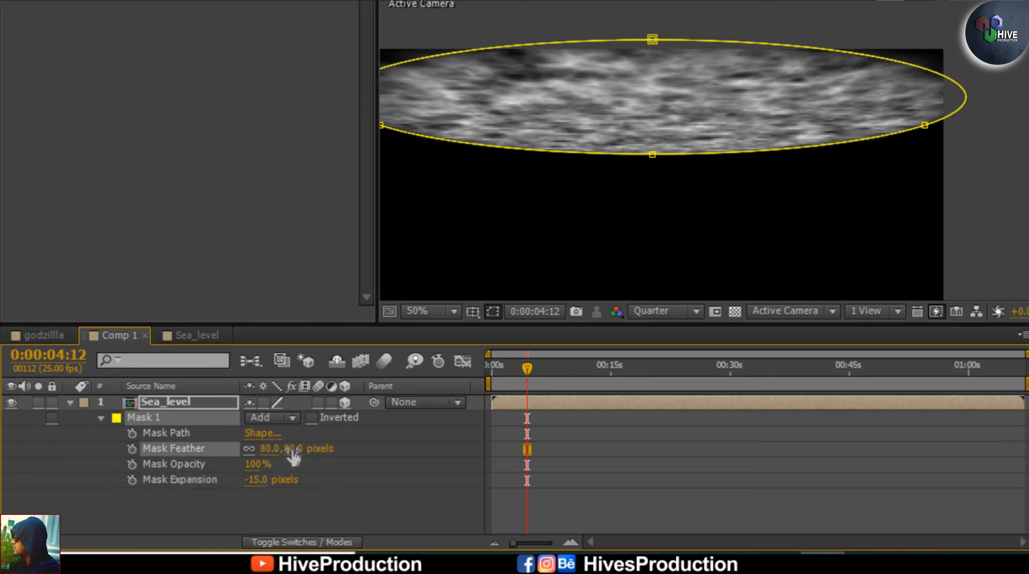
left_click(253, 477)
type("-10")
key("Return")
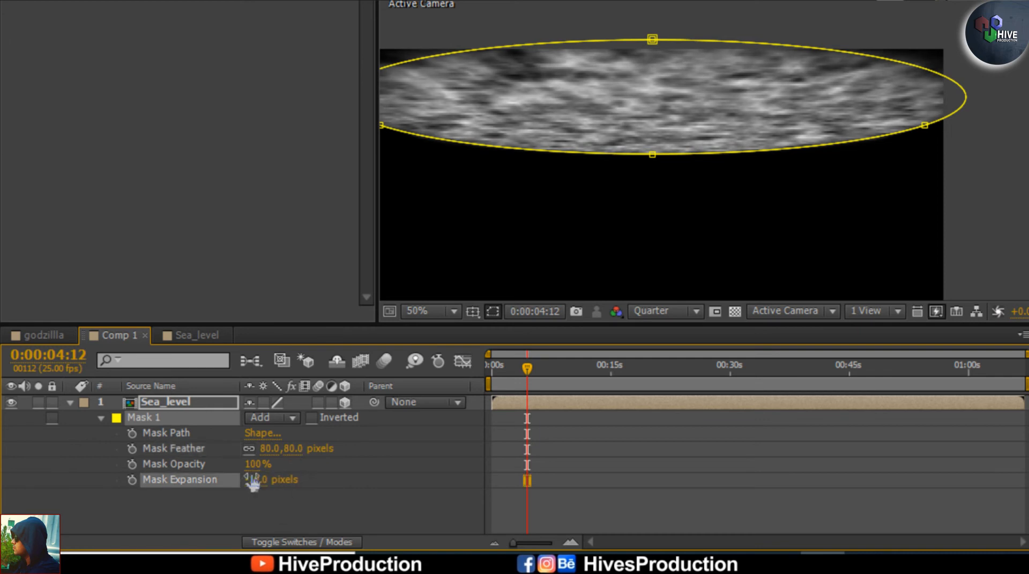
Play back the masked Sea_level water surface to check its soft edge, and collapse the layer's properties
left_click(995, 192)
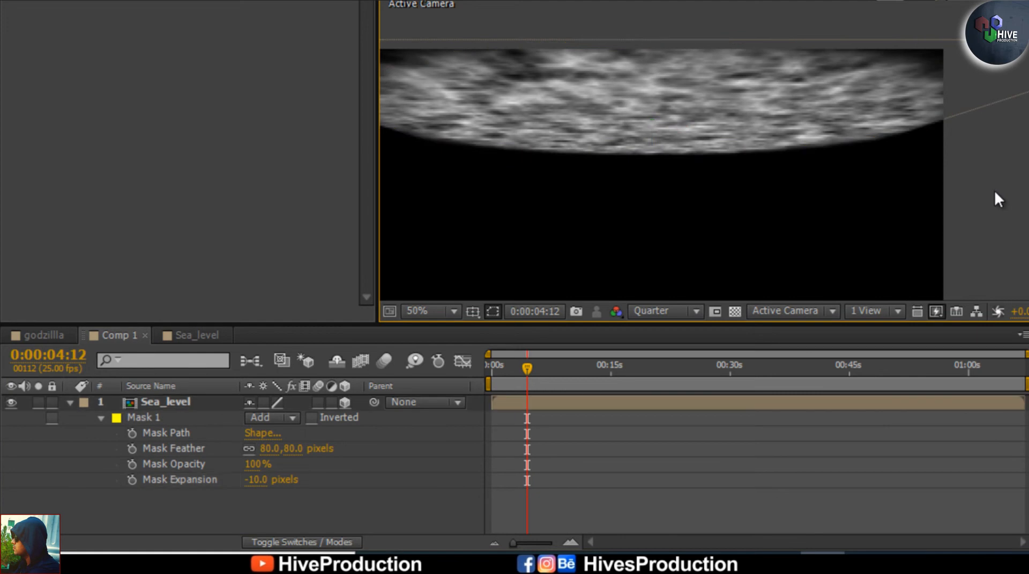
scroll(995, 192, "down", 2)
key("space")
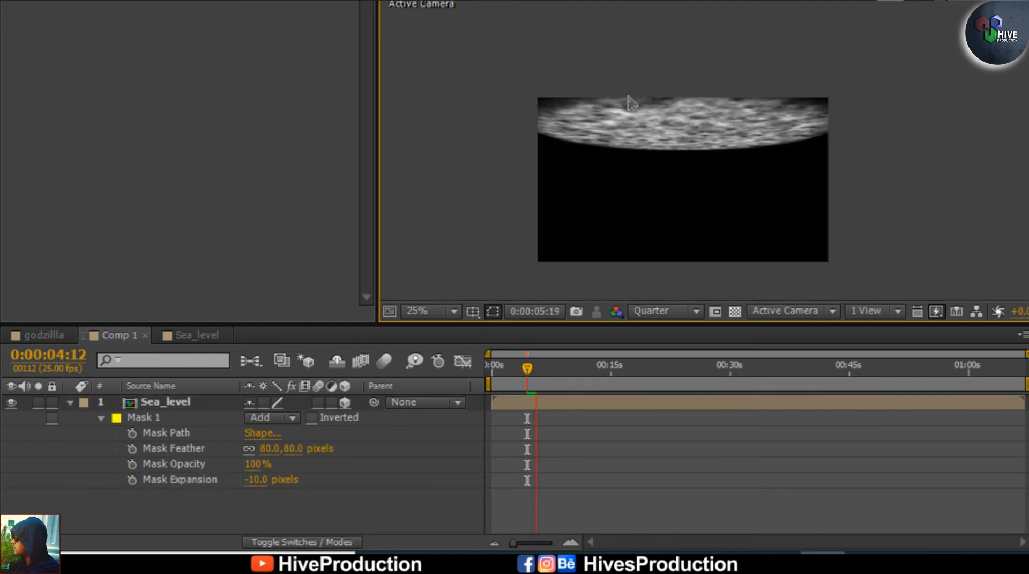
key("space")
left_click(68, 406)
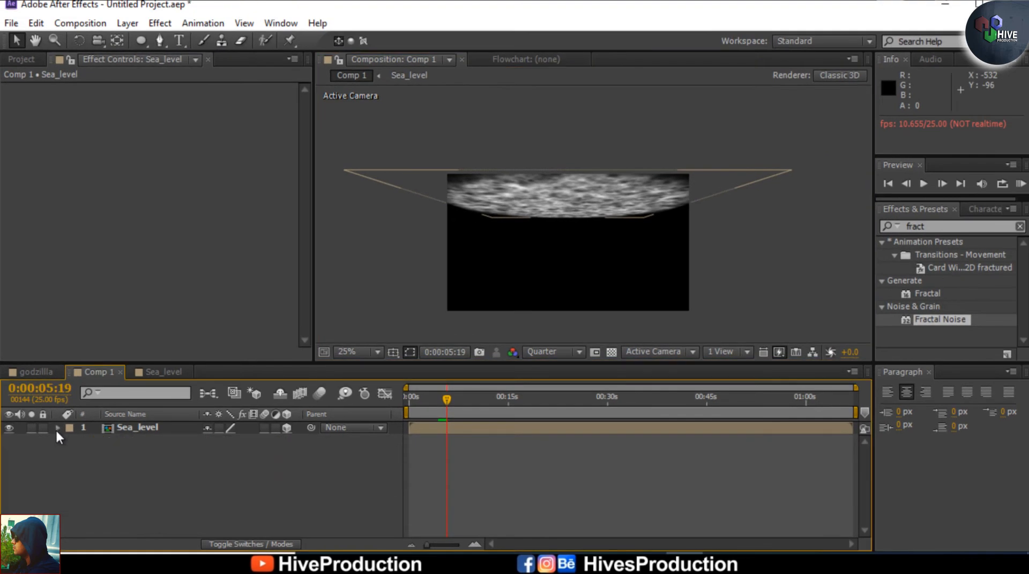
Create a new solid named sea in Comp 1, sized to match the composition at 1280 x 720 px
left_click(24, 60)
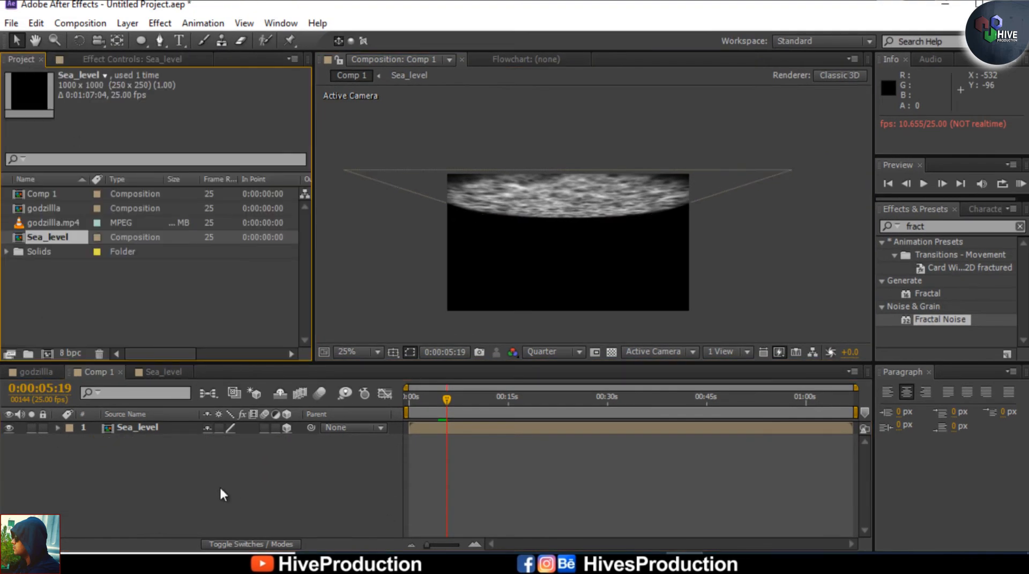
right_click(355, 255)
mouse_move(537, 265)
left_click(627, 306)
type("sea")
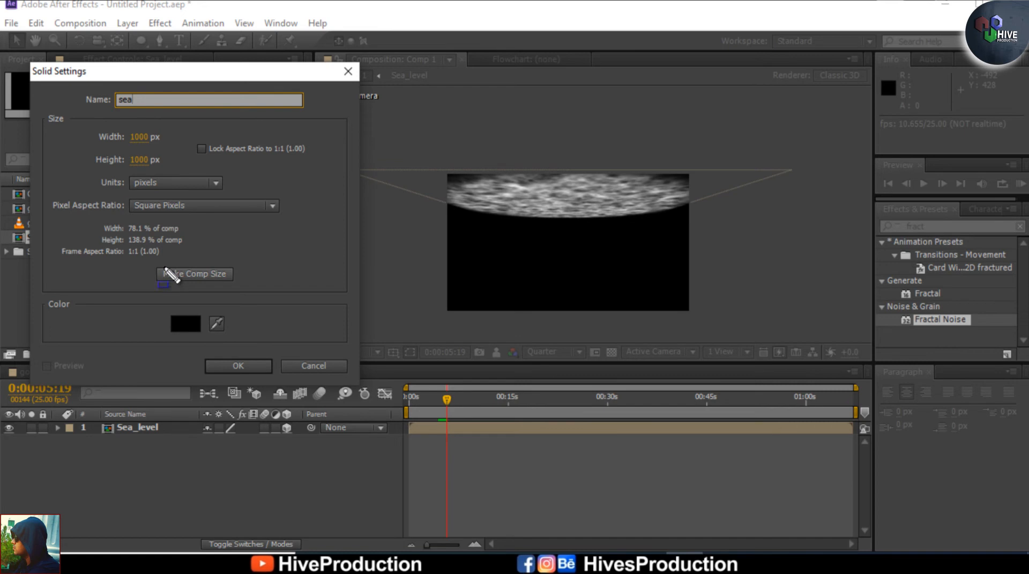
left_click_drag(139, 261, 338, 314)
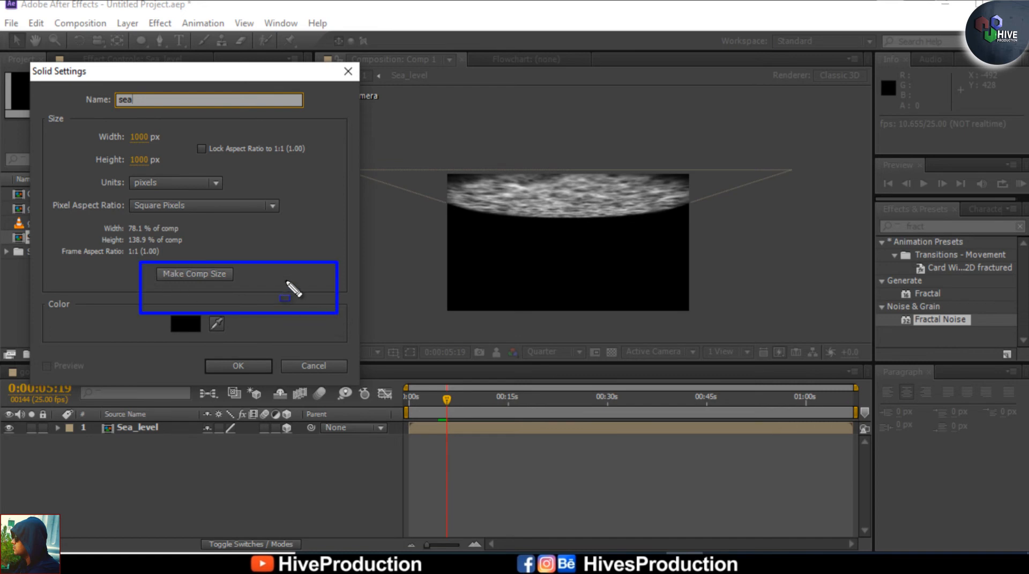
key("Escape")
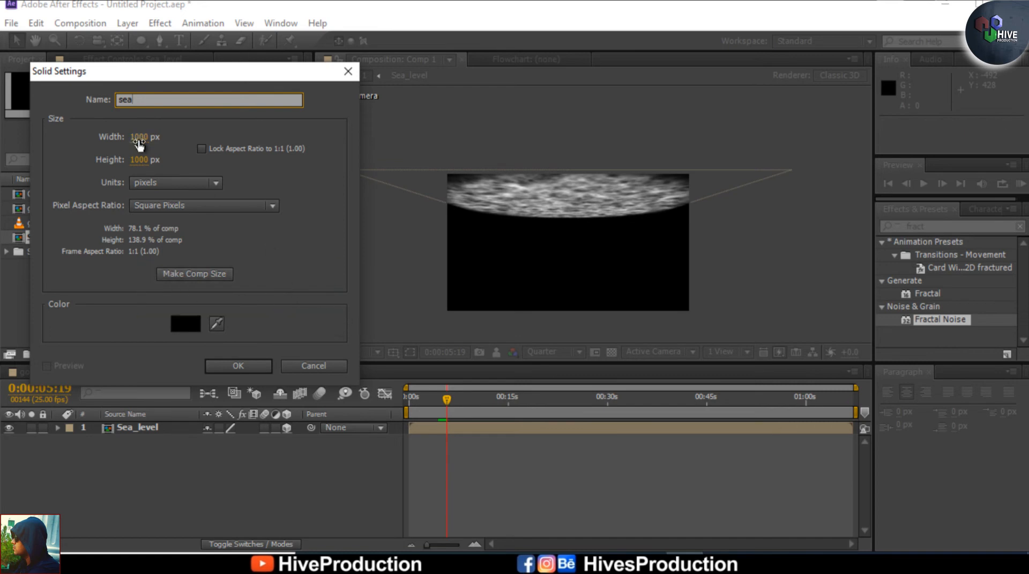
left_click(177, 272)
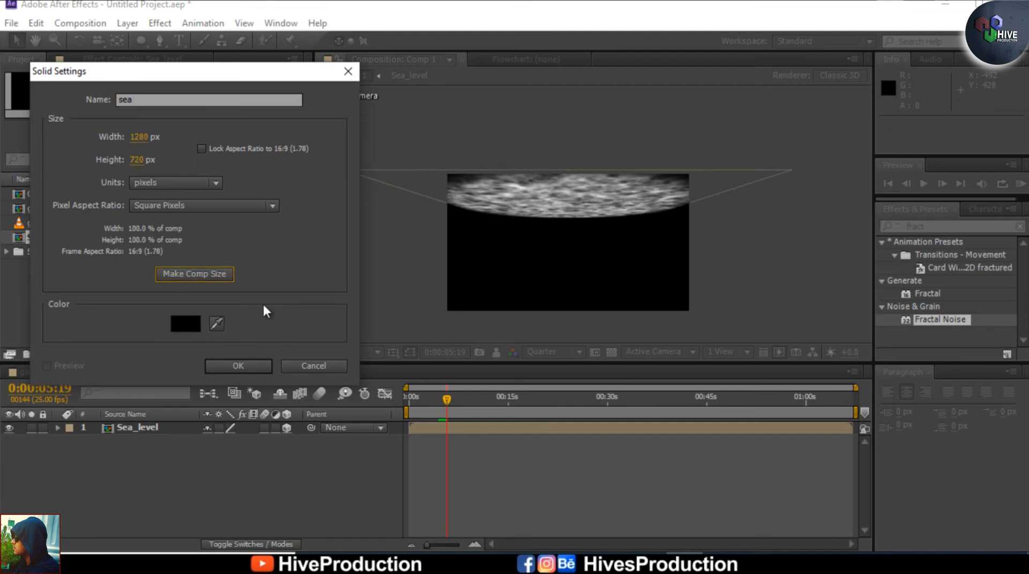
left_click(232, 368)
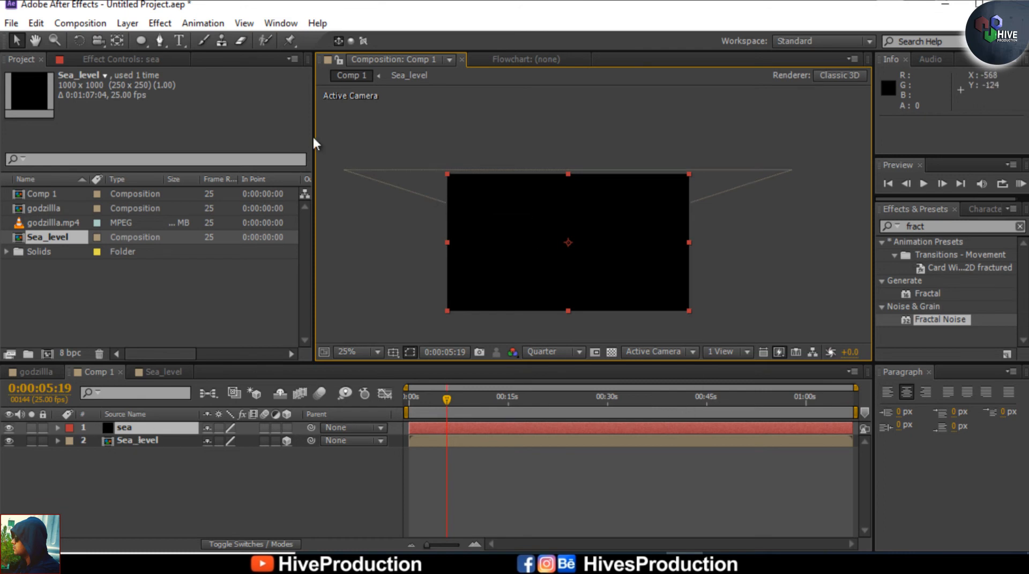
Change the colour of the sea solid to blue 385CAC in its solid settings
left_click(133, 24)
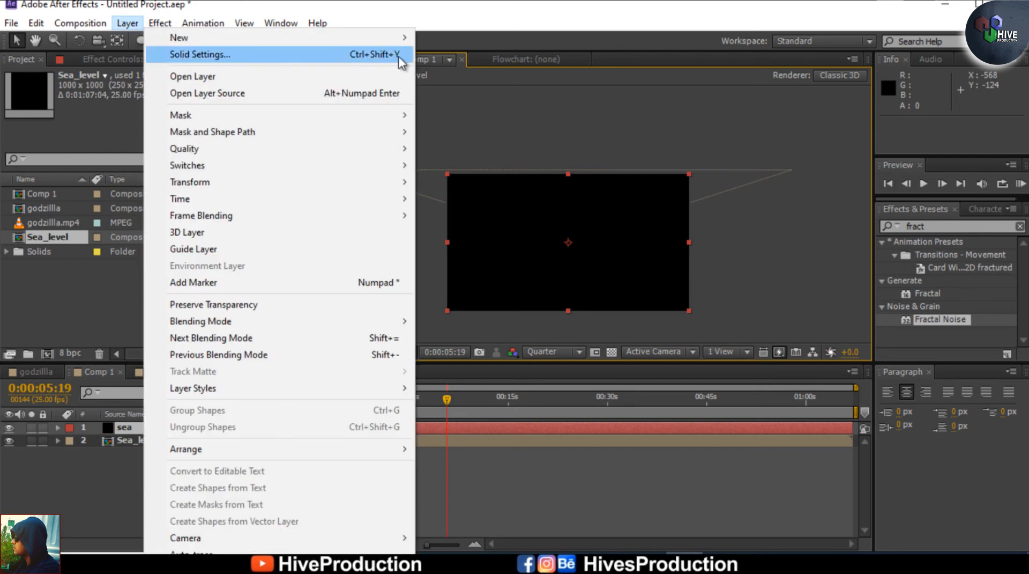
left_click(221, 55)
left_click(872, 352)
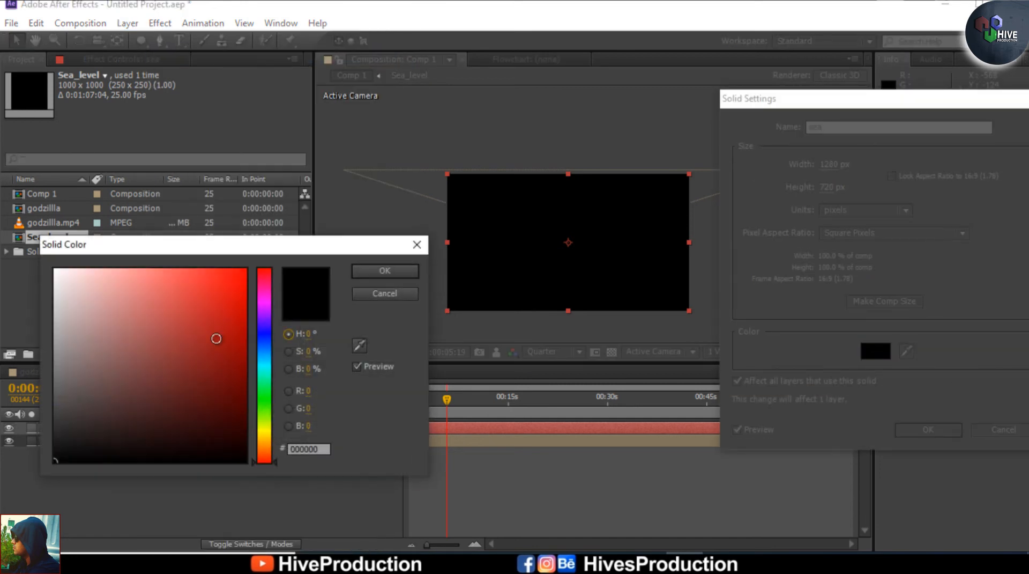
left_click(265, 340)
mouse_move(232, 341)
left_mouse_down()
mouse_move(198, 324)
mouse_move(196, 344)
left_mouse_up()
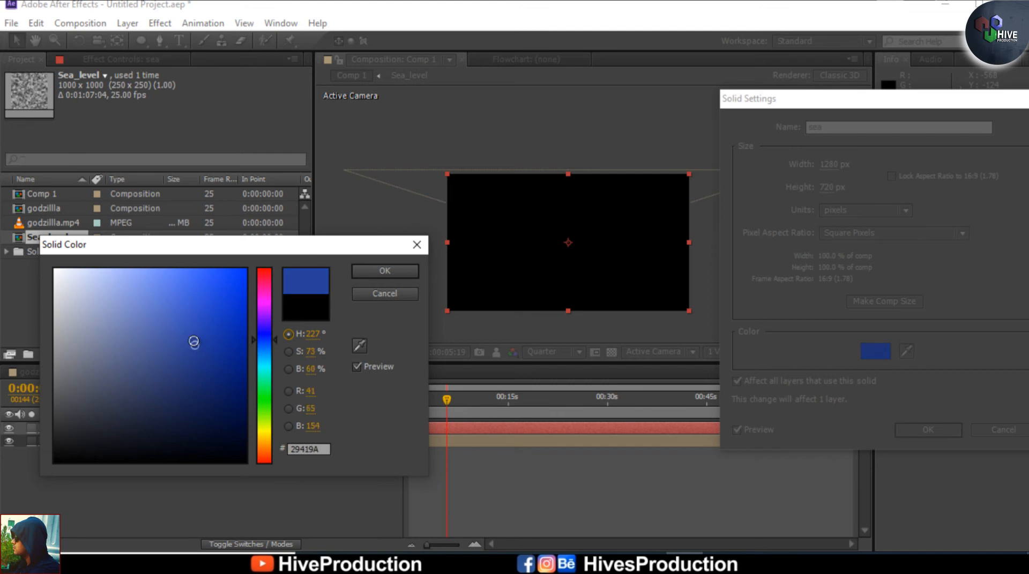
left_click(291, 453)
type("385")
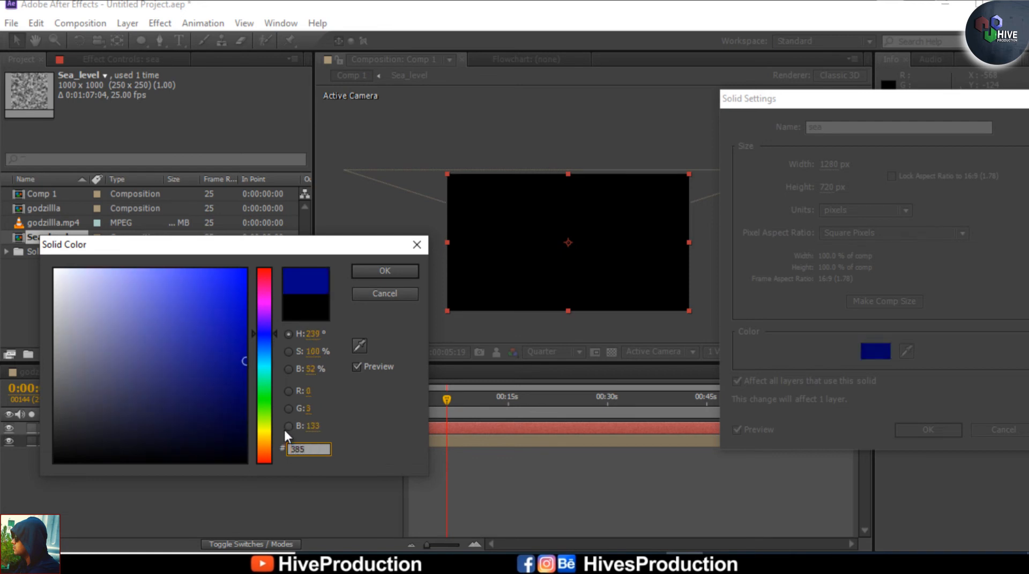
type("CAC")
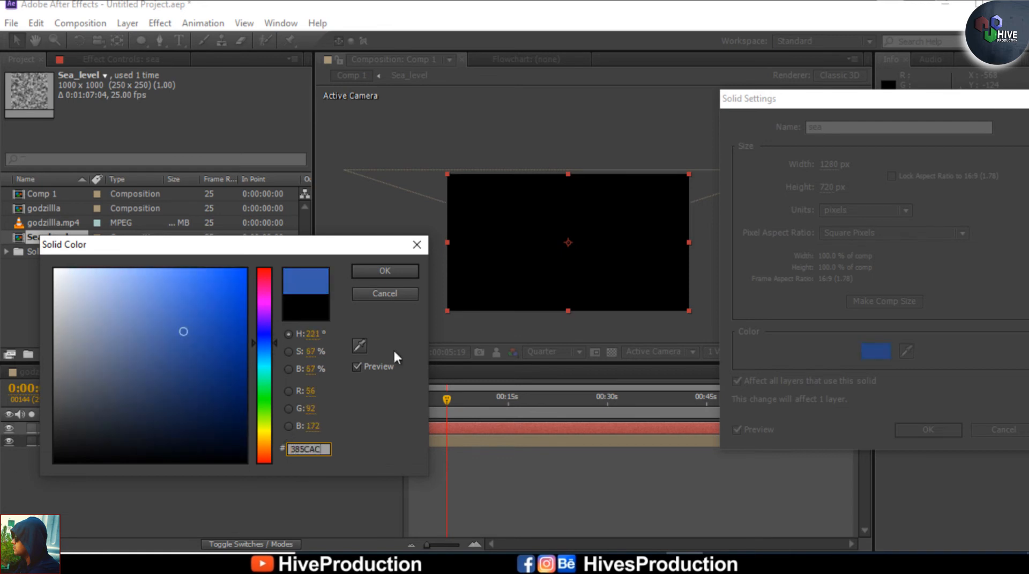
left_click(366, 271)
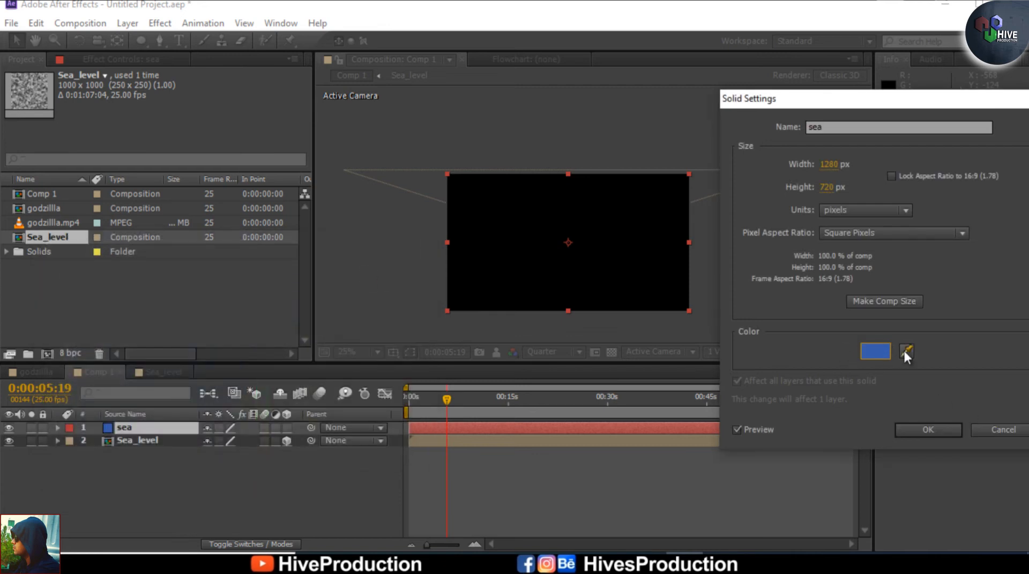
left_click(930, 429)
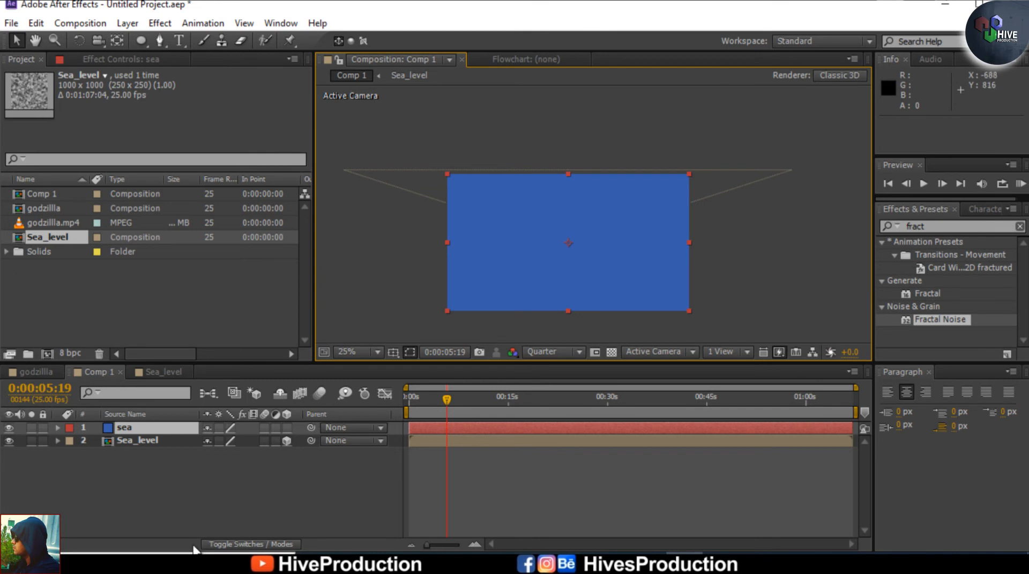
Show the blending mode options for the layers and set the sea solid's mode to Soft Light
mouse_move(176, 528)
left_mouse_down()
mouse_move(229, 547)
mouse_move(321, 551)
left_mouse_up()
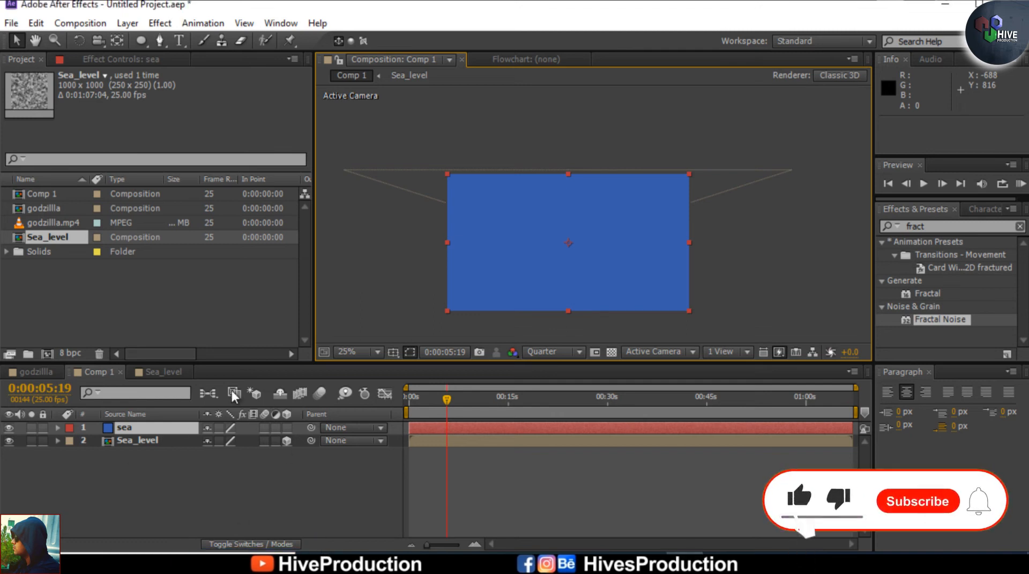
left_click(249, 545)
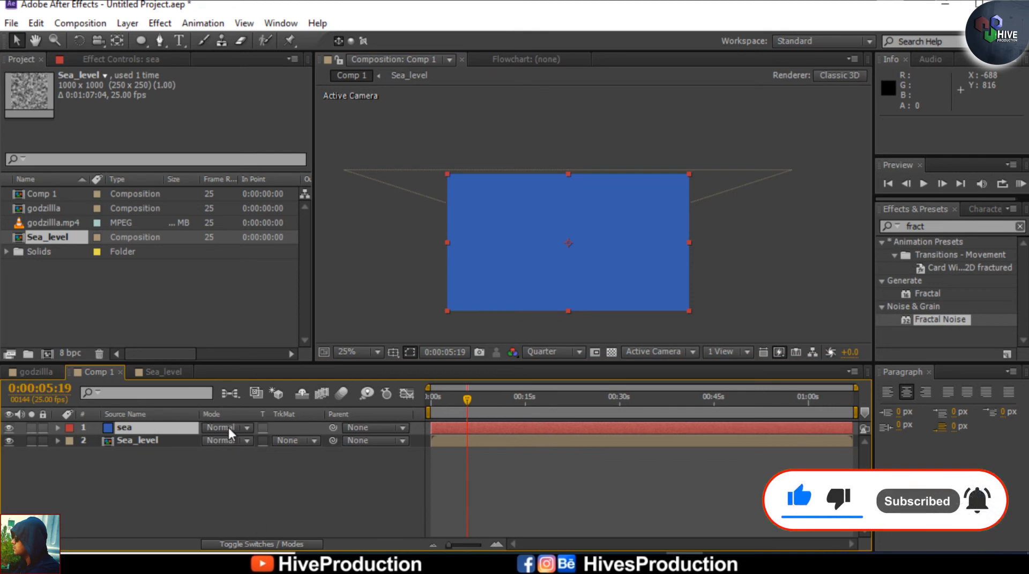
left_click(249, 426)
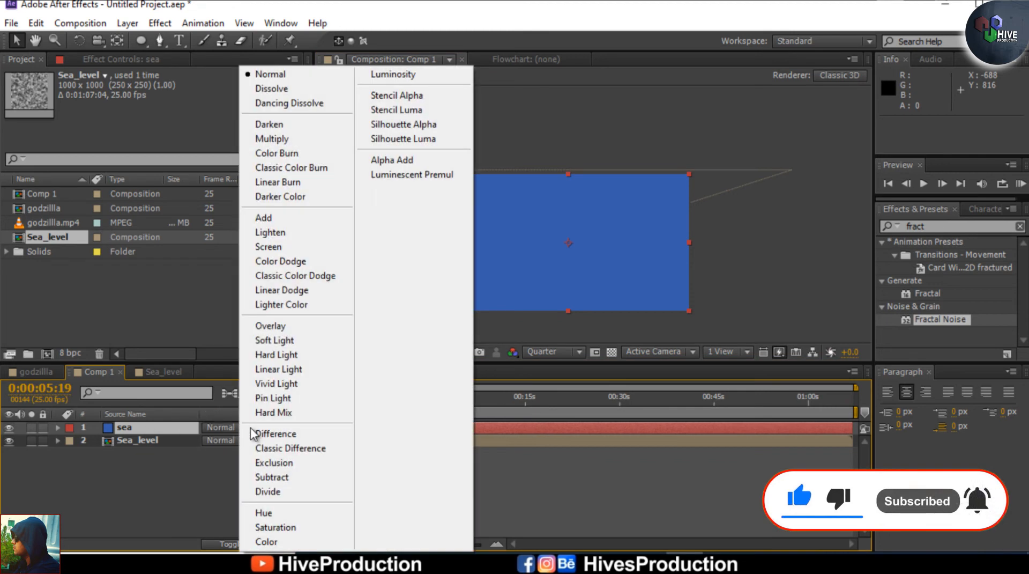
left_click(275, 336)
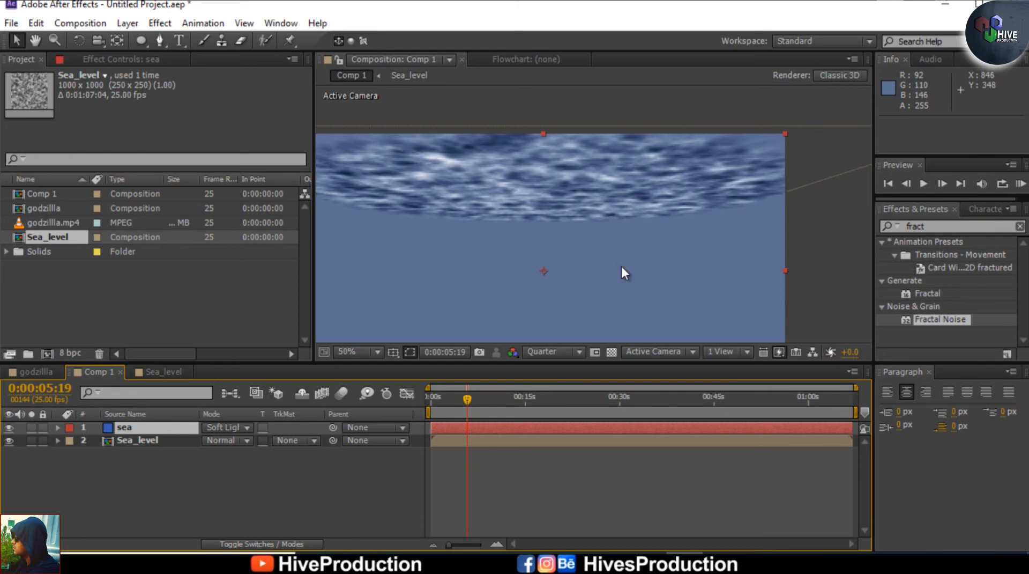
Preview the blended water animation with the whole frame in view and return the playhead to 0:00:00:00
key("comma")
key("comma")
key("space")
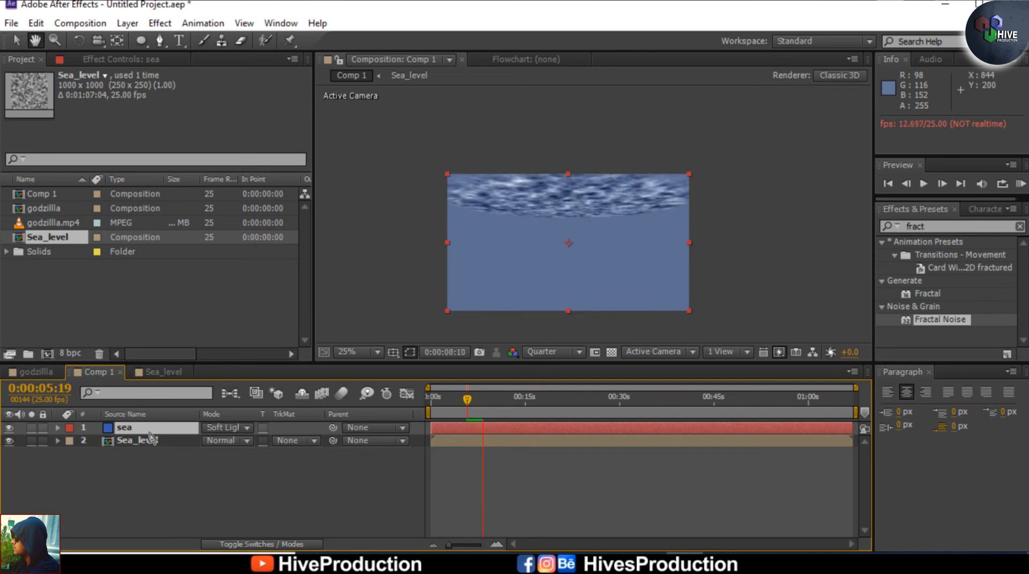
key("space")
left_click_drag(443, 403, 428, 404)
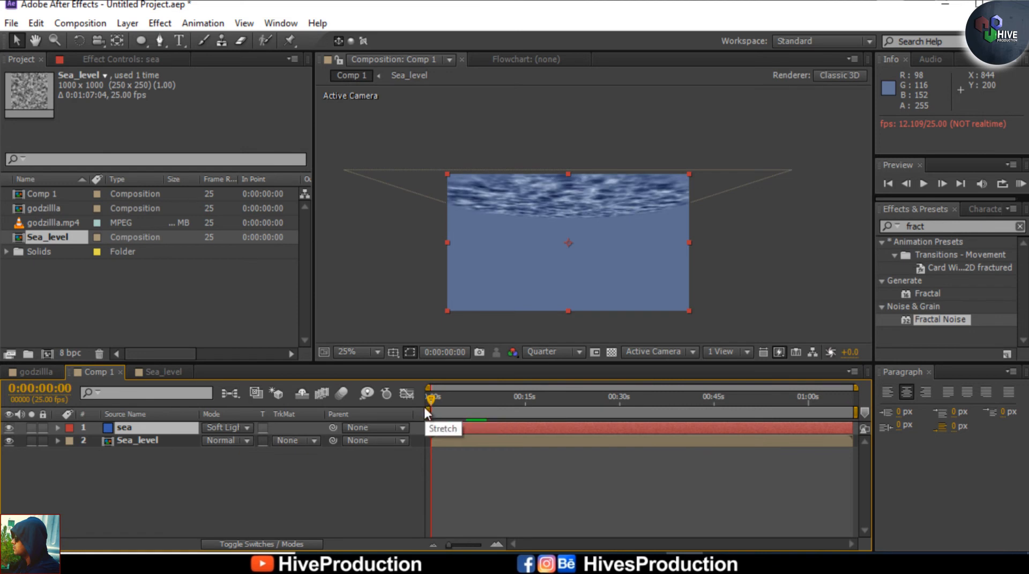
Import the cumulus-cloud image from the Godzilla folder on drive D into the project
double_click(82, 299)
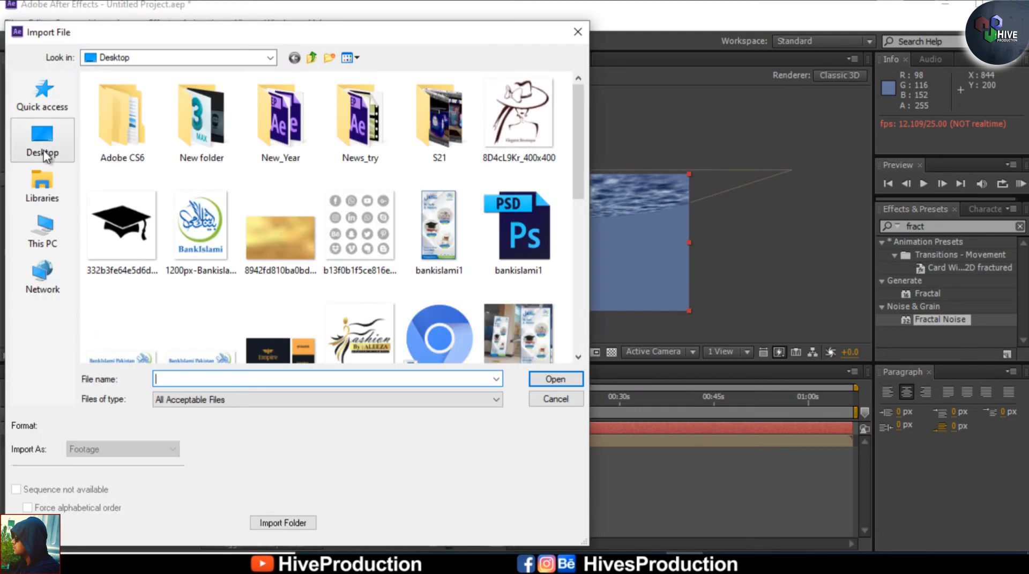
left_click(44, 236)
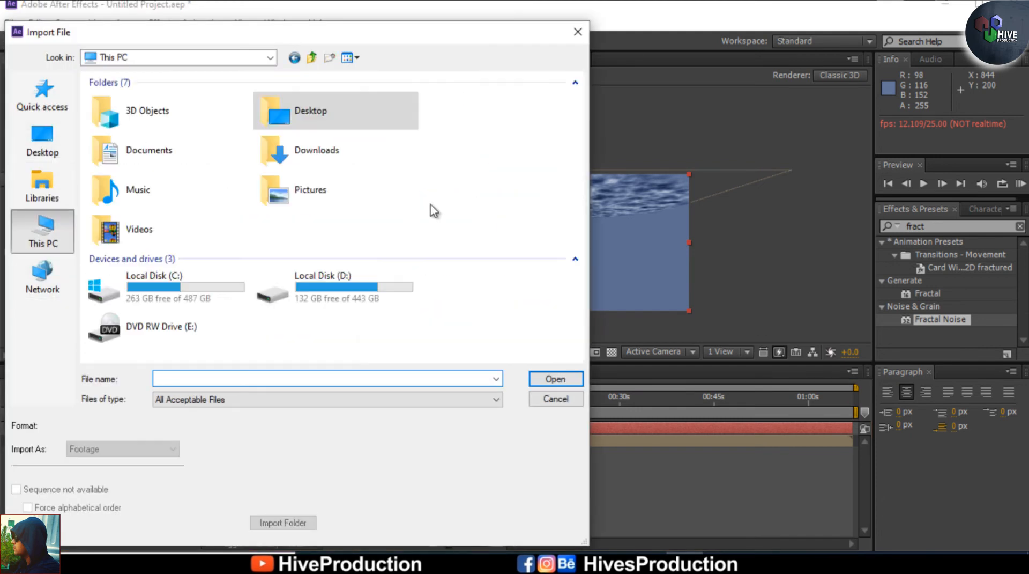
double_click(332, 297)
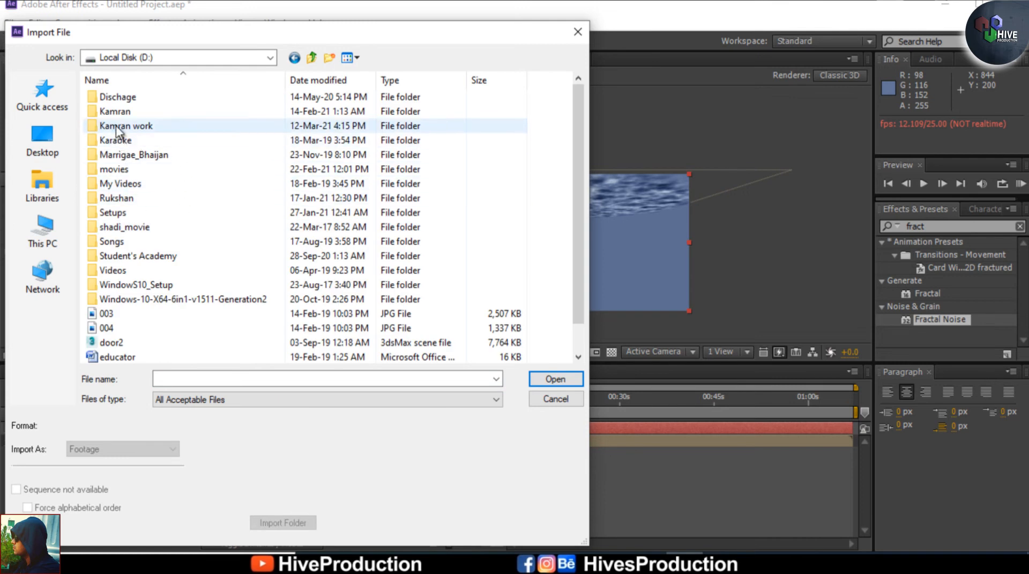
double_click(116, 126)
double_click(115, 128)
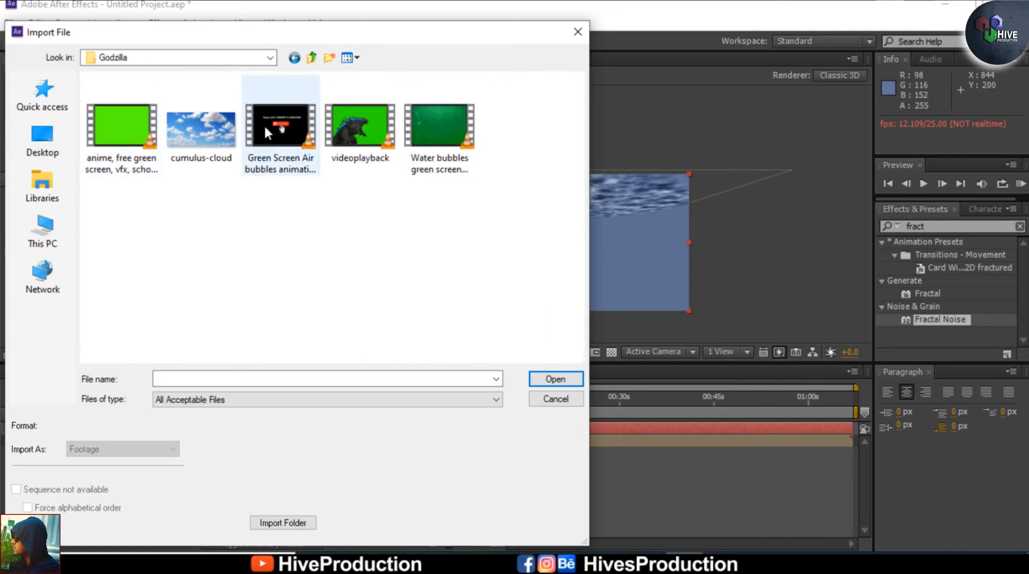
left_click(446, 131)
left_click(378, 142)
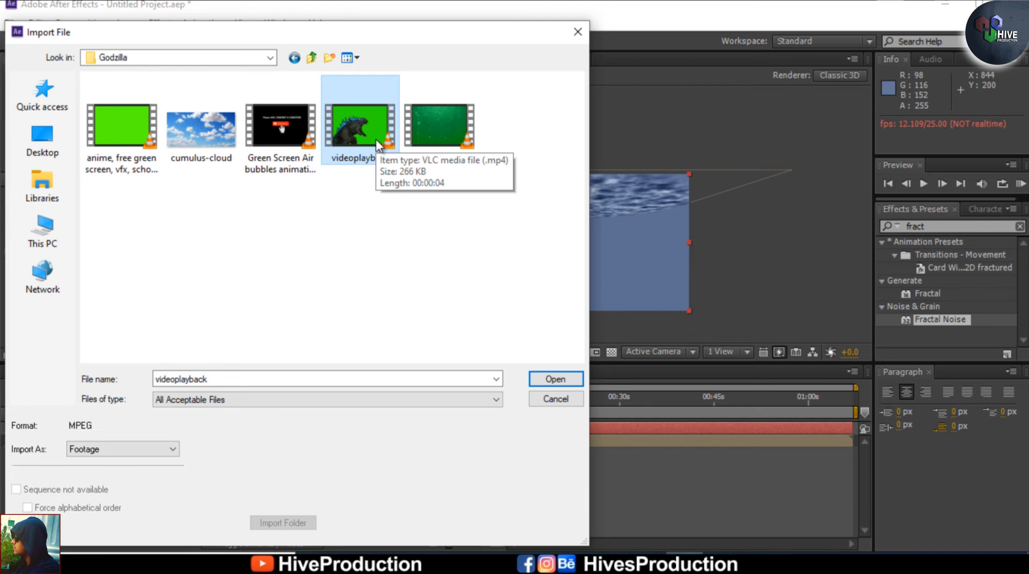
double_click(210, 133)
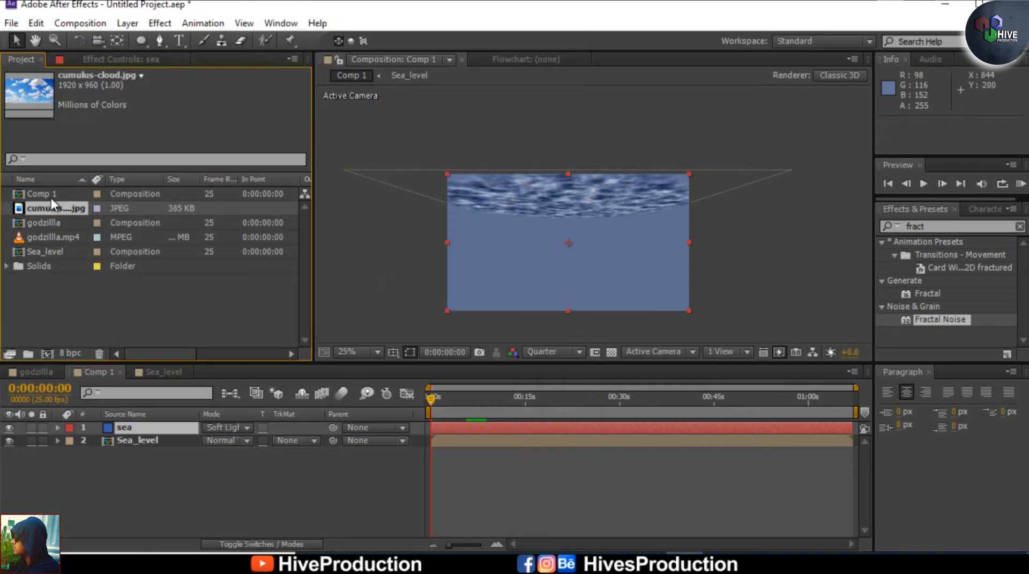
Add cumulus-cloud.jpg to Comp 1 as the lowest layer, beneath Sea_level
left_click_drag(44, 208, 134, 460)
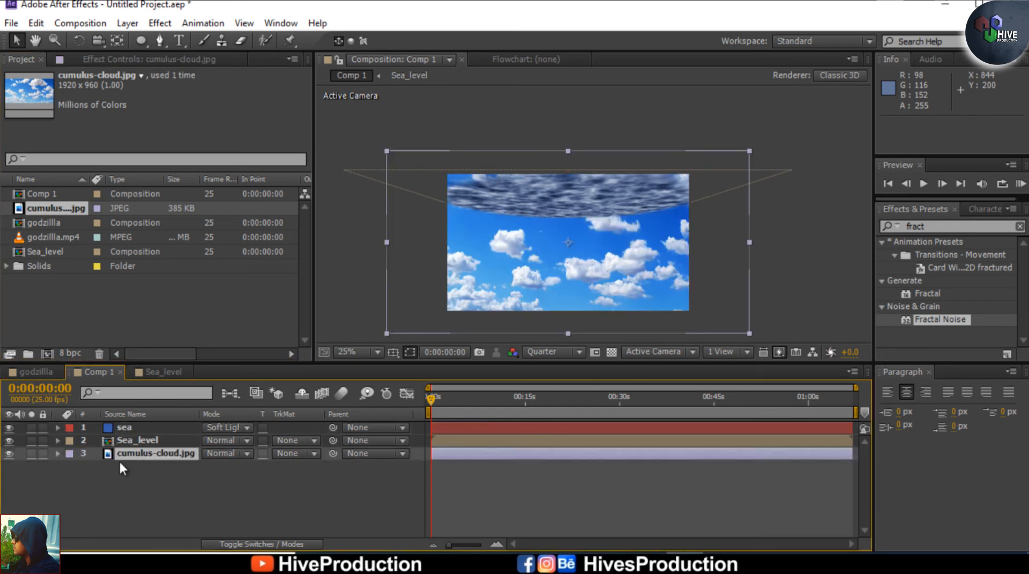
left_click(137, 440)
left_click(133, 450)
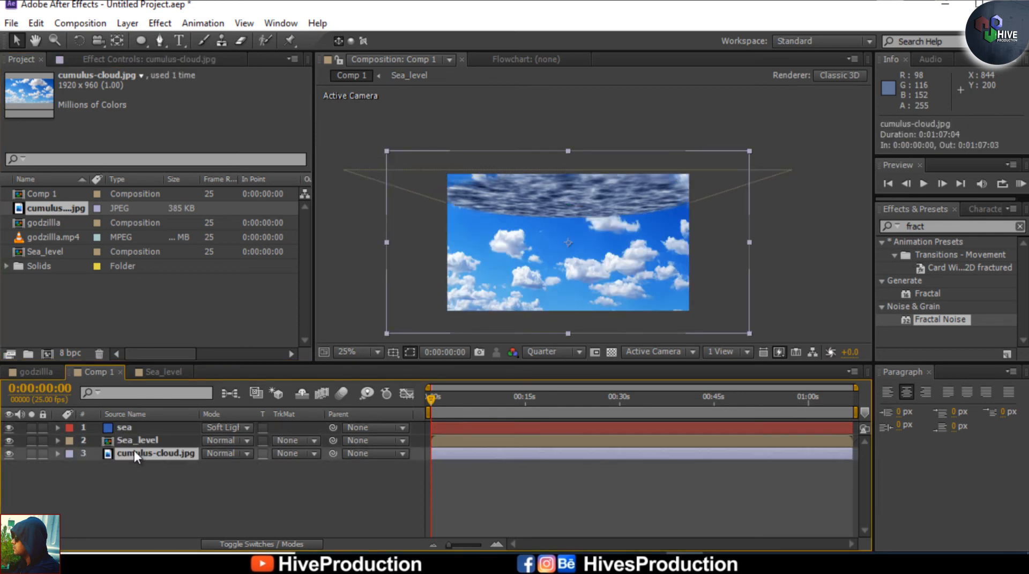
Move the cloud image up to position 640, 128 and set its track matte to Alpha Matte "Sea_level"
left_click_drag(646, 272, 643, 231)
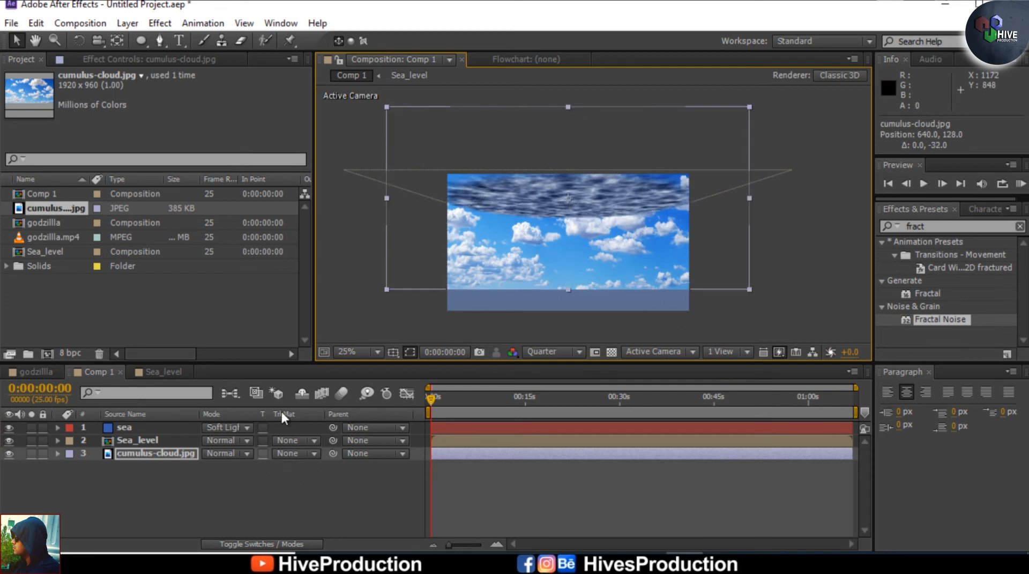
left_click(293, 452)
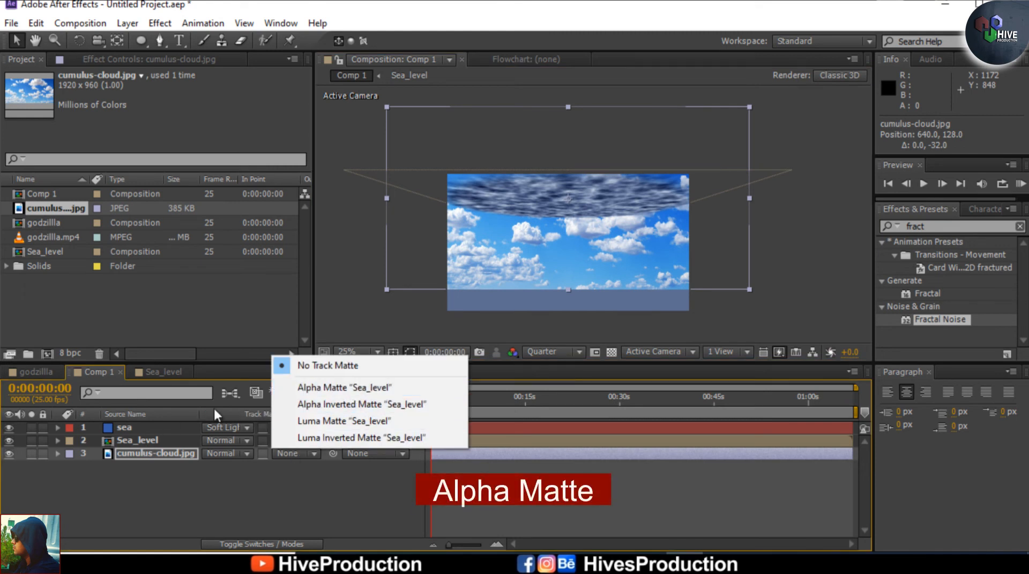
left_click(383, 390)
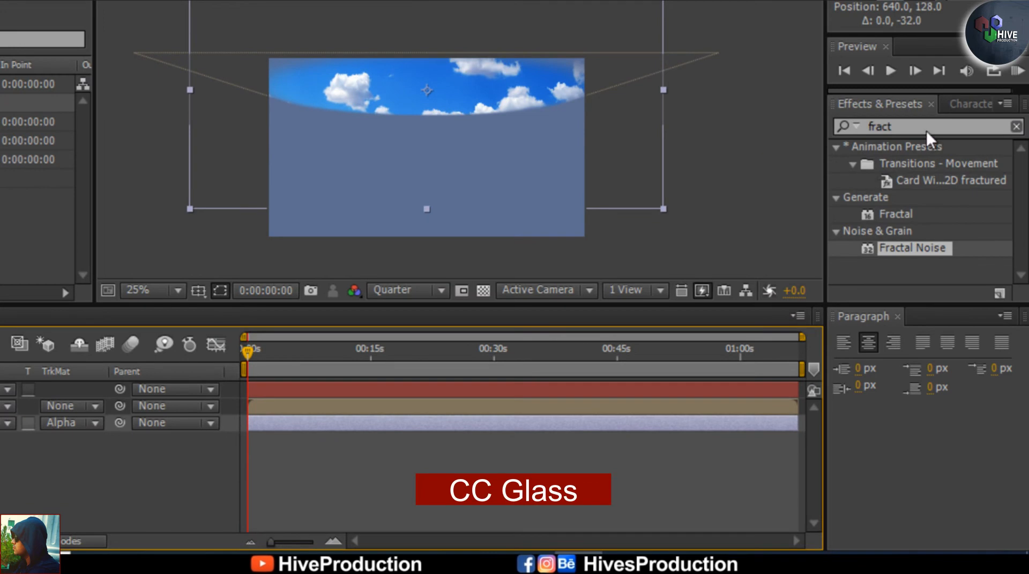
Find the CC Glass effect and apply it to the cumulus-cloud.jpg layer
double_click(927, 131)
type("cc")
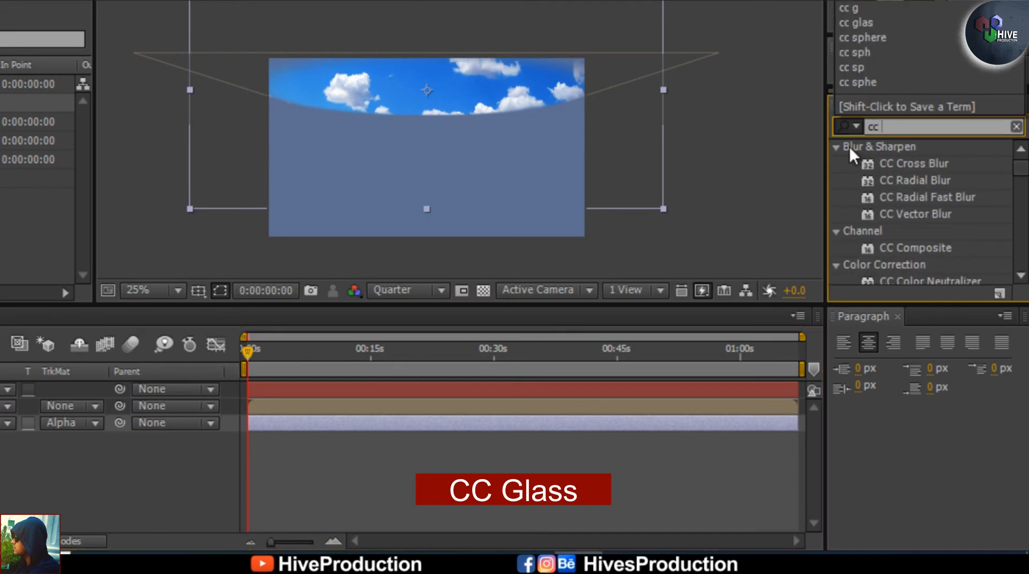
type(" glass")
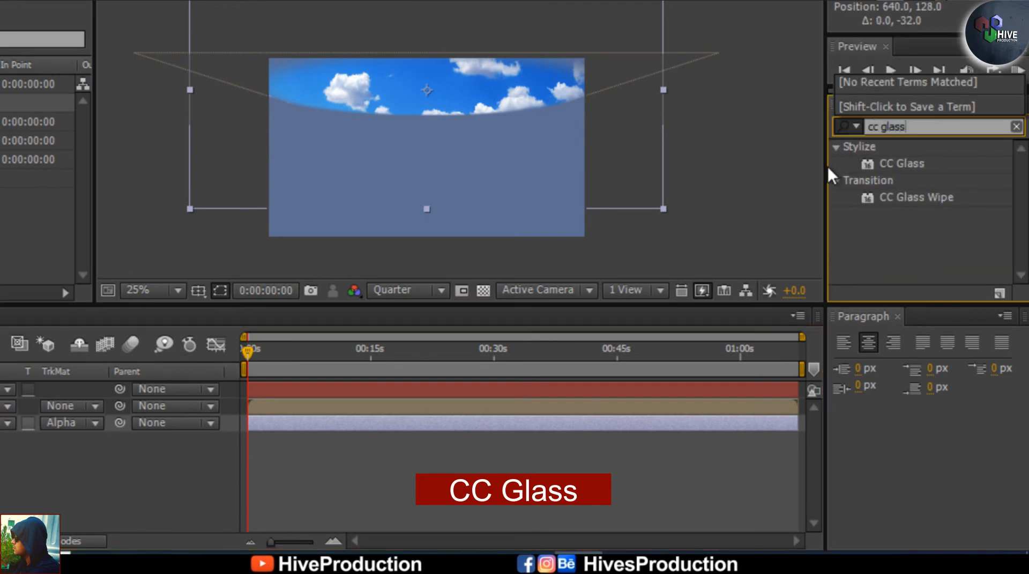
left_click(896, 163)
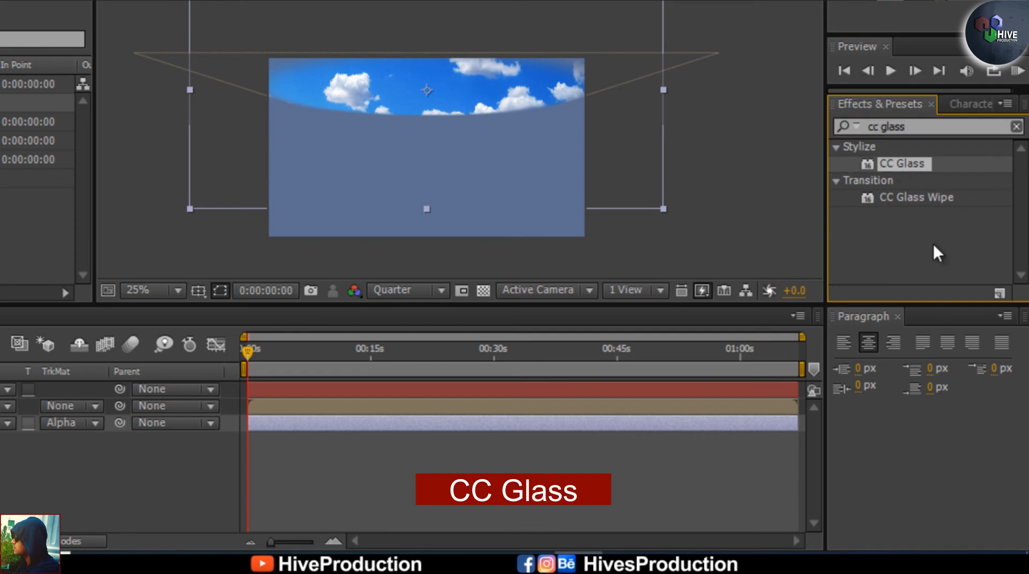
mouse_move(920, 163)
left_mouse_down()
mouse_move(946, 181)
mouse_move(907, 163)
mouse_move(799, 169)
mouse_move(471, 212)
mouse_move(320, 347)
mouse_move(310, 426)
left_mouse_up()
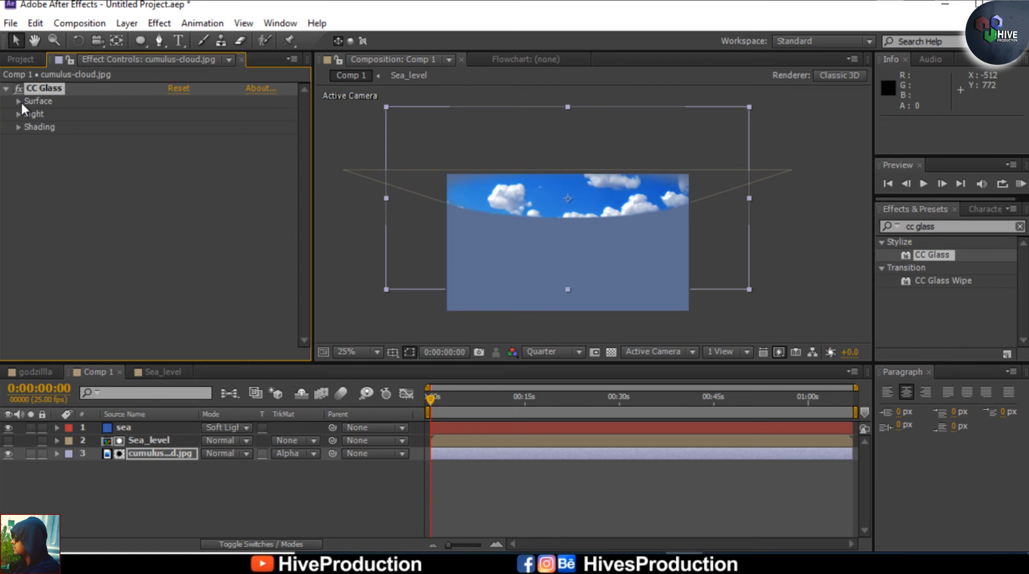
Use the Sea_level layer as the CC Glass bump map and inspect the clouds at Full preview resolution
left_click(17, 101)
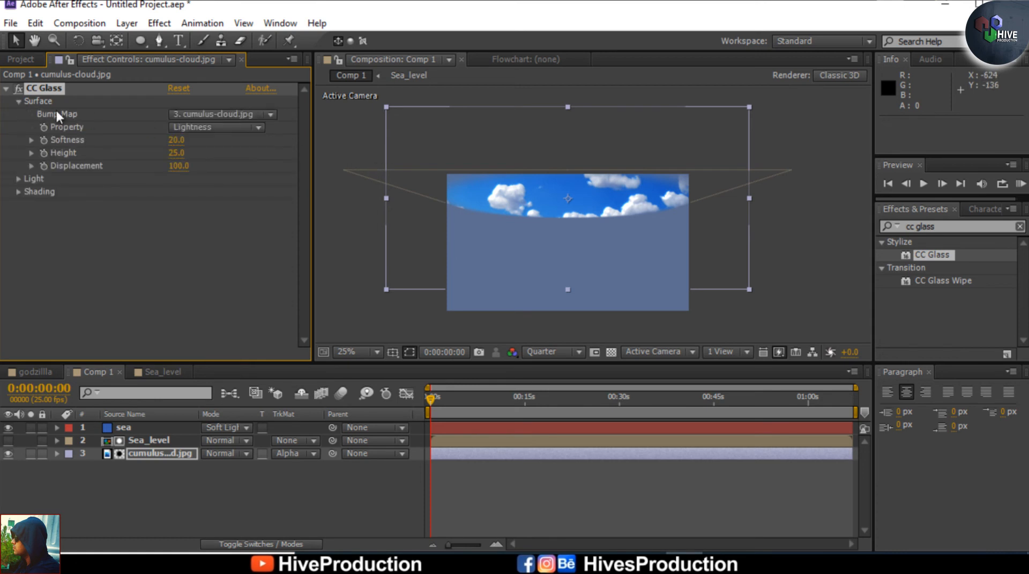
left_click(237, 113)
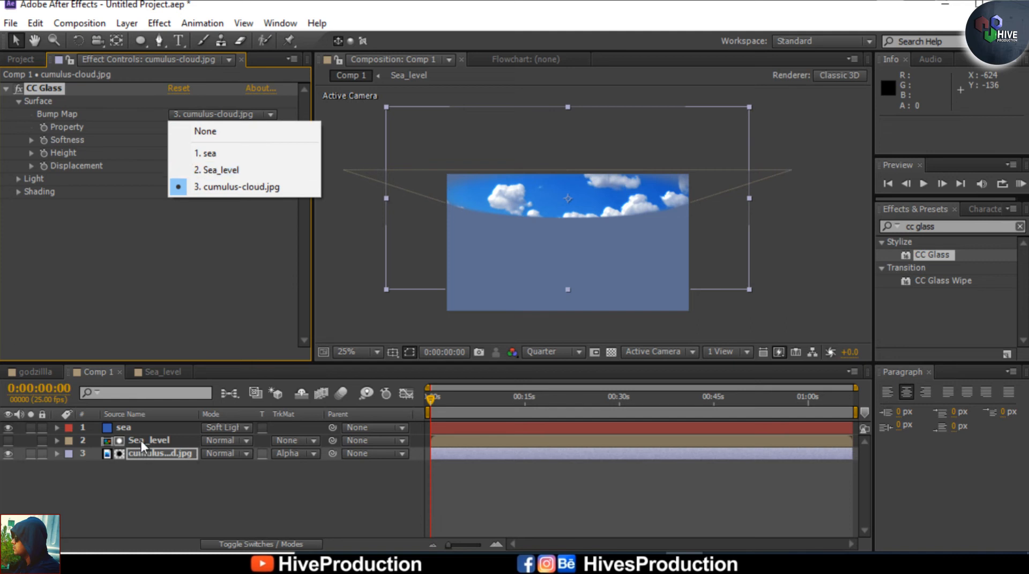
left_click(211, 170)
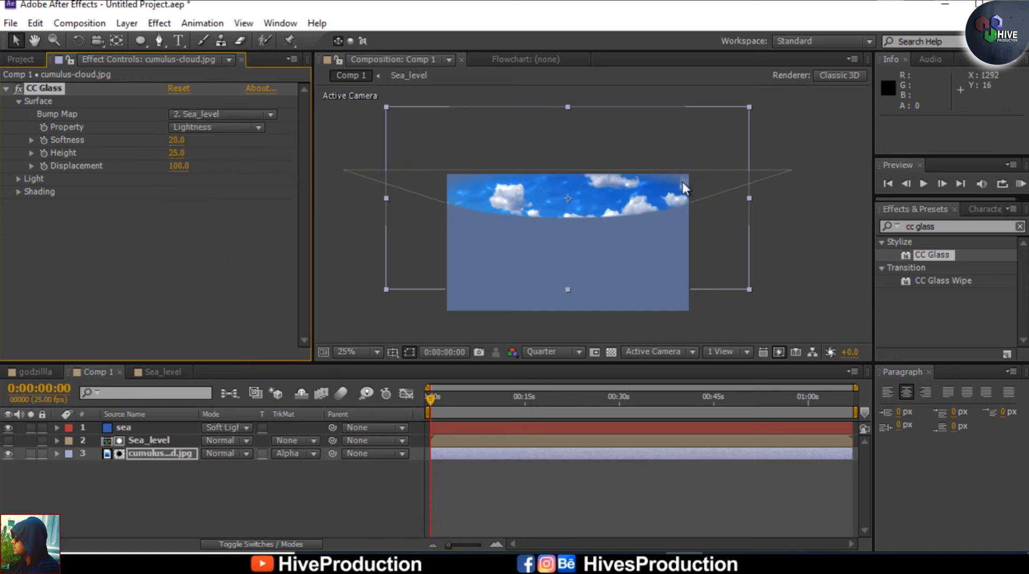
scroll(594, 211, "up", 2)
left_click(536, 354)
left_click(542, 392)
left_click_drag(529, 199, 633, 202)
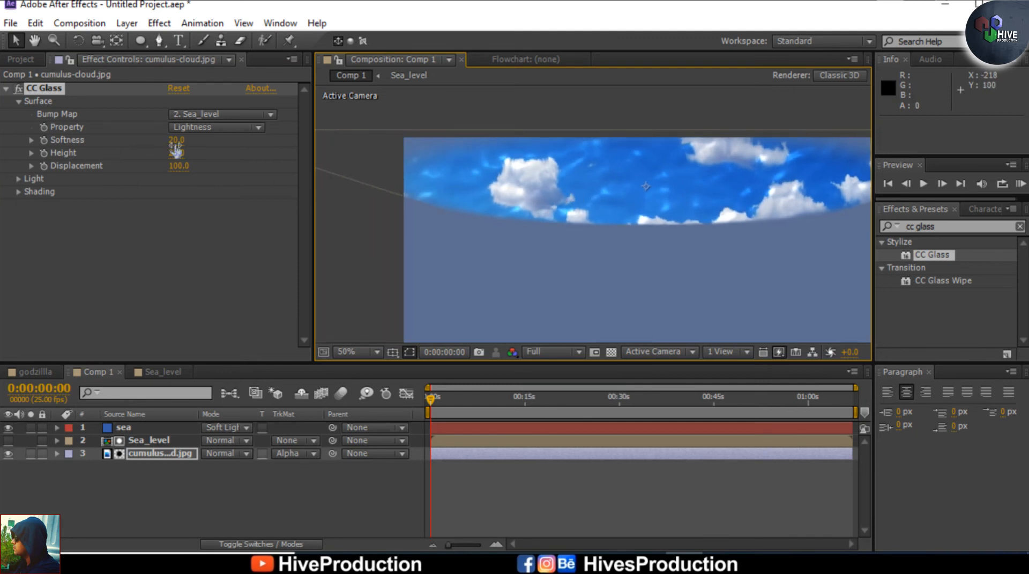
Lower the CC Glass surface Softness to 16.3 and set its Height to 65
left_click_drag(174, 139, 155, 146)
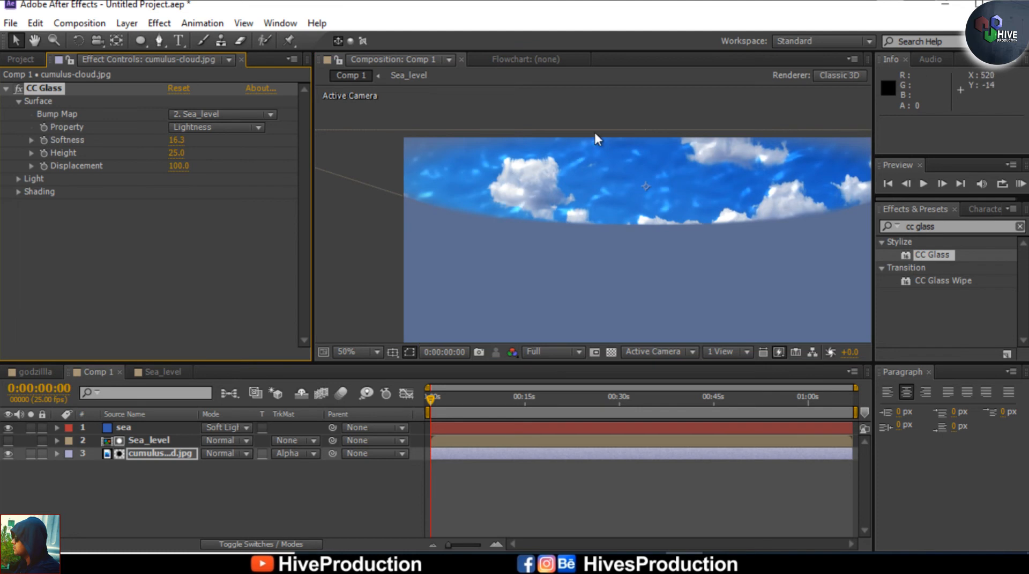
left_click_drag(175, 155, 265, 160)
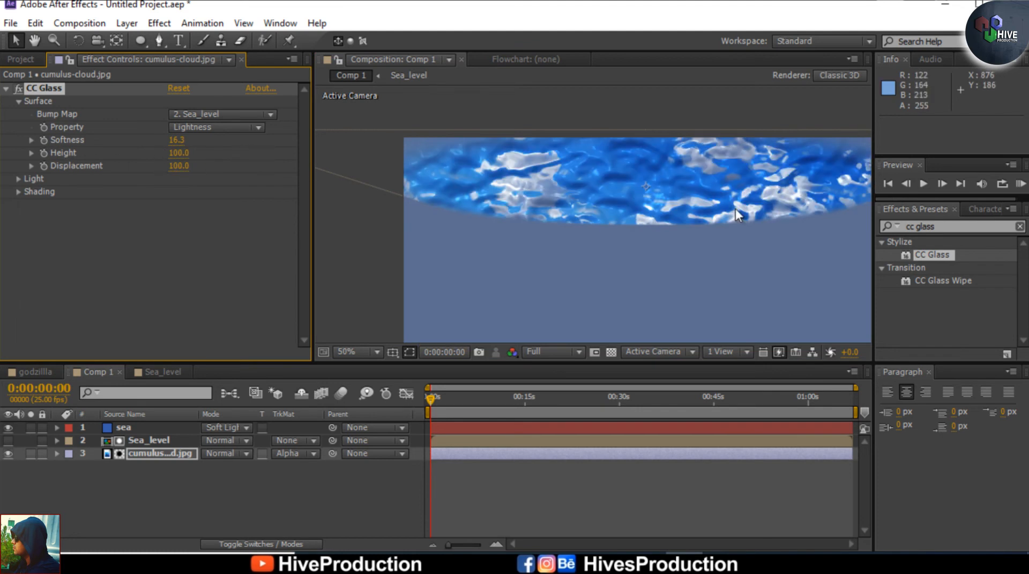
key("comma")
left_click(179, 153)
type("65")
key("Return")
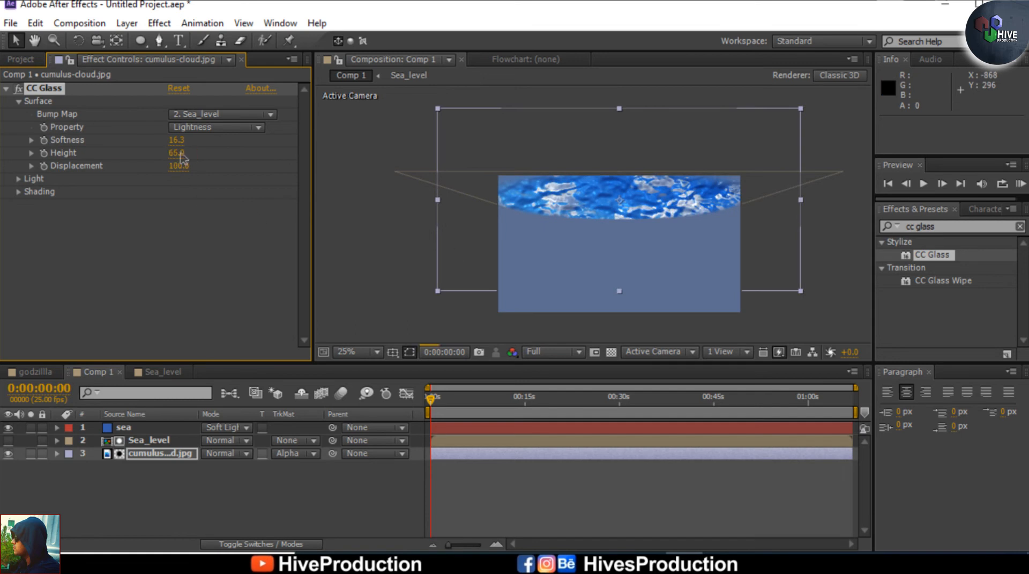
Set the CC Glass surface Softness to 8
left_click_drag(173, 141, 163, 141)
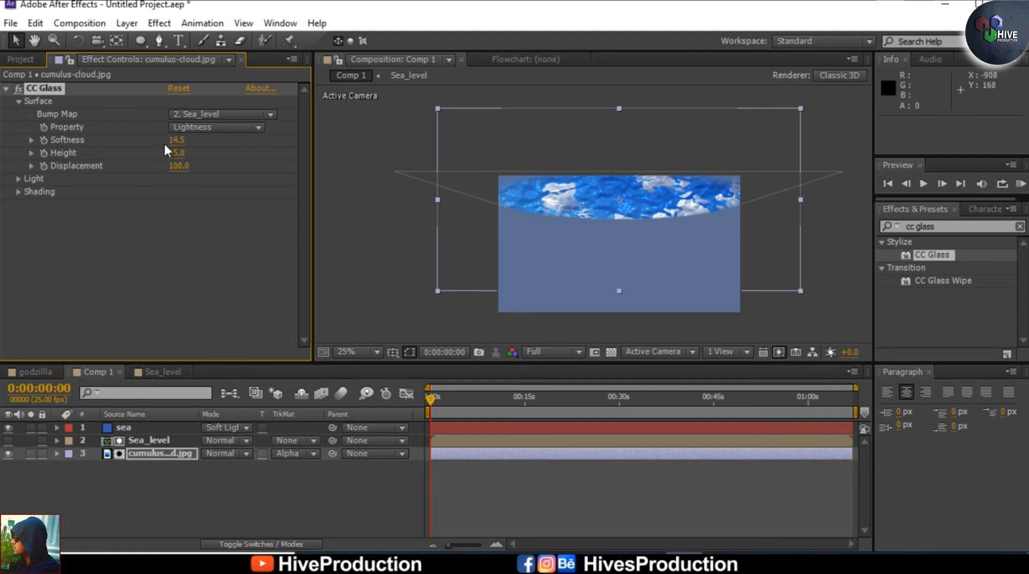
left_click(184, 140)
type("8")
key("Return")
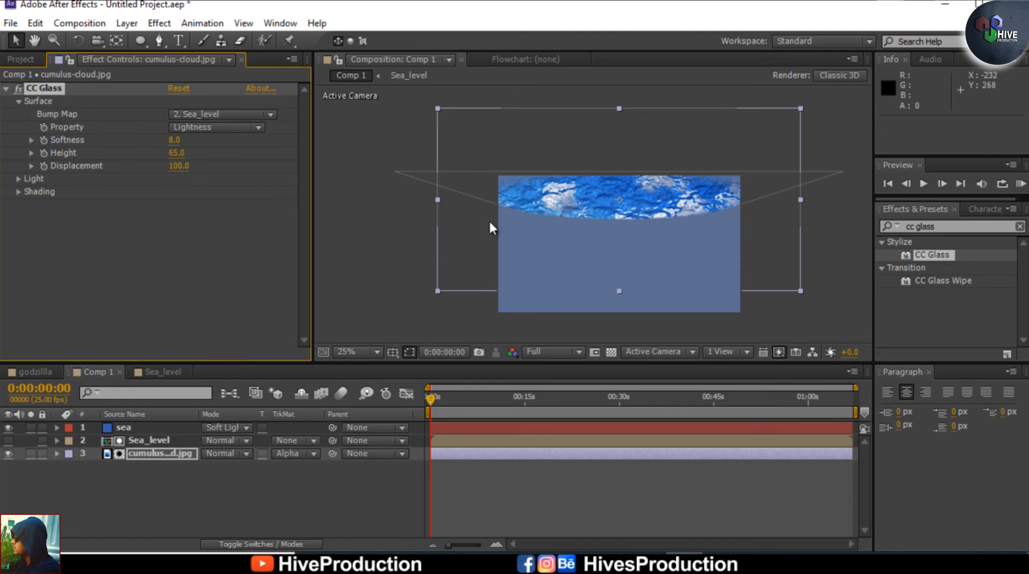
Switch the preview resolution to Third and play the rippling cloud surface, stopping at 0:00:01:19
scroll(592, 213, "up", 2)
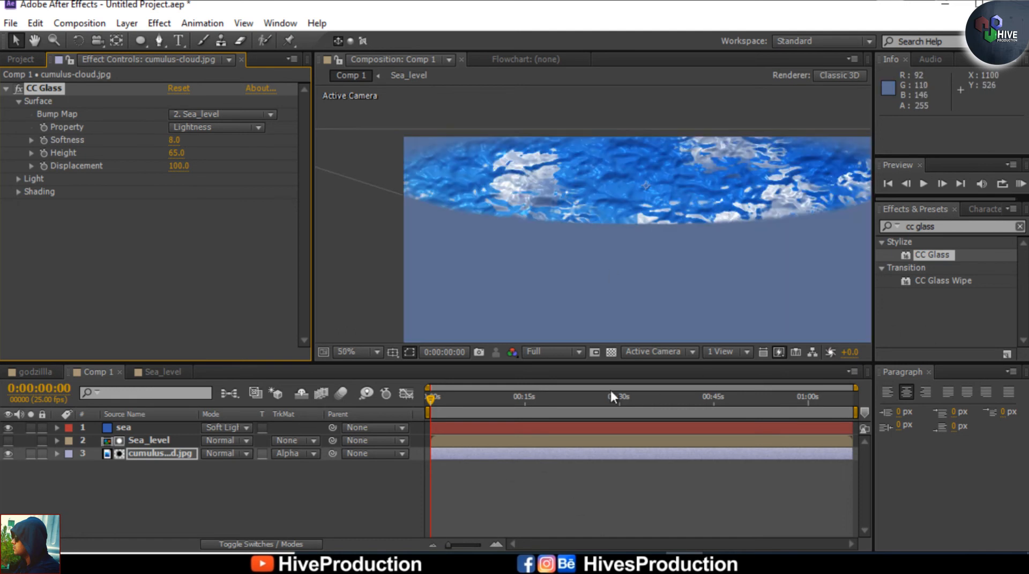
left_click(557, 351)
left_click(561, 427)
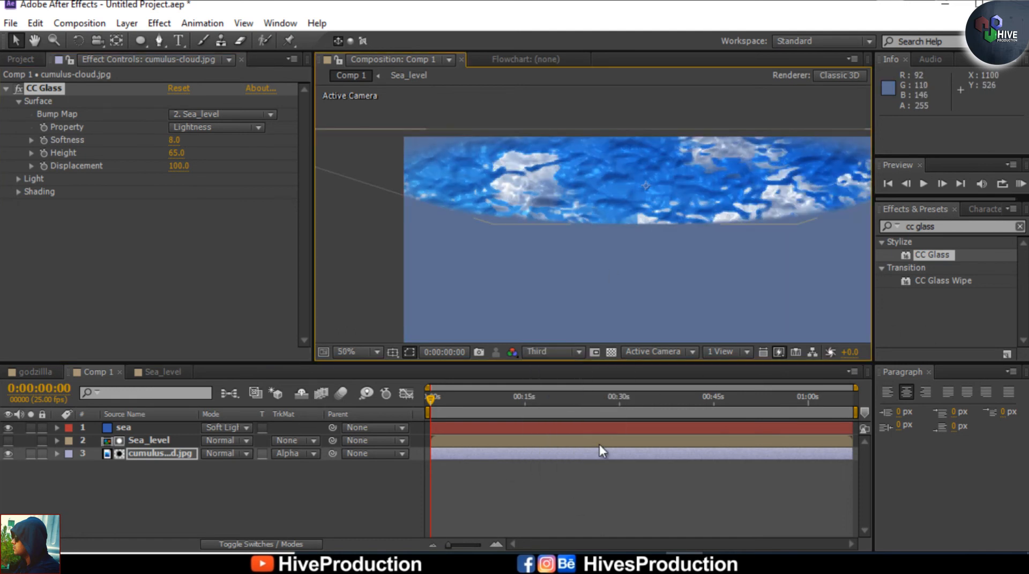
key("space")
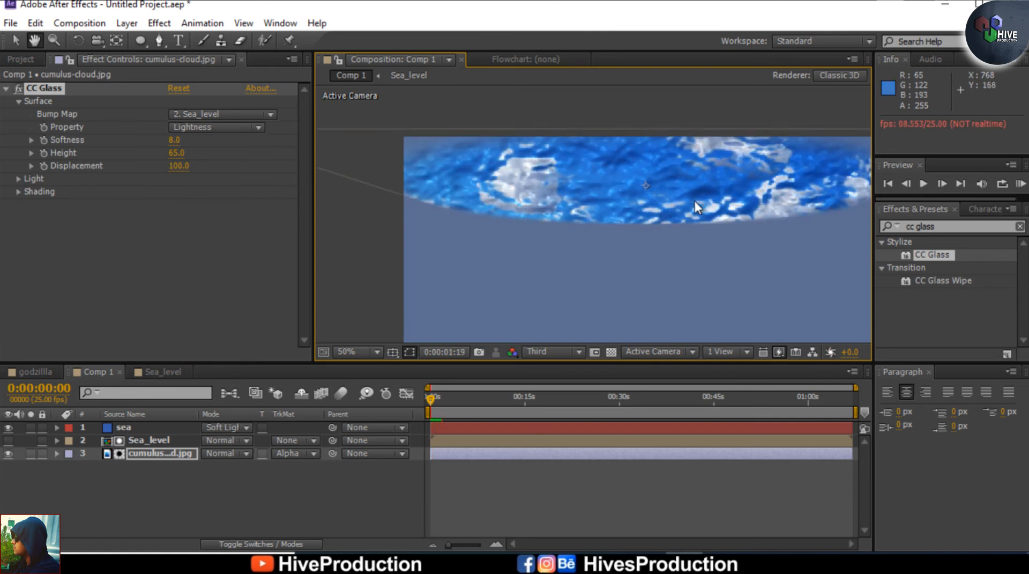
key("space")
key("comma")
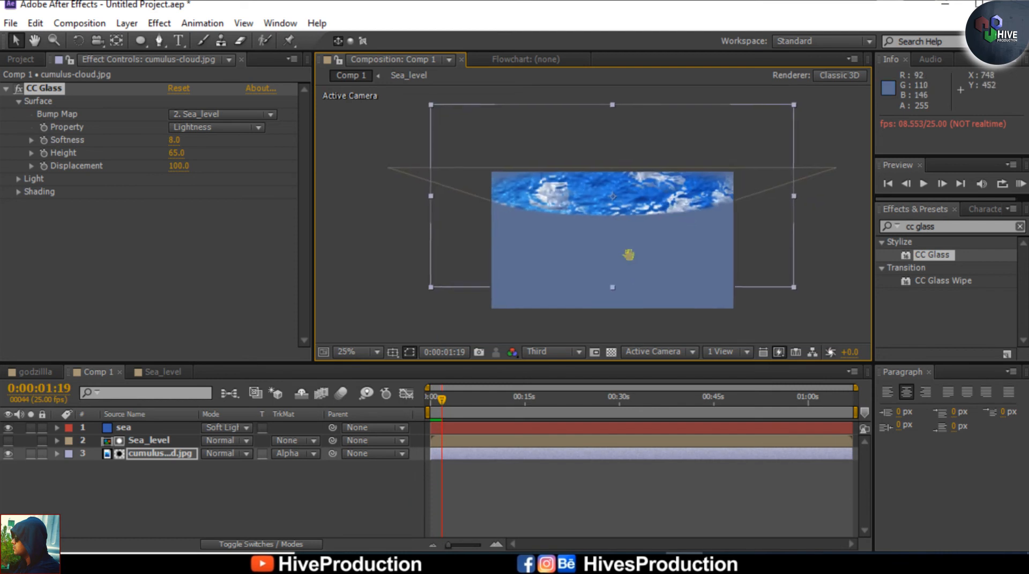
Duplicate the Sea_level layer in Comp 1
left_click(138, 440)
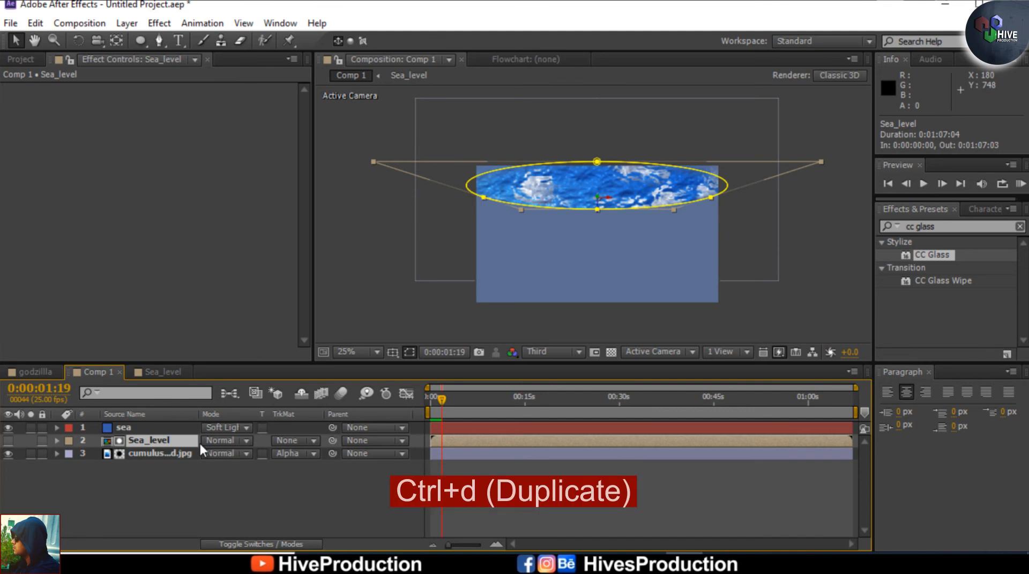
left_click(35, 23)
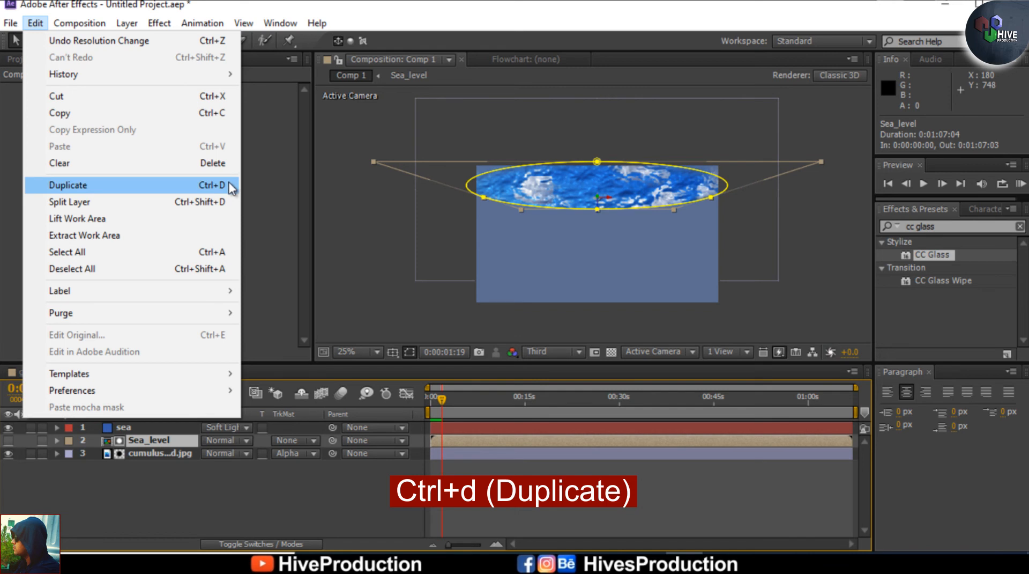
left_click(67, 185)
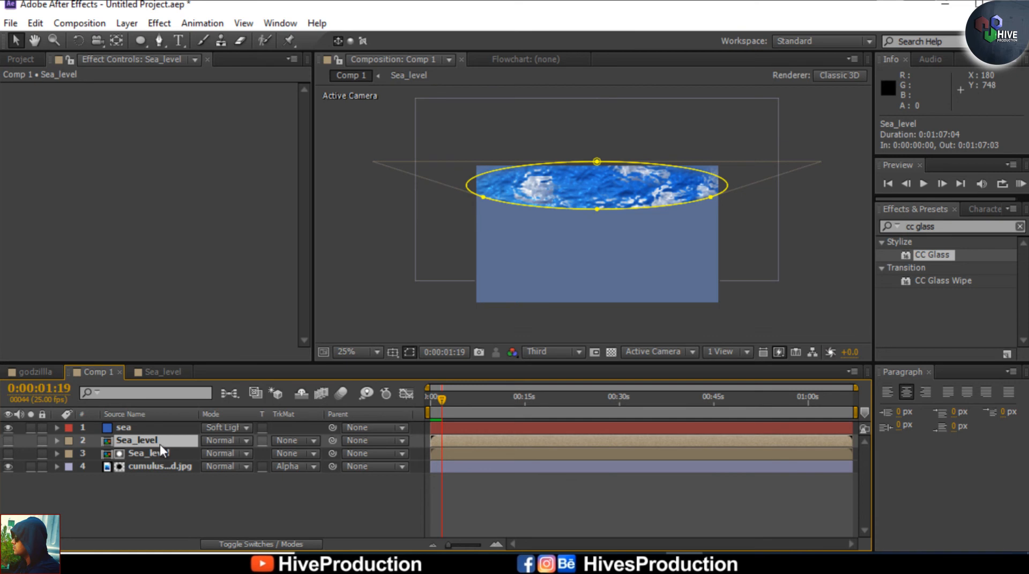
Create a blue 1280 x 720 px solid and place it directly beneath the duplicated Sea_level layer
right_click(348, 273)
mouse_move(378, 282)
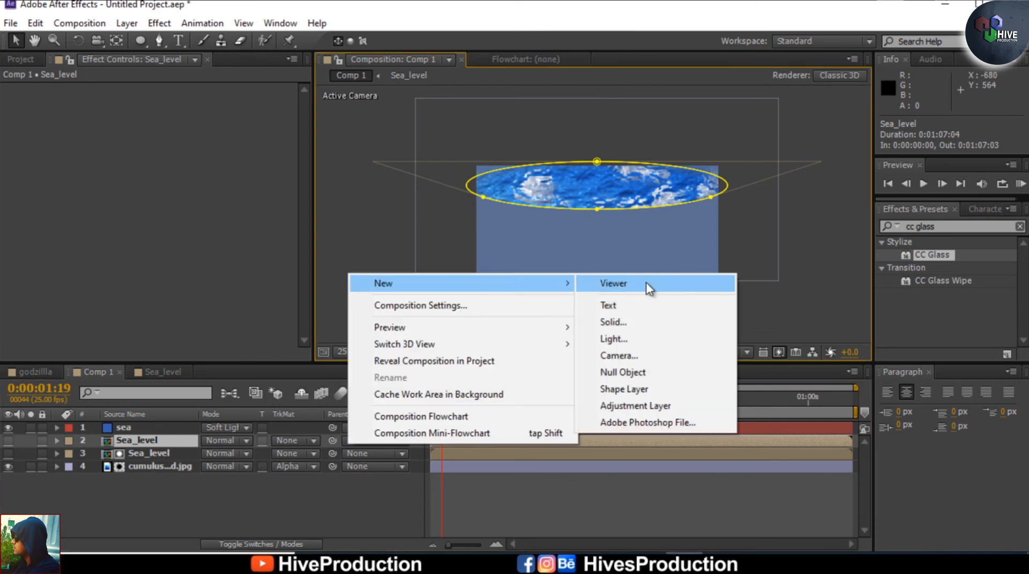
left_click(616, 321)
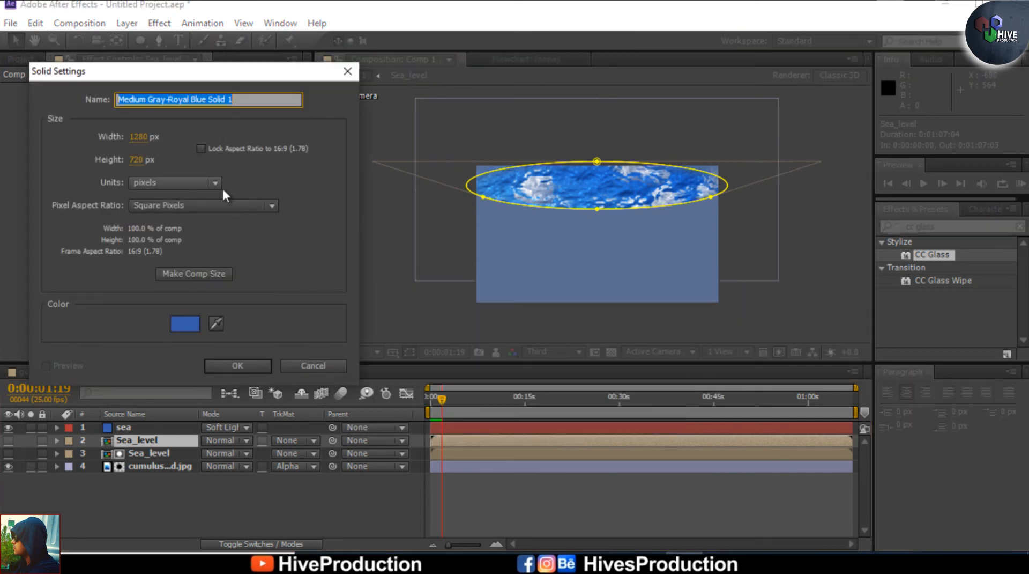
left_click(236, 365)
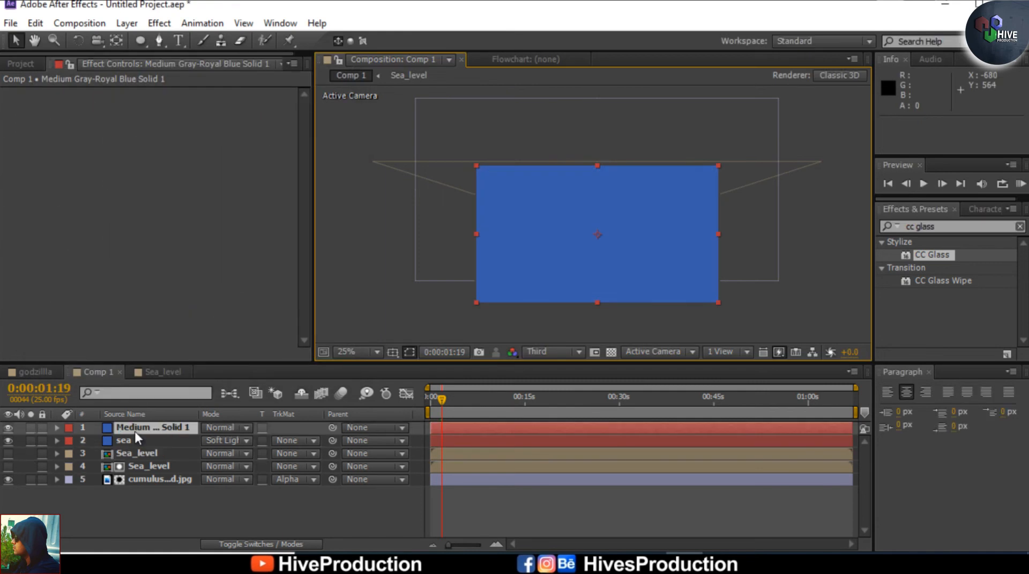
left_click_drag(130, 427, 131, 458)
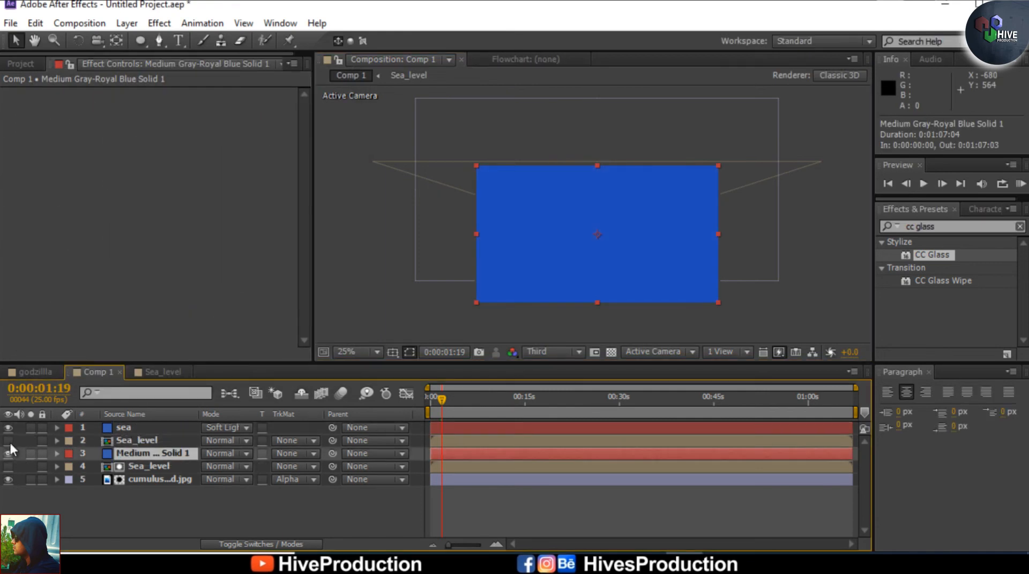
Make the duplicated Sea_level layer visible and pre-compose it with the new blue solid as Sea_rays
left_click(8, 440)
left_click(127, 439, "ctrl")
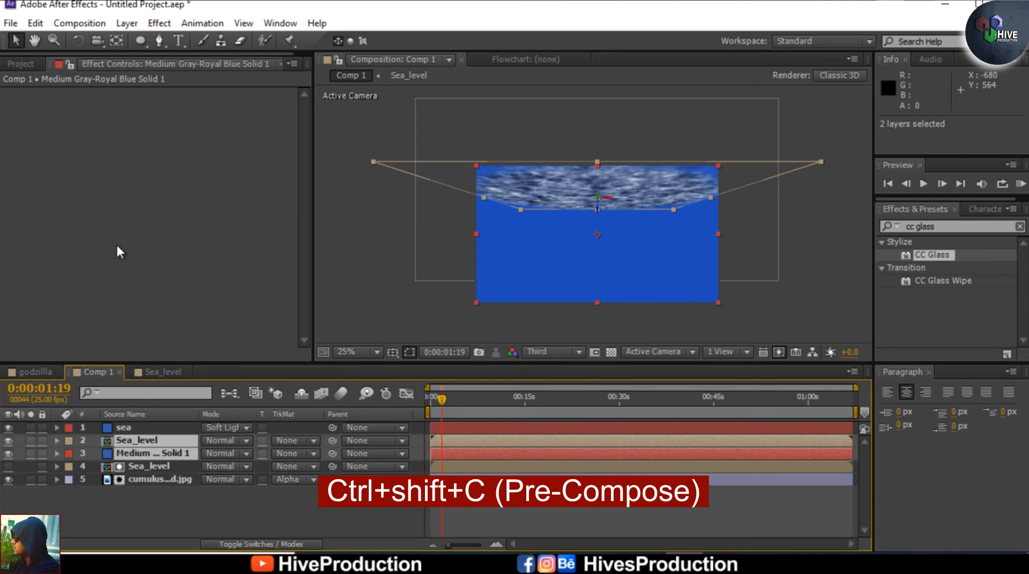
key("ctrl+shift+c")
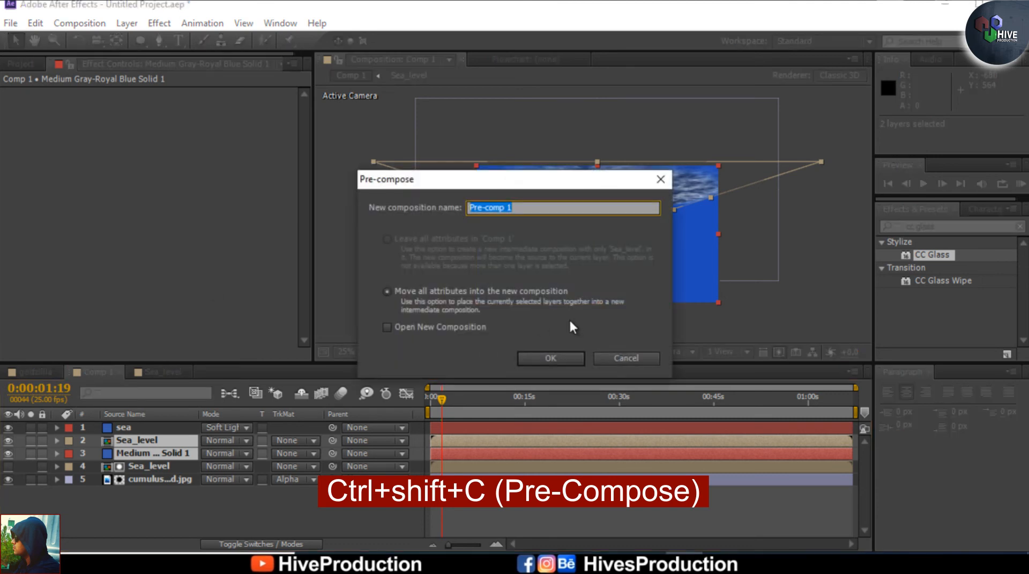
type("Sea")
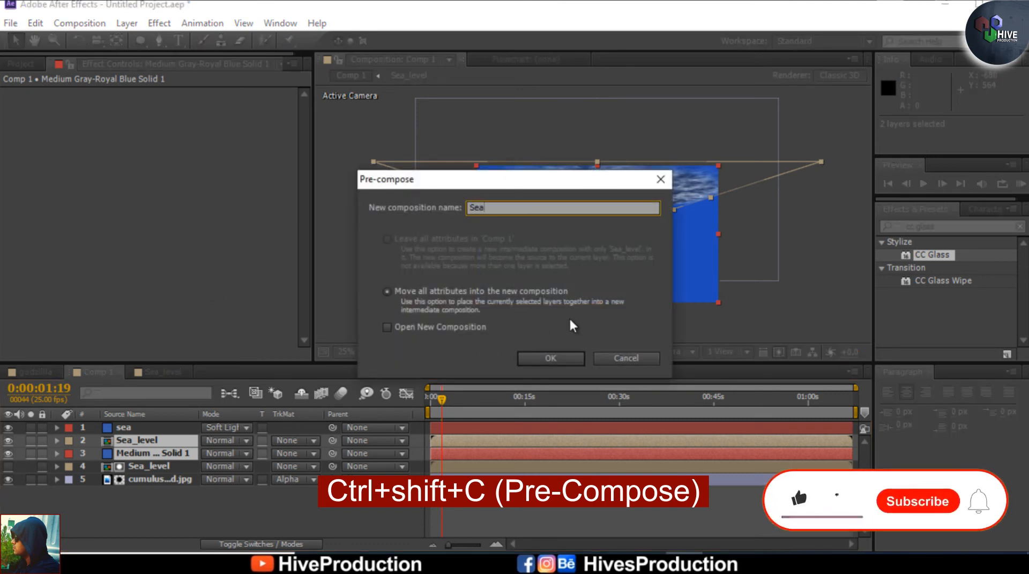
type("_rays")
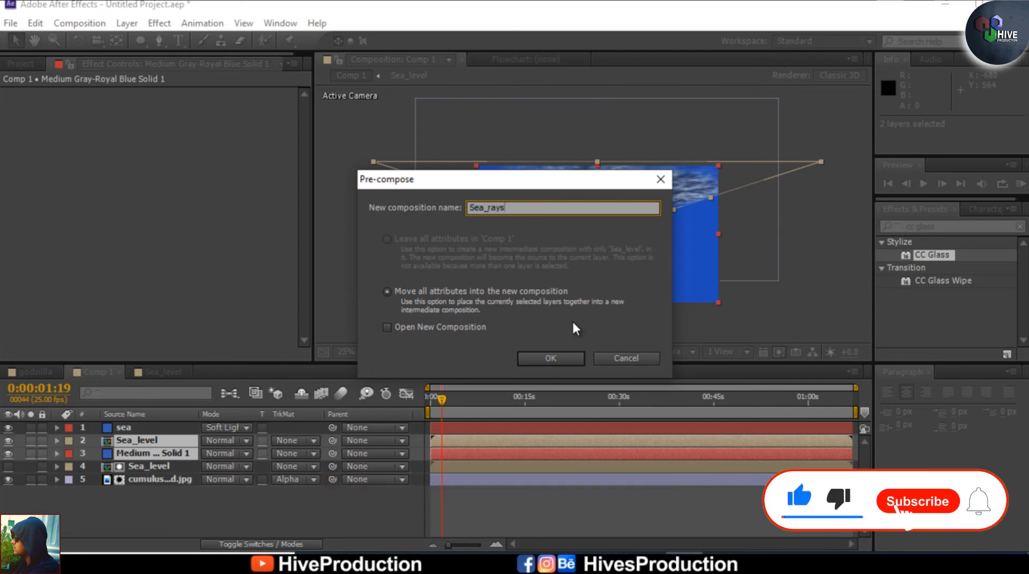
key("Return")
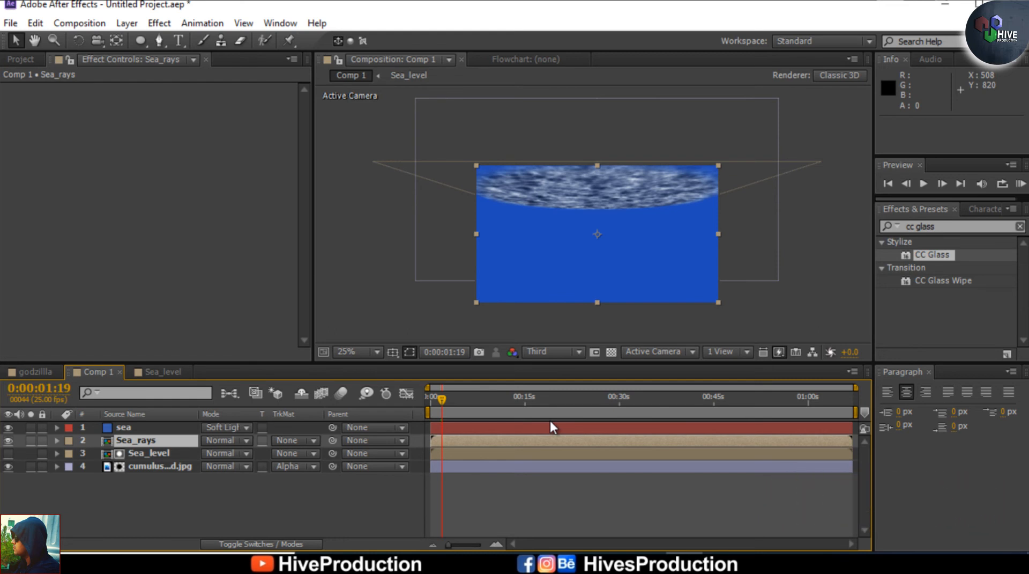
Hide the blue solid inside the Sea_rays composition and return to Comp 1
double_click(140, 442)
left_click(139, 440)
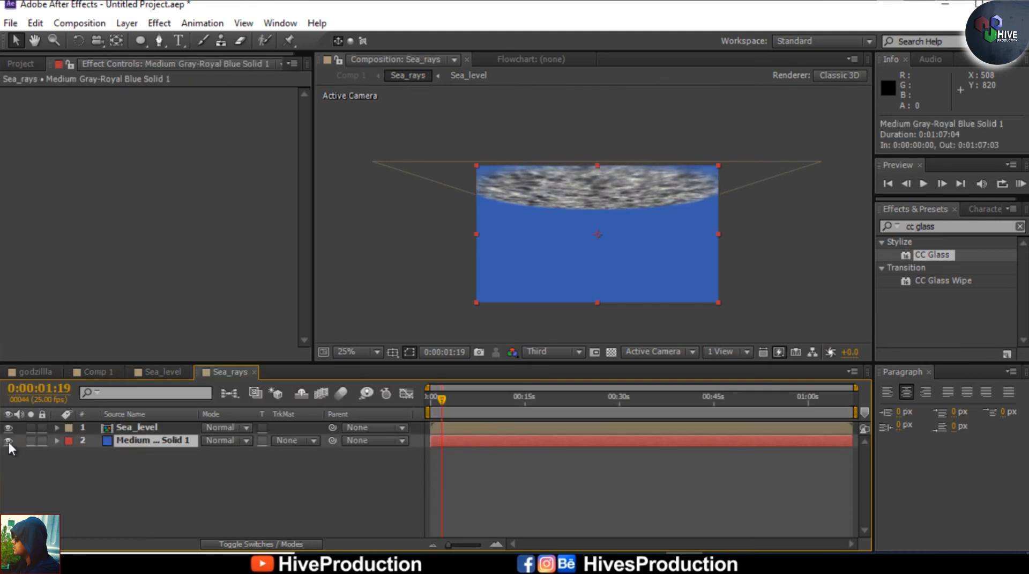
left_click(8, 440)
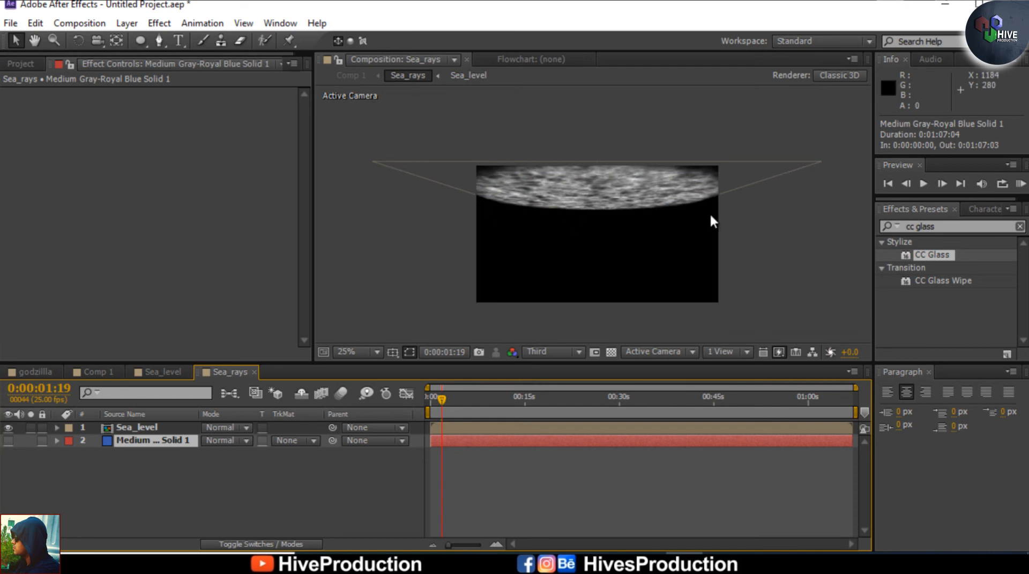
left_click(95, 372)
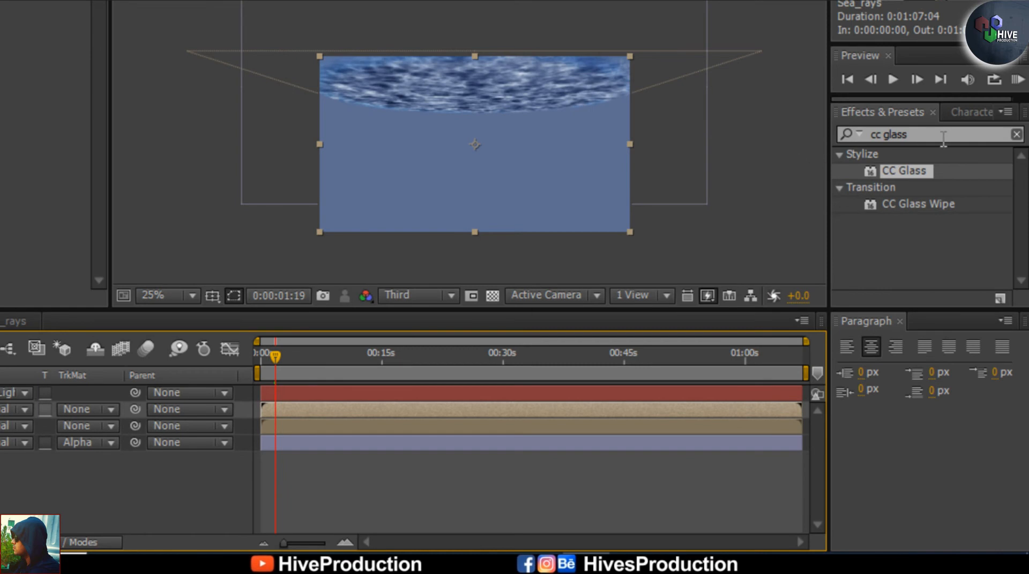
Find the CC Radial Blur effect and apply it to the Sea_rays layer
left_click(858, 134)
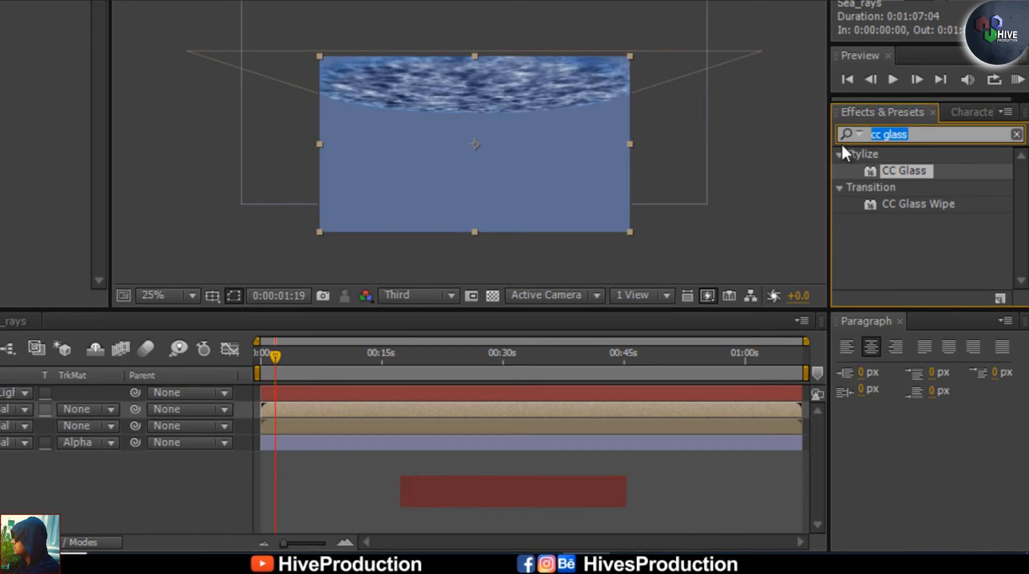
type("cc rad")
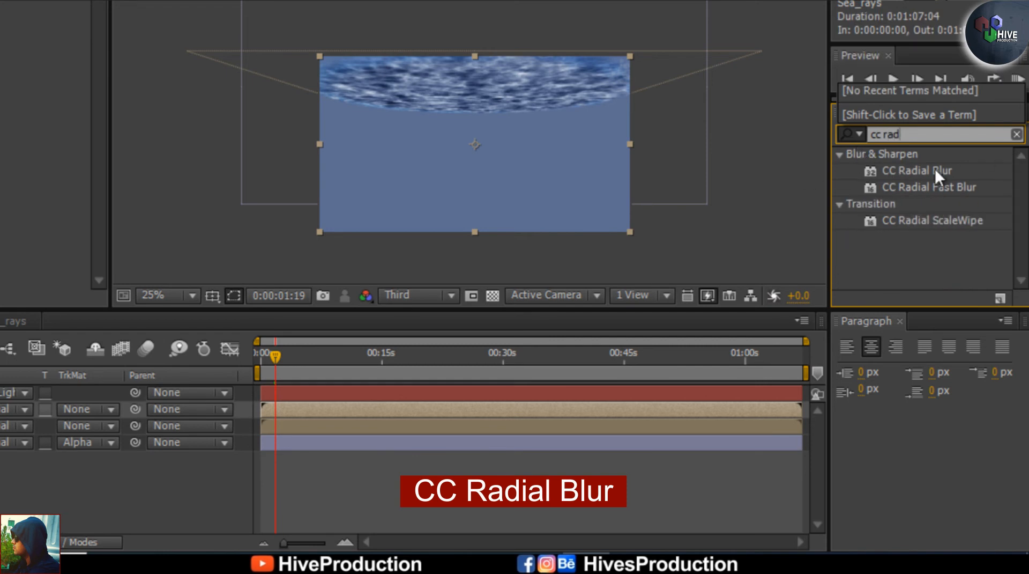
type("ial")
left_click_drag(937, 168, 321, 412)
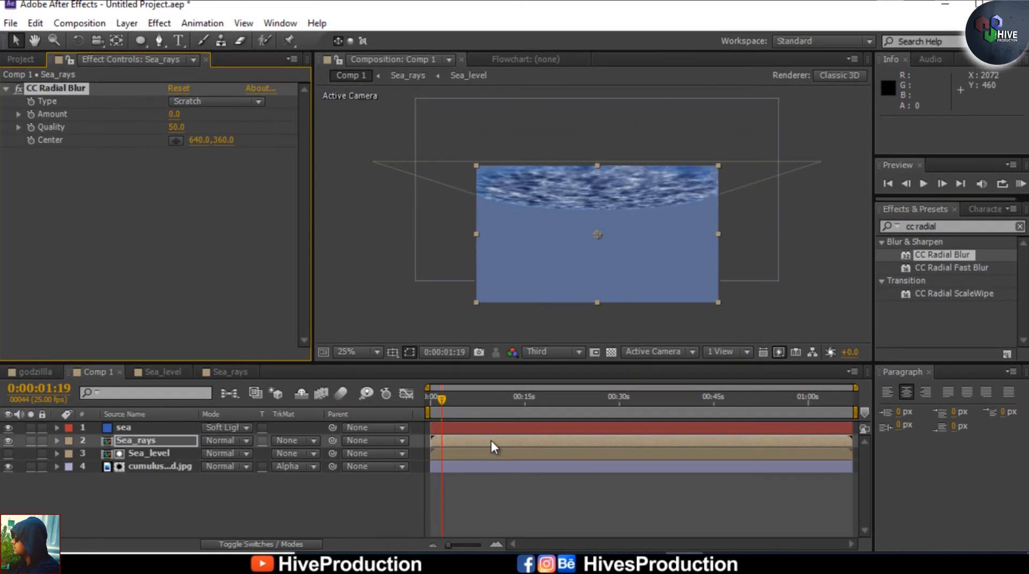
Solo the Sea_rays layer and set its CC Radial Blur to the Fading Zoom type with an amount of 50
left_click(31, 439)
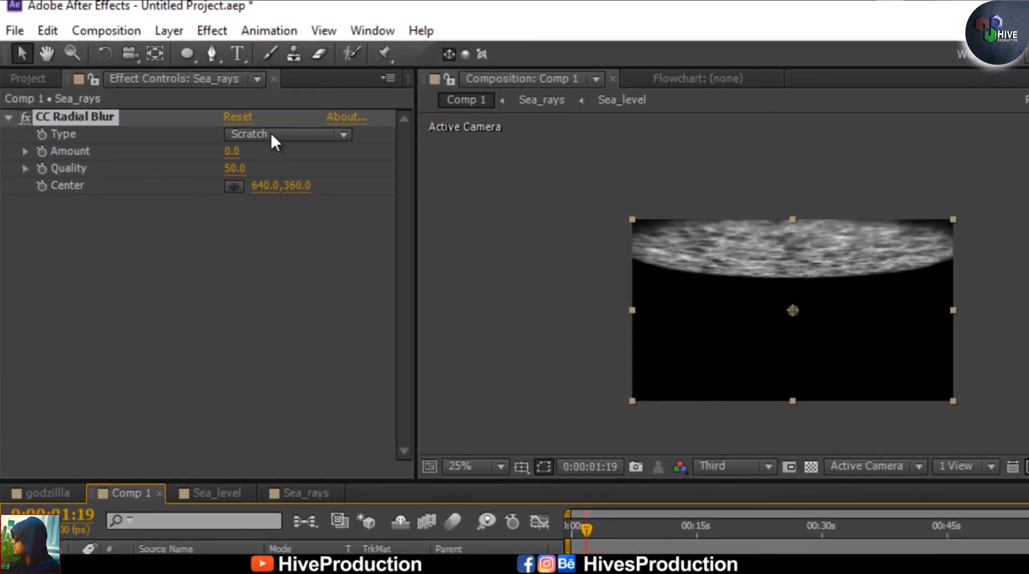
left_click(271, 135)
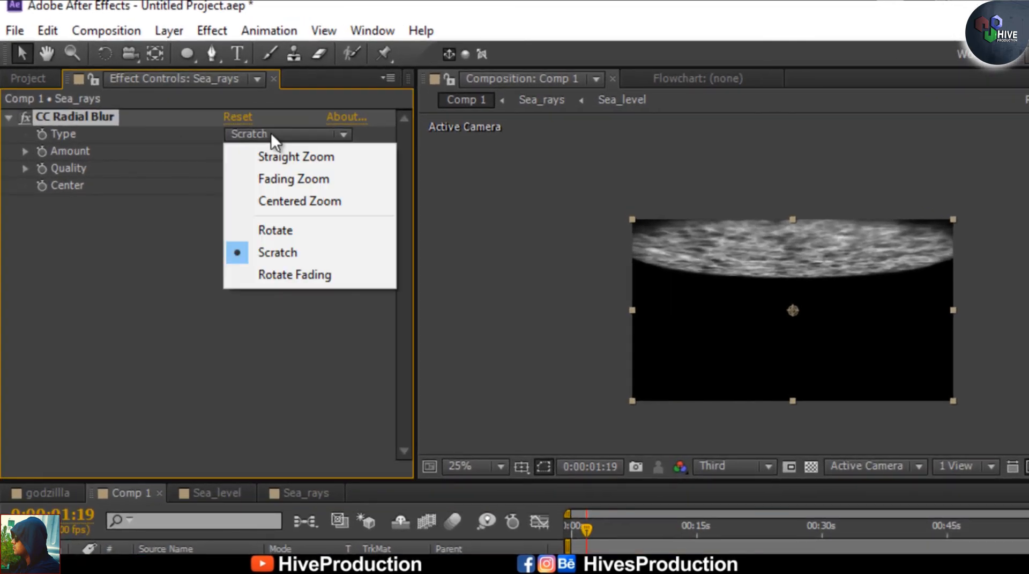
left_click(301, 180)
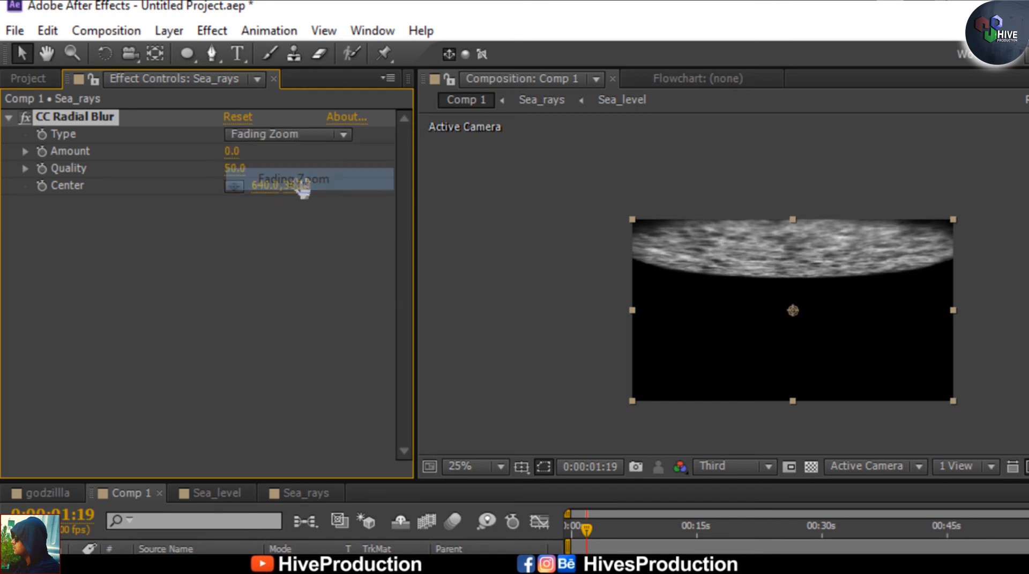
left_click(232, 152)
type("50")
key("Return")
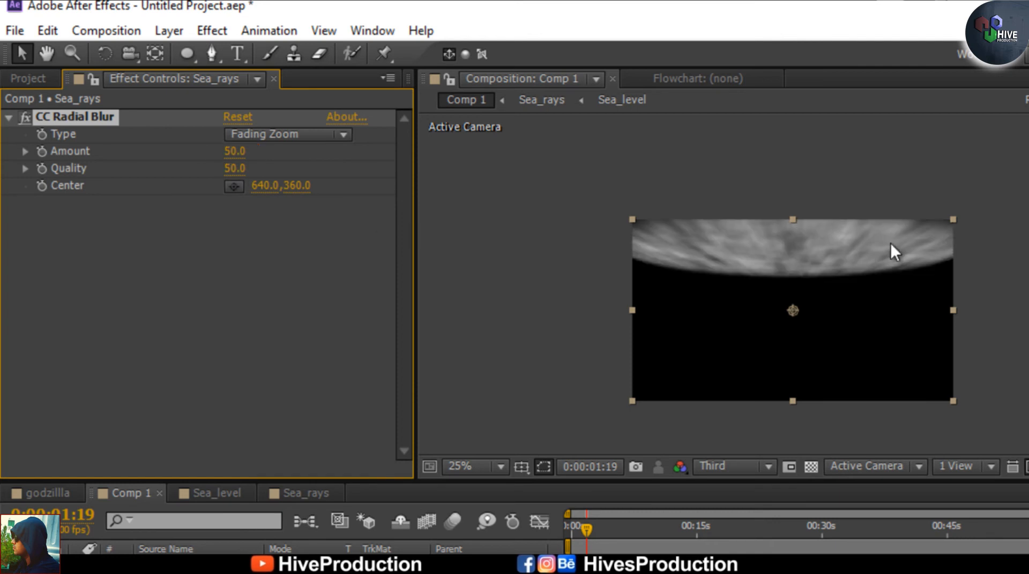
Move the radial blur's center above the frame to about 616, -448 and raise the blur amount to 106
key("period")
left_click_drag(857, 253, 811, 321)
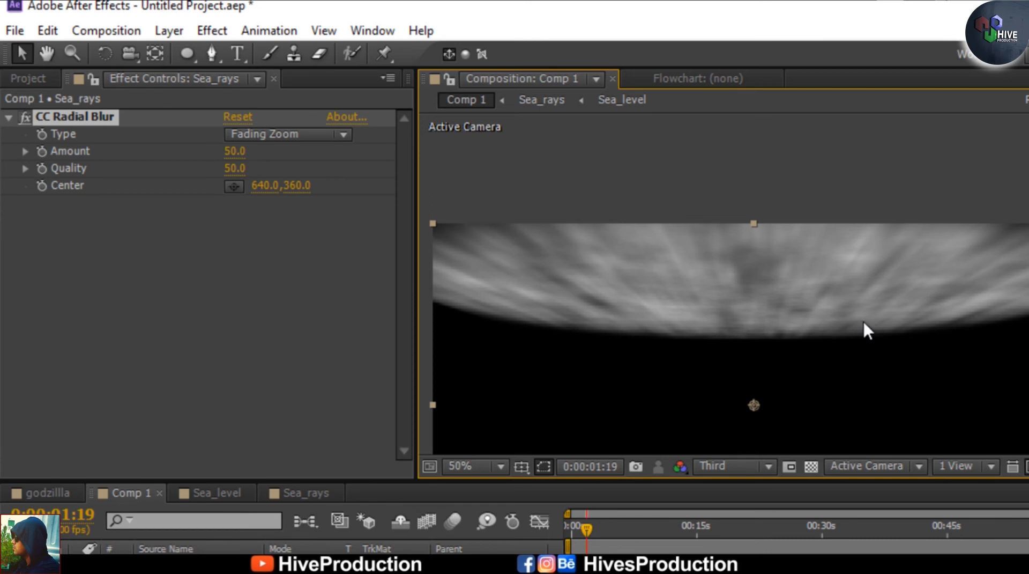
key("comma")
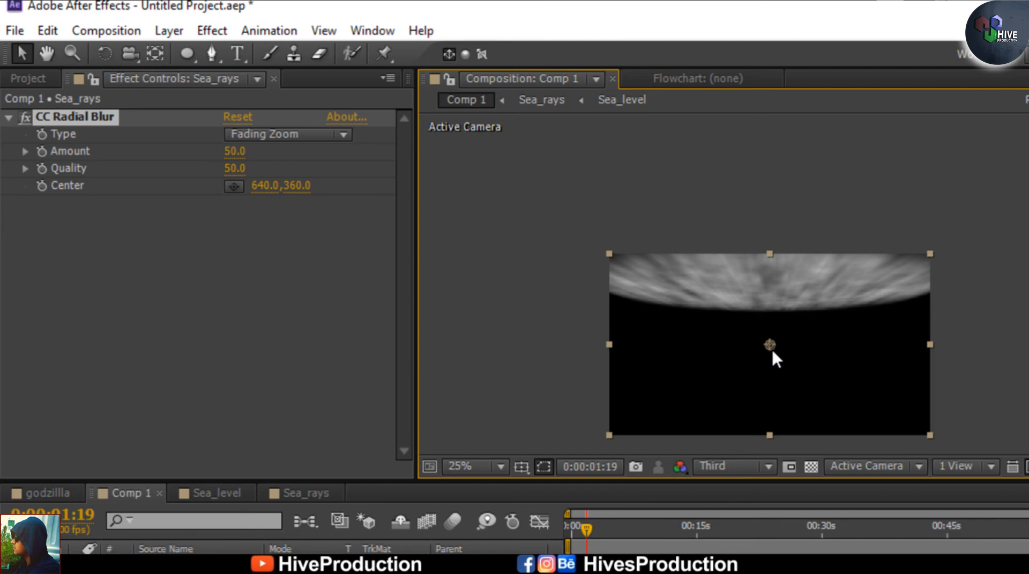
left_click_drag(770, 346, 769, 348)
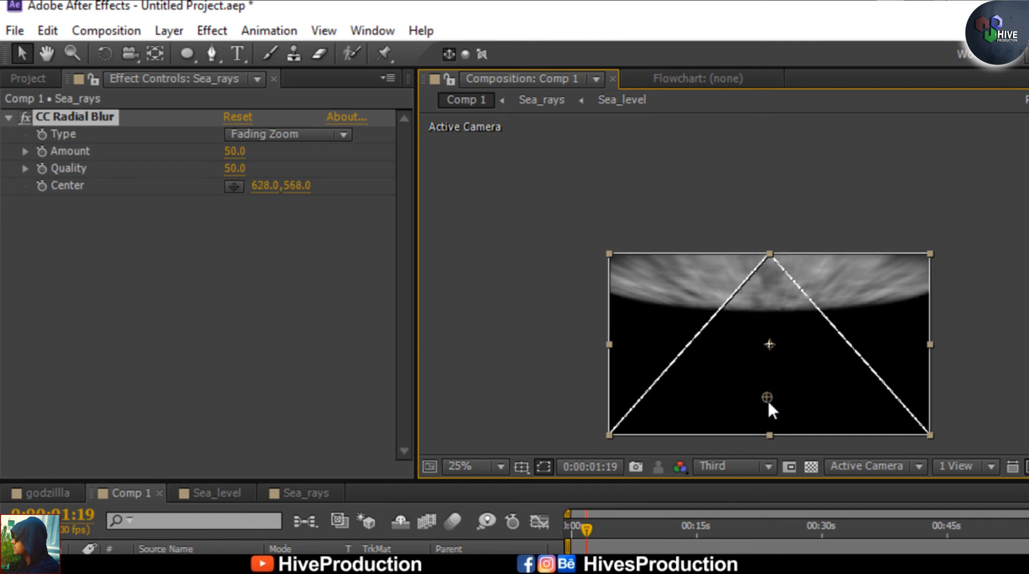
left_click_drag(767, 401, 768, 140)
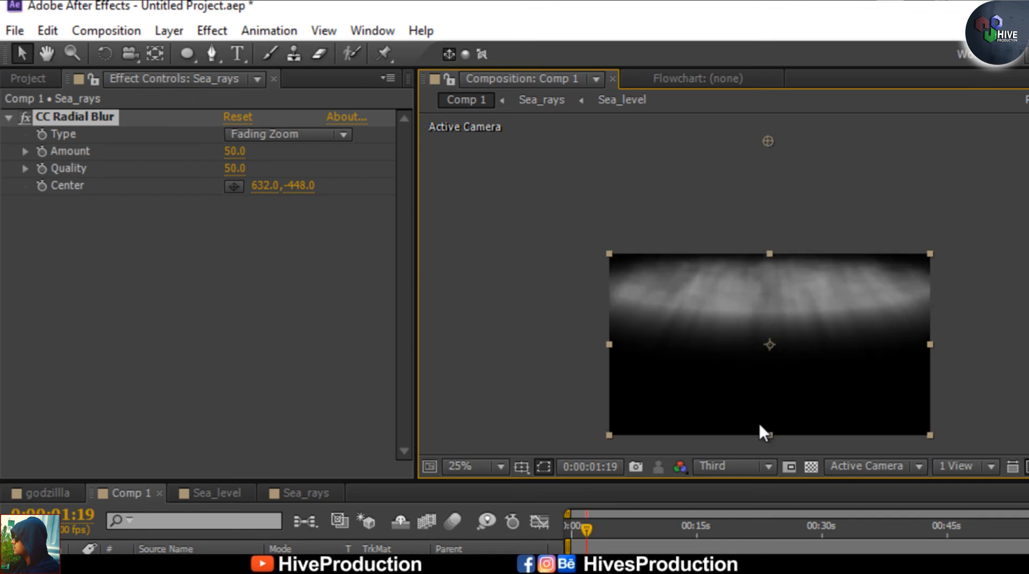
key("comma")
key("comma")
mouse_move(781, 244)
left_mouse_down()
mouse_move(782, 229)
mouse_move(780, 246)
left_mouse_up()
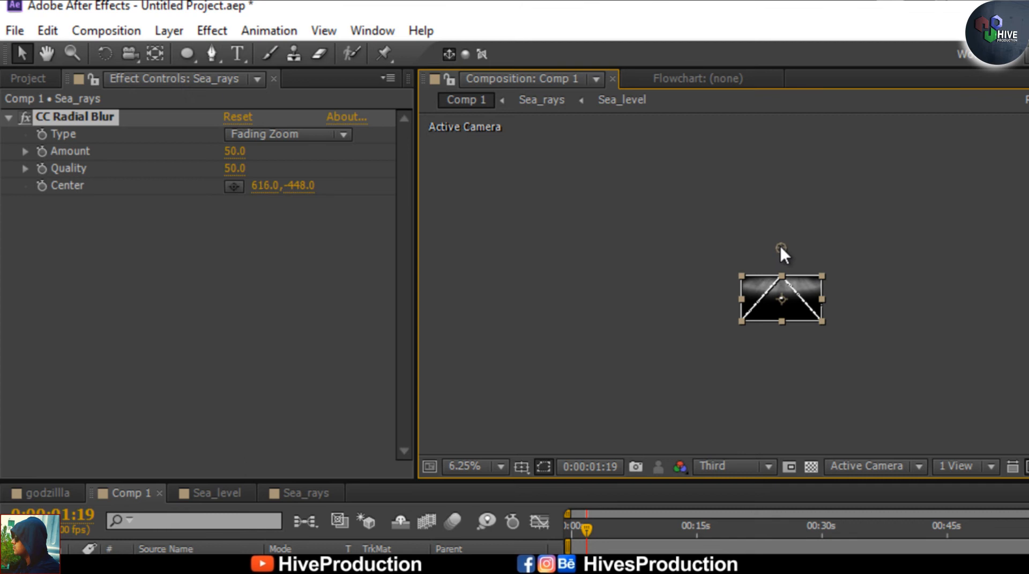
key("period")
key("period")
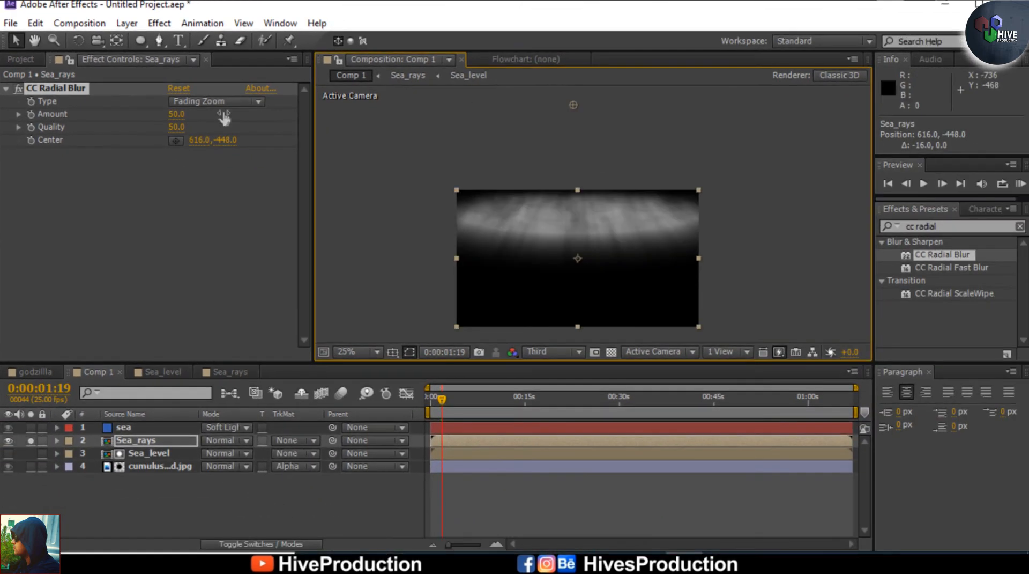
left_click_drag(175, 118, 226, 114)
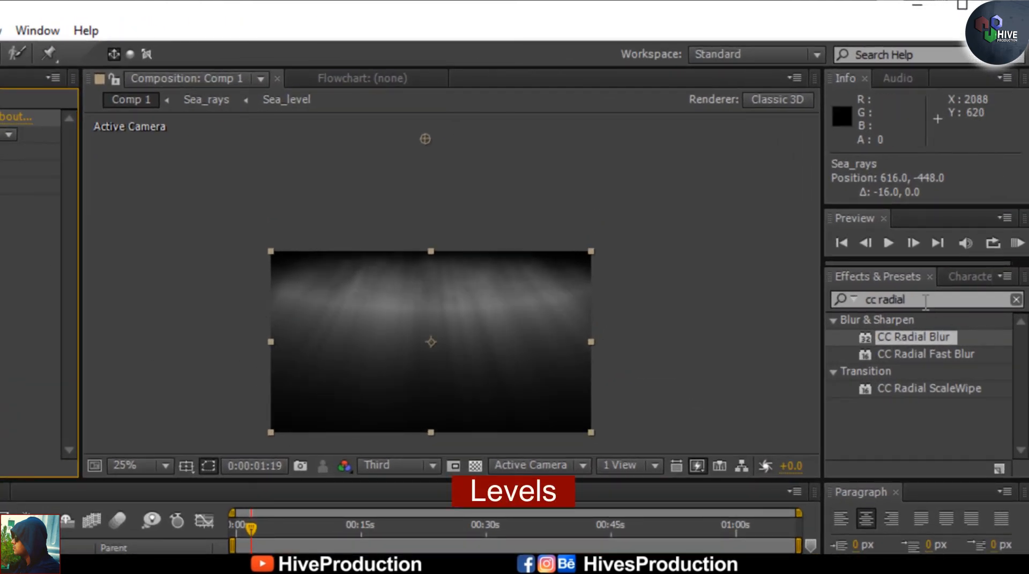
Find the Levels effect and apply it to the Sea_rays layer
left_click(831, 302)
type("level")
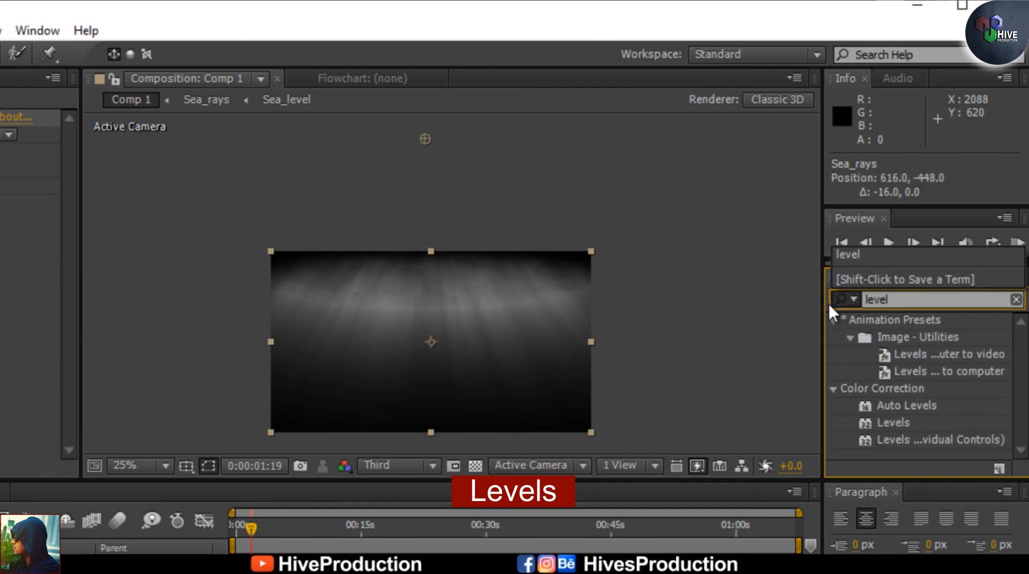
left_click(895, 422)
left_click_drag(222, 463, 134, 439)
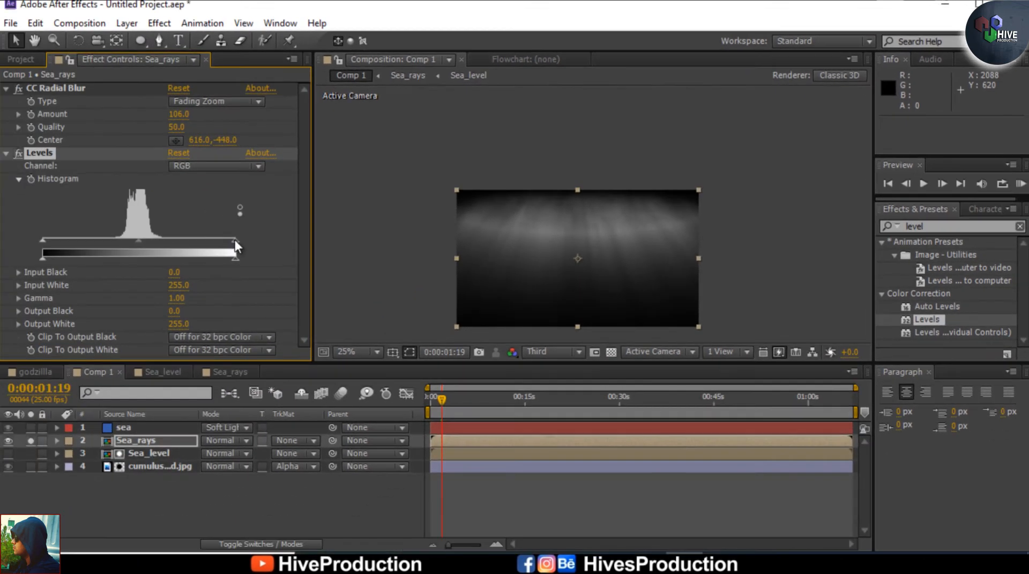
Set the Levels input white to about 178 and gamma to about 0.43, and preview the rays' motion
left_click_drag(233, 240, 217, 246)
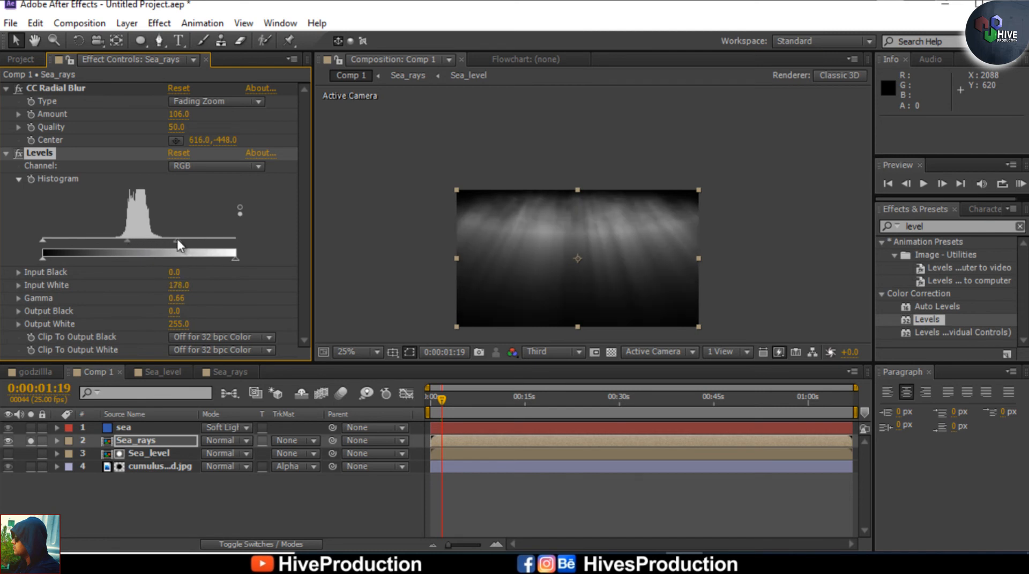
left_click_drag(127, 242, 142, 243)
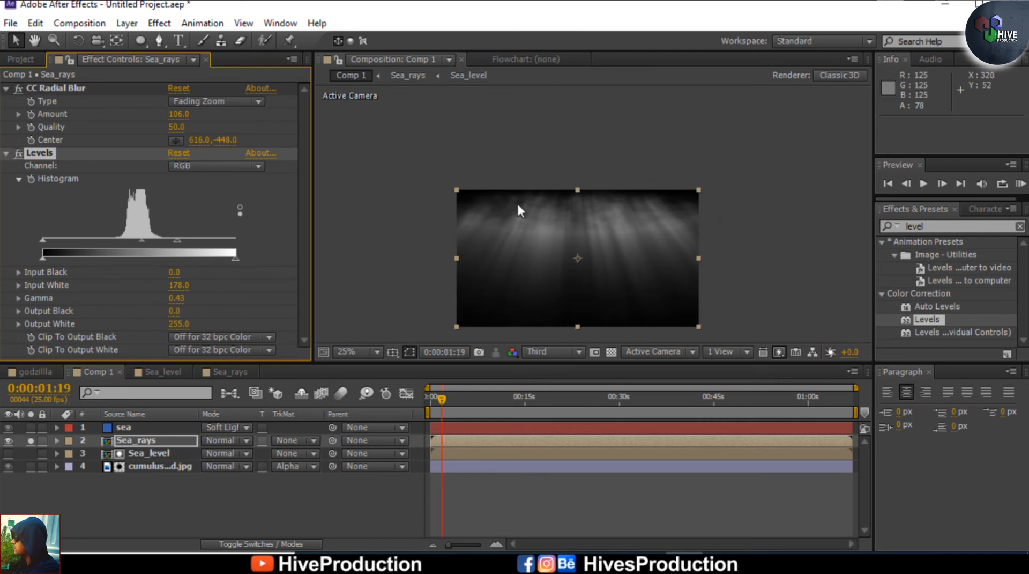
key("space")
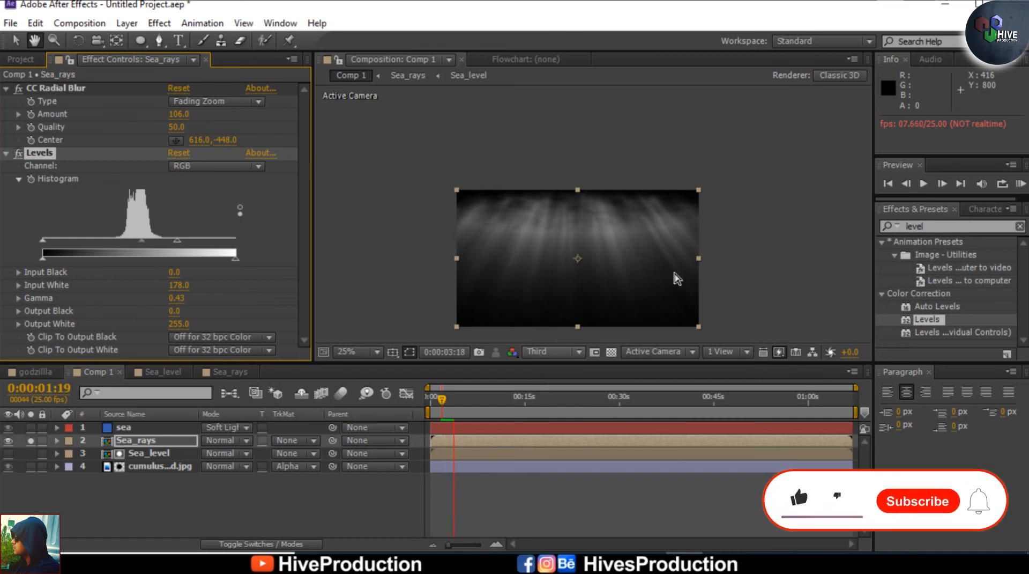
key("space")
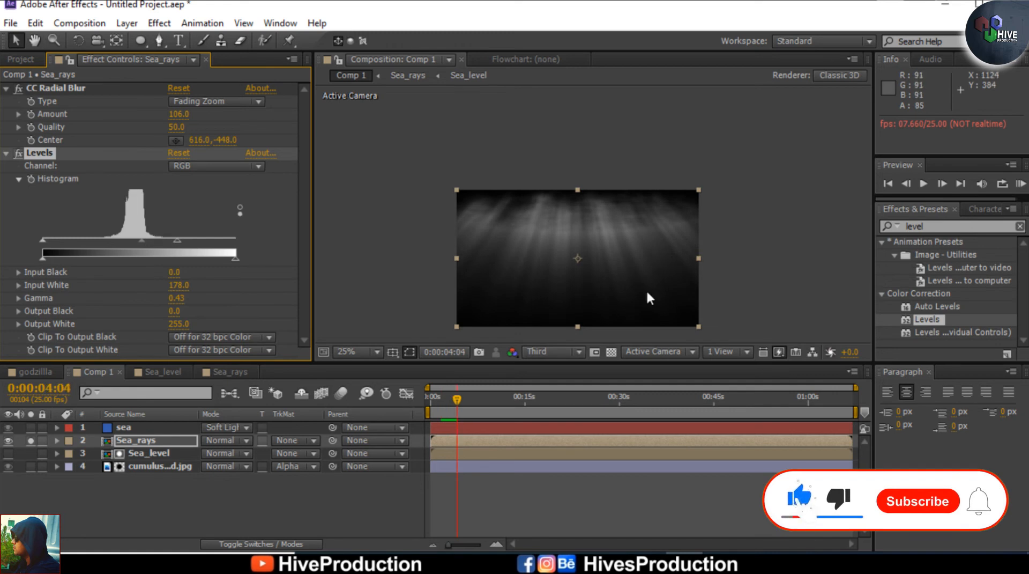
Turn off solo for the Sea_rays layer and set its blending mode to Add
left_click(30, 441)
left_click(228, 440)
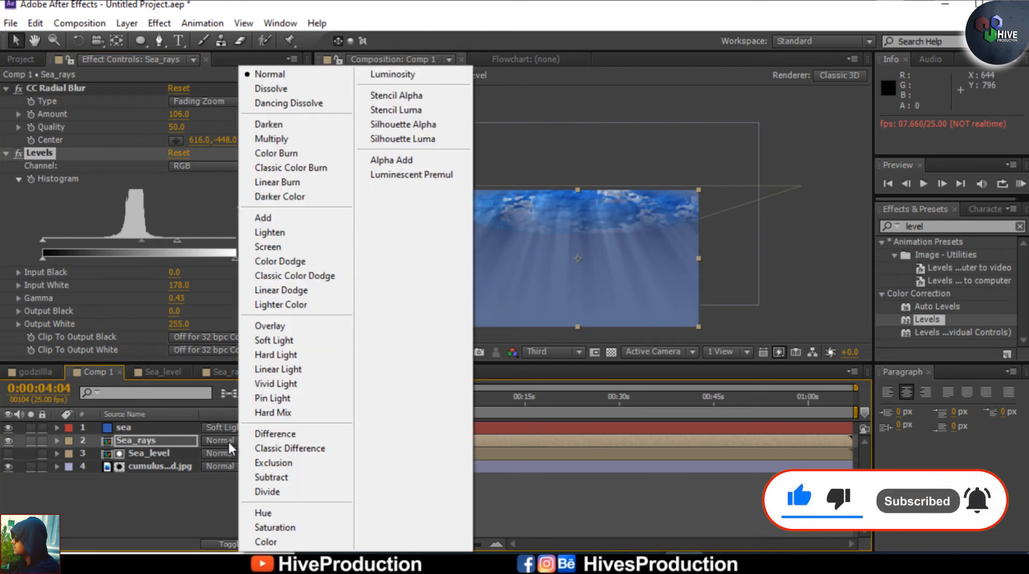
left_click(291, 216)
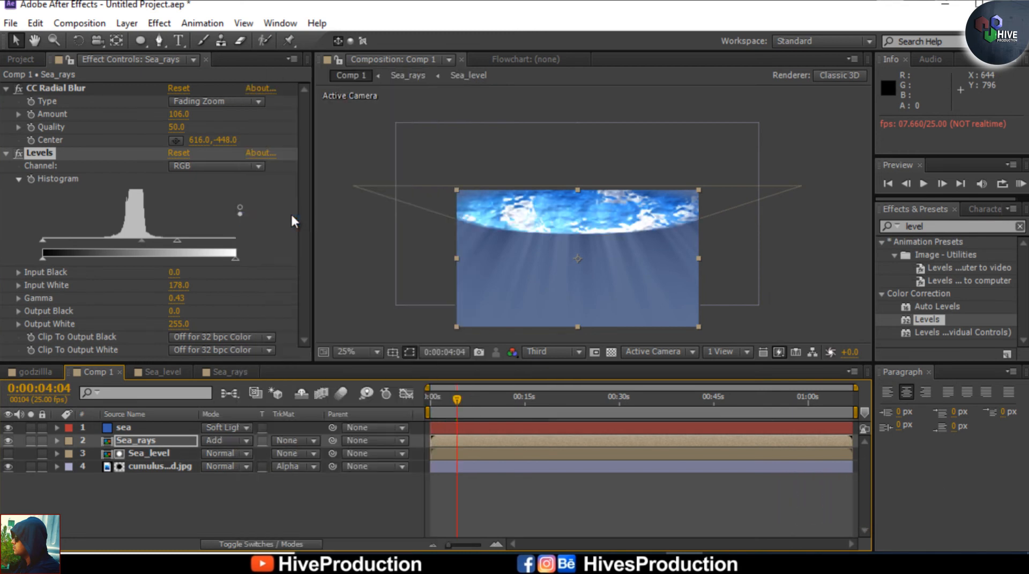
Try Lighten, Screen, Classic Color Dodge, Color Dodge, Overlay, Soft Light and Hard Light blending on Sea_rays, and restore Add
left_click(226, 441)
left_click(267, 231)
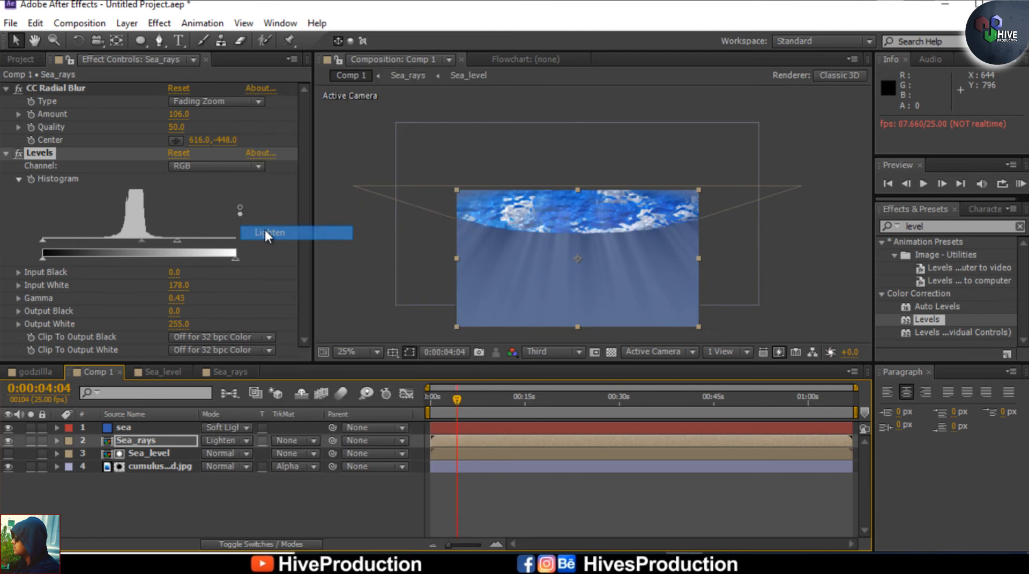
left_click(239, 441)
left_click(273, 246)
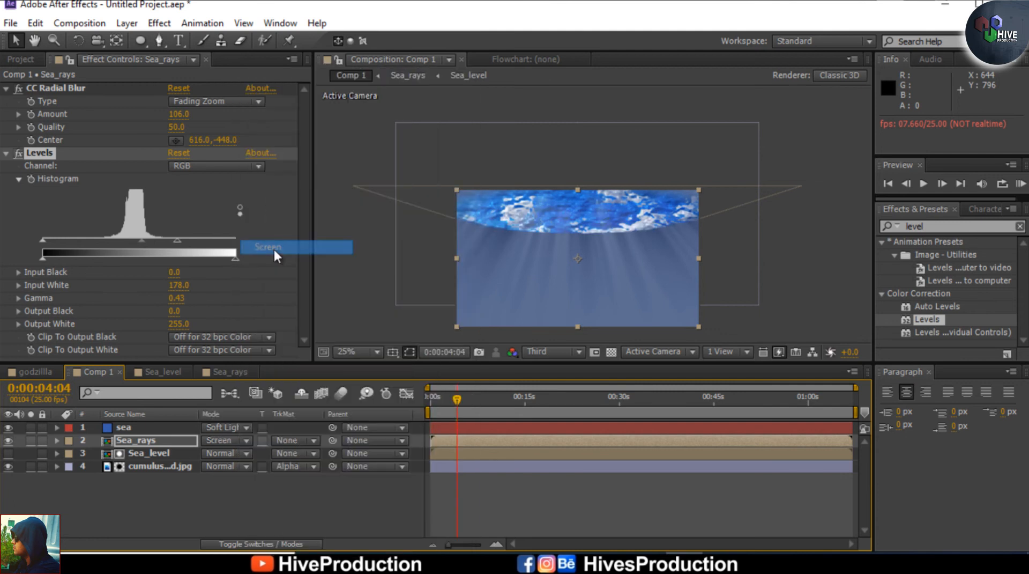
left_click(246, 440)
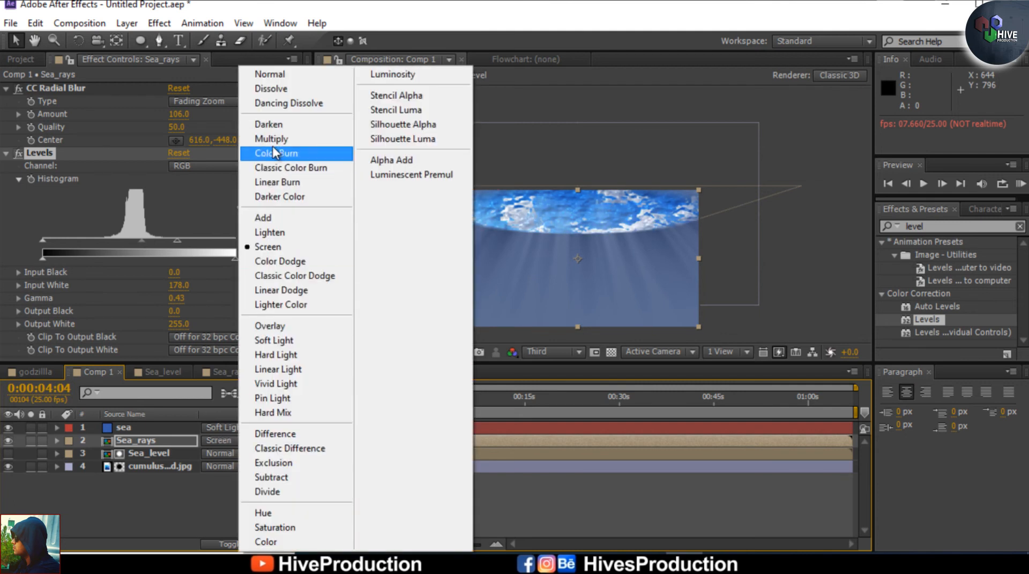
left_click(281, 275)
left_click(230, 440)
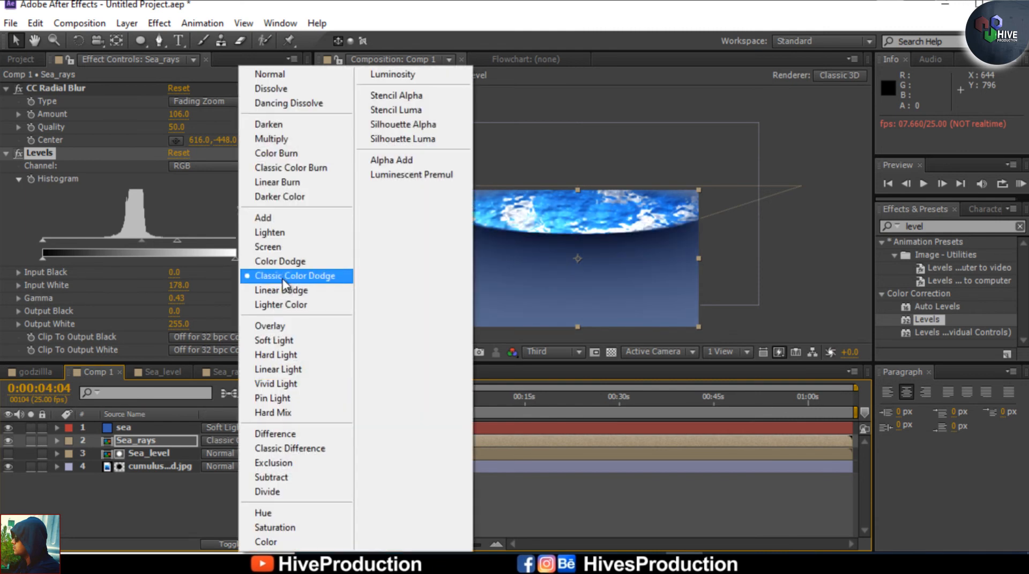
left_click(279, 262)
left_click(227, 440)
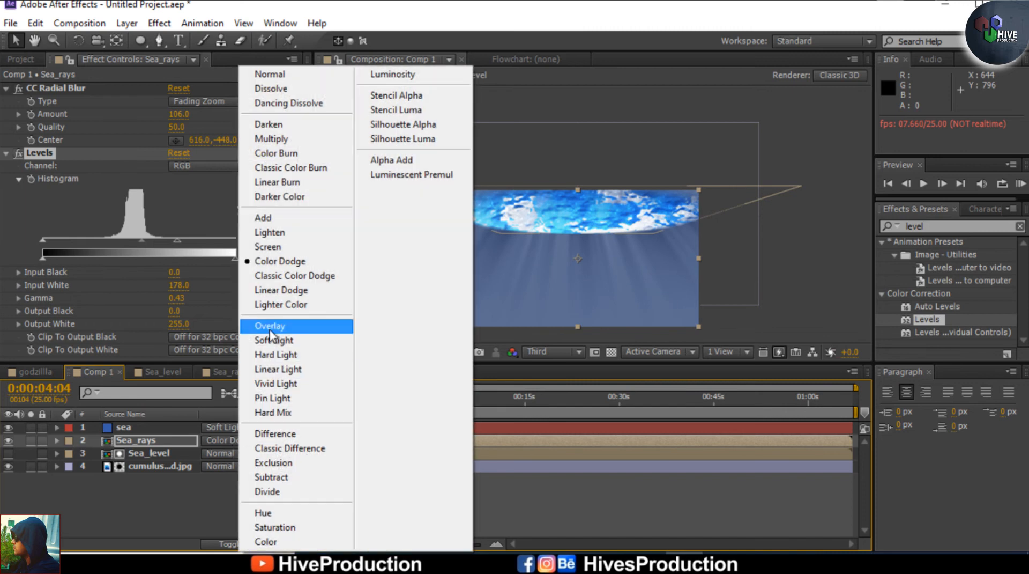
left_click(269, 325)
left_click(244, 442)
left_click(275, 340)
left_click(244, 440)
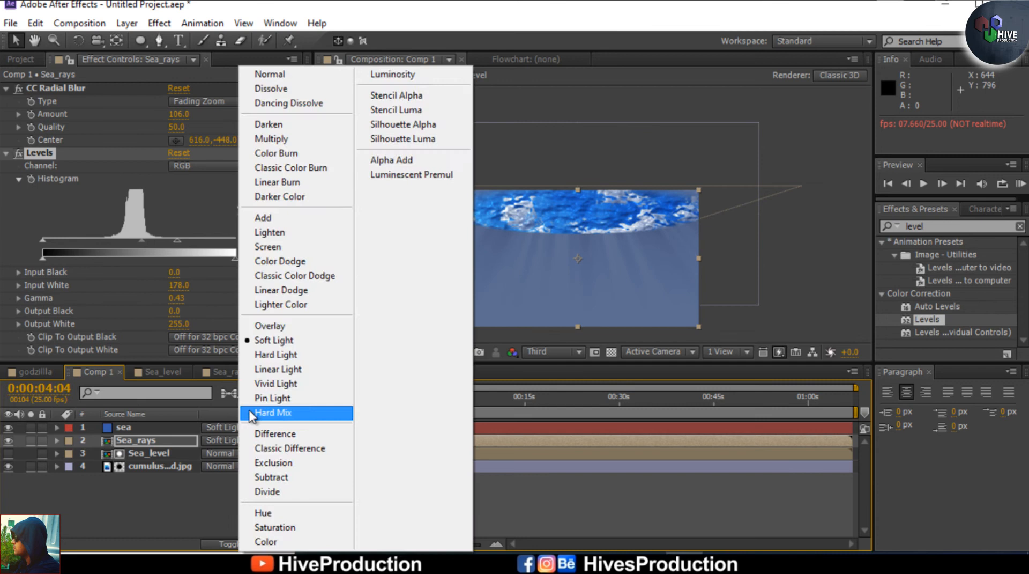
left_click(265, 353)
left_click(242, 439)
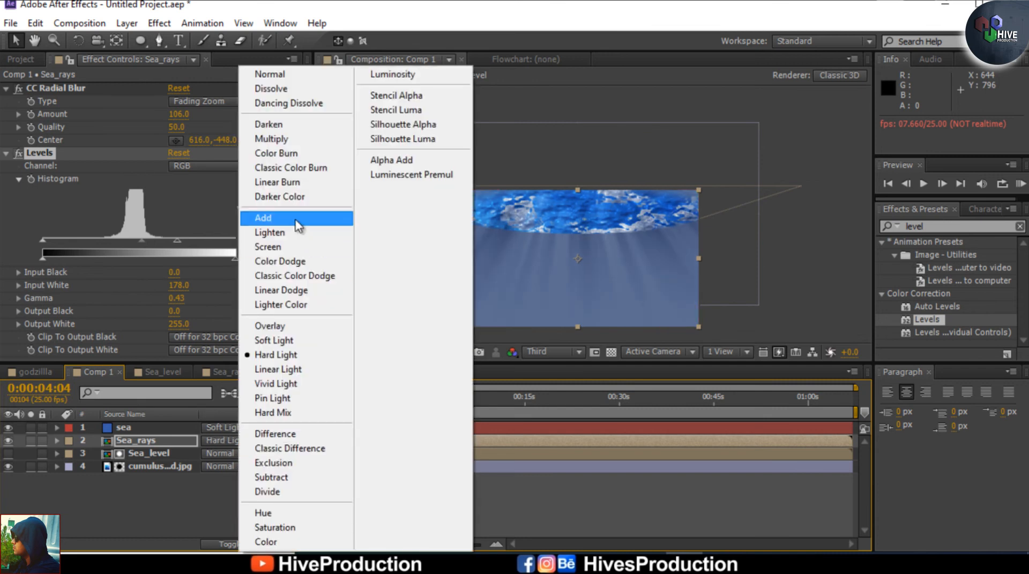
left_click(264, 217)
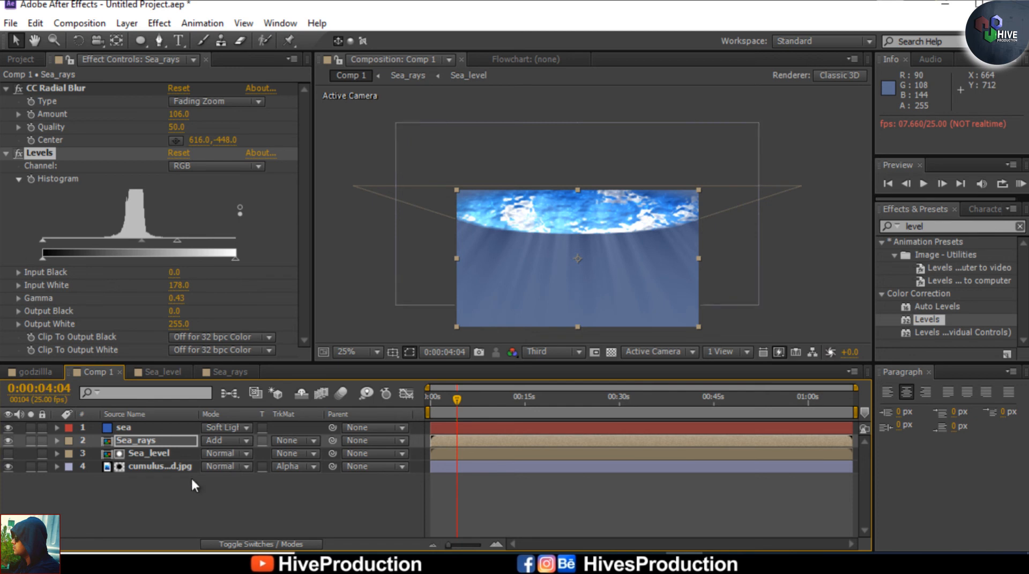
Find the Hue/Saturation effect and apply it to the cumulus-cloud.jpg layer
left_click(145, 466)
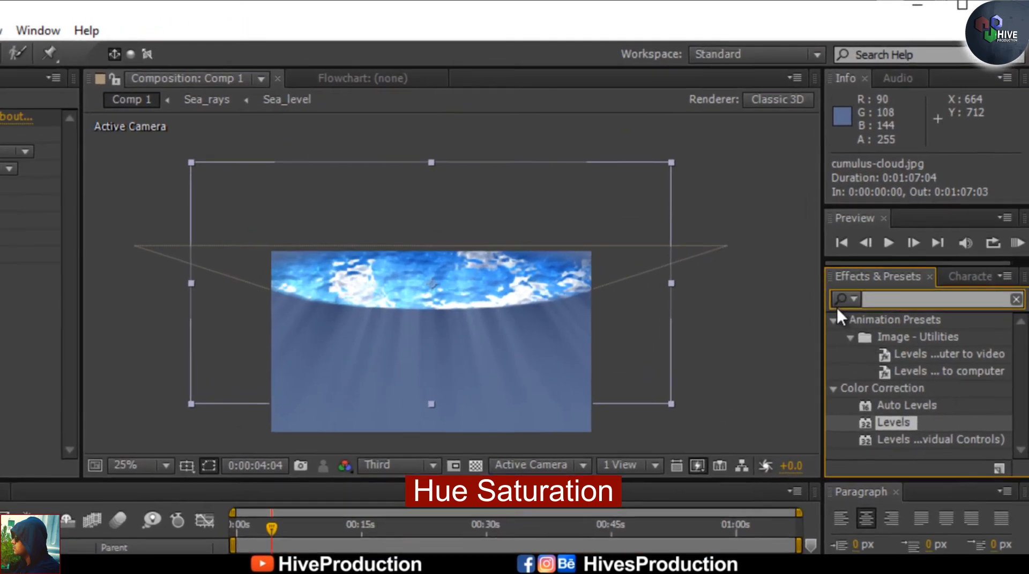
left_click(885, 230)
type("hue")
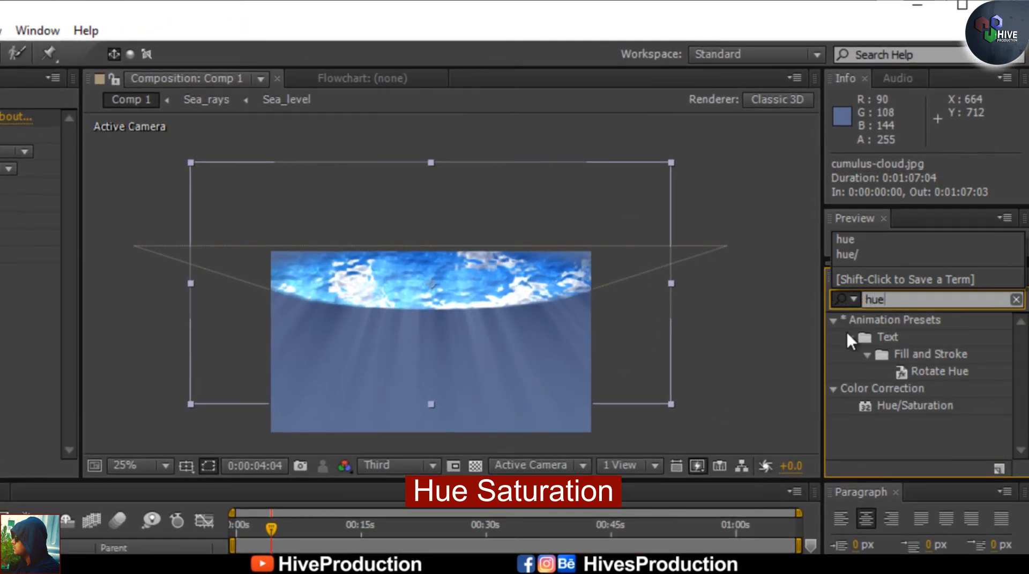
left_click_drag(911, 405, 373, 573)
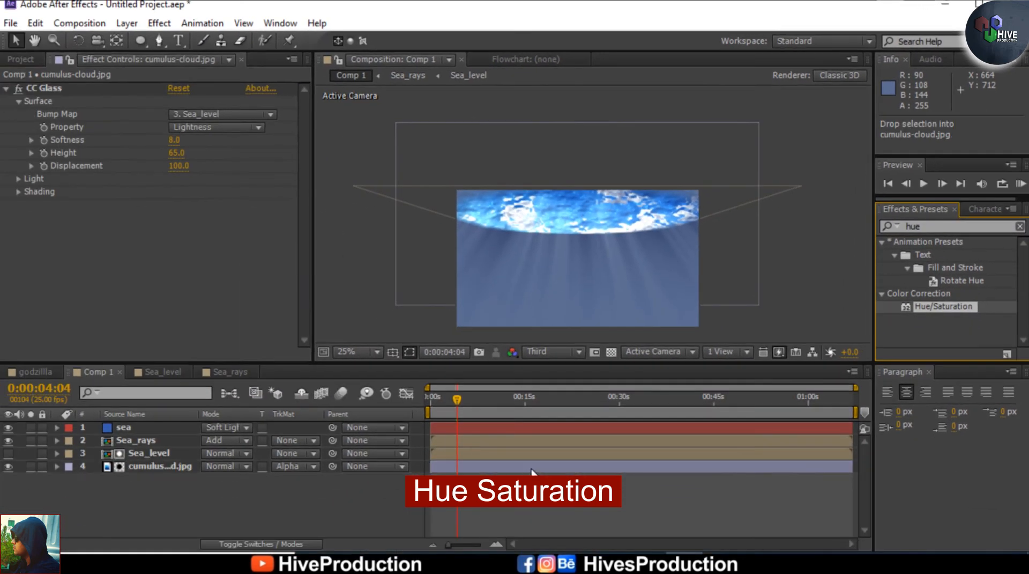
left_click_drag(532, 471, 532, 469)
Set the cloud layer's Master Saturation to -58 and collapse its CC Glass and Hue/Saturation settings
left_click_drag(160, 268, 63, 269)
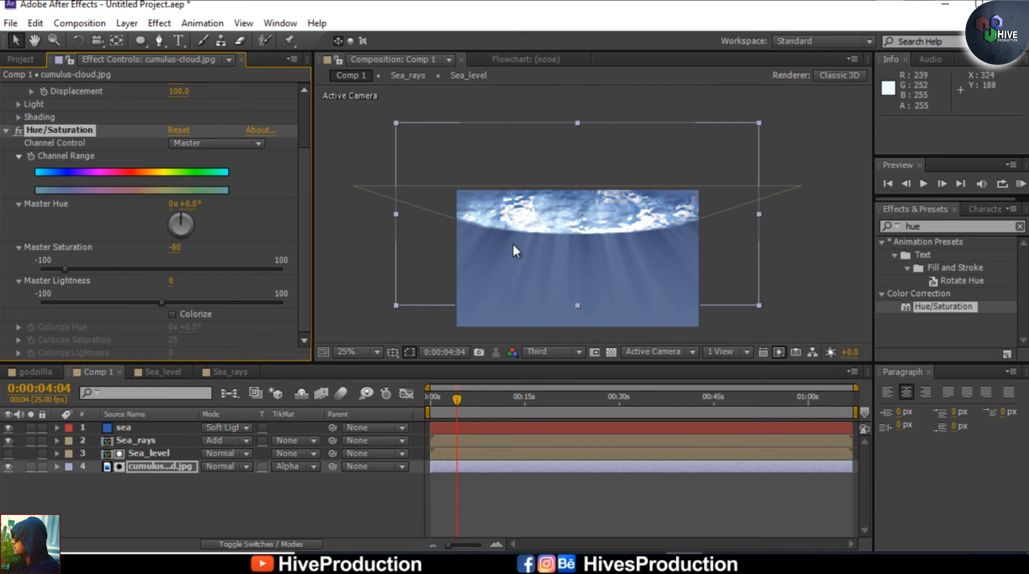
key("period")
left_click(220, 267)
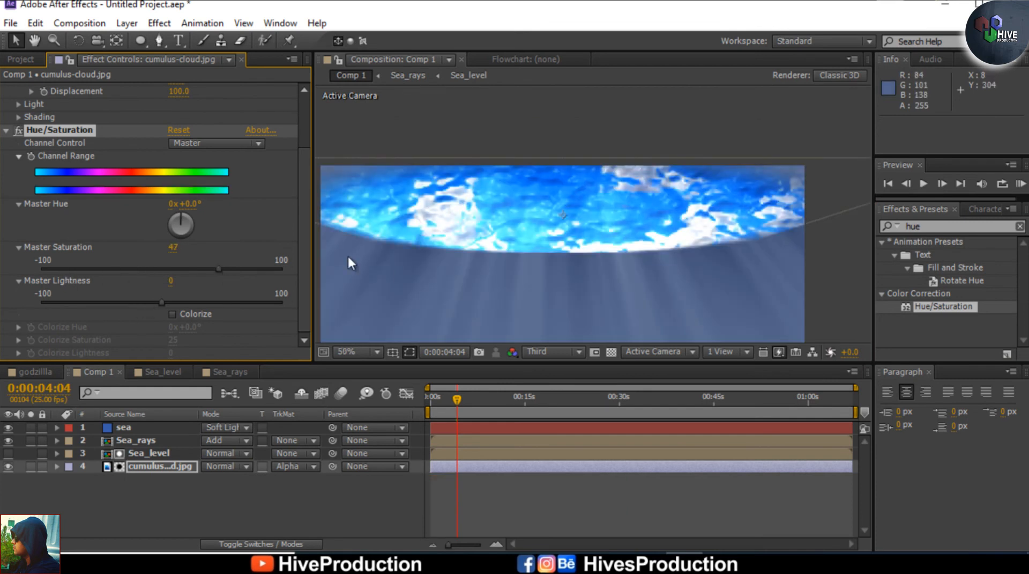
key("comma")
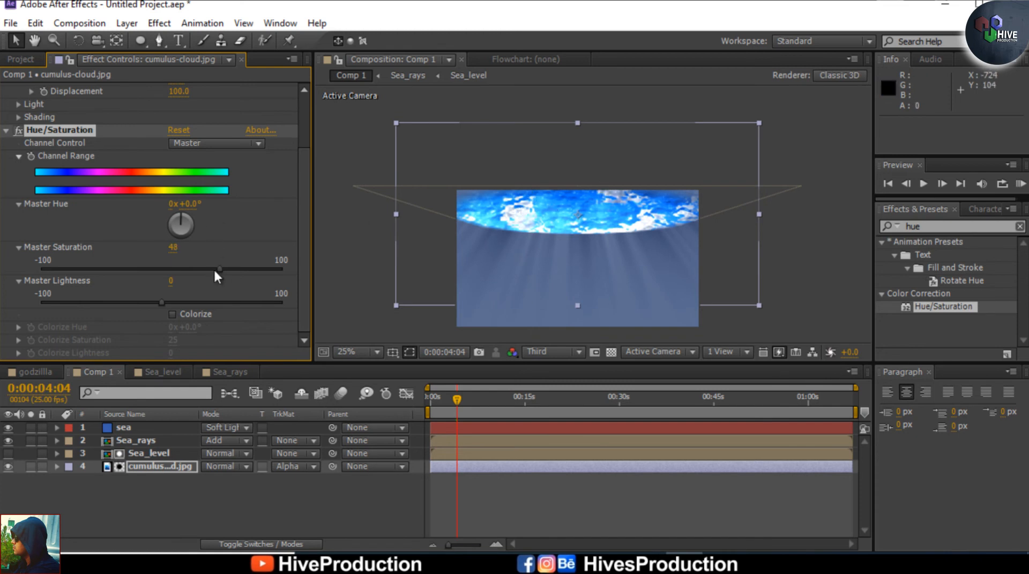
left_click_drag(149, 268, 92, 271)
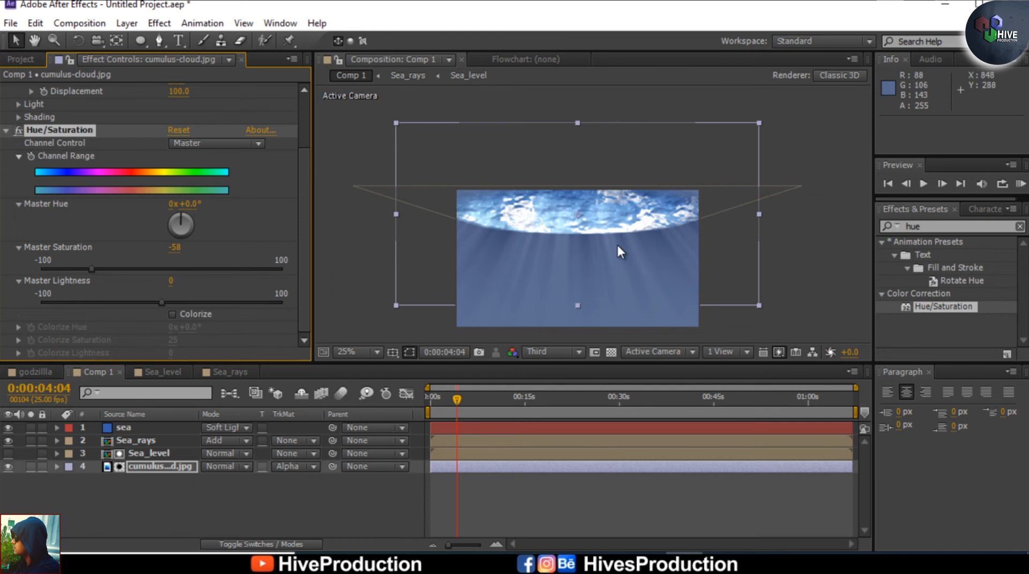
left_click(6, 129)
left_click(5, 89)
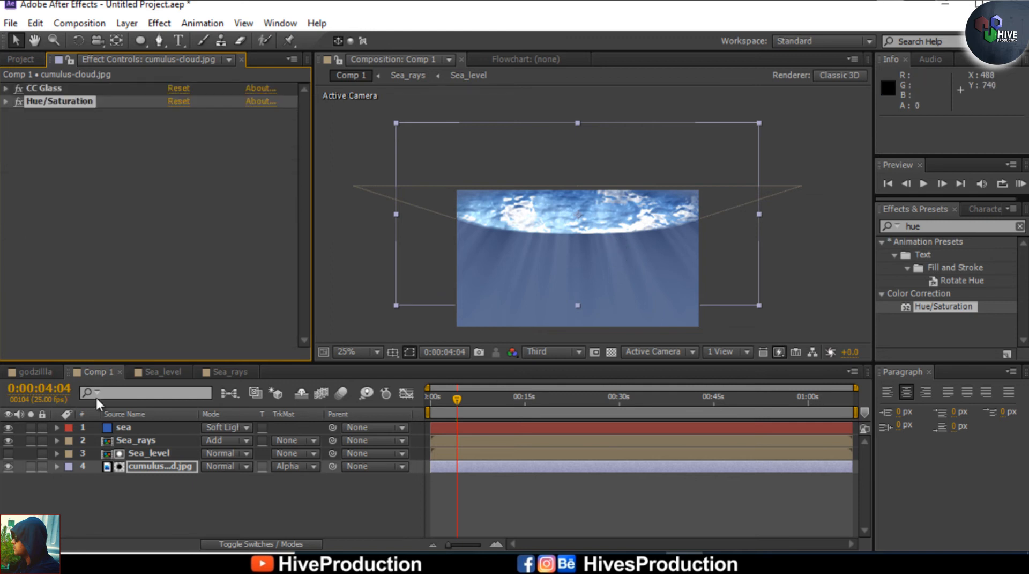
Reveal the sea layer's Opacity and set it to 52%
left_click(131, 426)
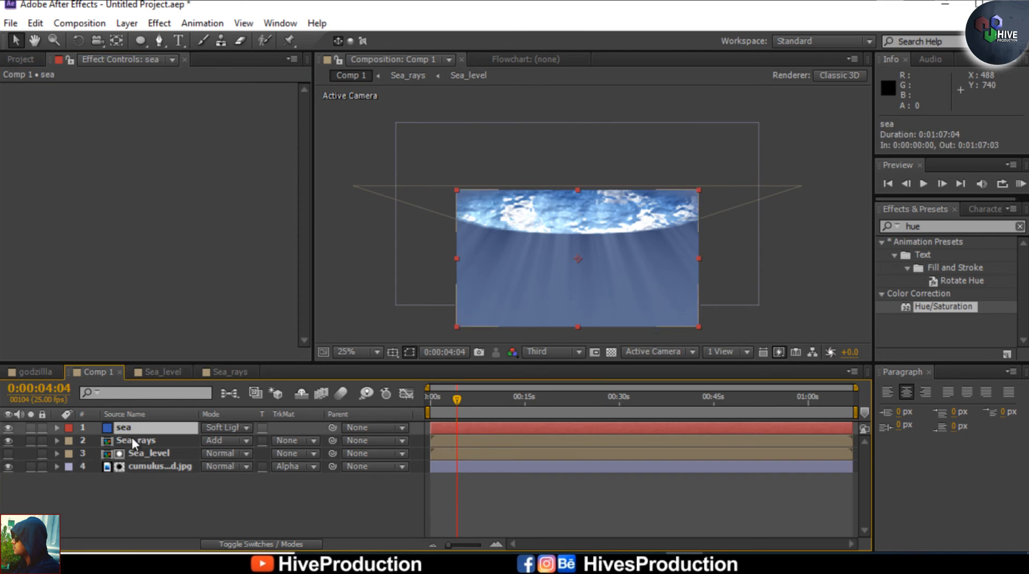
key("t")
left_click(206, 440)
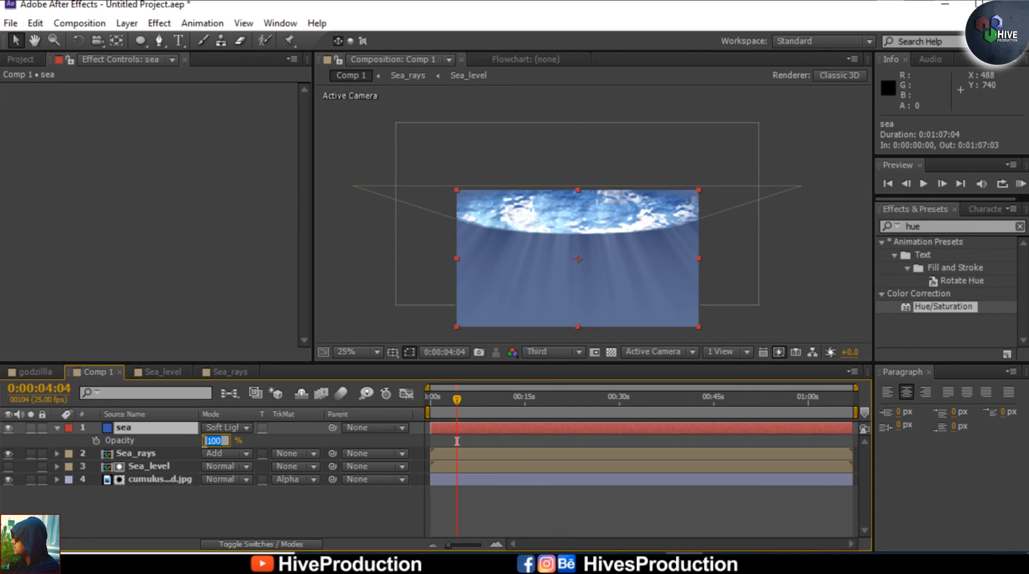
type("52")
key("Return")
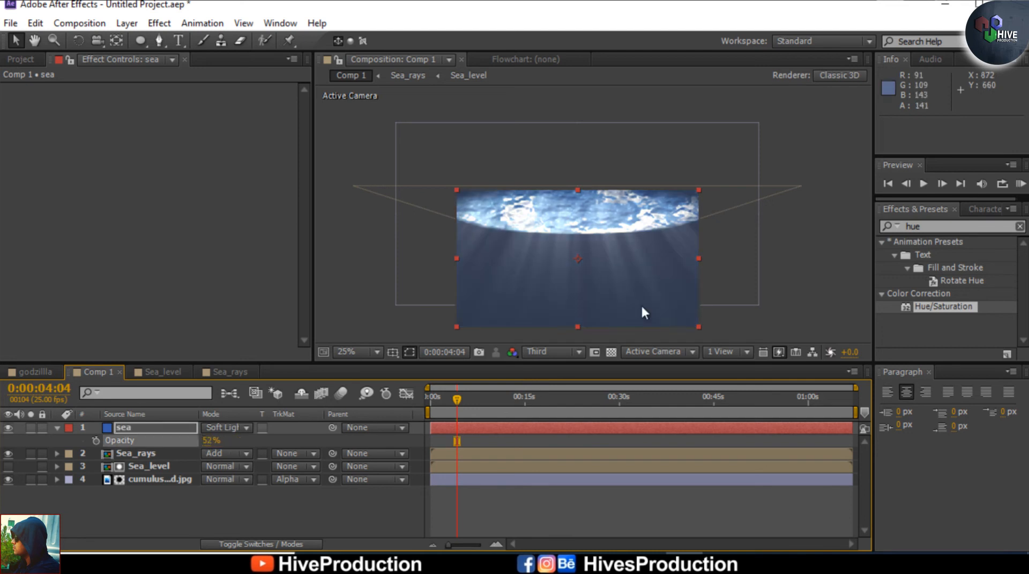
key("comma")
key("period")
left_click(803, 278)
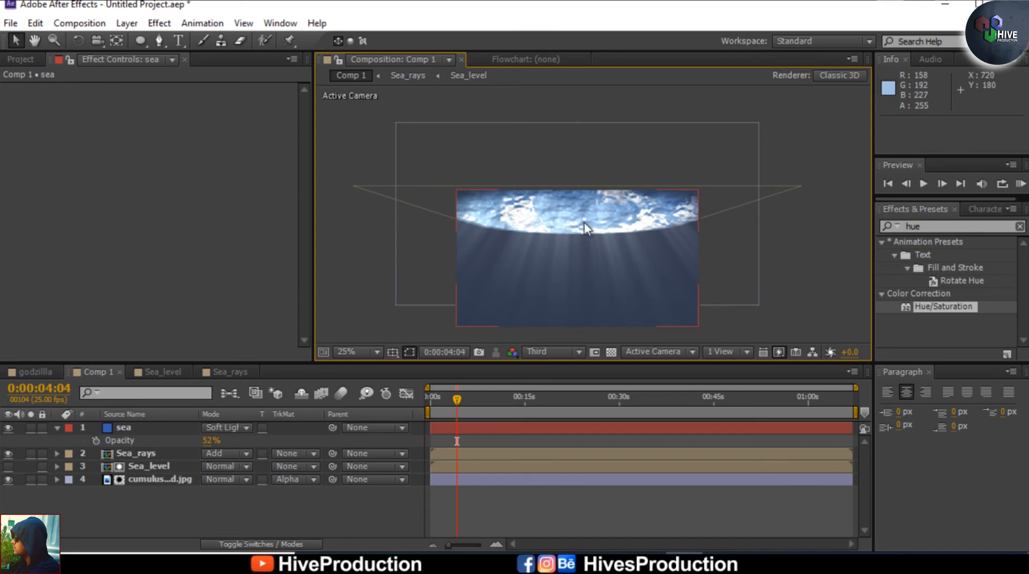
On the Sea_rays layer, set the CC Radial Blur Amount to 100 and move its Center up to about 632, -616
left_click(143, 455)
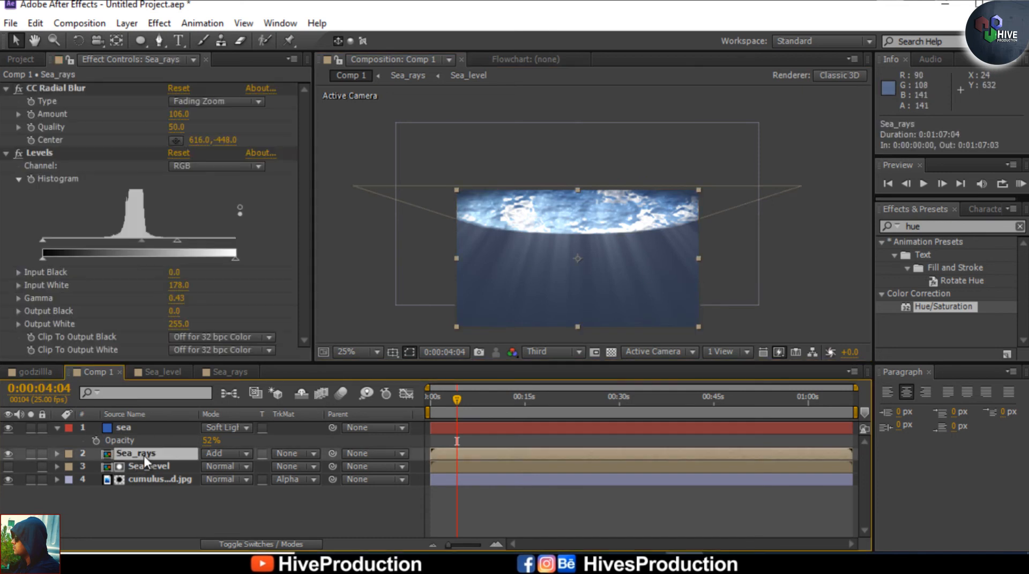
left_click_drag(179, 121, 148, 122)
left_click(176, 114)
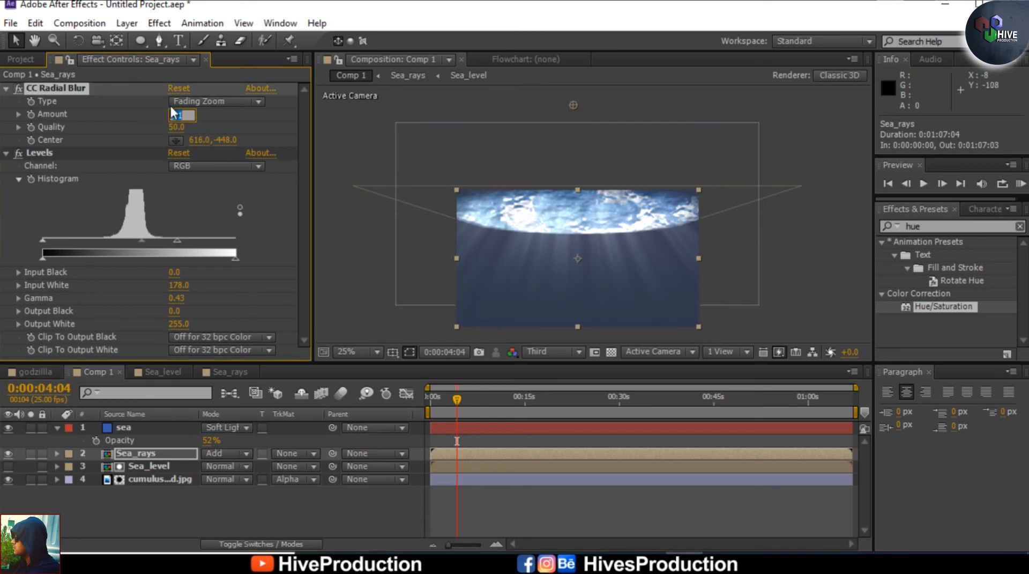
type("100")
key("Return")
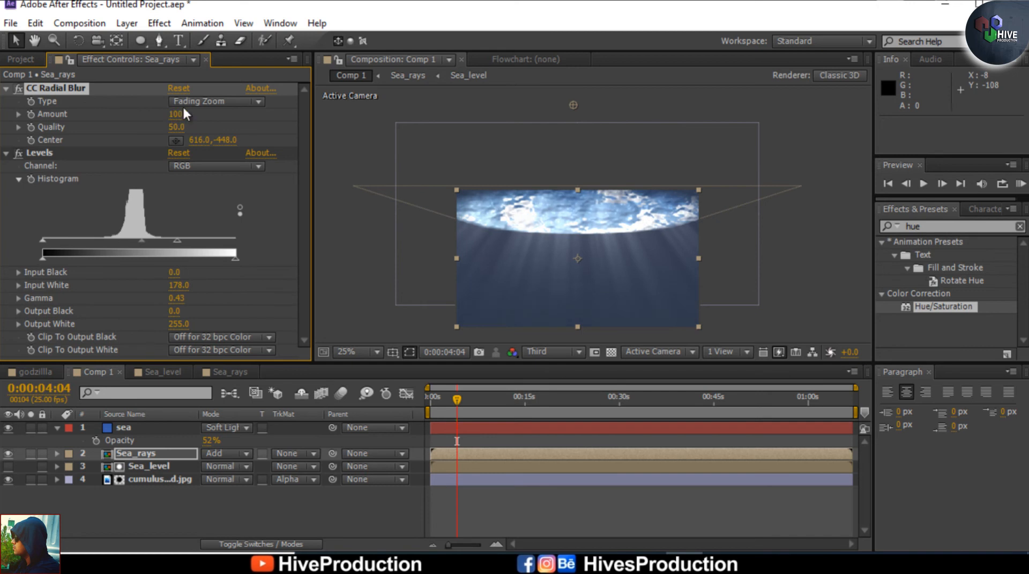
left_click(577, 244)
key("comma")
left_click_drag(581, 167, 584, 157)
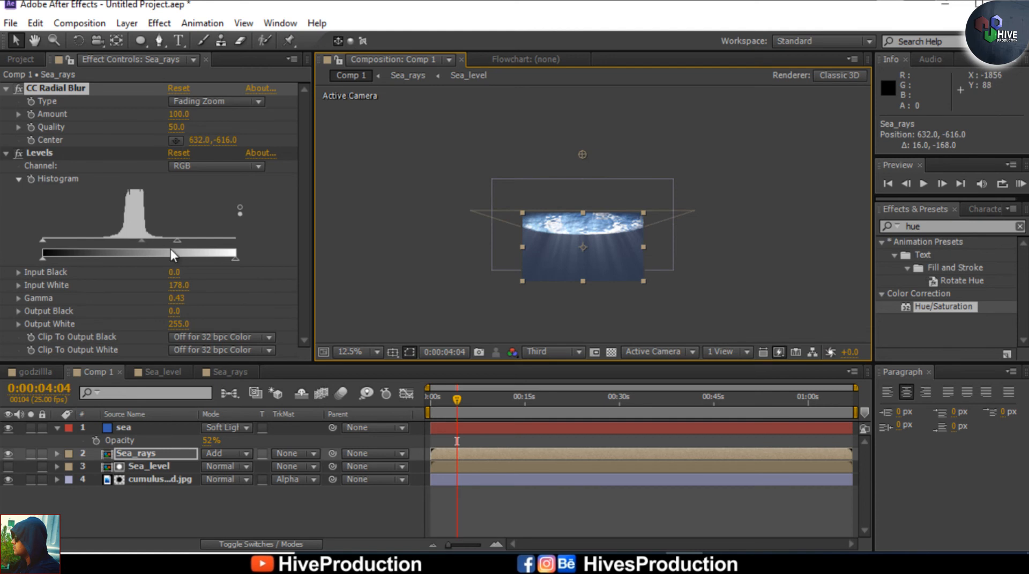
Adjust the Sea_rays Levels to Input White 177 and Gamma 0.48, and preview the rays' motion in the composition
left_click(144, 243)
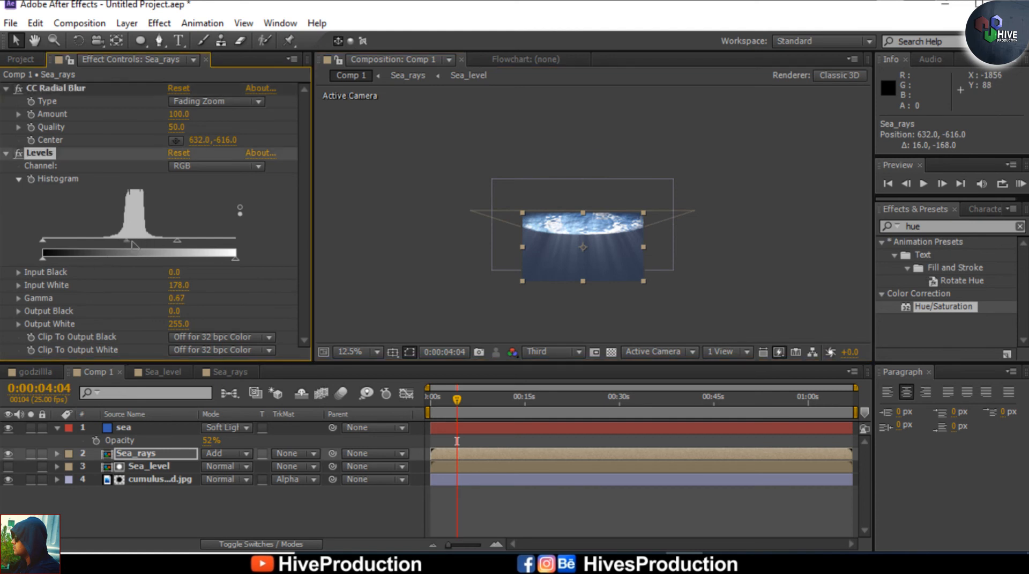
left_click_drag(172, 242, 122, 240)
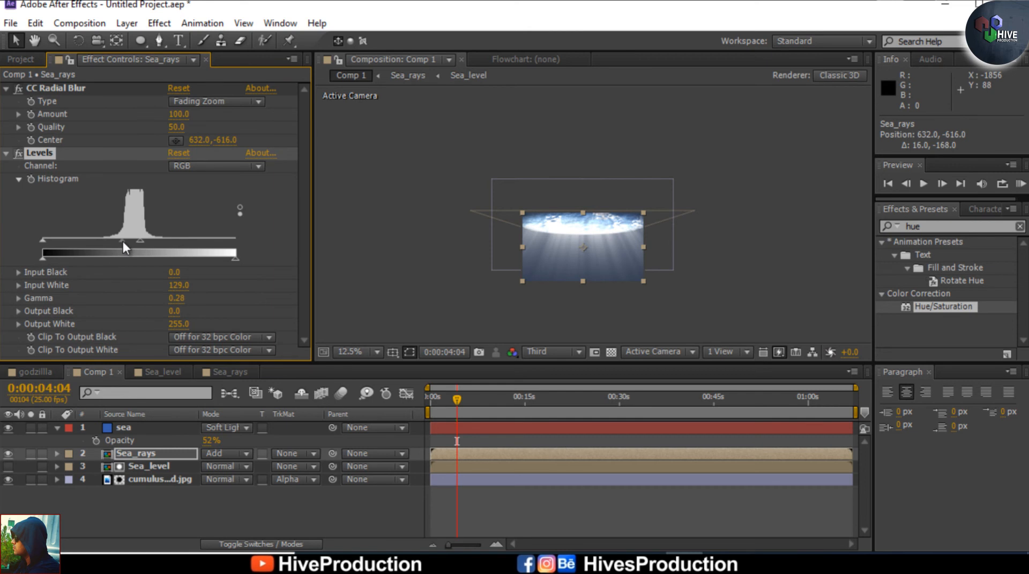
key("period")
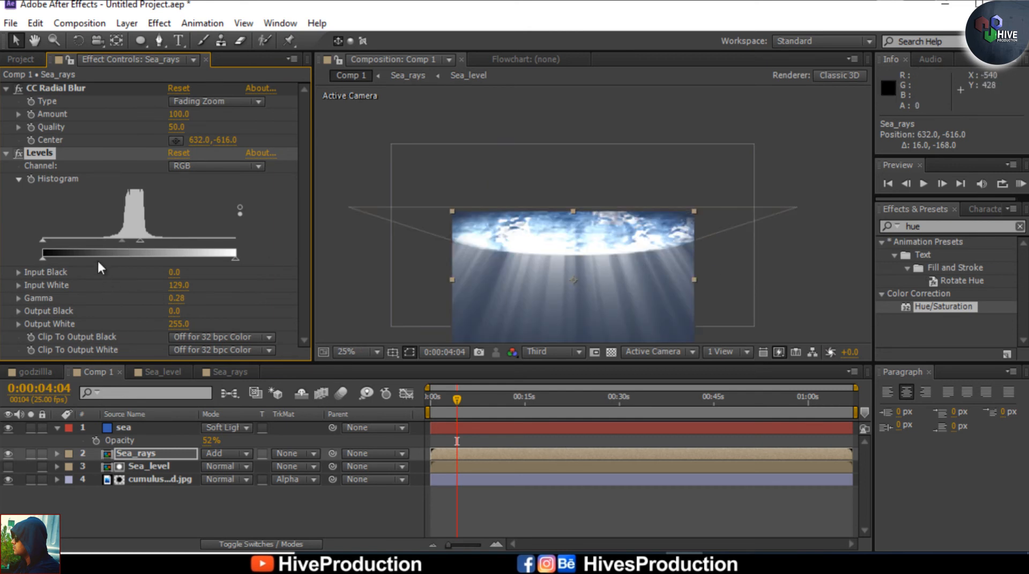
left_click_drag(174, 245, 139, 241)
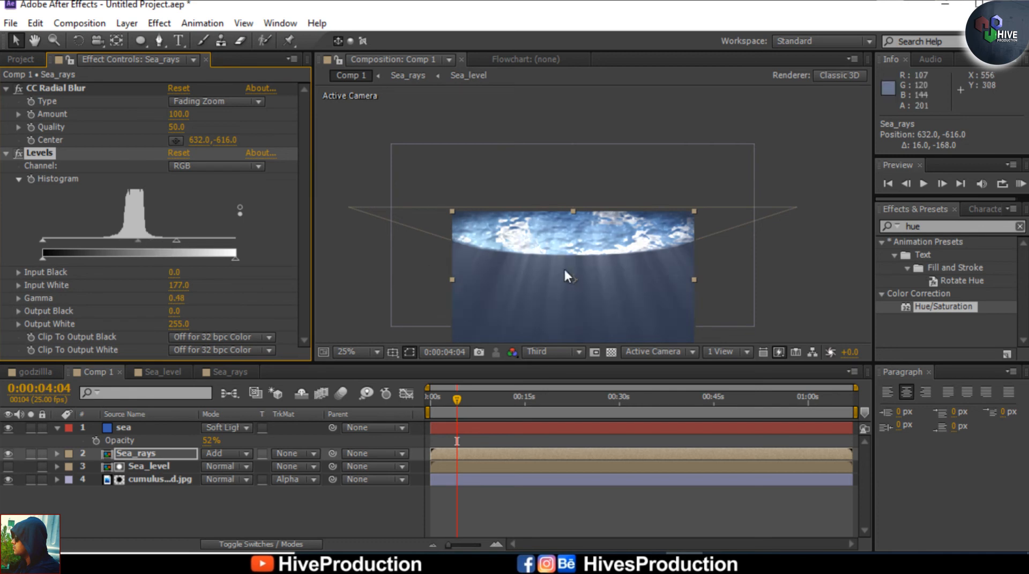
key("comma")
left_click(764, 293)
key("period")
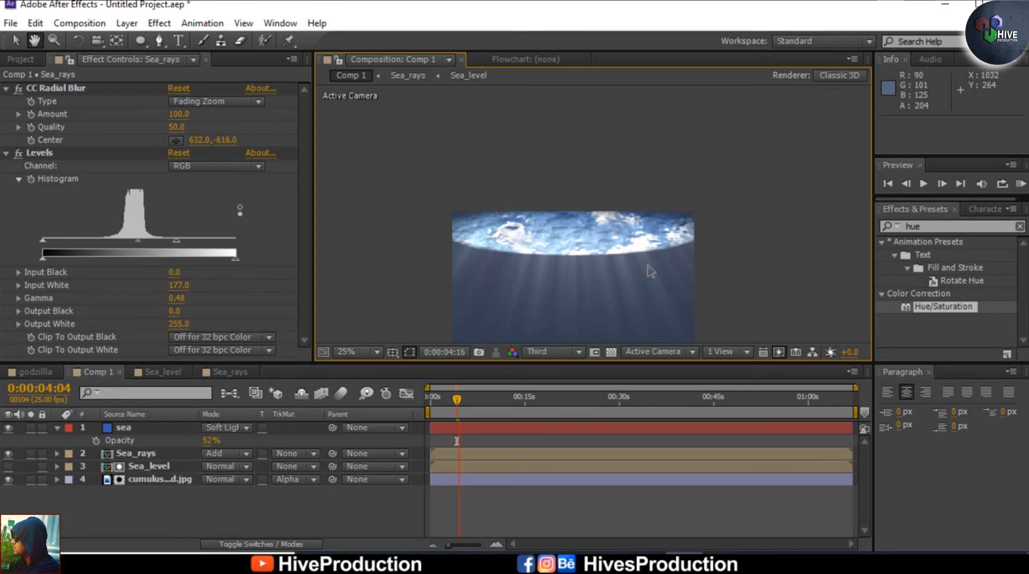
key("comma")
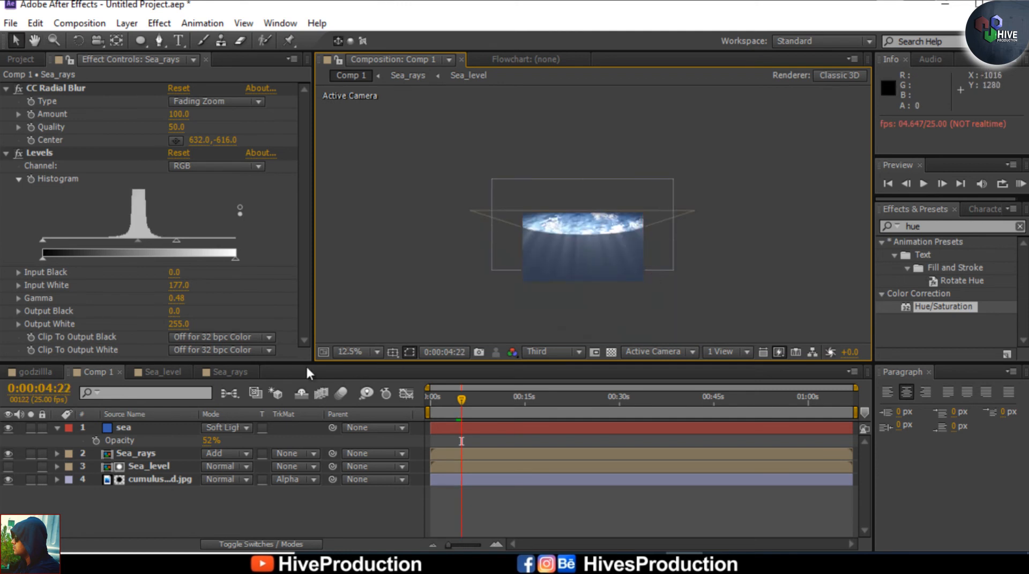
Close the open Sea_rays and Sea_level compositions in the timeline
left_click(239, 371)
left_click(256, 370)
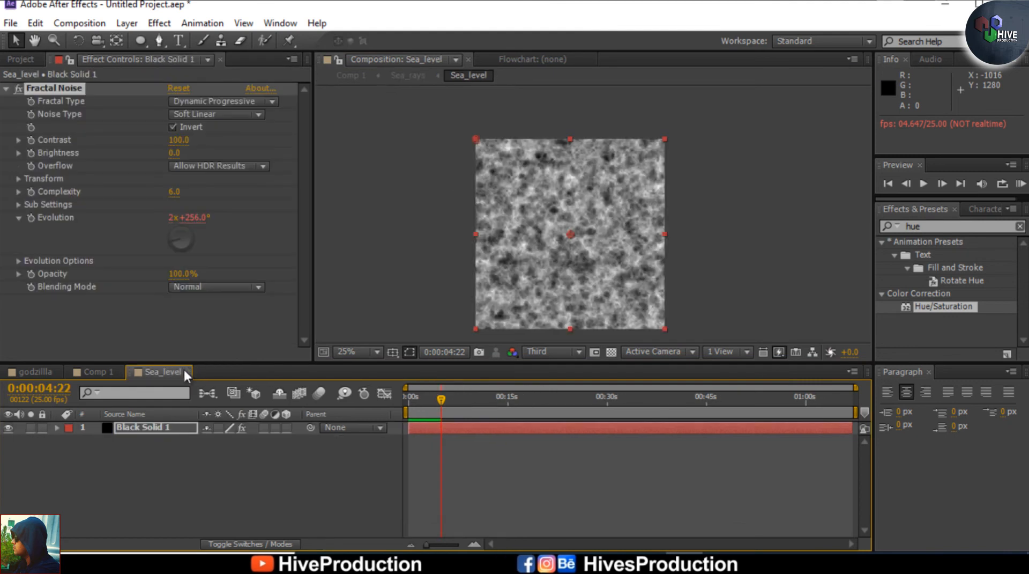
left_click(188, 370)
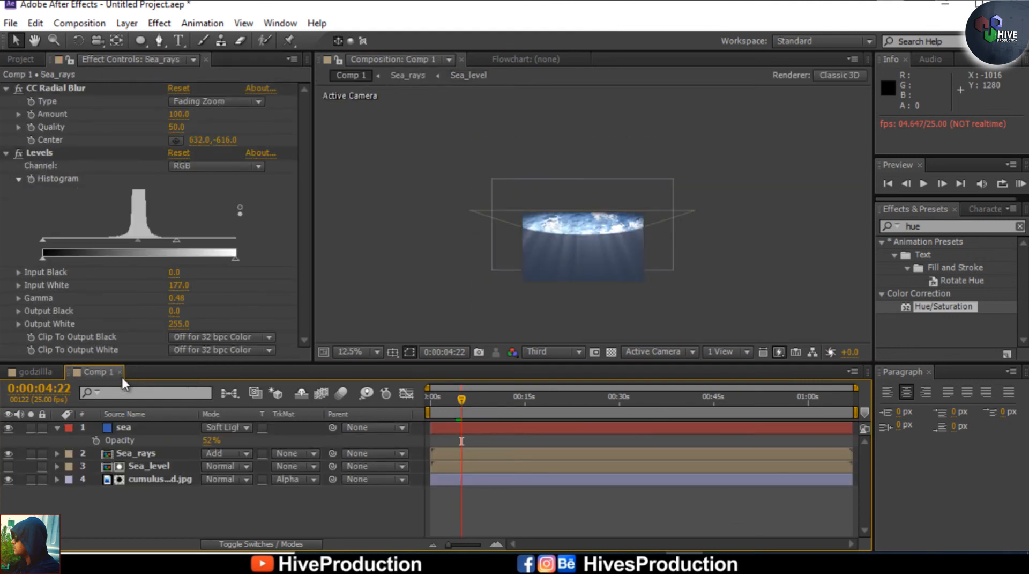
Check the godzillla composition as a reference for the underwater look, and return to Comp 1
left_click(38, 375)
left_click(10, 60)
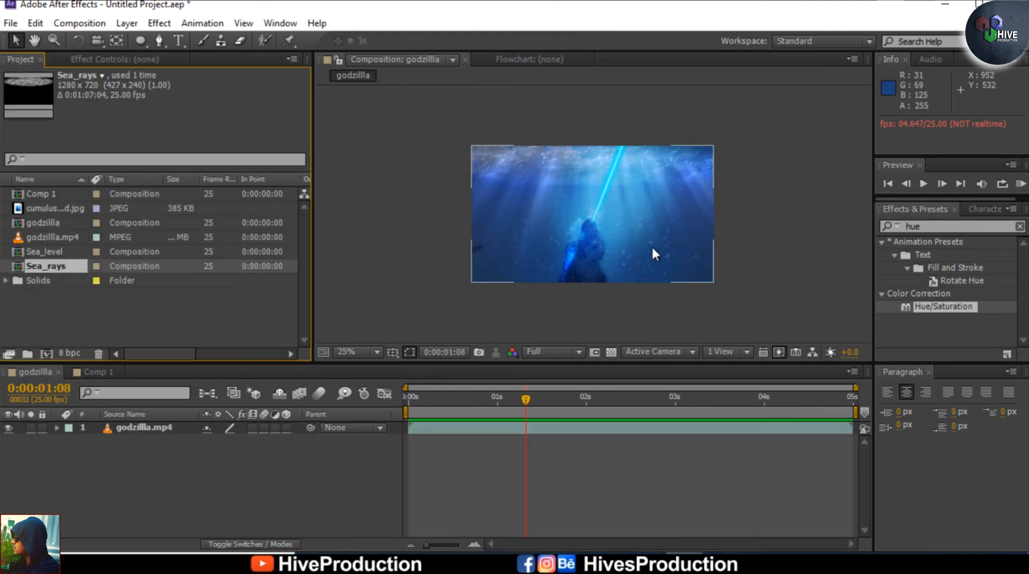
left_click(104, 371)
Import the green-screen Godzilla clip videoplayback.mp4 into the project
left_click(45, 236)
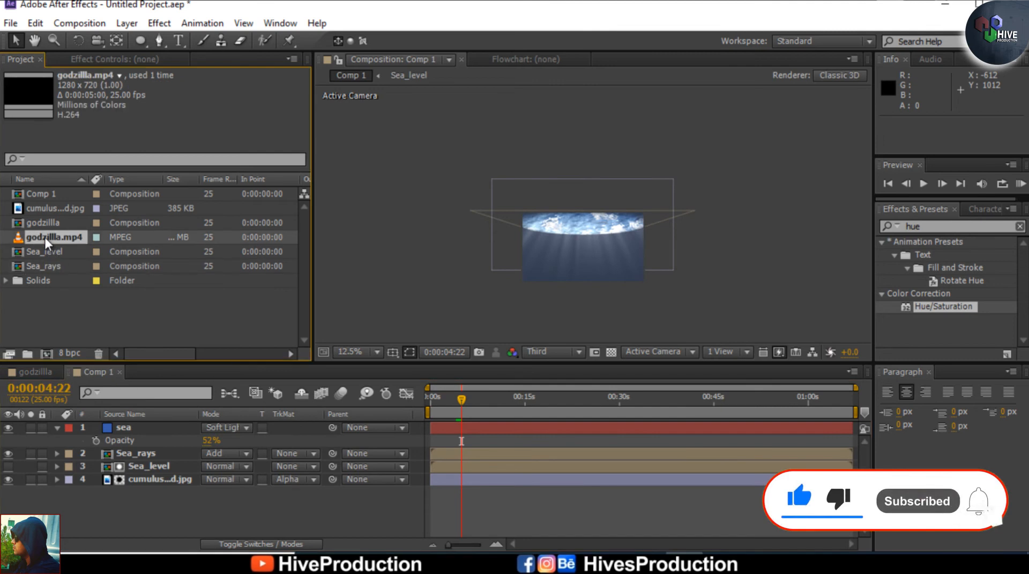
double_click(93, 305)
left_click(365, 144)
double_click(357, 141)
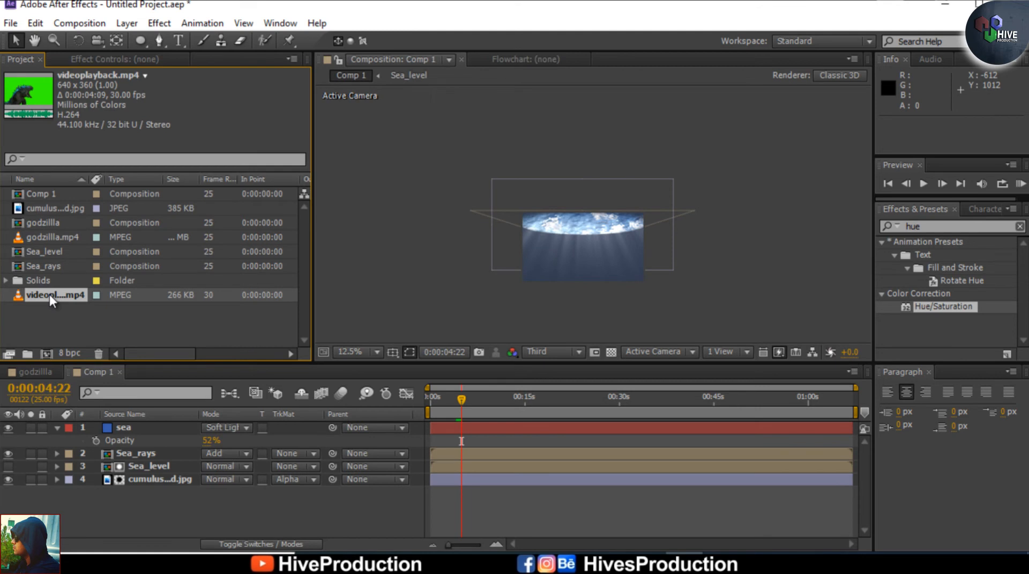
Add videoplayback.mp4 to Comp 1 directly below the sea layer, and view it at 0:00:01:02 in Full resolution
left_click_drag(49, 294, 72, 448)
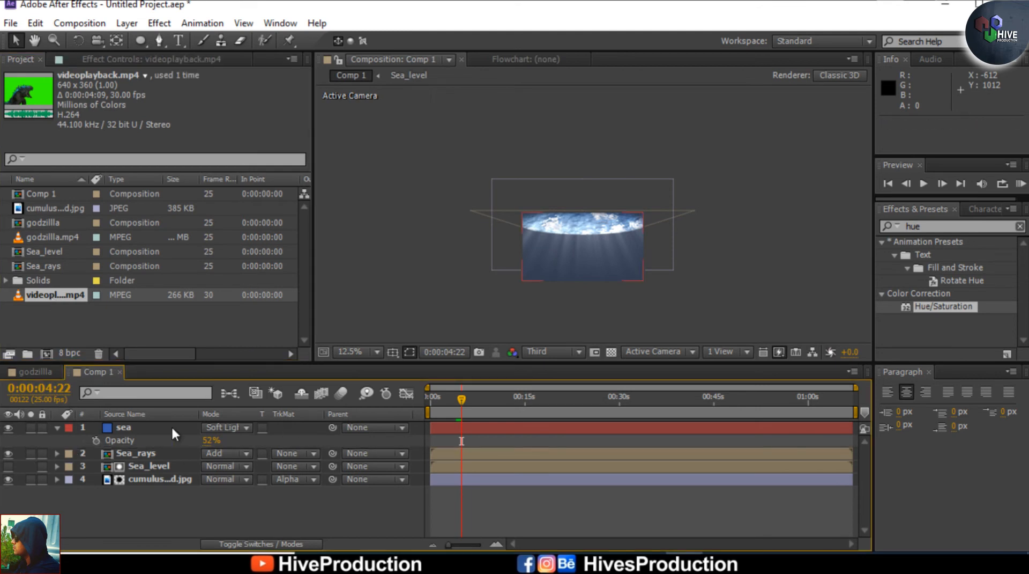
left_click(438, 398)
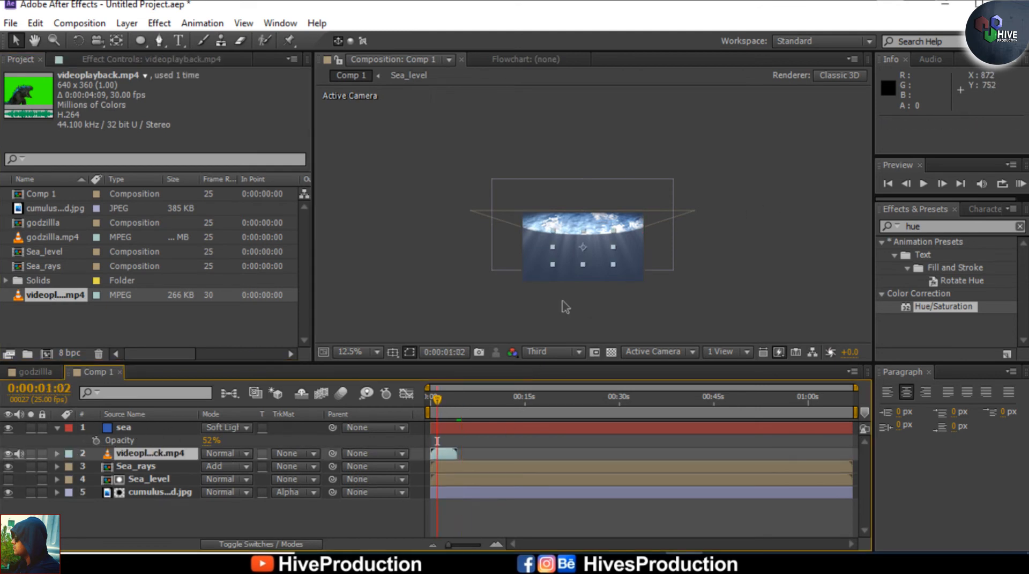
key("period")
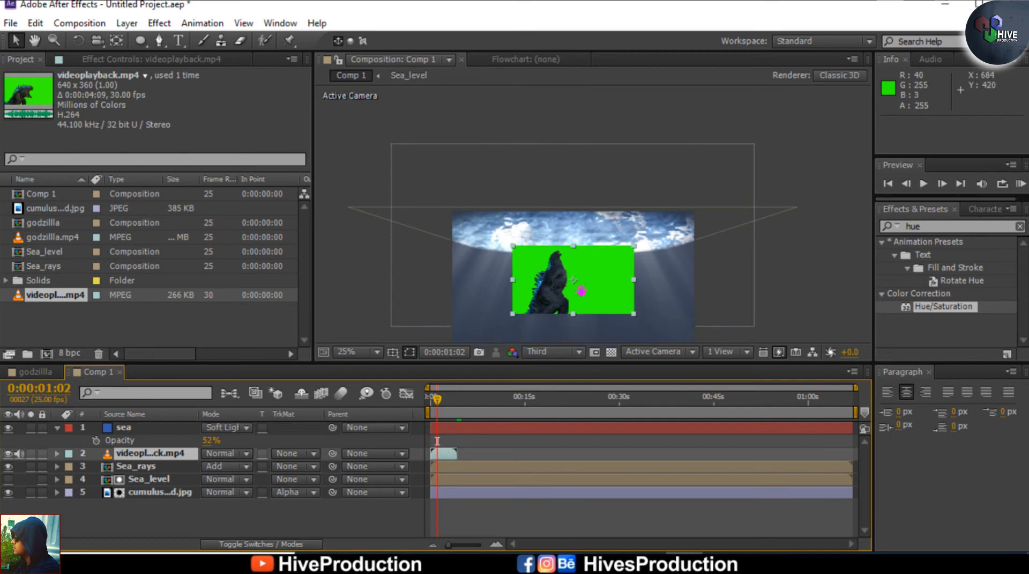
scroll(613, 214, "up", 2)
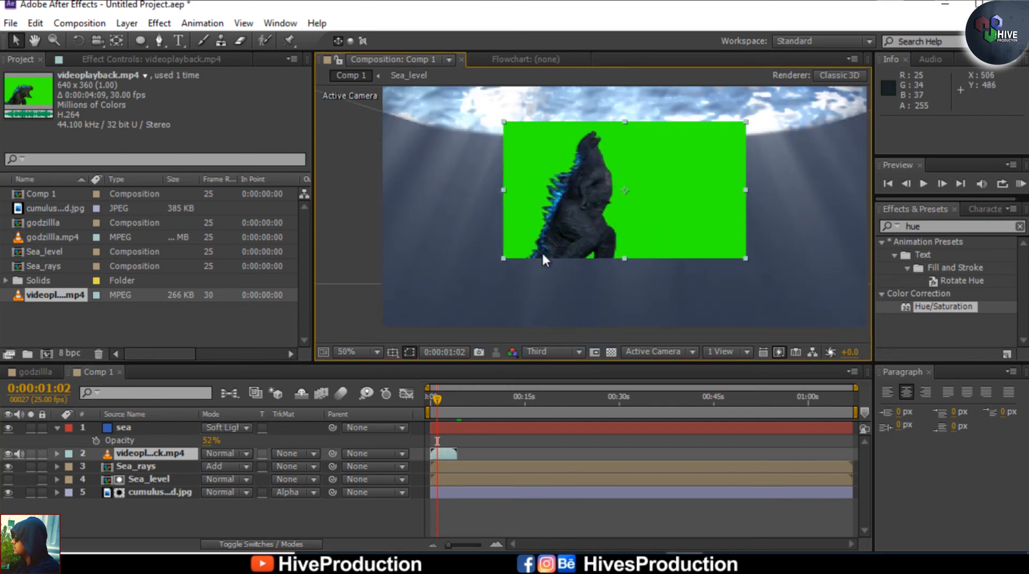
left_click(553, 350)
left_click(556, 390)
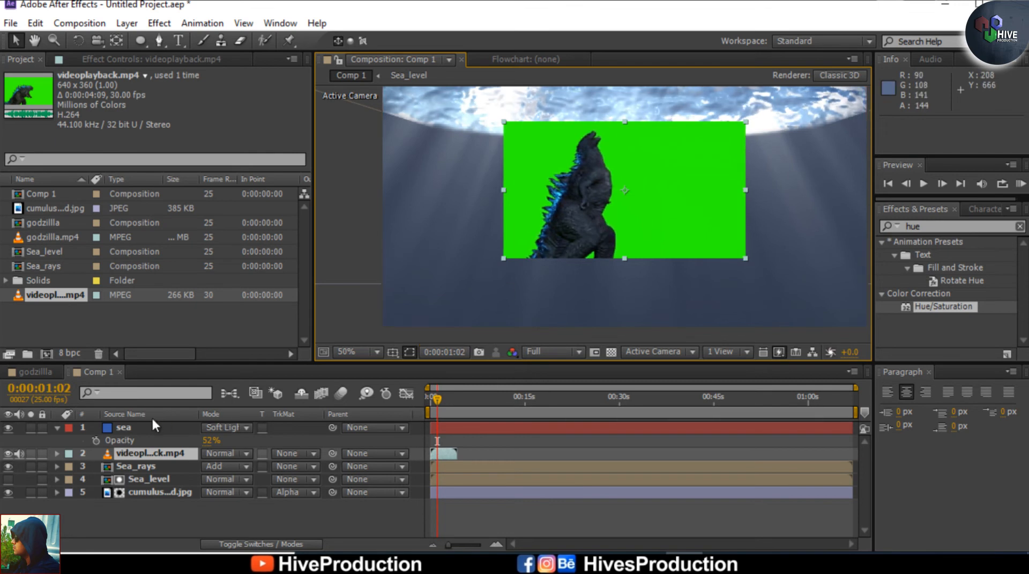
Set the sea layer's Opacity to 60%
left_click(208, 441)
type("60")
key("Return")
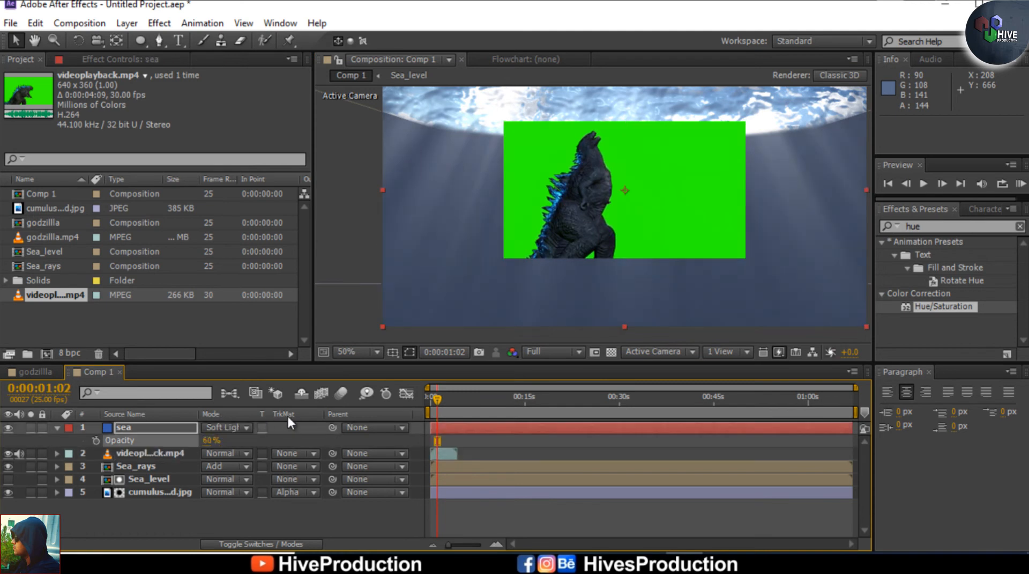
Try the videoplayback.mp4 layer above the sea layer to compare its tint, and move it back beneath sea
left_click(140, 455)
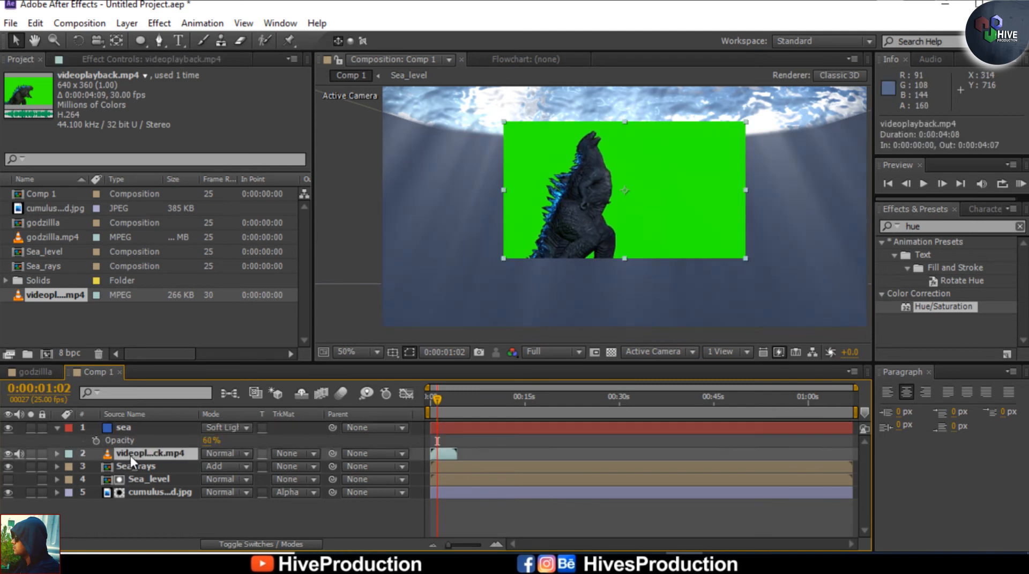
left_click_drag(137, 423, 136, 423)
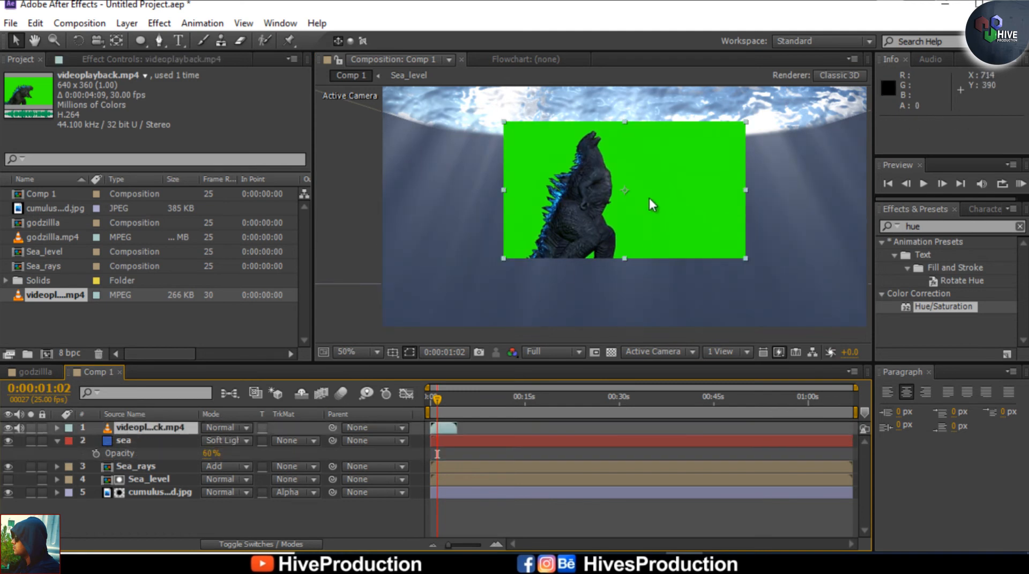
scroll(589, 189, "up", 2)
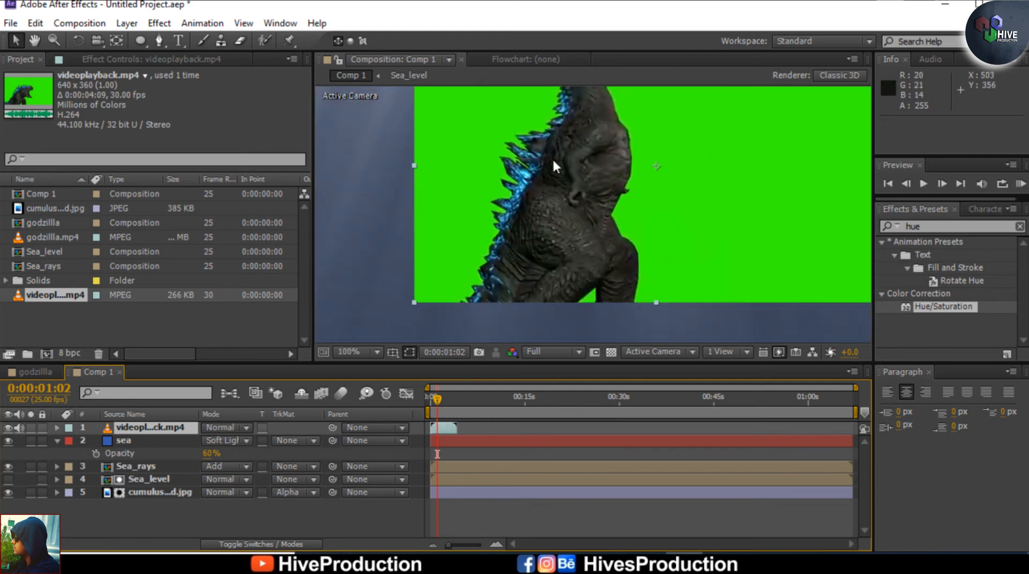
left_click_drag(160, 430, 158, 449)
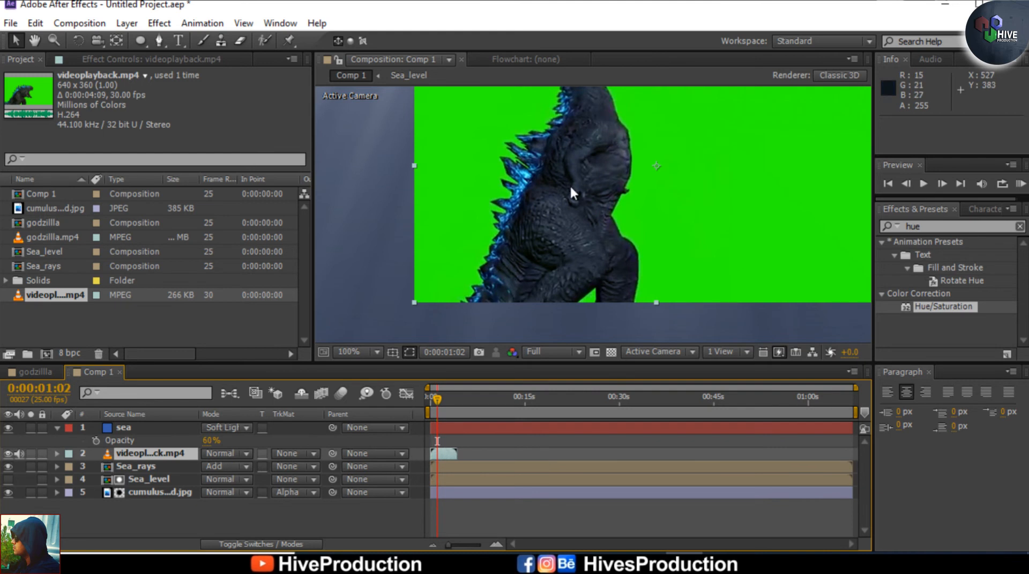
scroll(571, 198, "down", 2)
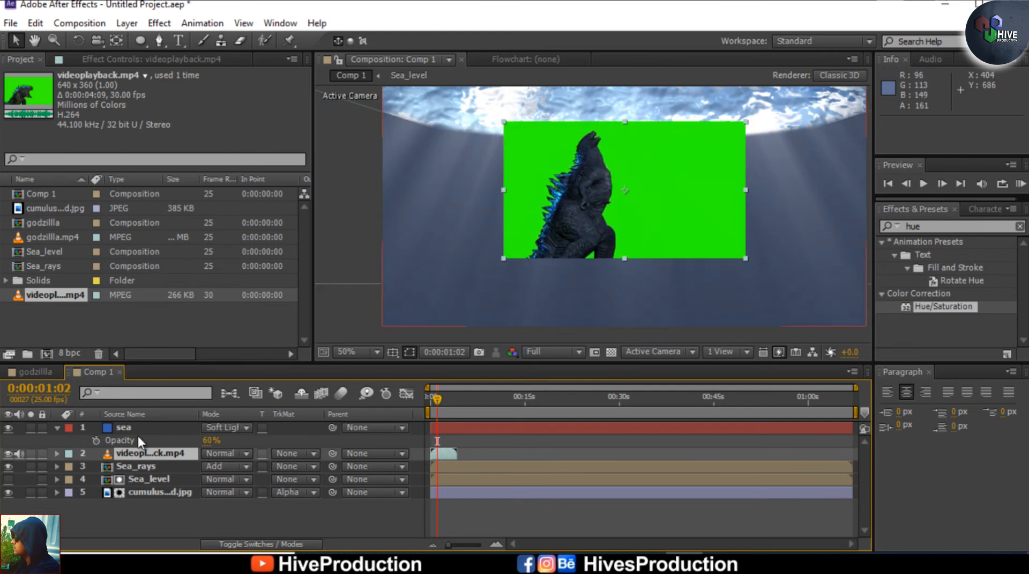
Scale the videoplayback.mp4 layer to 120%
left_click(149, 455)
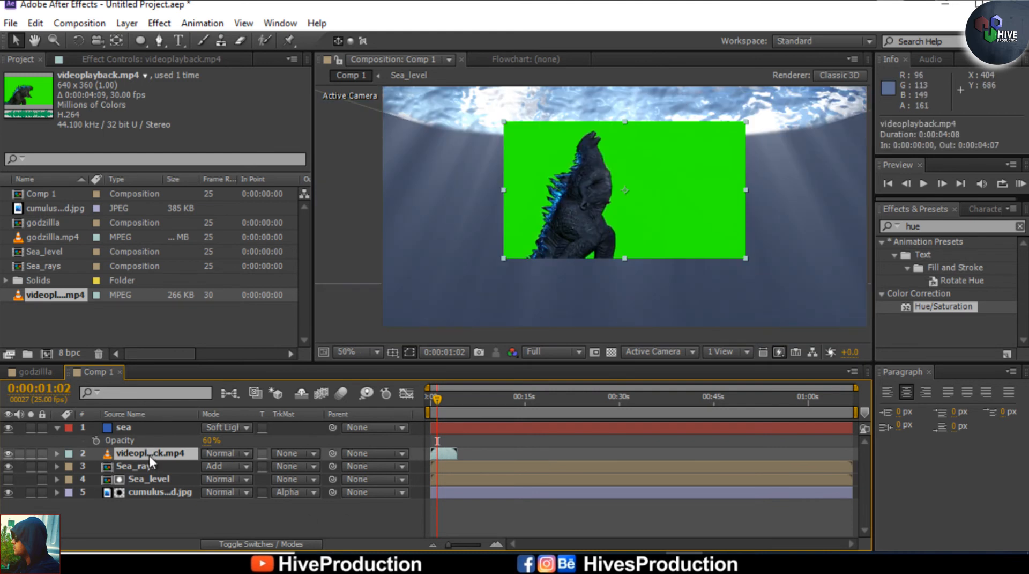
key("s")
left_click(226, 466)
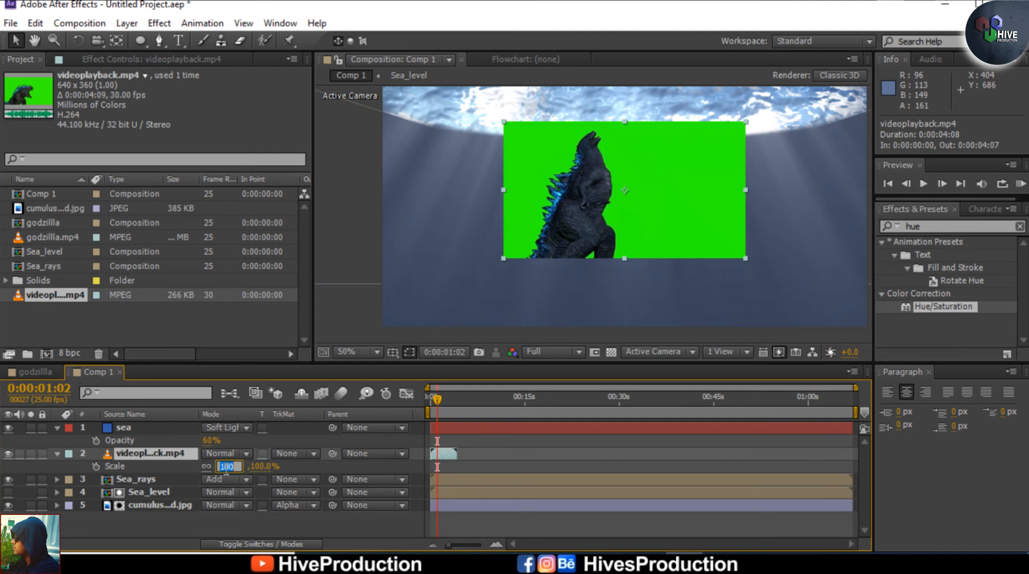
type("120")
key("Return")
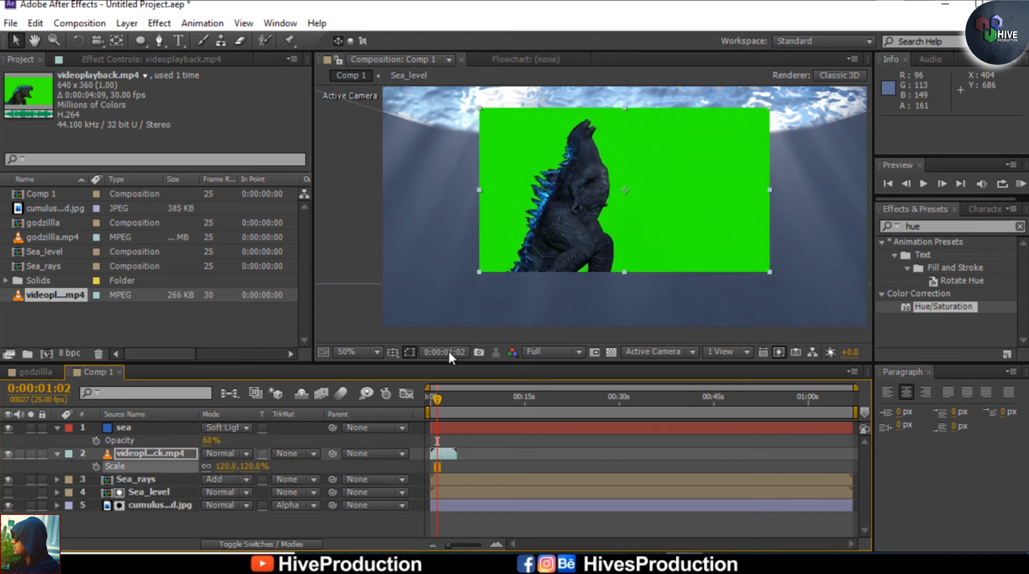
key("comma")
key("period")
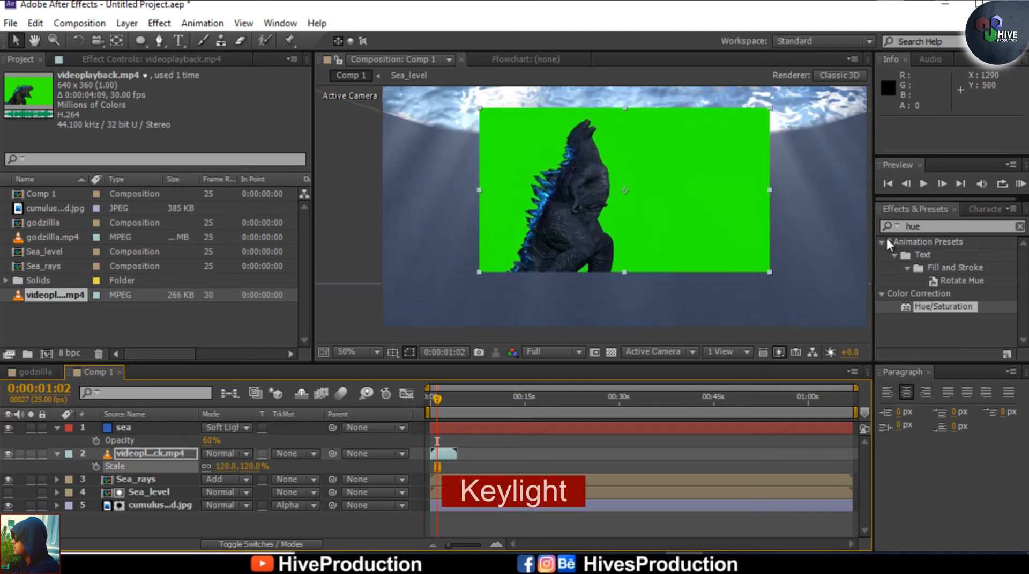
Apply the Keylight (1.2) effect to the videoplayback.mp4 layer
left_click(901, 227)
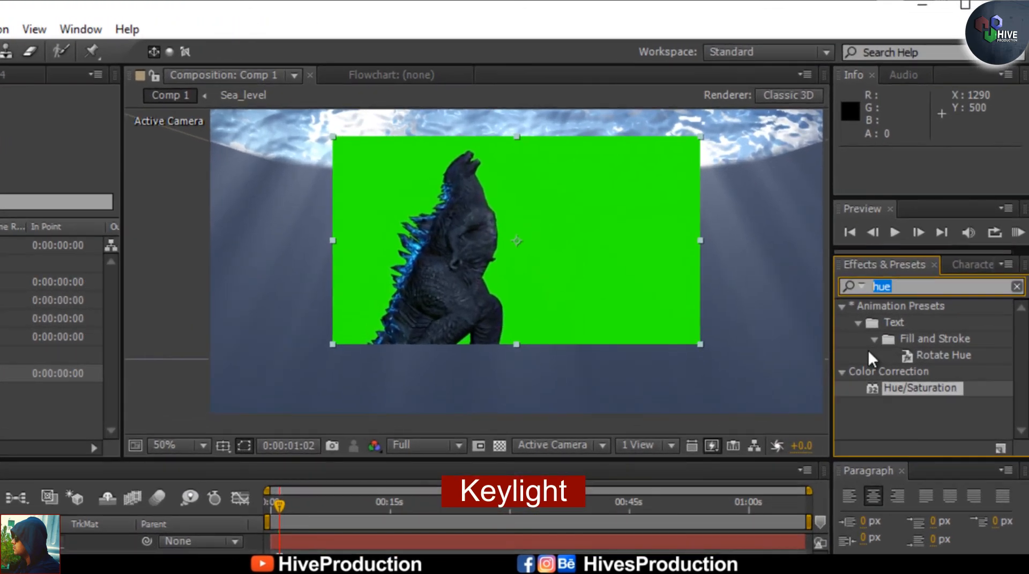
type("kry")
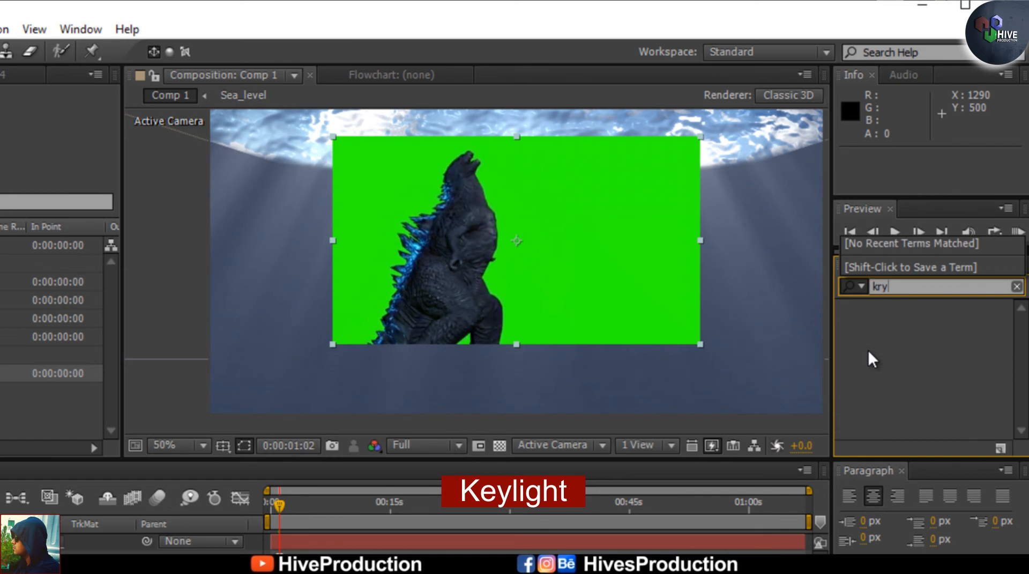
key("BackSpace")
key("BackSpace")
type("ey")
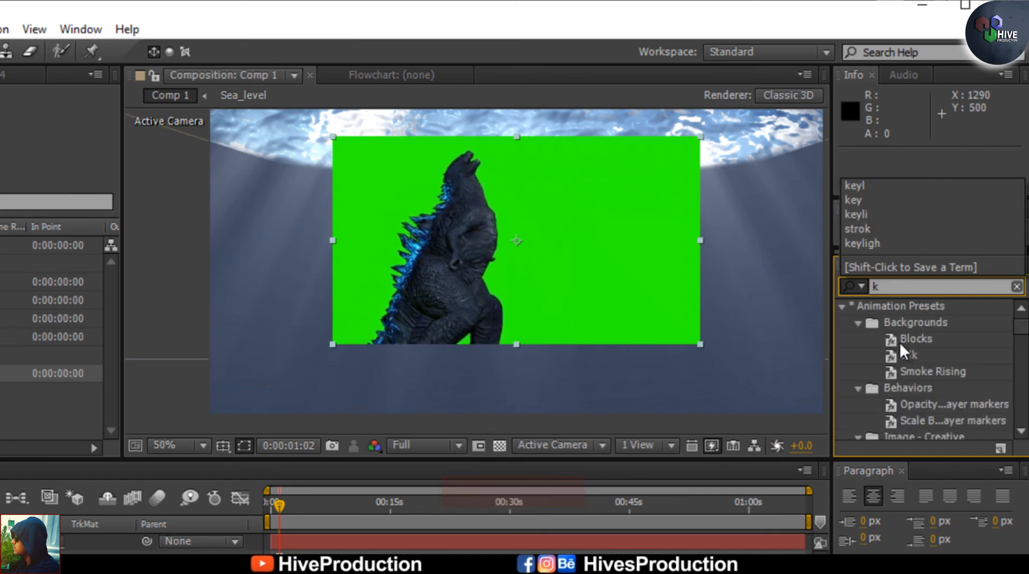
type("li")
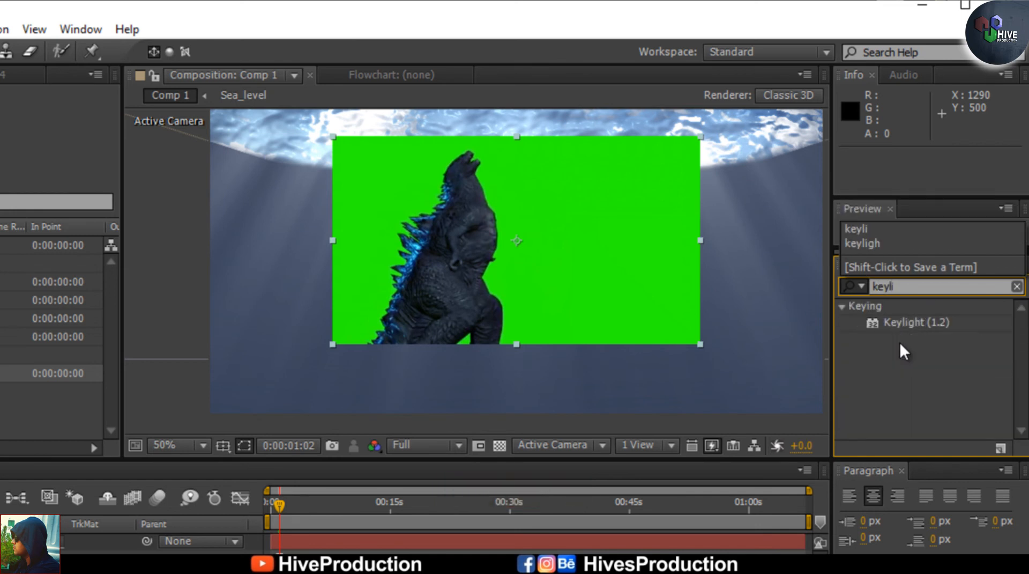
left_click_drag(906, 324, 514, 241)
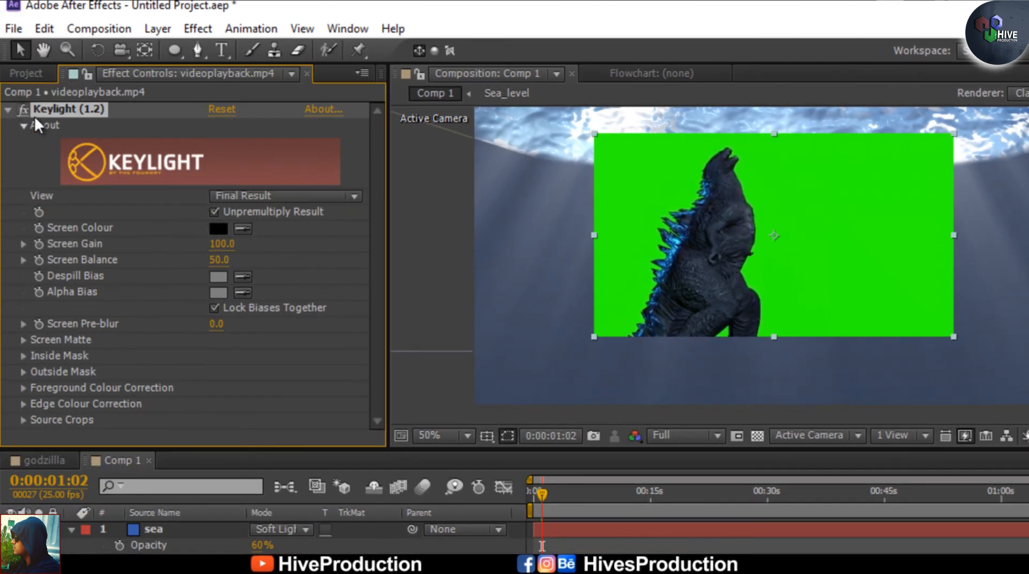
Key out the clip's green backdrop by sampling it as Keylight's Screen Colour, and set Screen Gain to 120
left_click(247, 229)
left_click(882, 238)
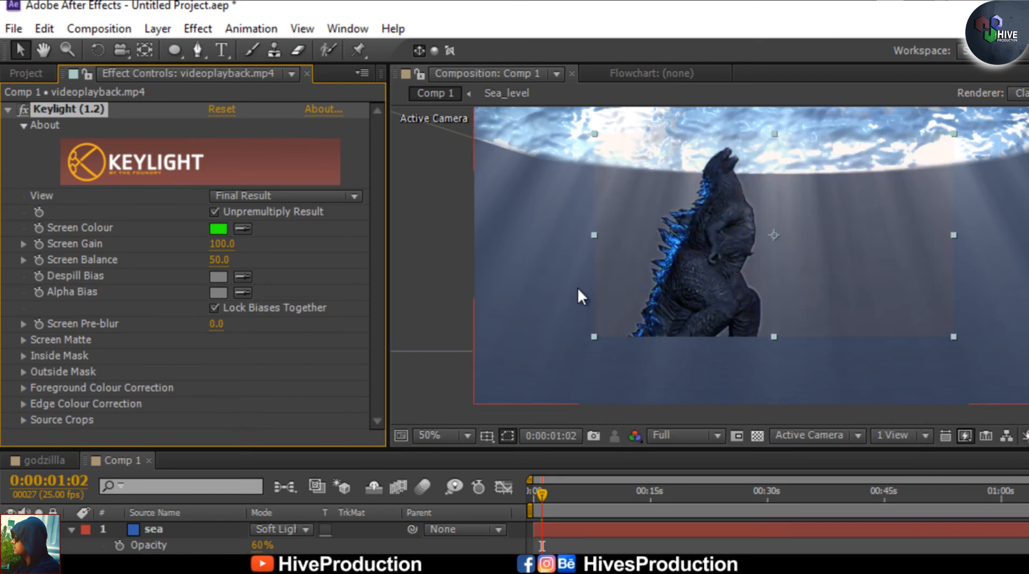
key("period")
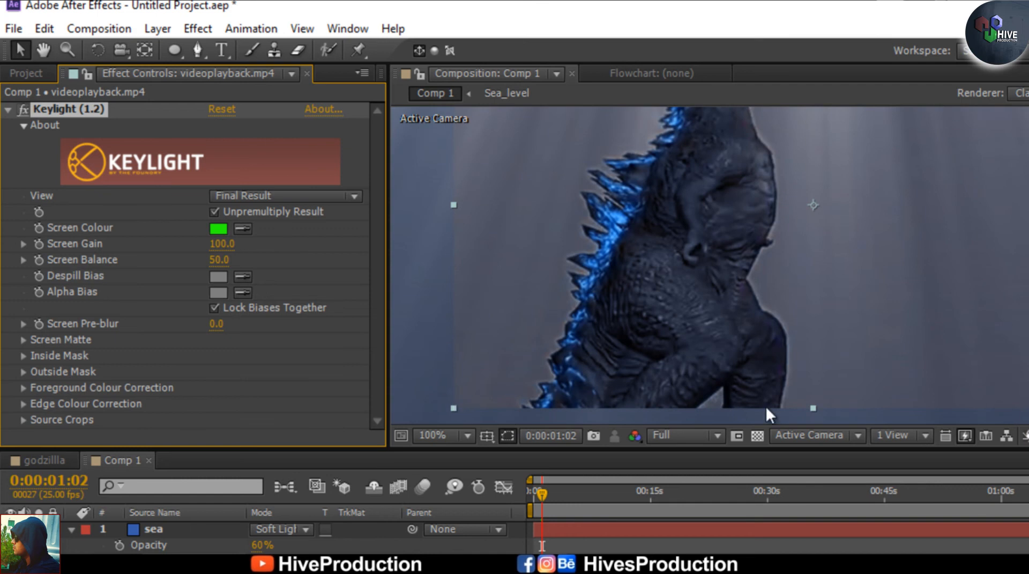
key("comma")
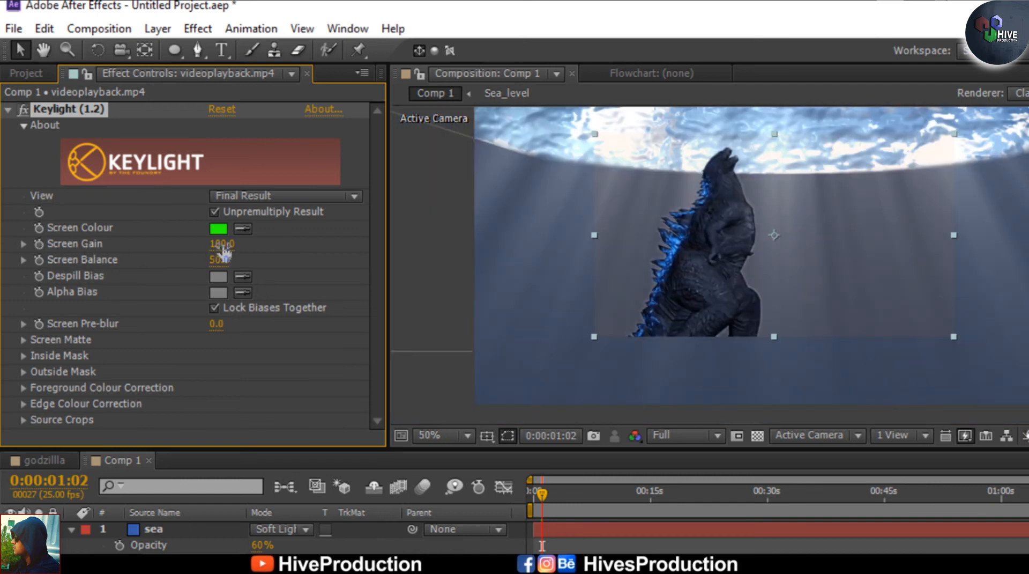
type("120")
key("Return")
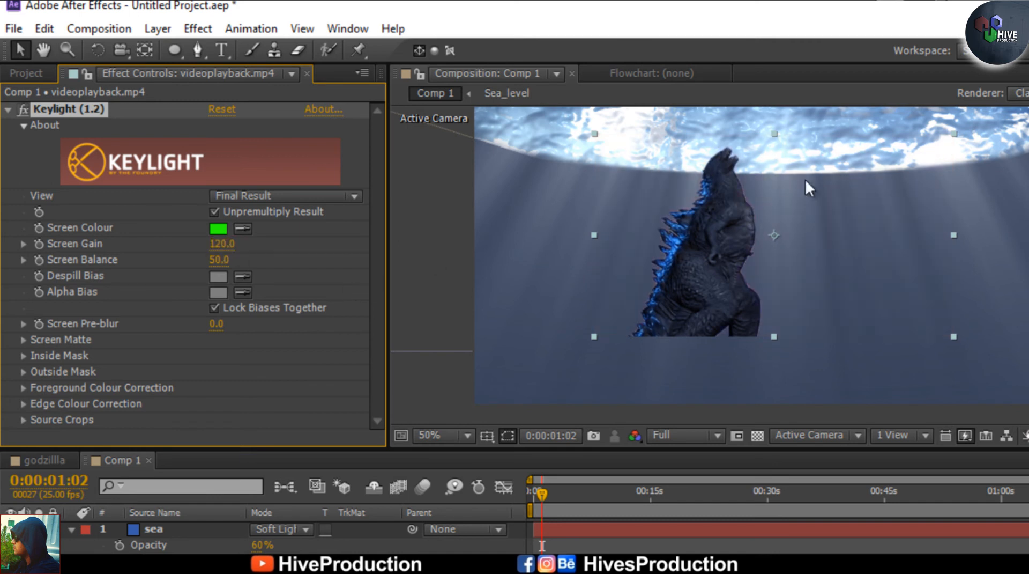
Move the keyed Godzilla clip down and slightly right so its cut-off base rests on the lower edge of the frame
key("comma")
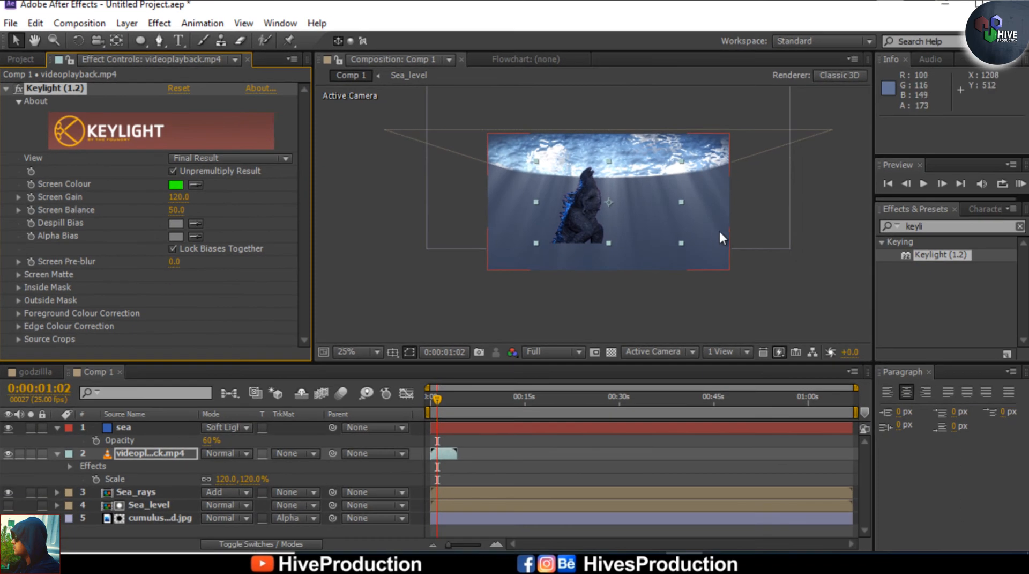
left_click_drag(577, 219, 607, 257)
left_click(619, 300)
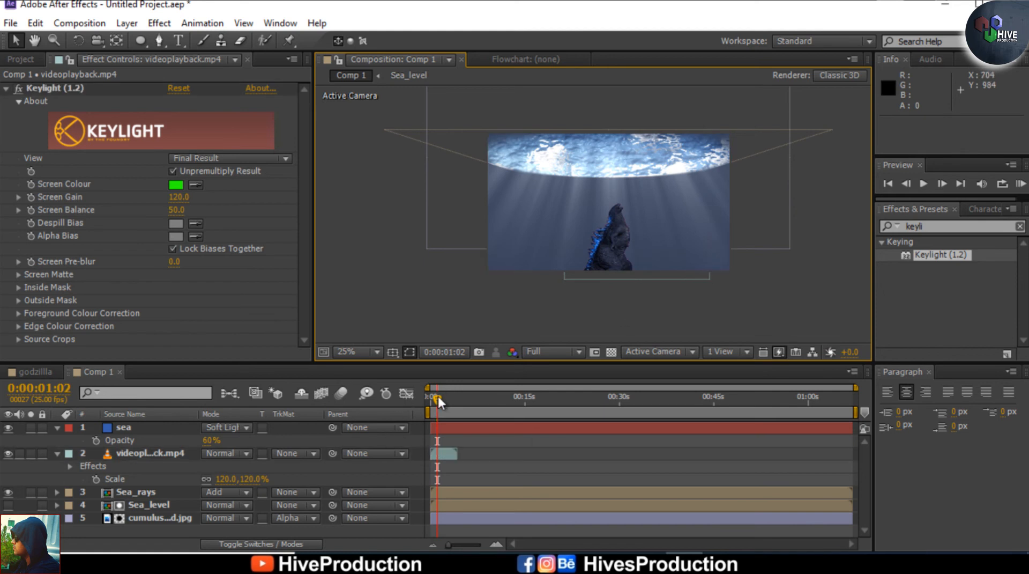
Preview the composition from 0:00:01:02 at Quarter resolution to check Godzilla's motion underwater
left_click(561, 349)
left_click(571, 439)
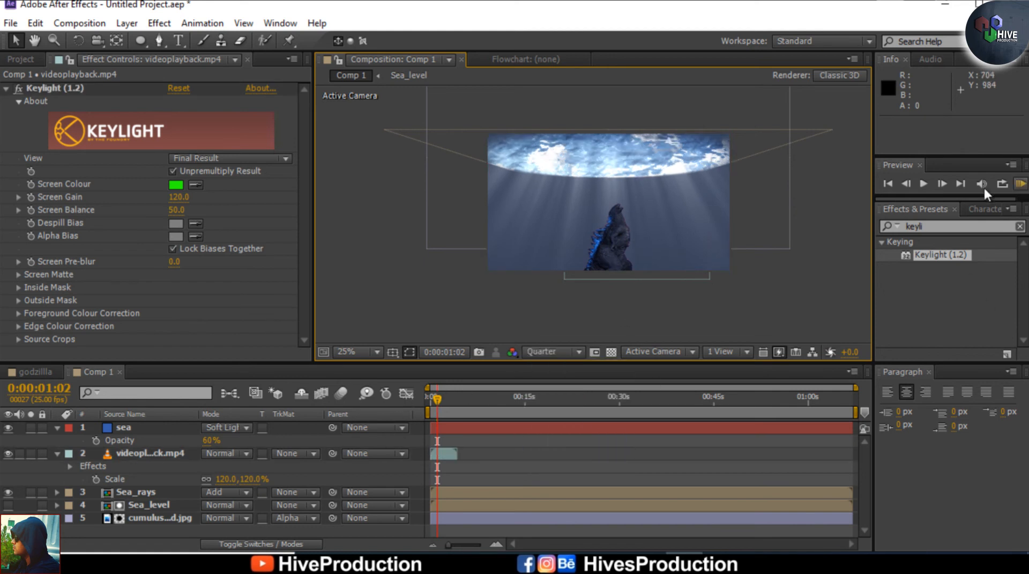
left_click(922, 185)
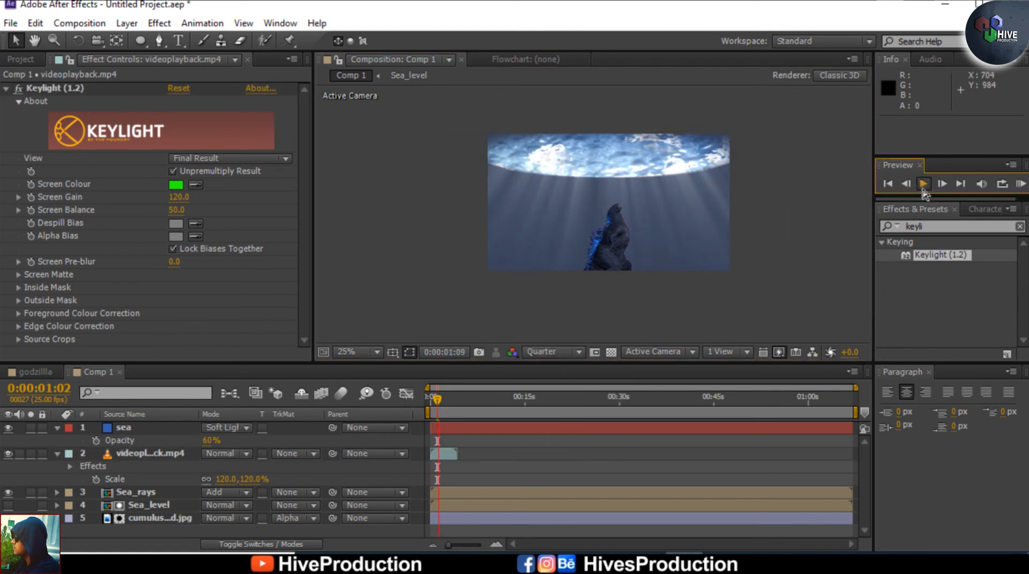
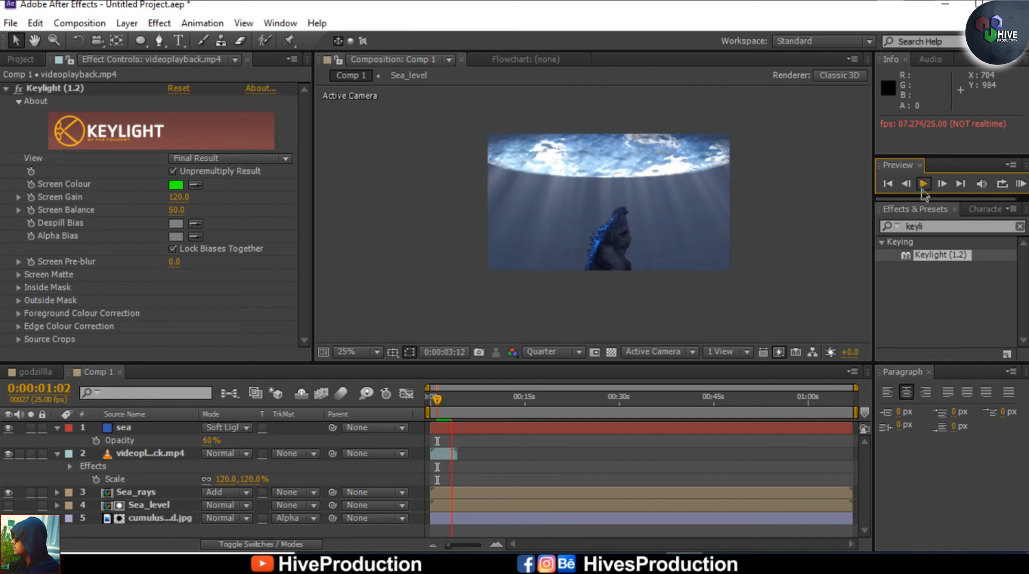
left_click(537, 426)
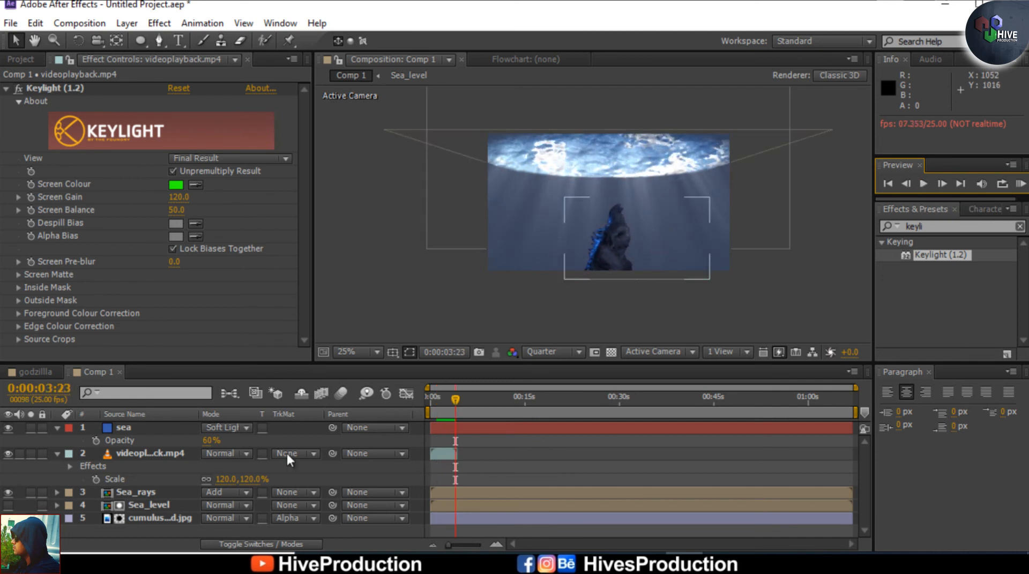
At 0:00:02:22 in Full resolution, apply the Stylize Glow effect to the videoplayback.mp4 layer
left_click_drag(448, 397, 446, 397)
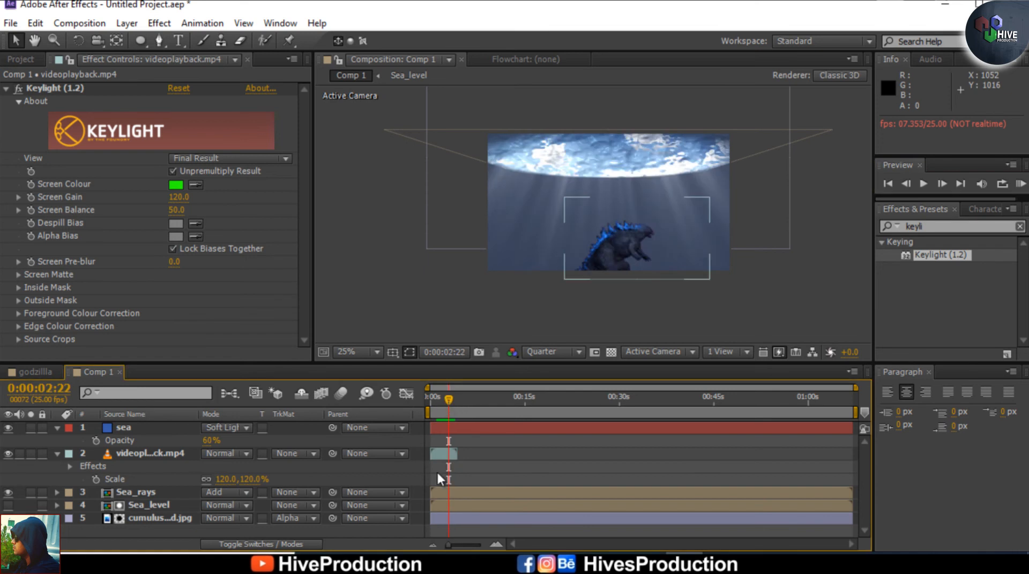
left_click(439, 457)
scroll(645, 255, "up", 2)
left_click_drag(645, 261, 585, 186)
left_click(548, 349)
left_click(533, 394)
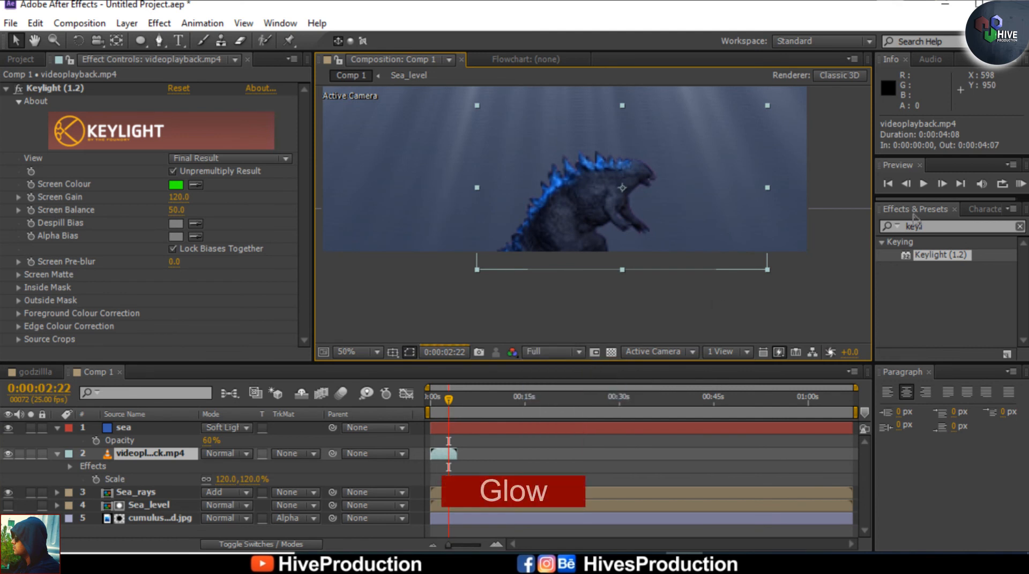
left_click(938, 225)
type("glow")
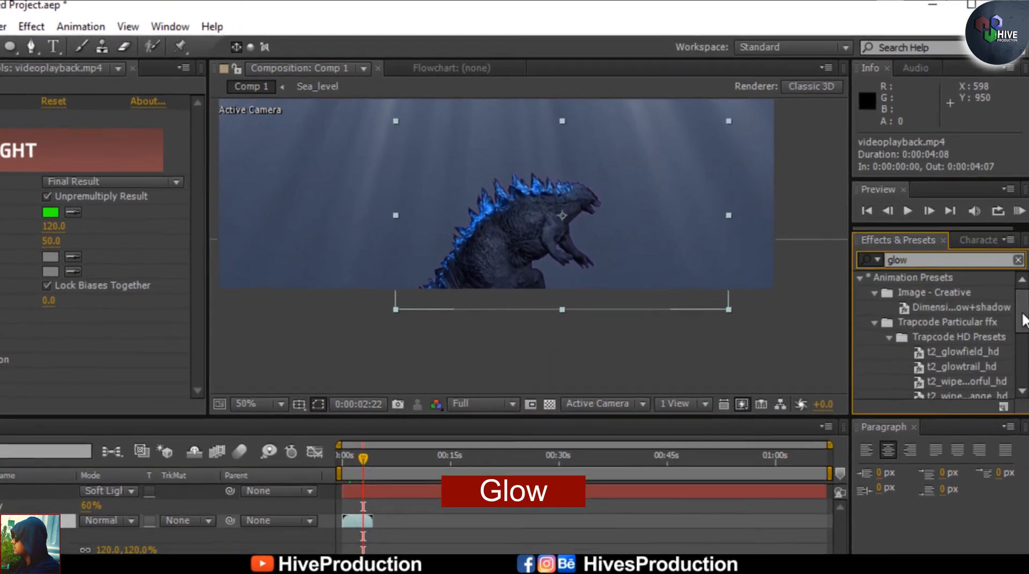
scroll(946, 300, "down", 5)
left_click(920, 322)
left_click_drag(916, 368, 351, 528)
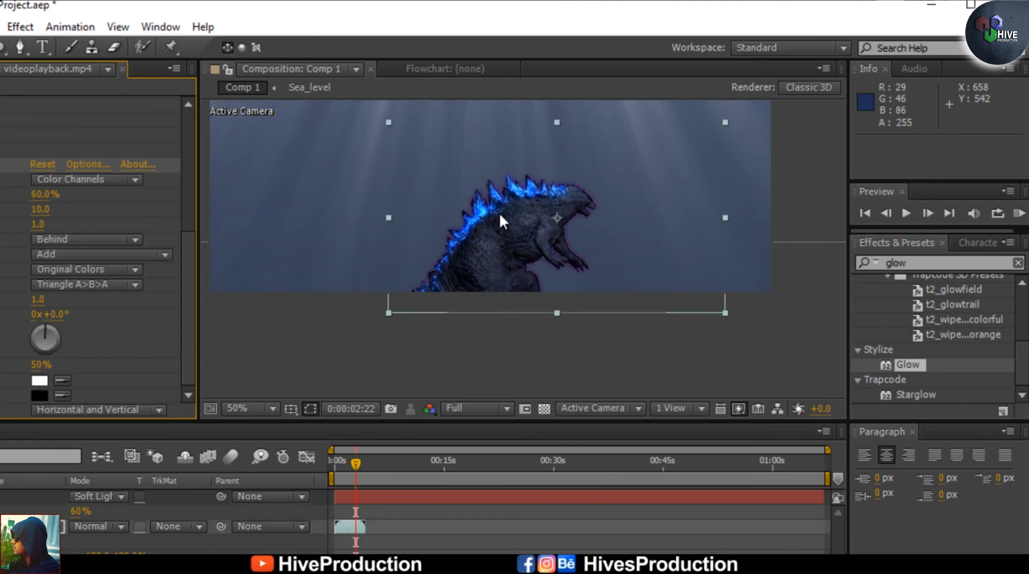
Strengthen Godzilla's glow by setting Glow Intensity to 2.2 and Glow Threshold to 54.1%
scroll(500, 213, "up", 2)
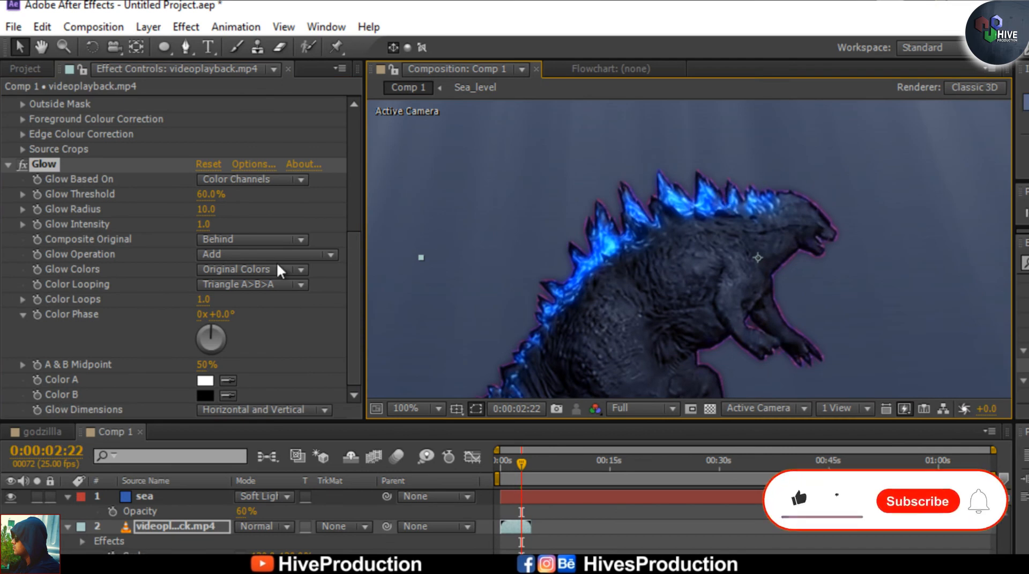
left_click_drag(216, 228, 288, 229)
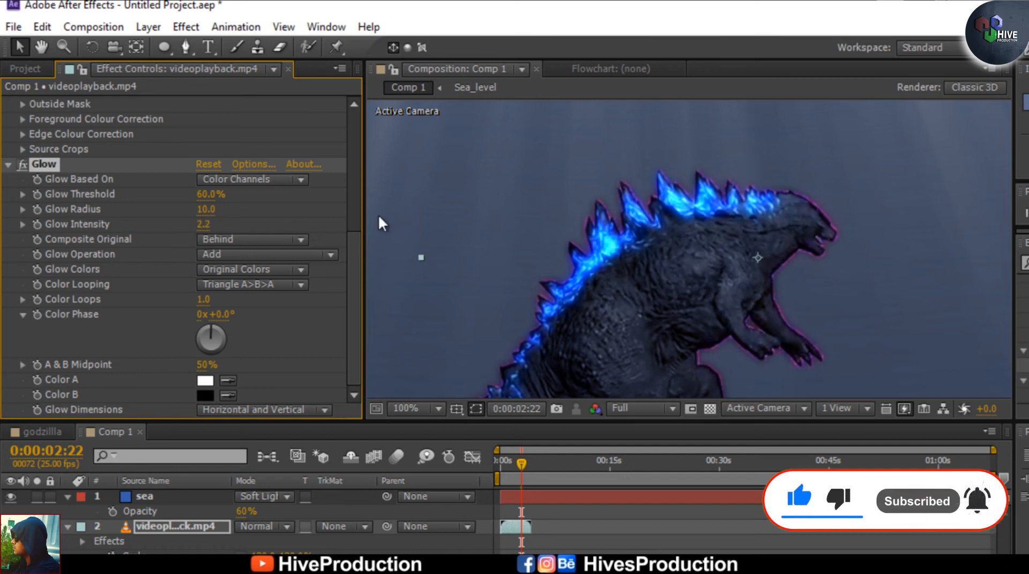
left_click_drag(200, 199, 223, 201)
key("comma")
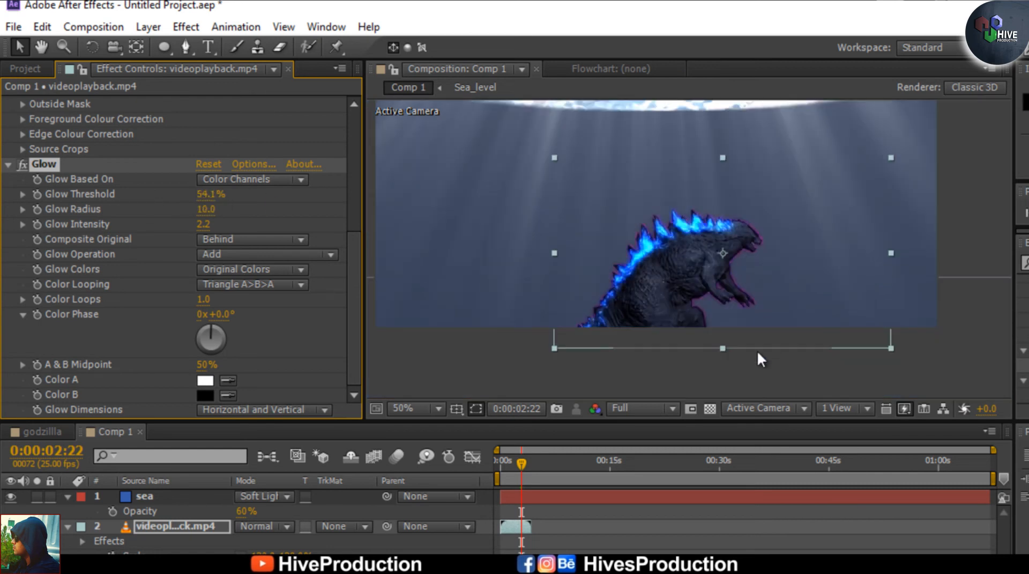
Apply the Curves effect to the videoplayback.mp4 layer and pull the midpoint of the RGB curve slightly down to darken it
left_click(651, 447)
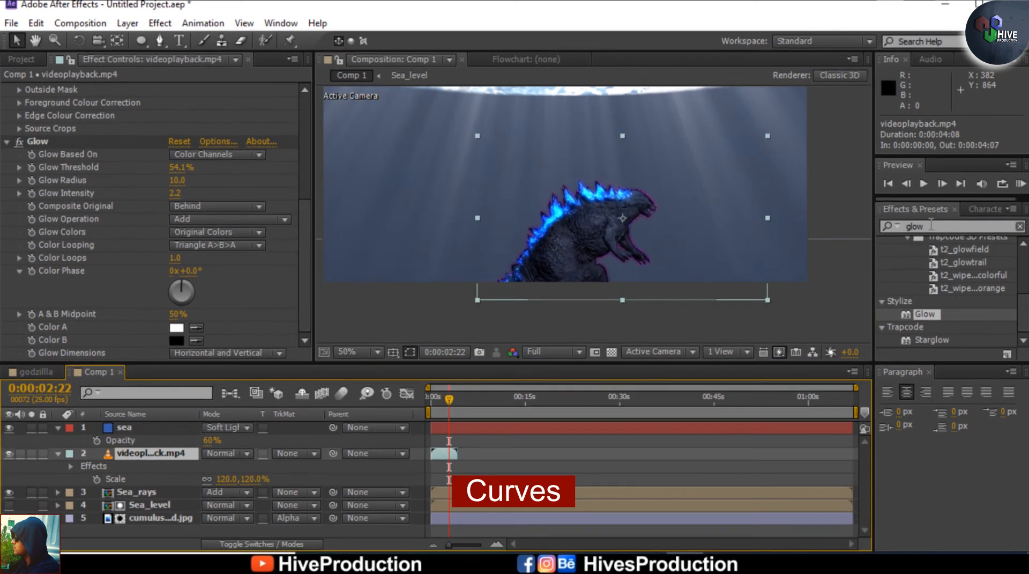
double_click(932, 225)
type("cur")
left_click(888, 226)
type("ve")
left_click_drag(922, 291, 445, 452)
left_click_drag(102, 283, 107, 285)
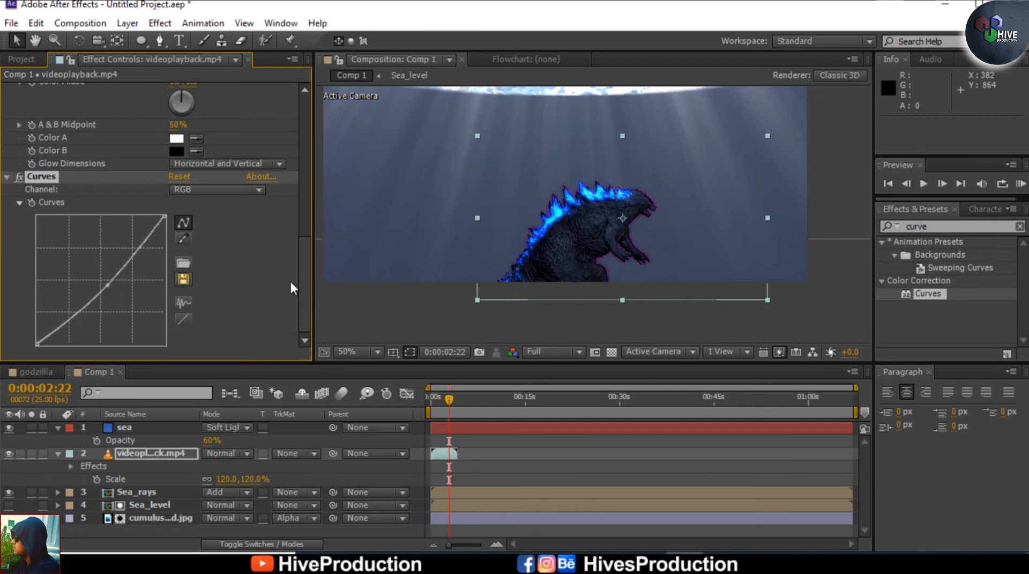
Set the composition's preview resolution to Quarter
scroll(618, 230, "down", 2)
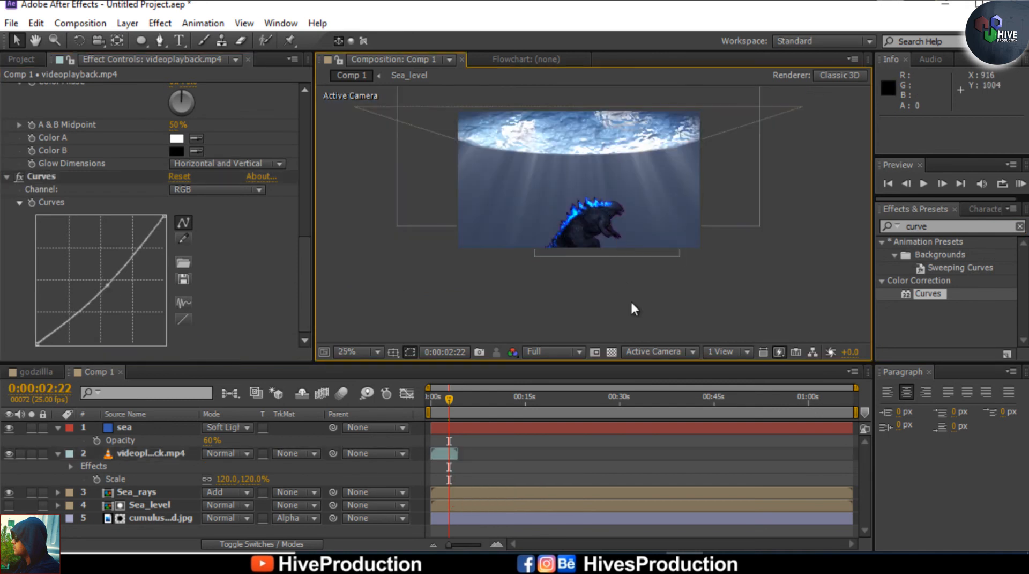
left_click(565, 352)
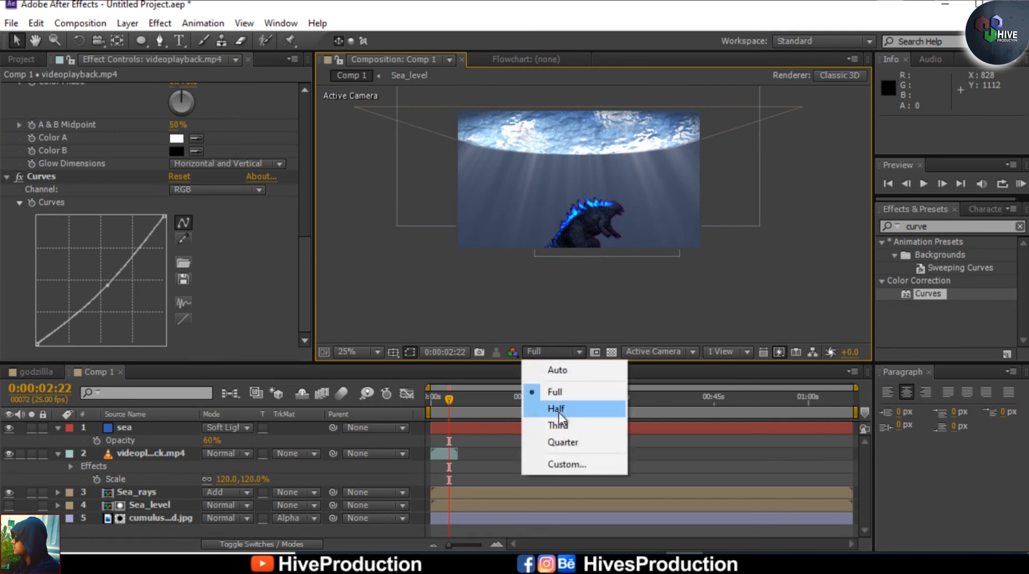
left_click(558, 439)
Import Water bubbles green screen template.mp4 and place it in Comp 1 between the sea and videoplayback.mp4 layers
left_click(15, 58)
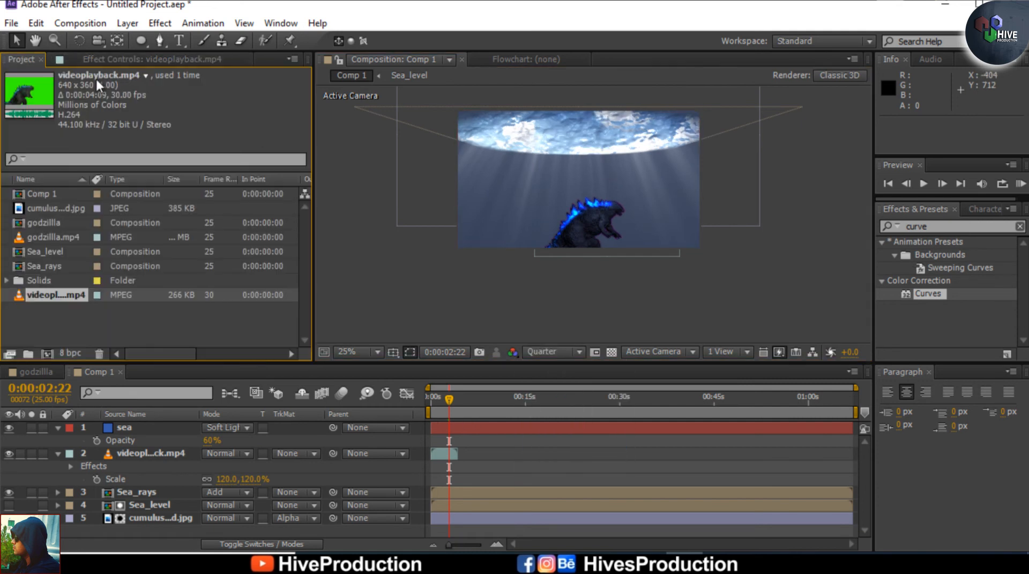
double_click(171, 330)
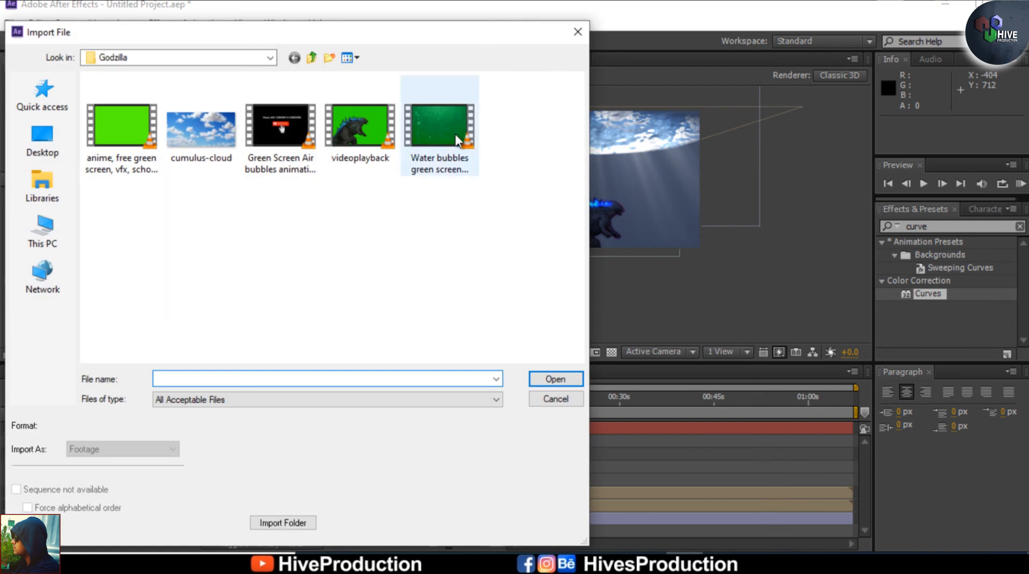
left_click(455, 149)
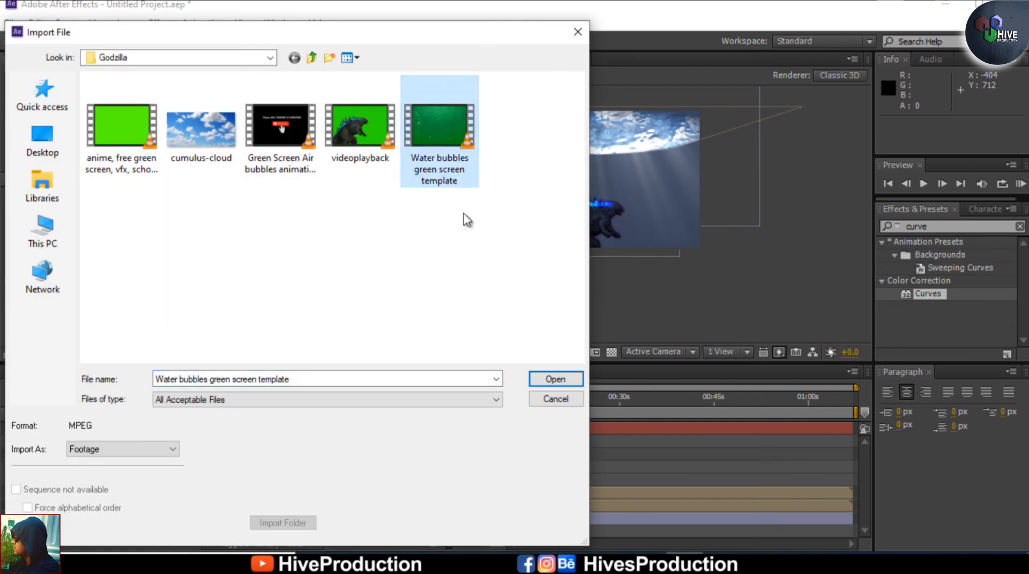
double_click(436, 130)
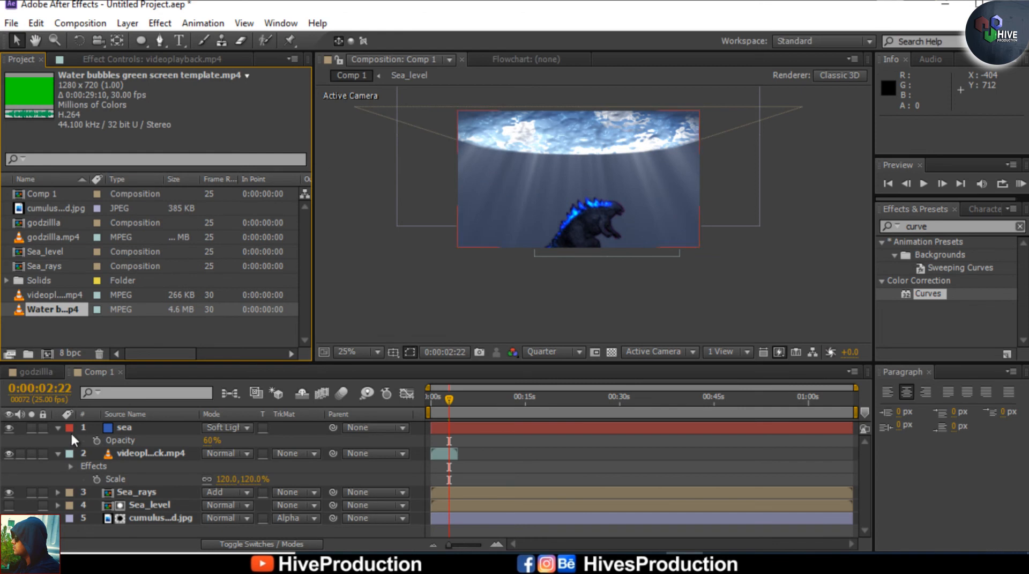
left_click(57, 452)
left_click_drag(57, 310, 108, 442)
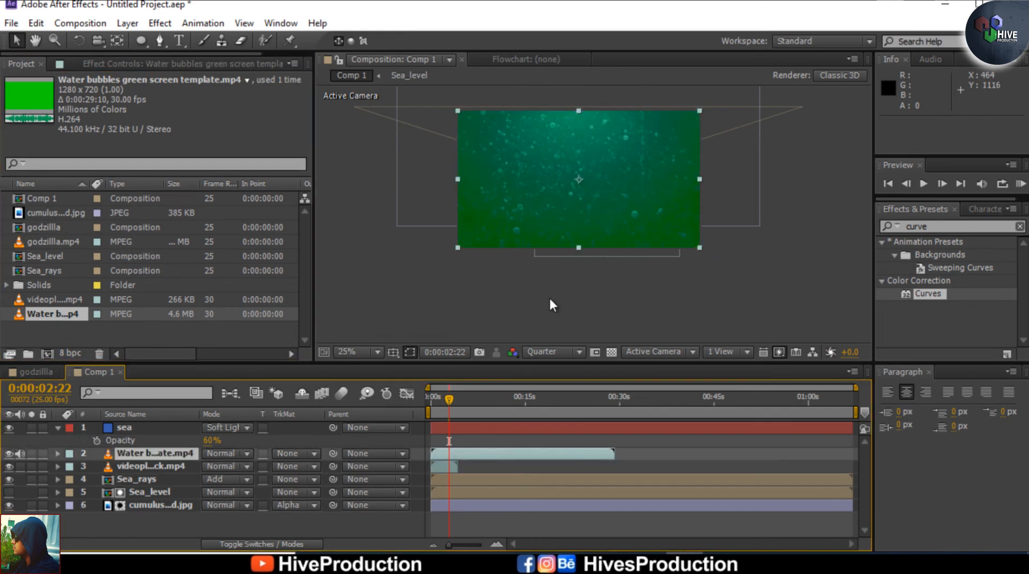
Preview the water bubbles footage in the composition and mute that layer's audio
left_click_drag(578, 196, 575, 239)
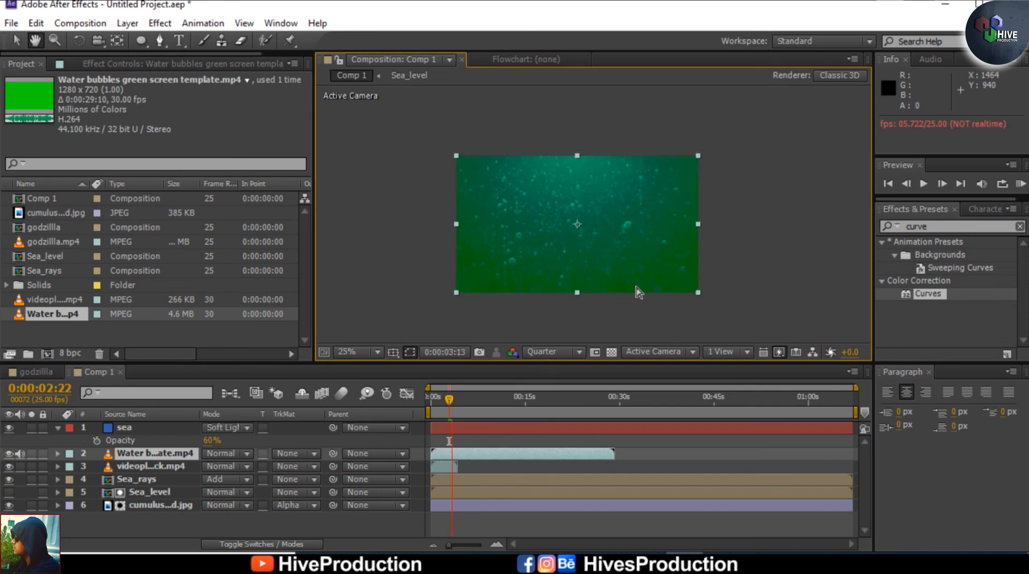
key("space")
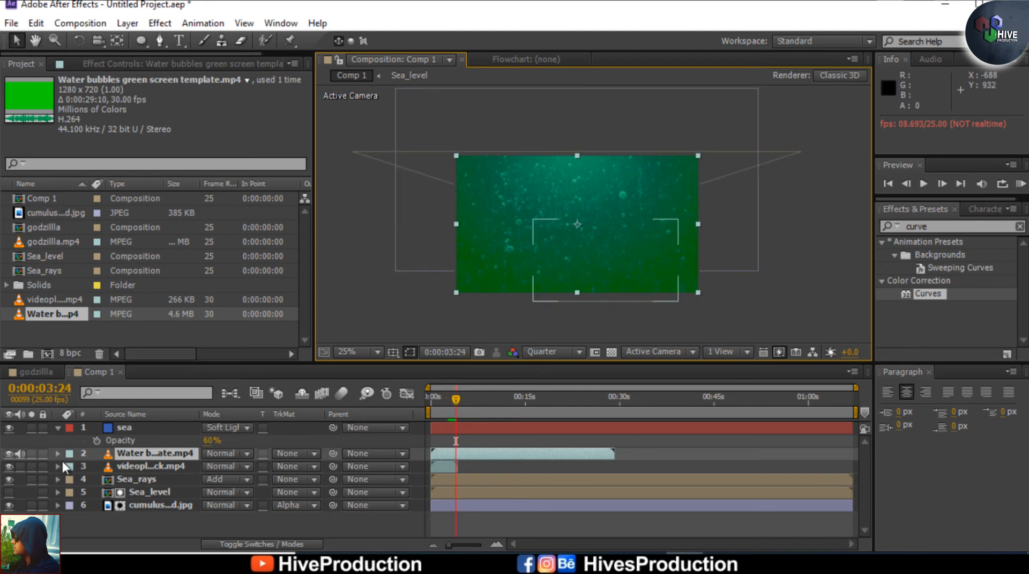
left_click(20, 453)
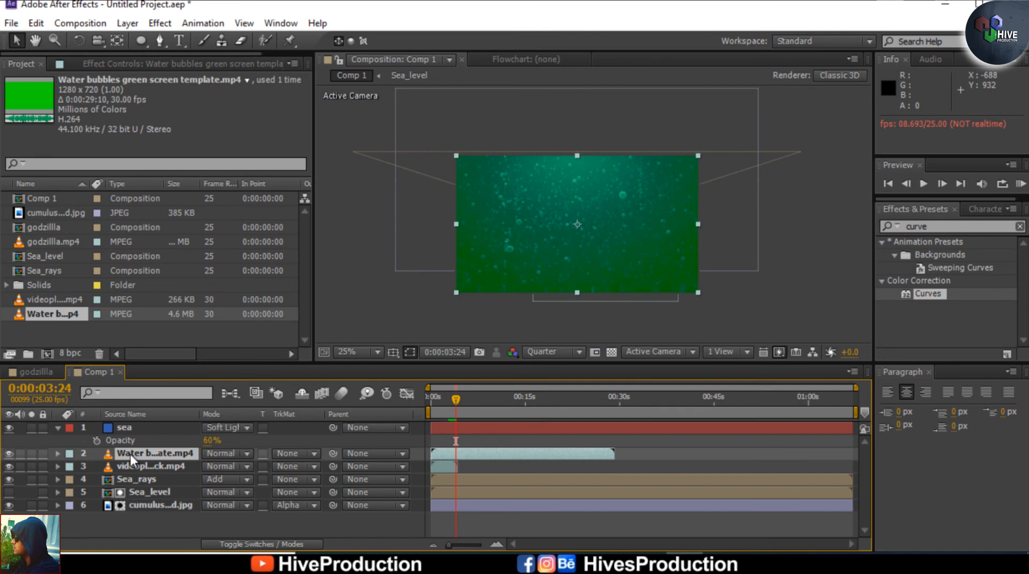
Set the rotation of the water bubbles layer to 180°
key("r")
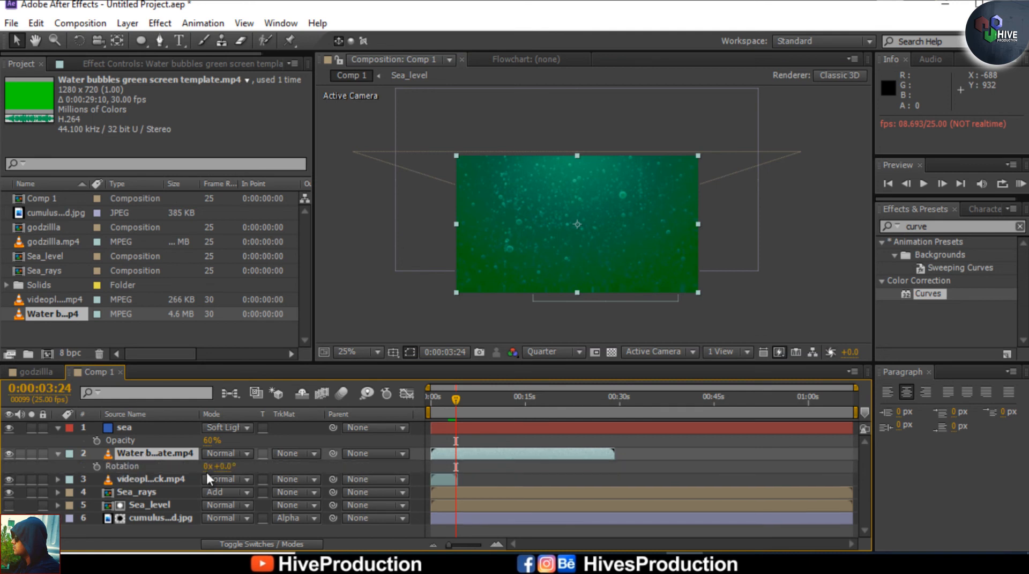
left_click_drag(226, 474, 235, 474)
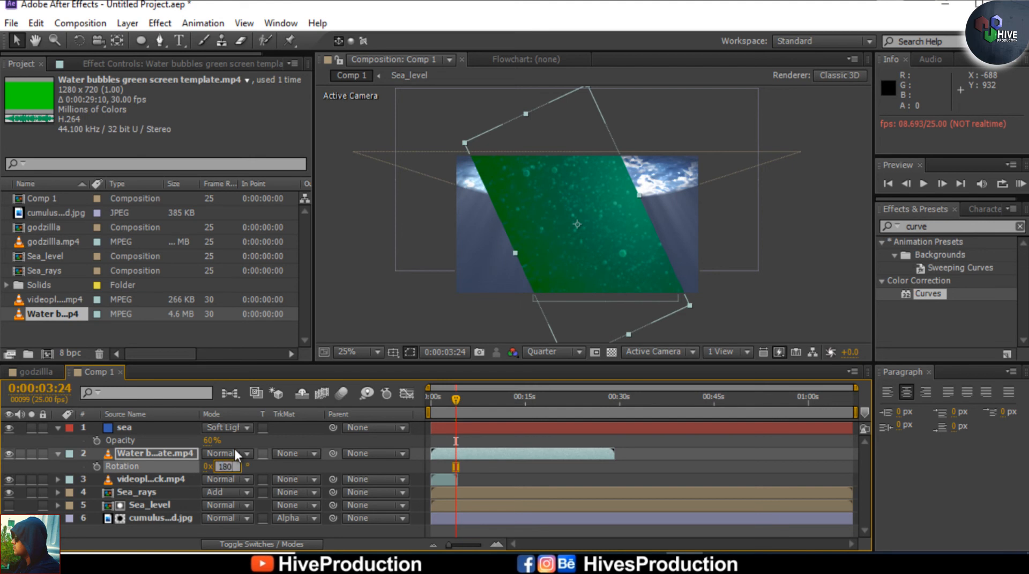
key("Return")
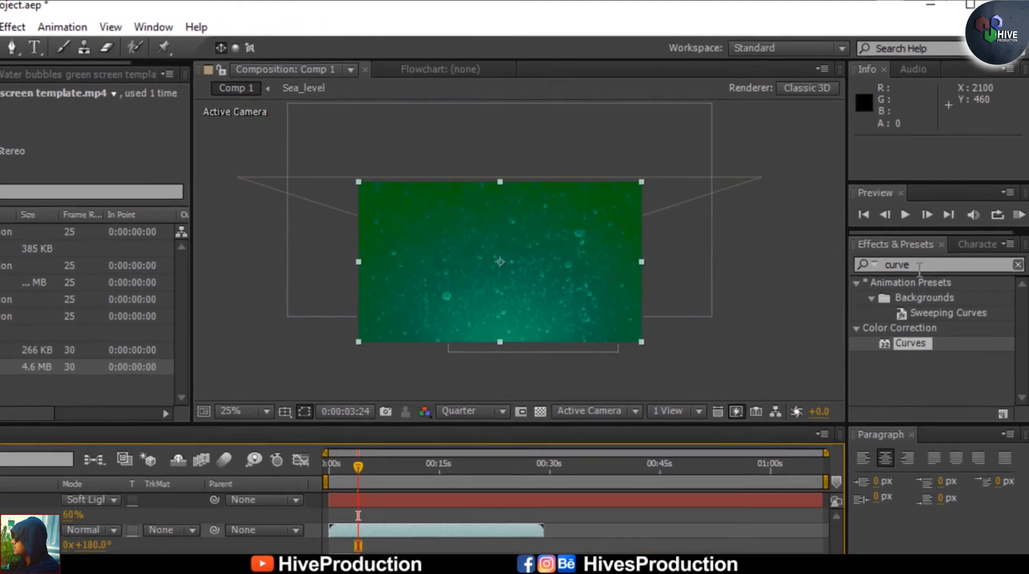
Apply the Keylight (1.2) effect to the water bubbles layer and sample its green background as the Screen Colour
left_click(887, 237)
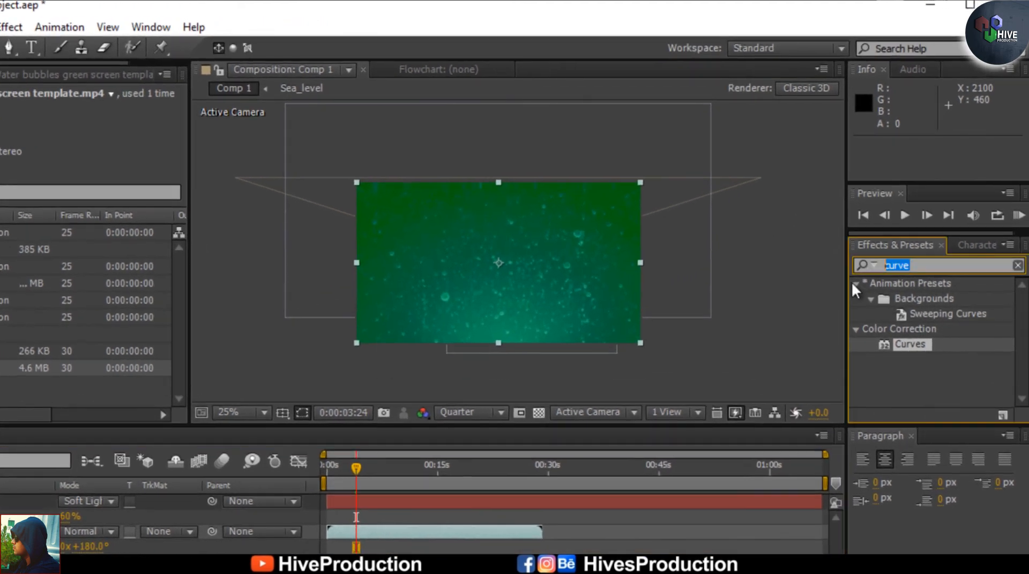
type("keyli")
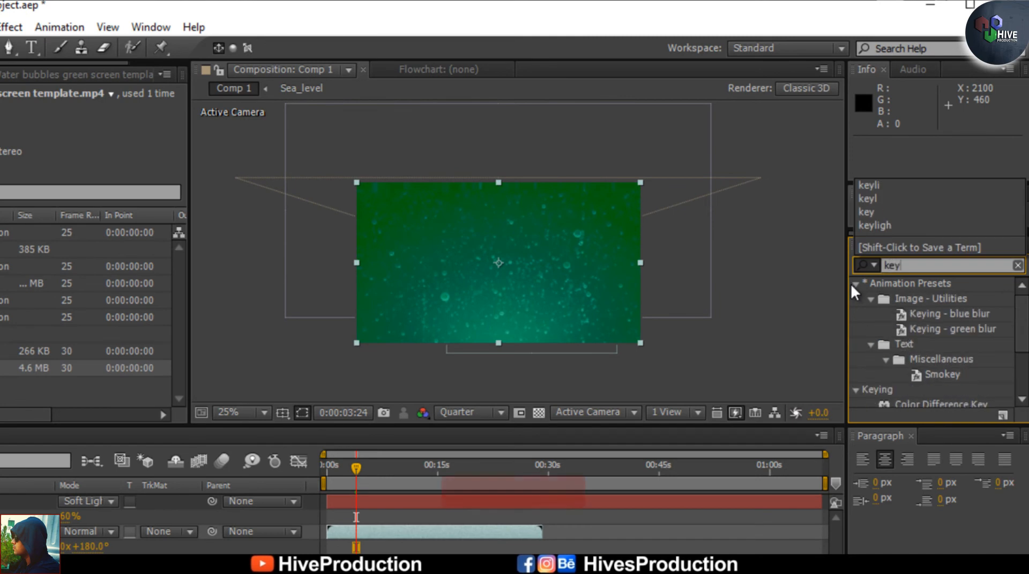
left_click_drag(915, 298, 461, 531)
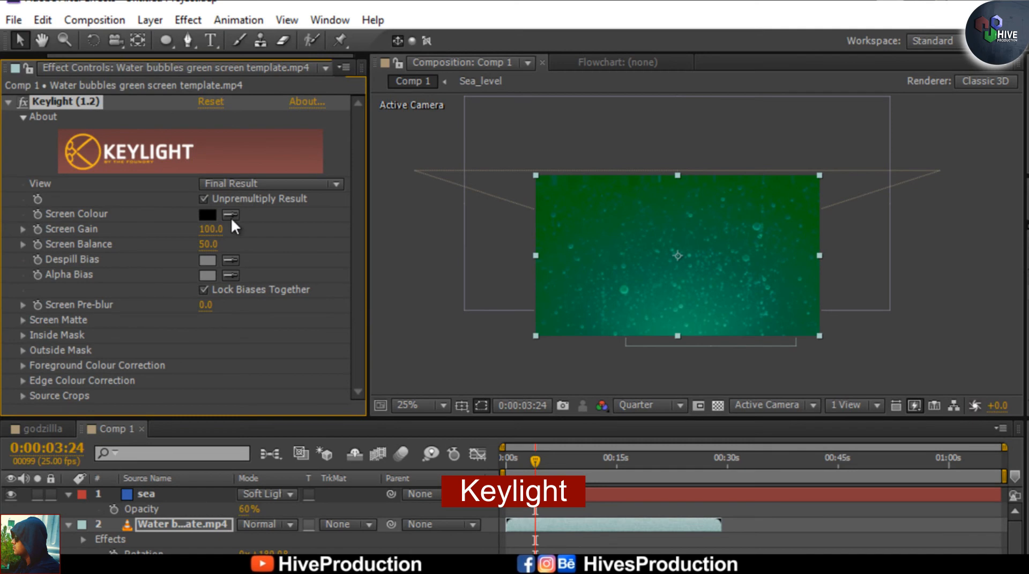
left_click(231, 215)
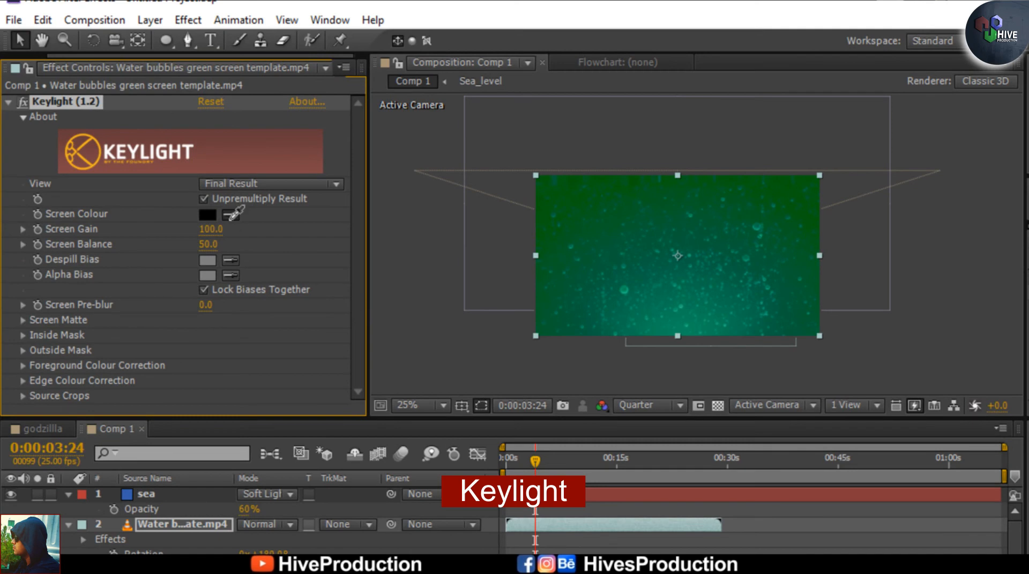
left_click(586, 233)
Examine the keyed bubbles around Godzilla at 50% magnification with the preview resolution set to Full
key("period")
left_click(678, 405)
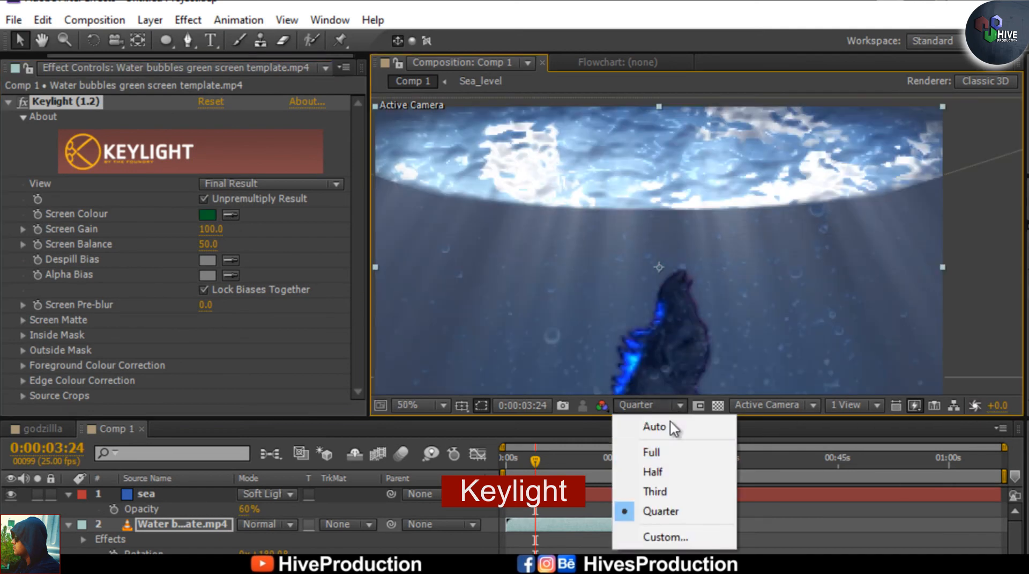
left_click(670, 455)
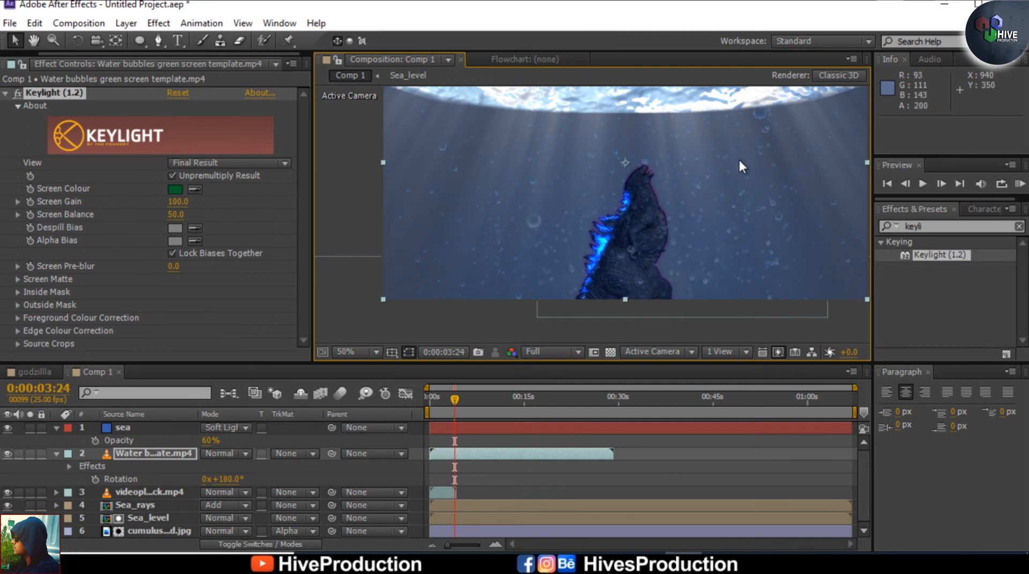
scroll(730, 184, "down", 1)
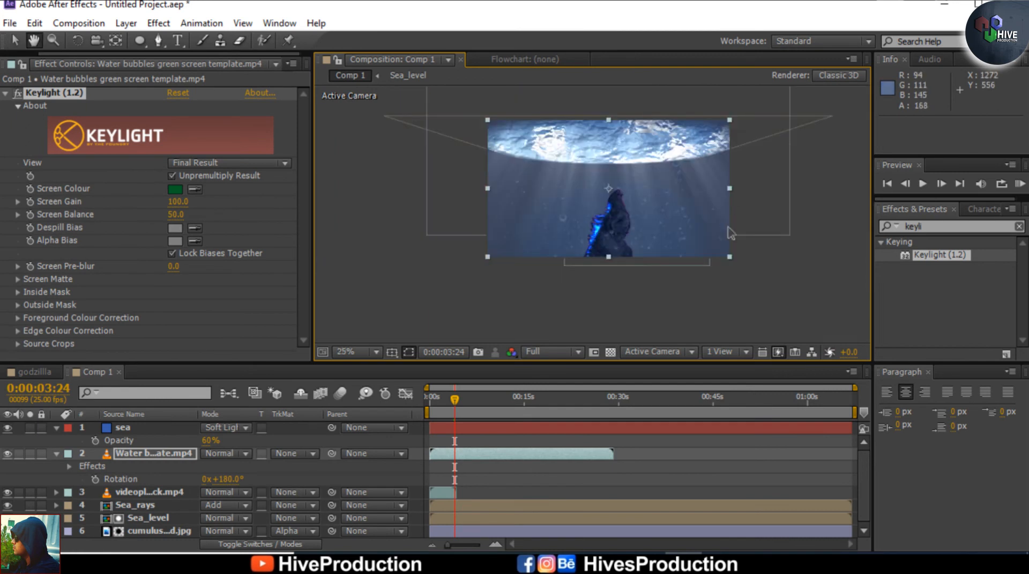
Set the preview resolution to Quarter and play the composition from 0:00:00:24 to check the keyed bubbles in motion
left_click(552, 352)
left_click(554, 360)
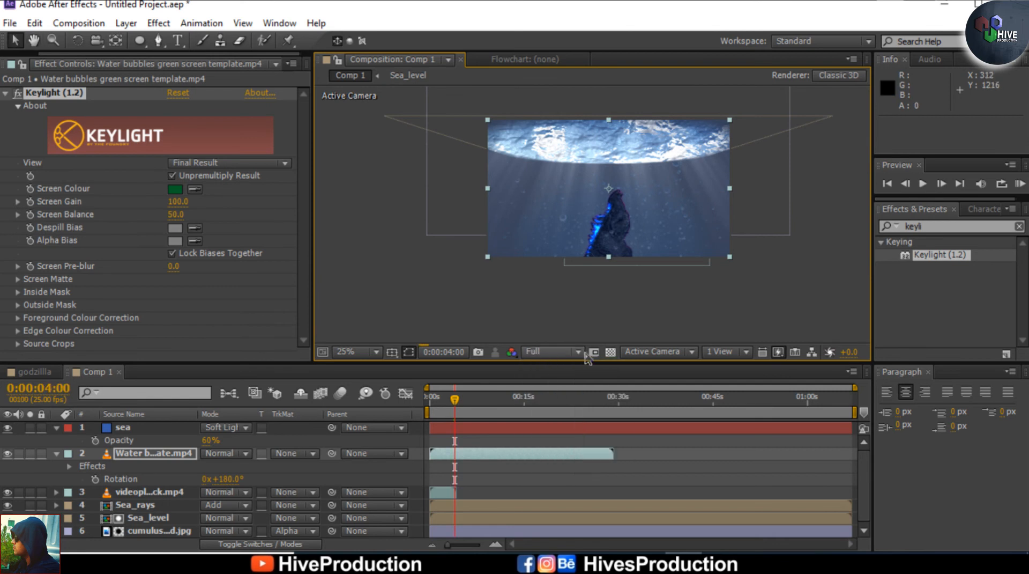
left_click(579, 353)
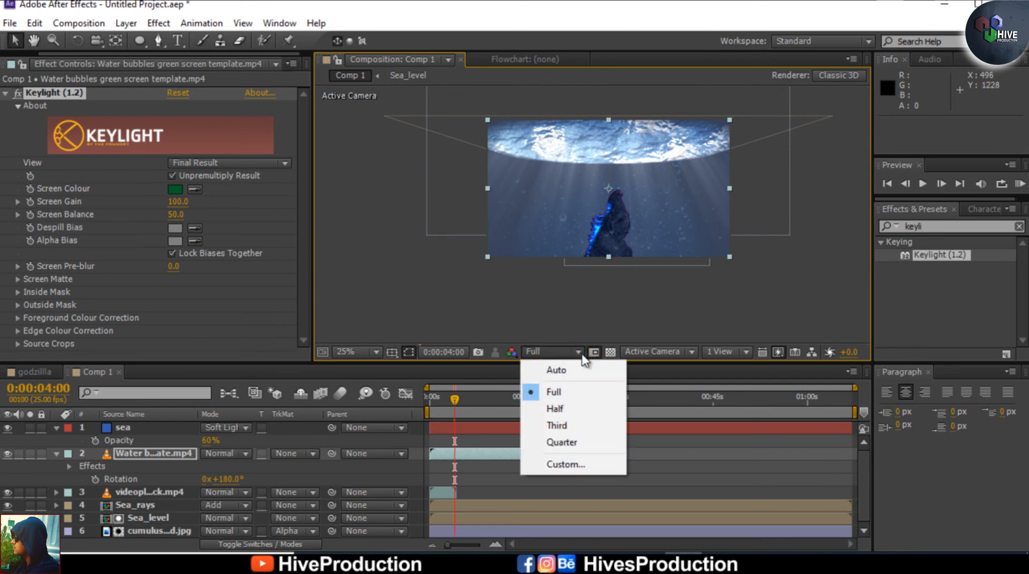
left_click(562, 442)
left_click(651, 259)
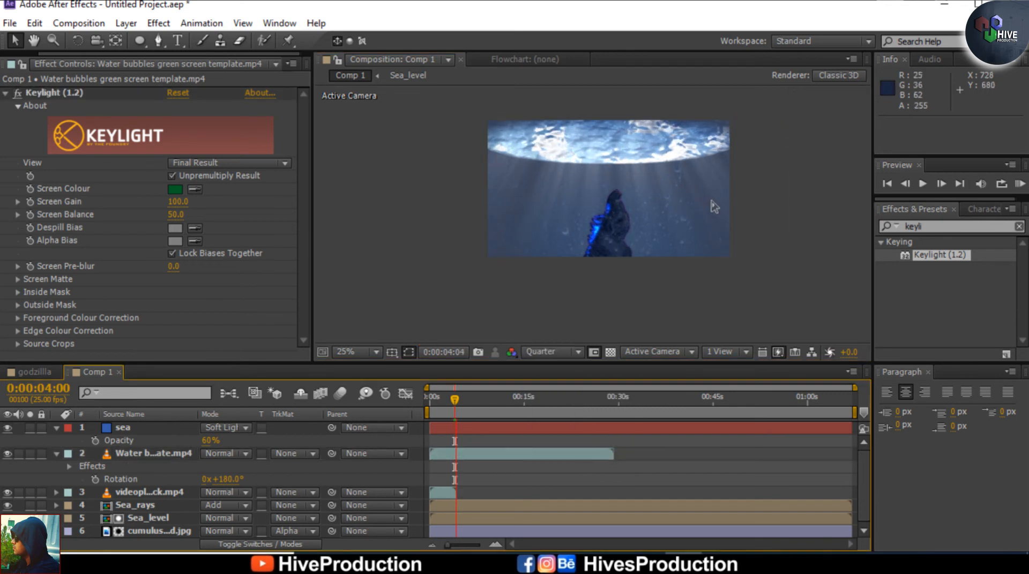
left_click(435, 398)
key("space")
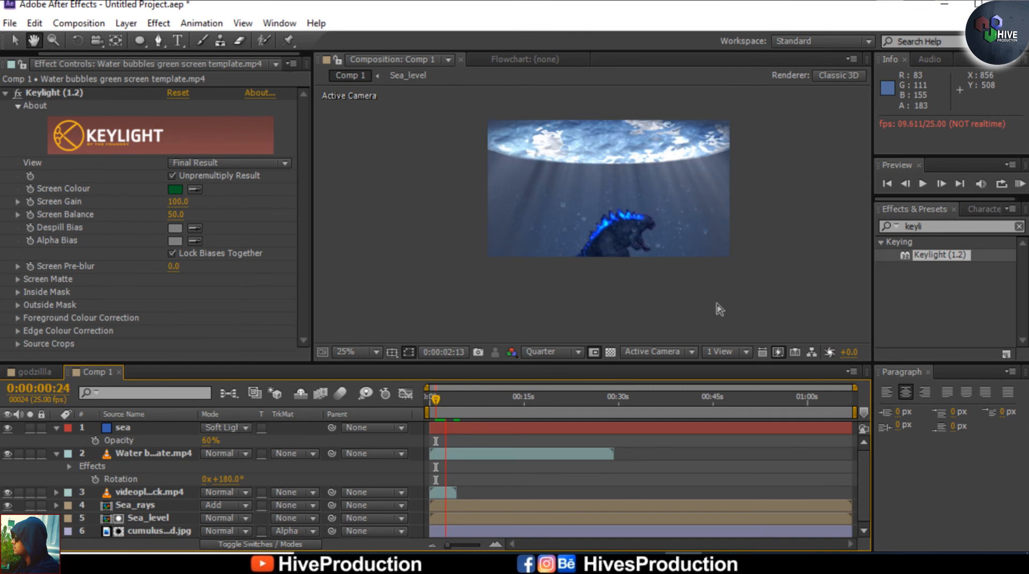
key("v")
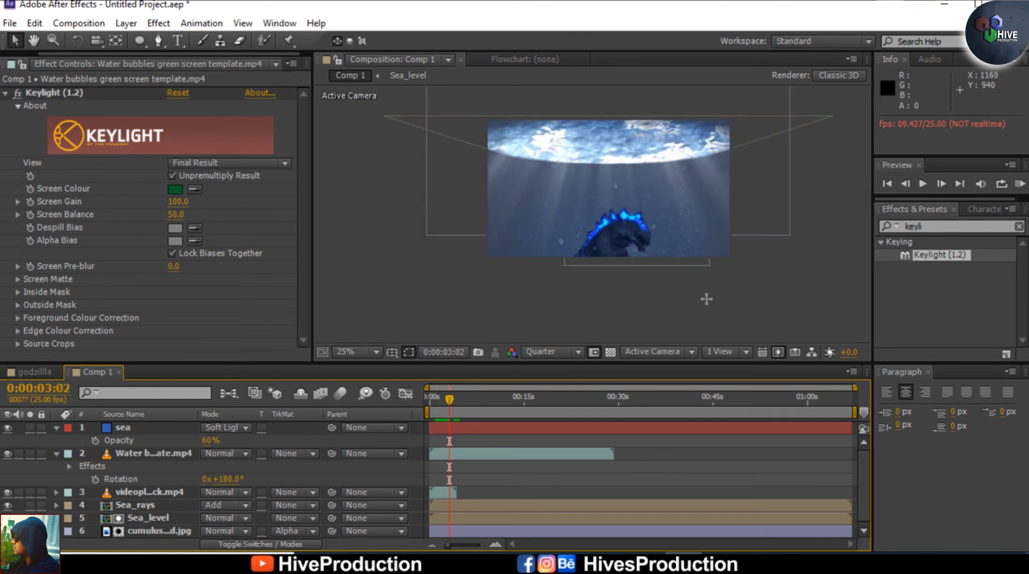
Import the school-of-fishes green screen video from the Godzilla folder and place it in Comp 1 directly below the videoplayback layer
left_click(156, 451)
left_click(140, 427)
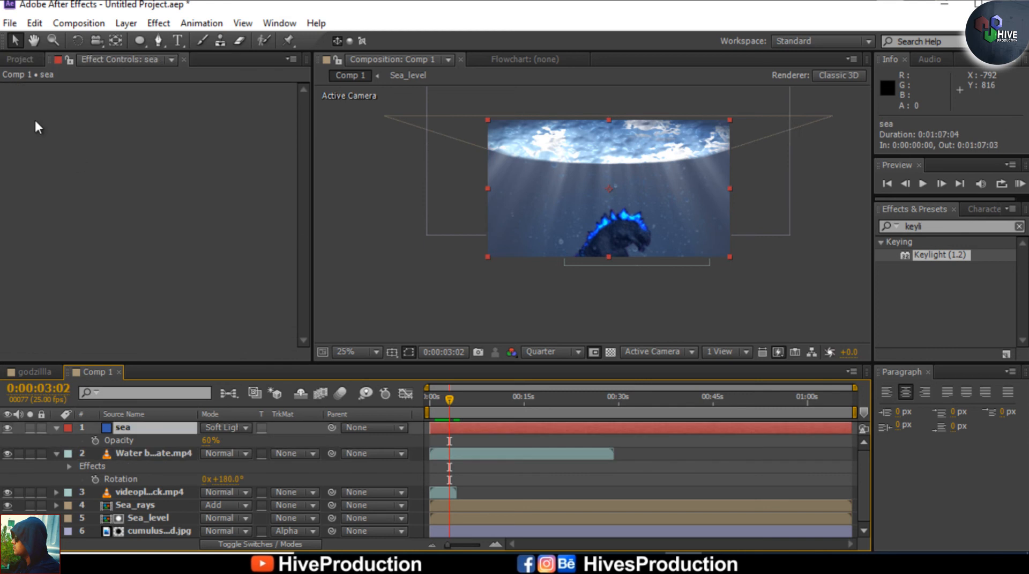
left_click(18, 60)
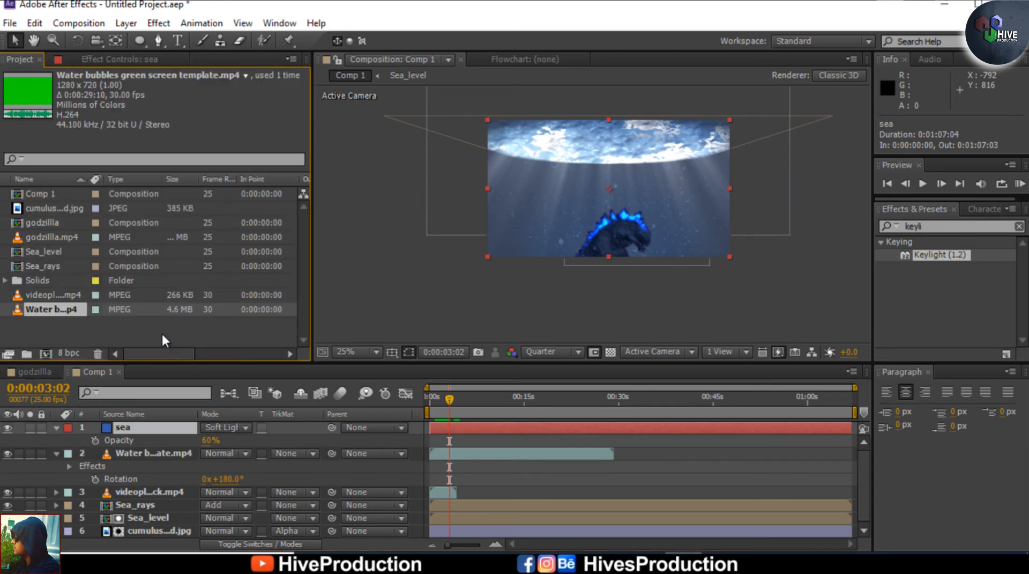
double_click(162, 333)
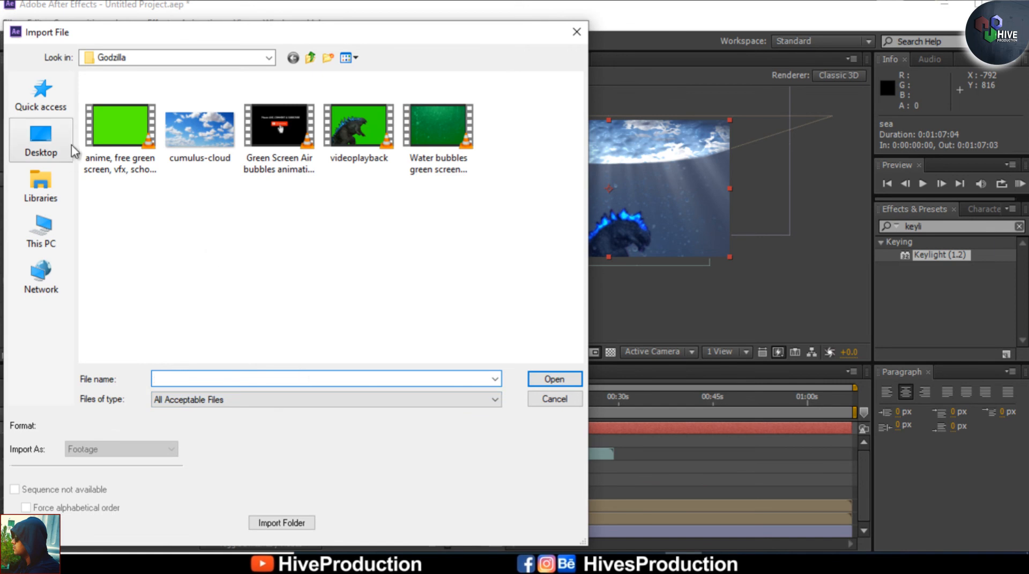
left_click(115, 132)
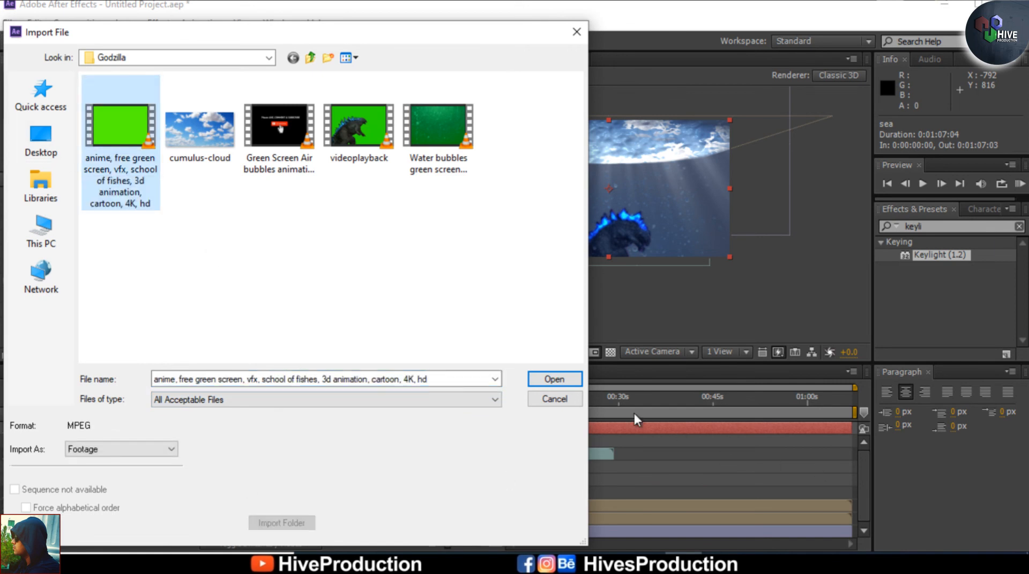
left_click(562, 379)
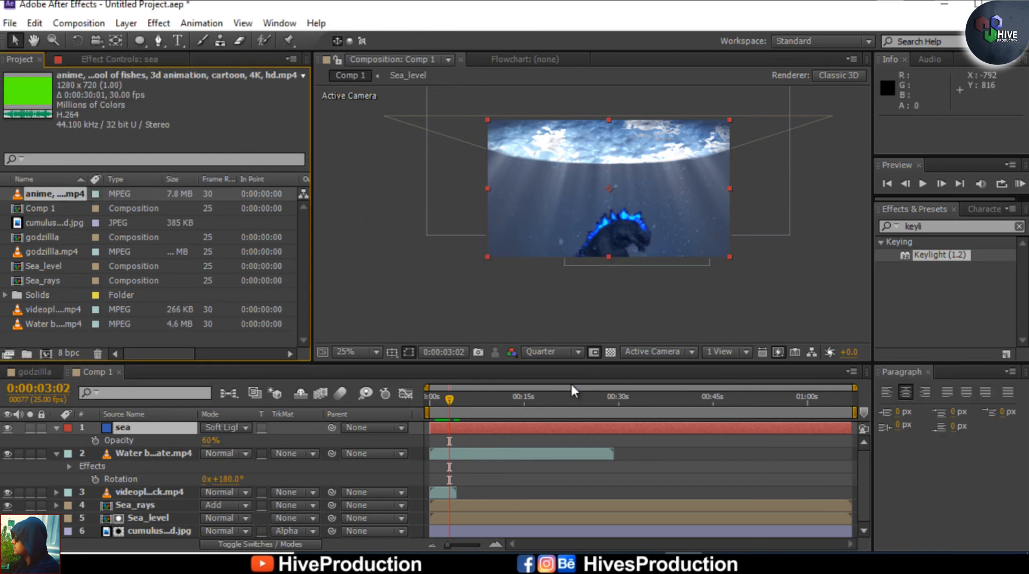
left_click_drag(53, 194, 138, 499)
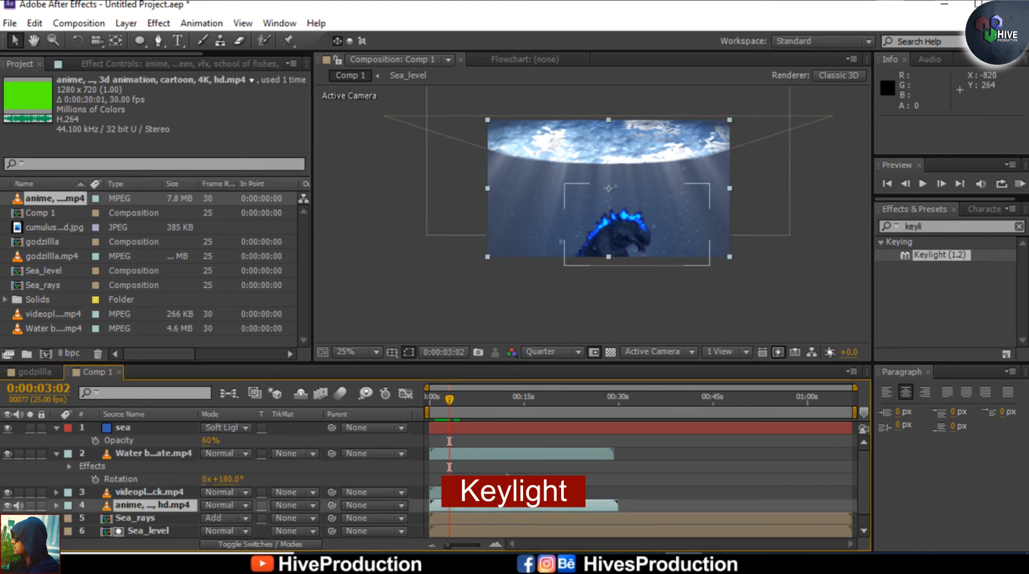
Apply Keylight (1.2) to the fish layer and sample the green background as its Screen Colour
scroll(572, 194, "up", 2)
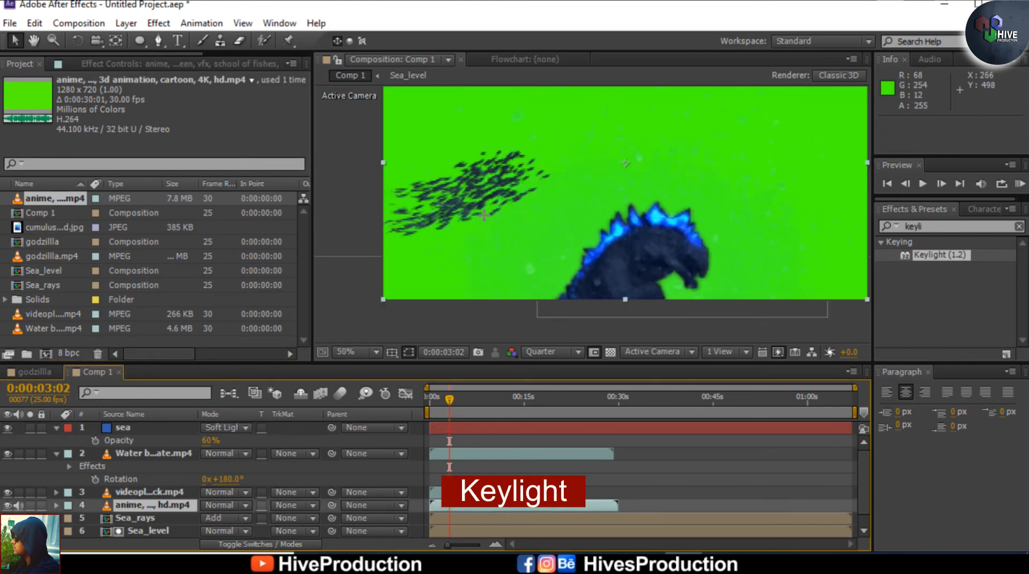
left_click_drag(939, 255, 472, 504)
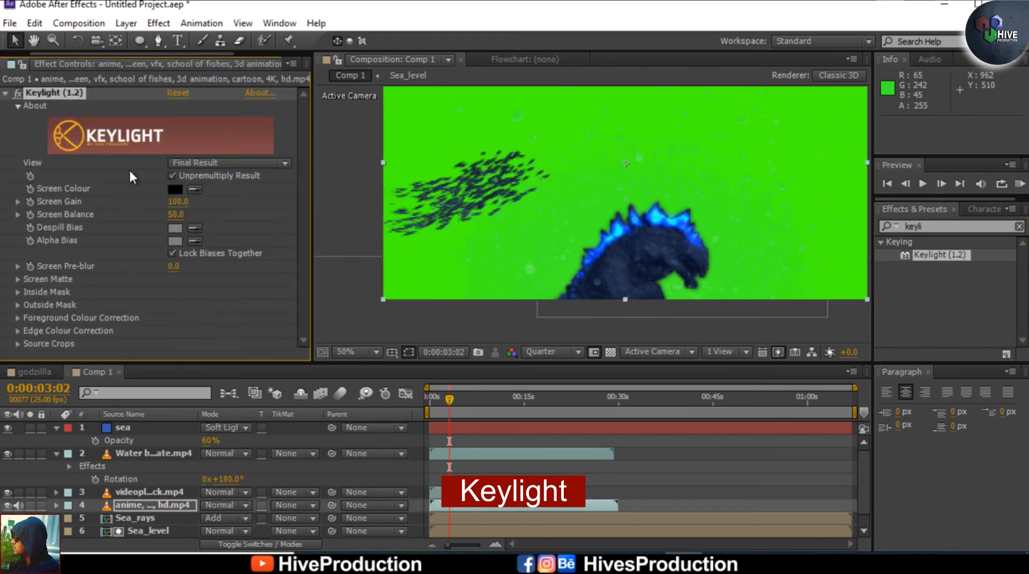
left_click(195, 189)
left_click(568, 244)
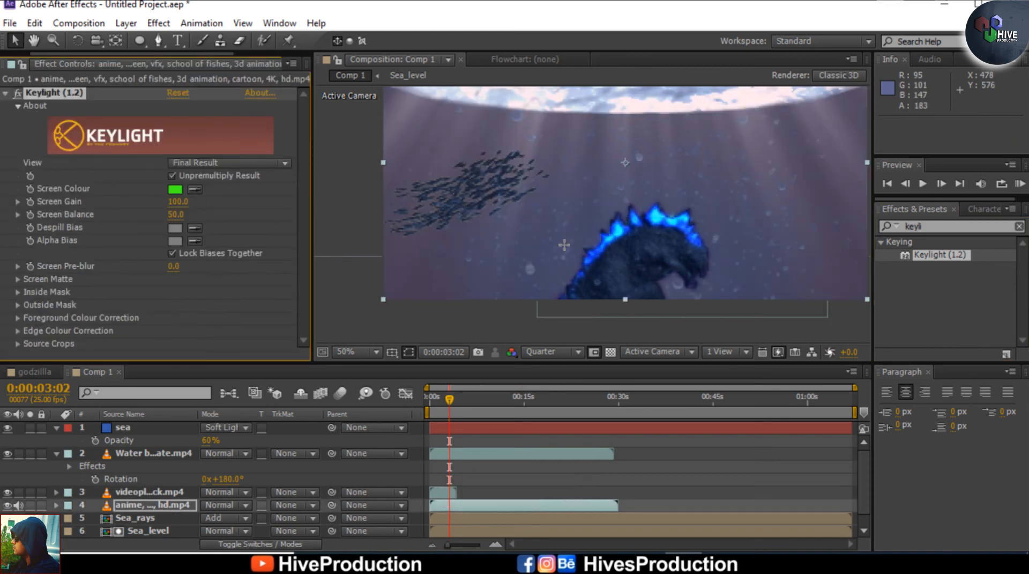
scroll(572, 243, "down", 1)
Time-stretch the fish layer to a new duration of 0:00:10:01, holding its in-point in place
right_click(466, 502)
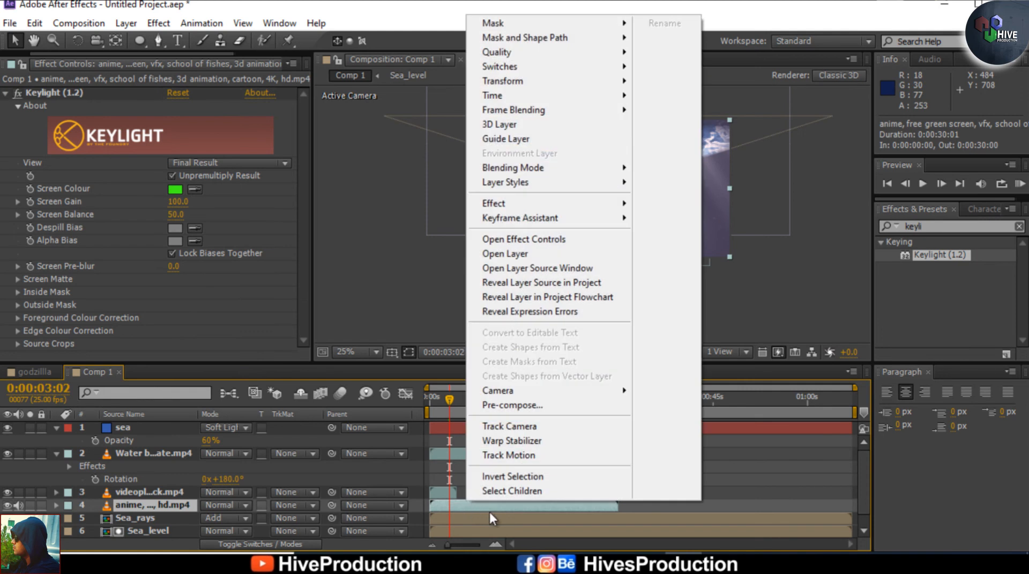
left_click(452, 513)
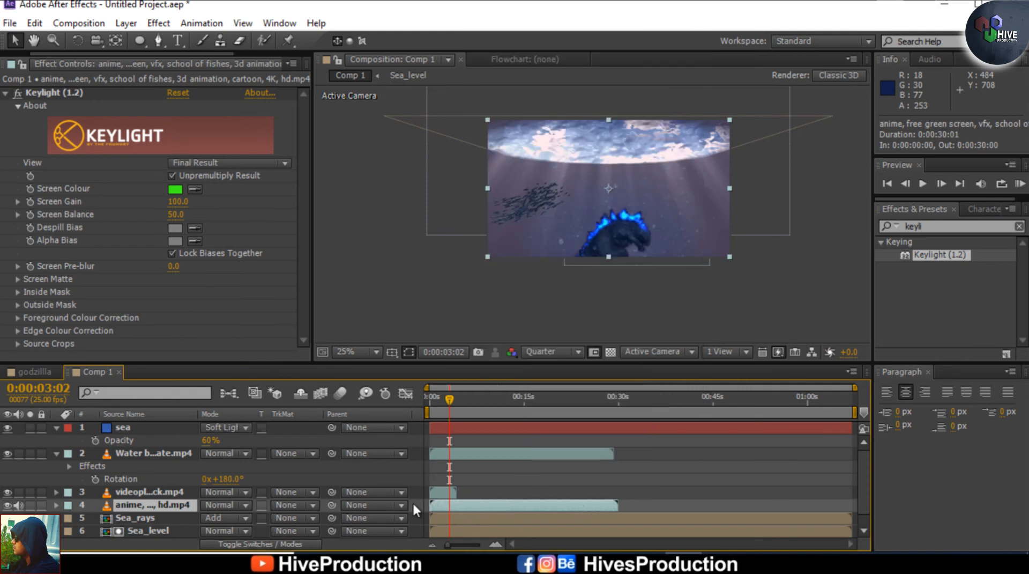
right_click(488, 506)
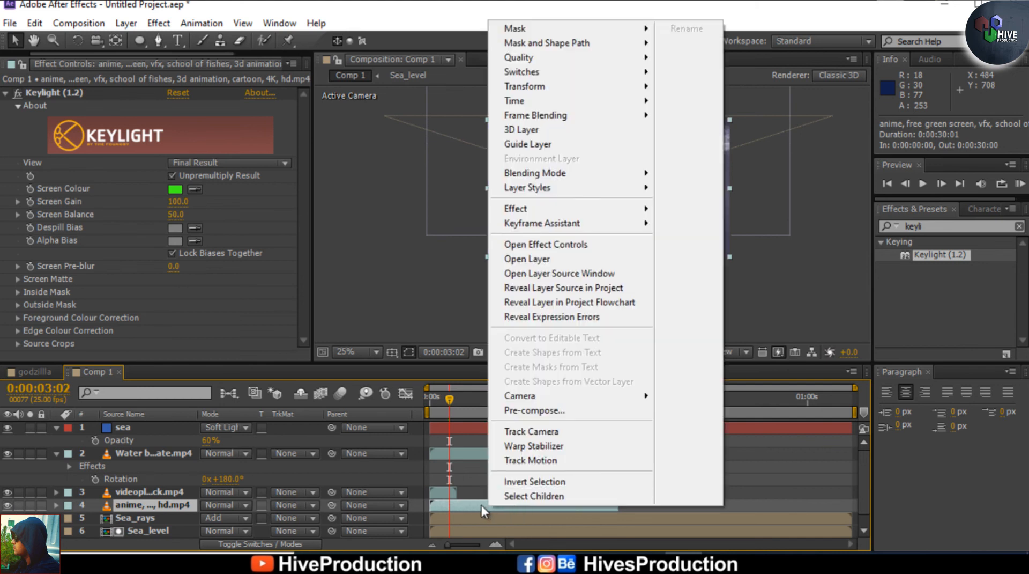
mouse_move(569, 101)
left_click(743, 137)
left_click_drag(494, 254, 489, 252)
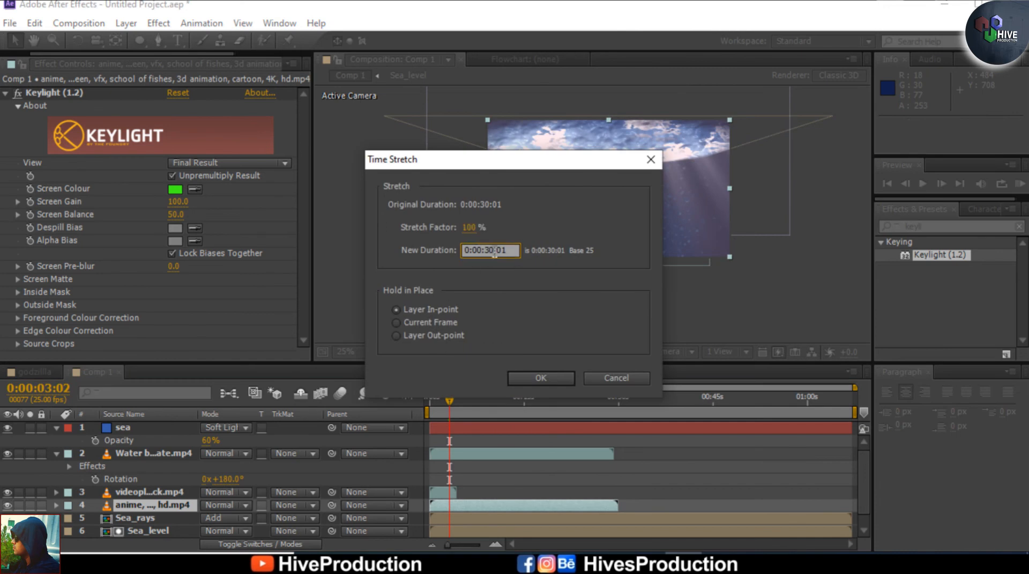
type("1")
key("Return")
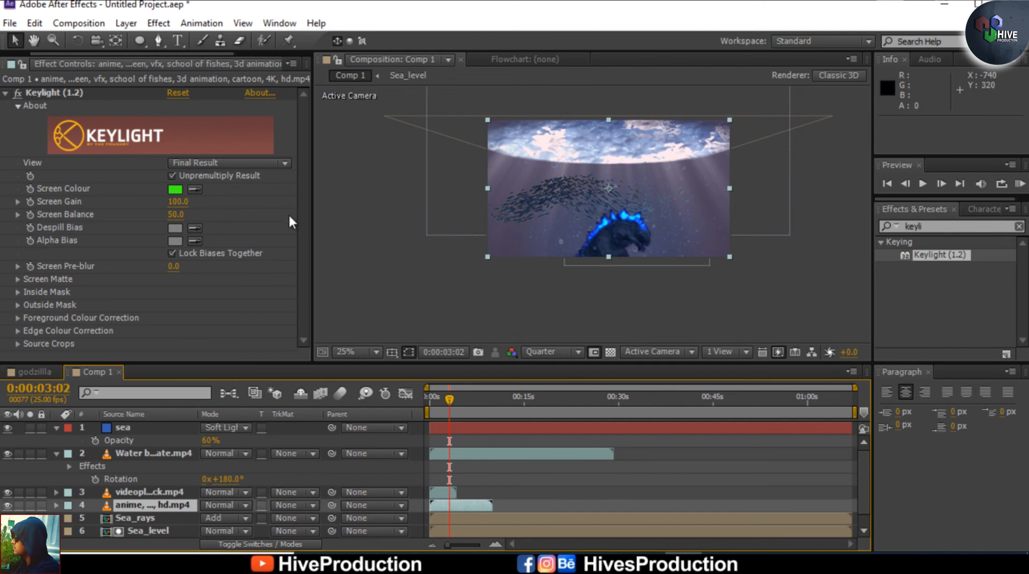
Scale the fish layer to 35% and set its Keylight Screen Gain to 120
type("s")
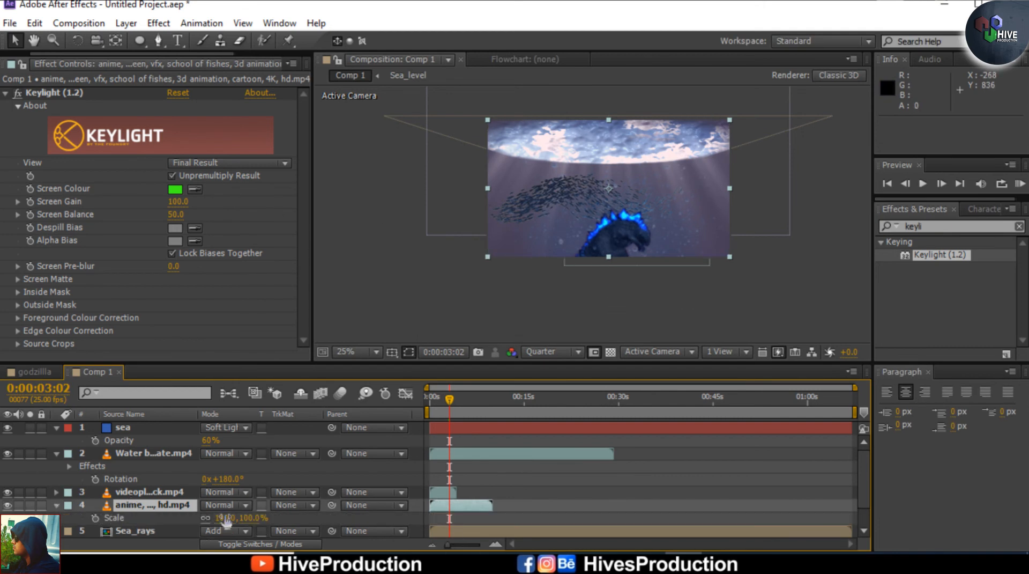
type("35")
key("Return")
scroll(592, 215, "up", 2)
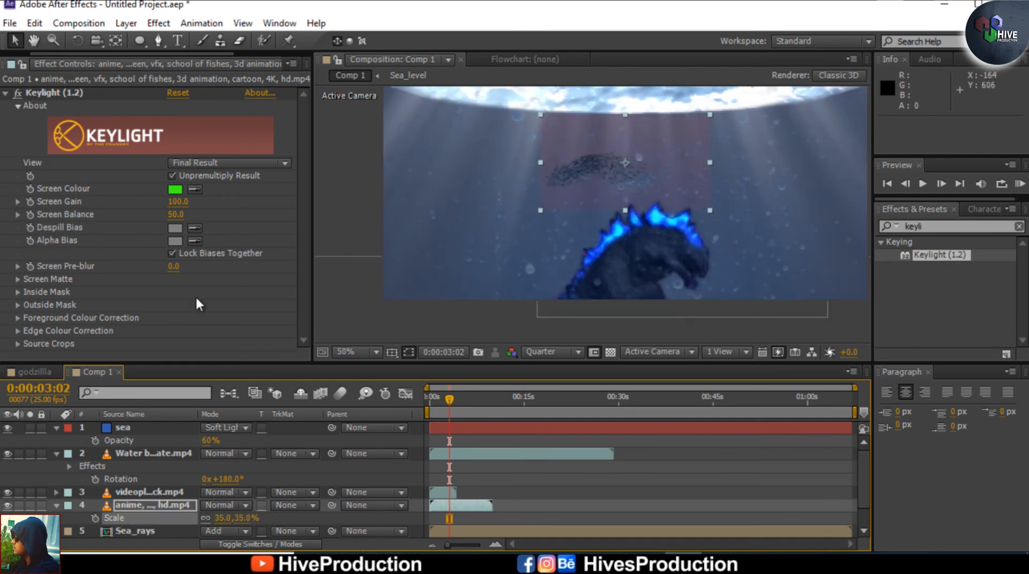
left_click(178, 201)
type("120")
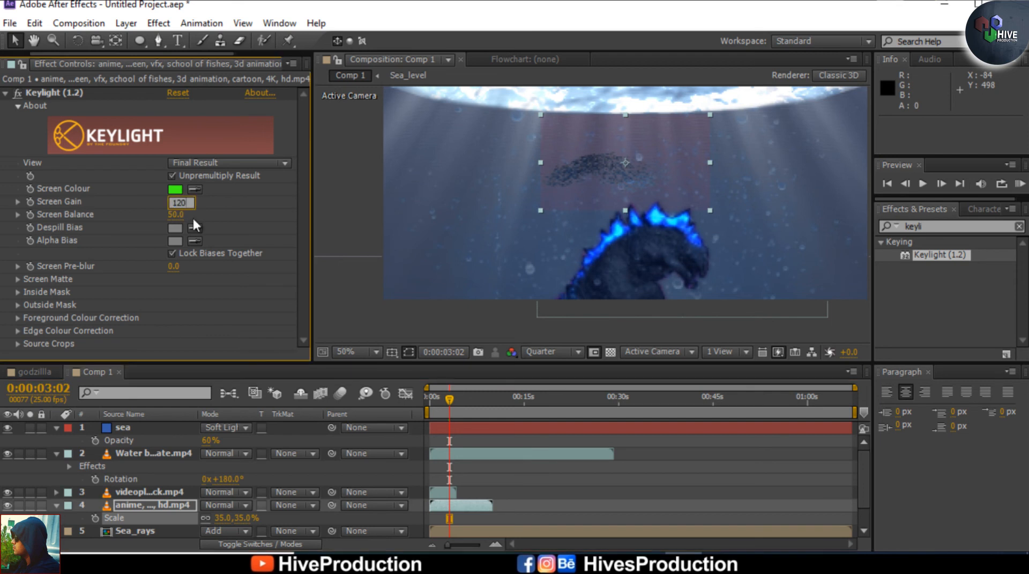
key("Return")
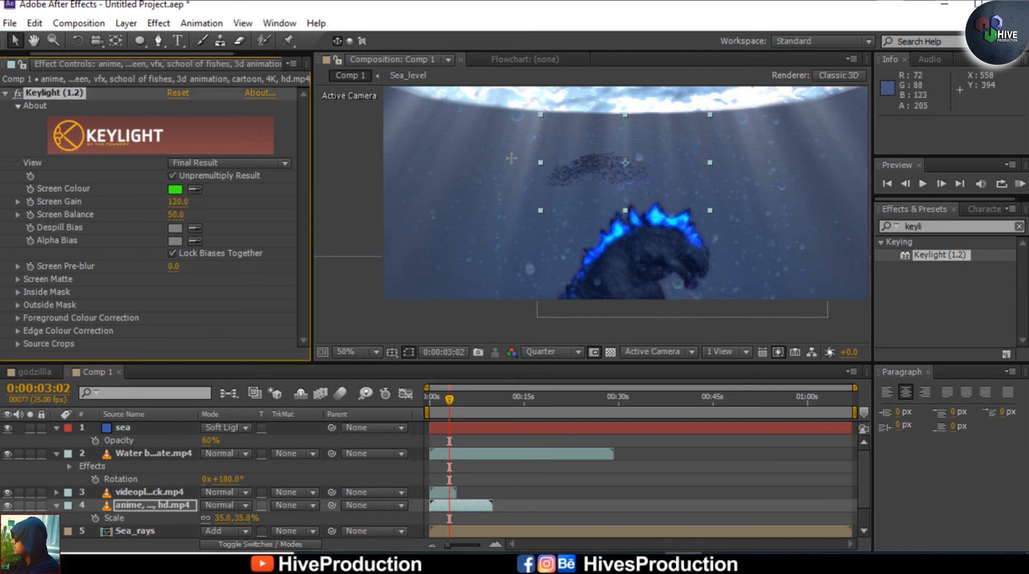
Clear the effects search text while keeping the fish layer selected
left_click(129, 504)
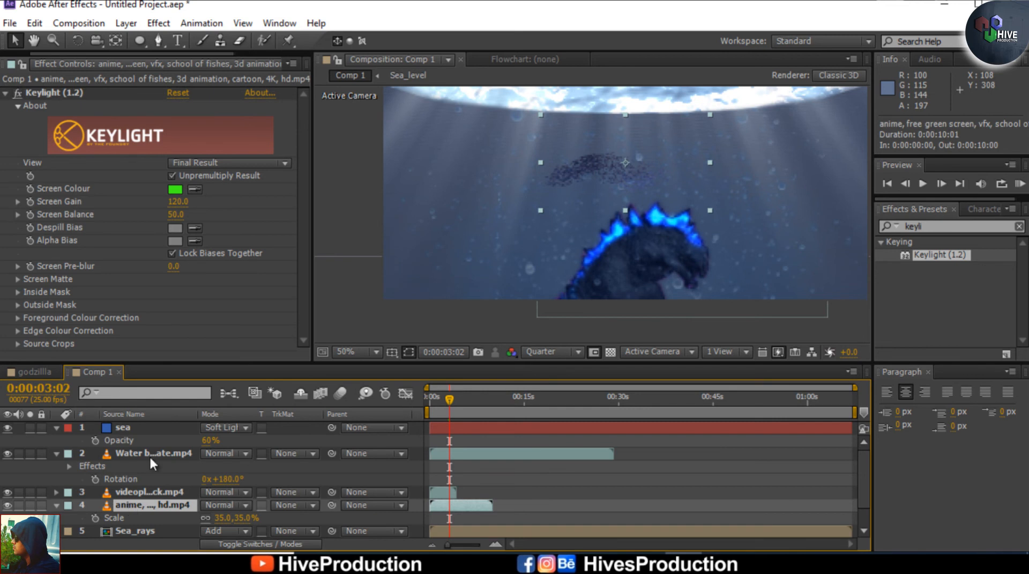
key("comma")
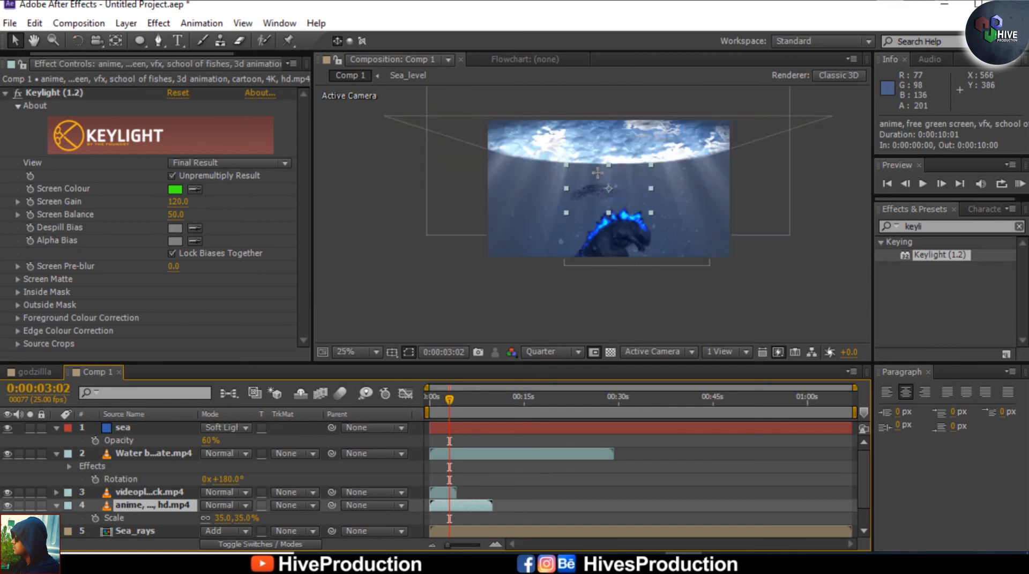
left_click(47, 93)
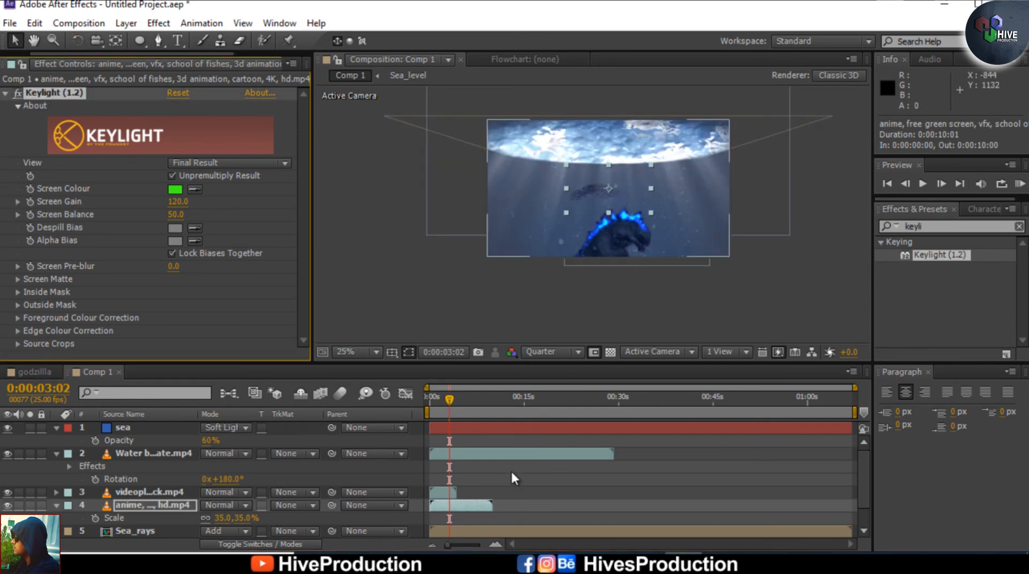
left_click(929, 228)
left_click_drag(929, 228, 886, 236)
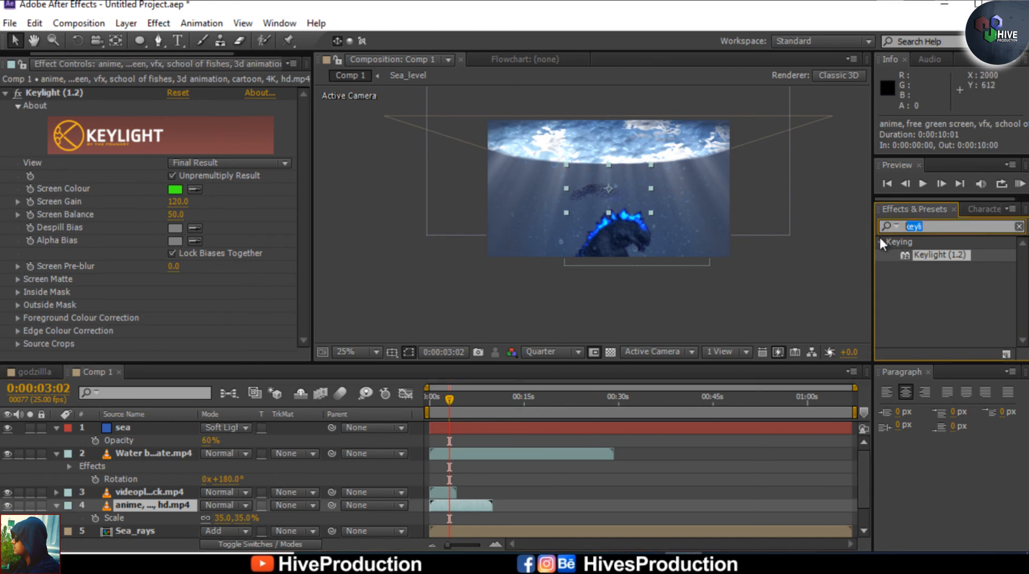
key("BackSpace")
Undo the fish layer's Screen Gain and scale changes and turn off the region of interest
left_click(36, 38)
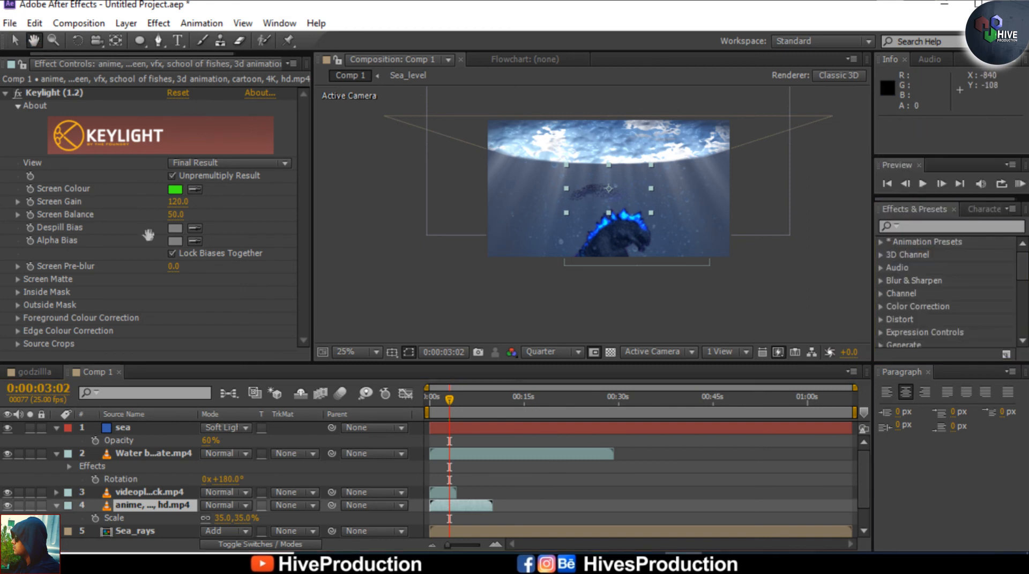
left_click_drag(600, 204, 572, 248)
left_click(15, 40)
left_click_drag(559, 236, 470, 294)
key("ctrl+z")
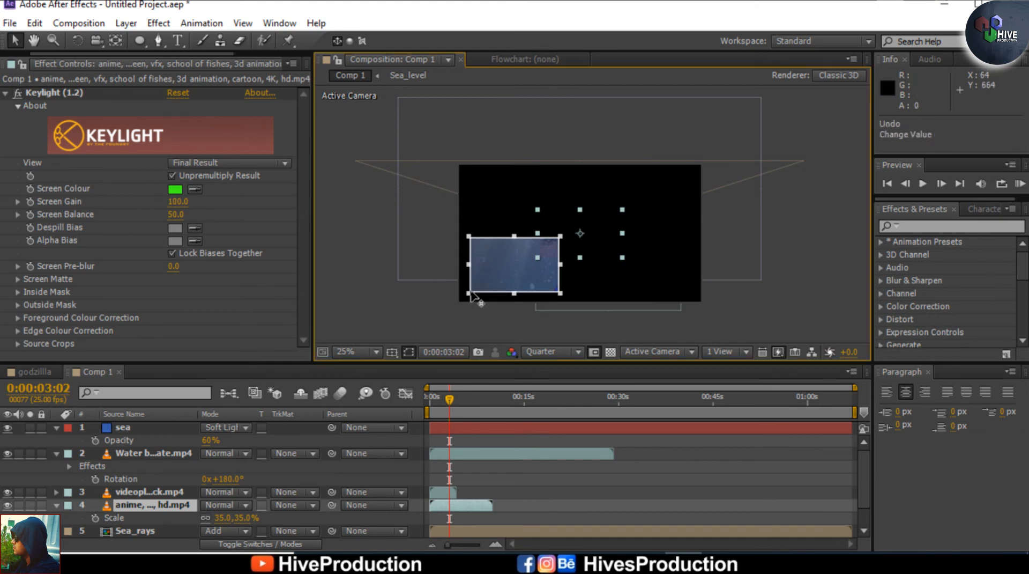
key("ctrl+z")
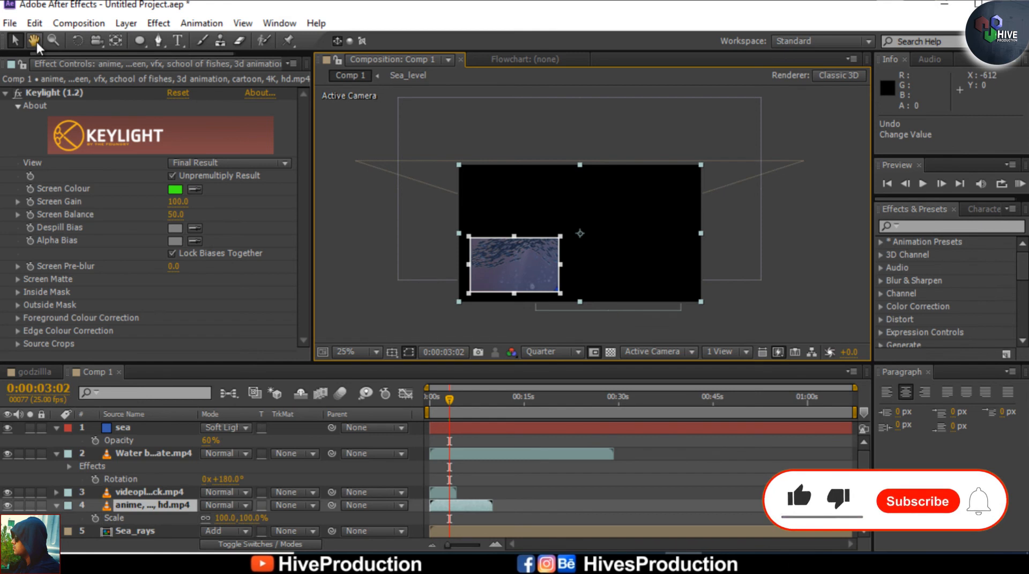
left_click(594, 352)
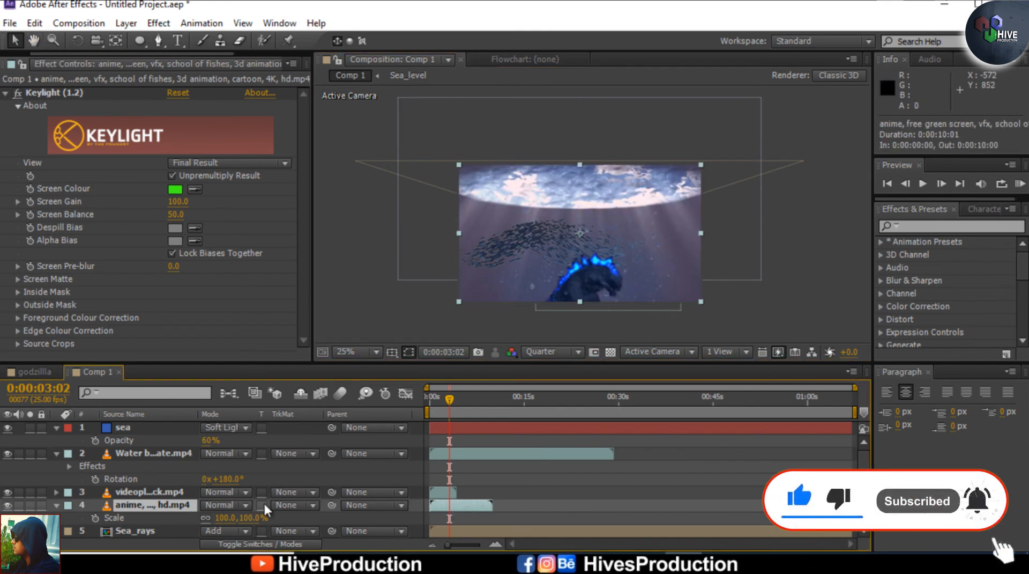
Set the fish layer's scale to 35% and its Keylight Screen Gain to 120
left_click(223, 517)
type("35")
key("Return")
left_click(176, 203)
type("120")
key("Return")
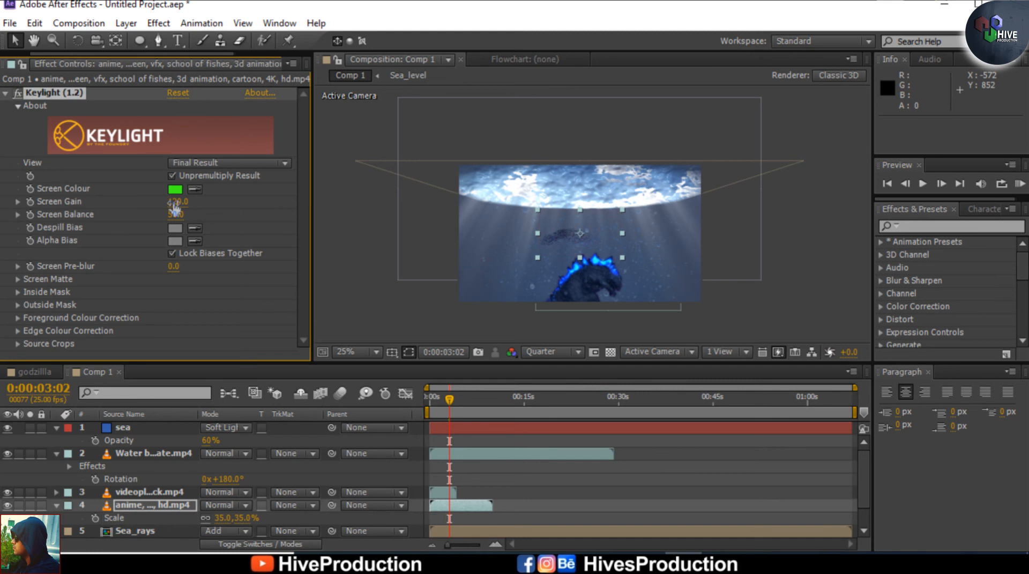
Move the school of fish to the left side of the frame, at a position of about 204, 400
left_click_drag(555, 234, 474, 249)
scroll(503, 245, "up", 2)
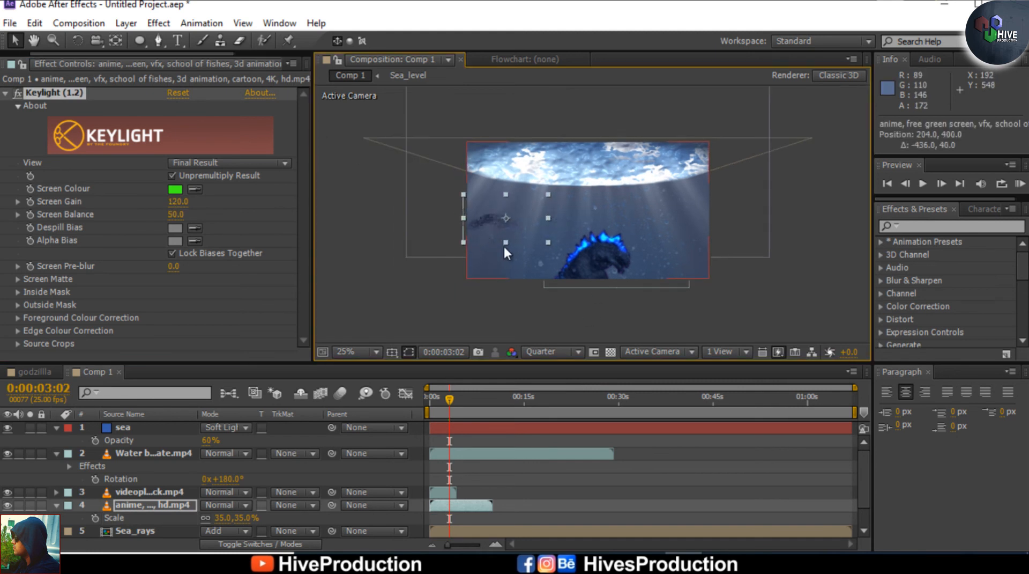
scroll(458, 258, "down", 2)
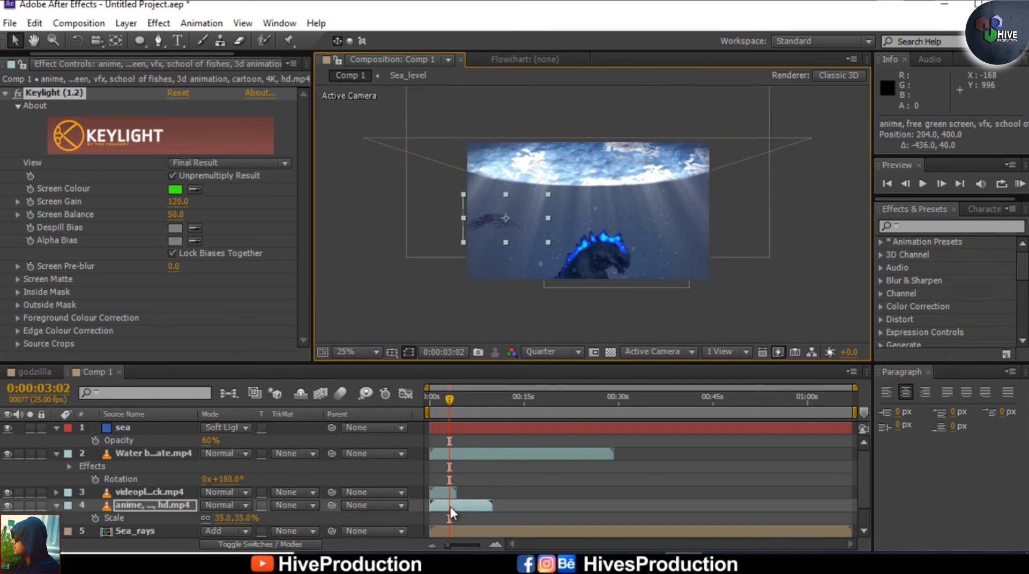
Duplicate the fish layer and place the copy above the videoplayback layer
left_click(448, 504)
key("ctrl+d")
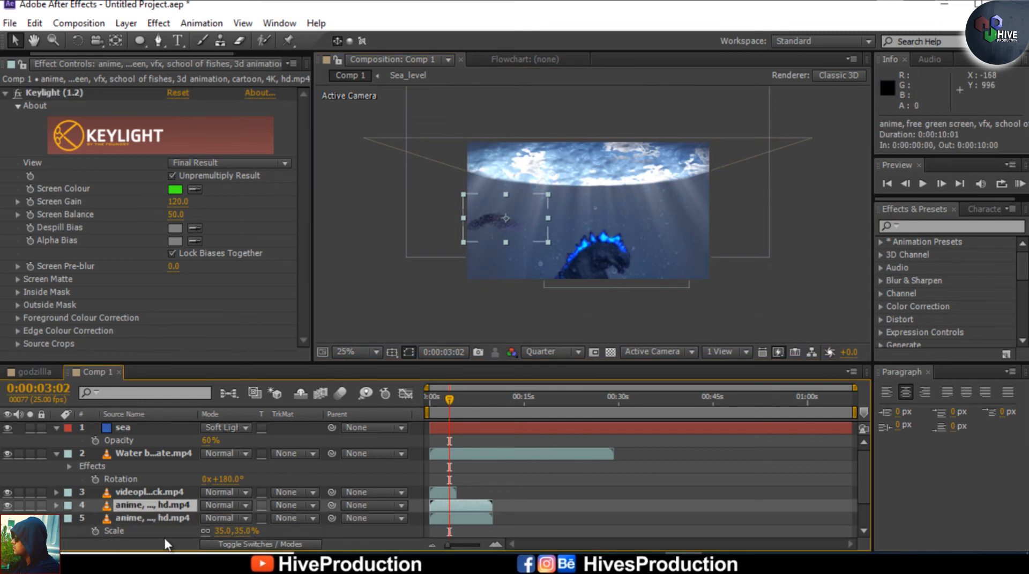
left_click_drag(145, 507, 146, 490)
Move the copied fish school to the right of Godzilla at about 1148, 520 and scale it to 50%
left_click_drag(501, 232, 680, 255)
key("s")
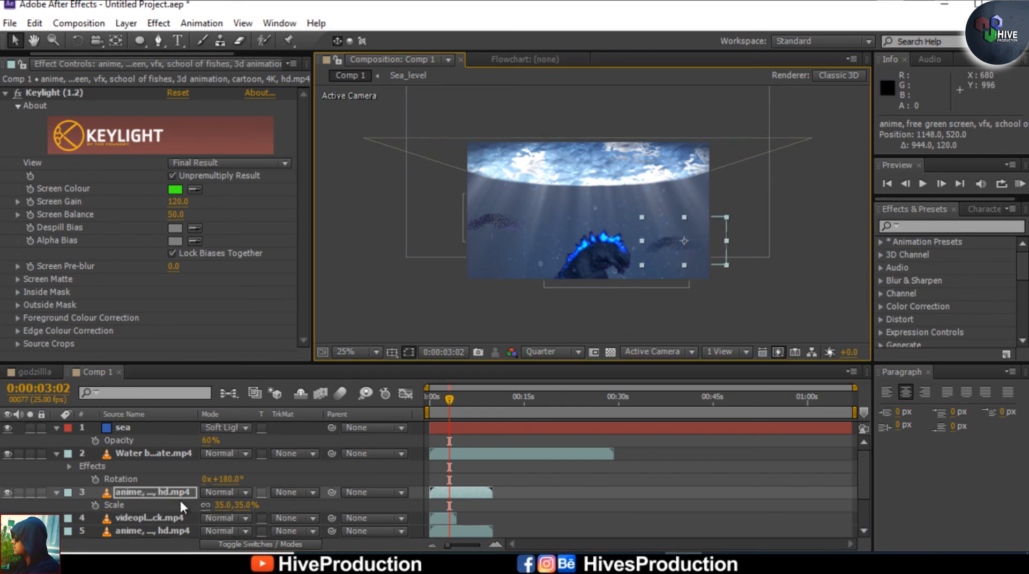
left_click(217, 505)
type("50")
key("Return")
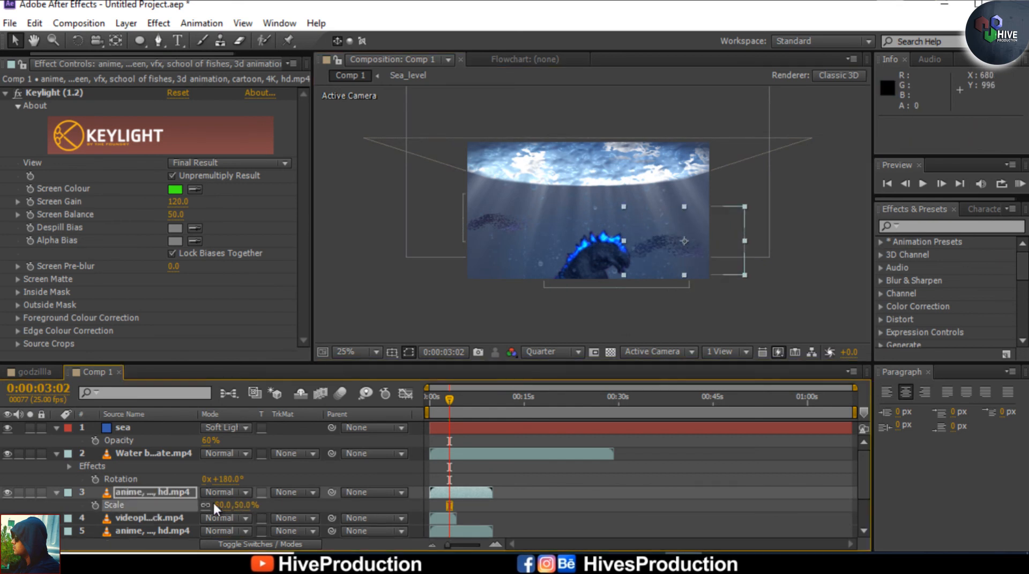
Rotate the copied fish layer by 180° and reposition it to about 1204, 548
key("r")
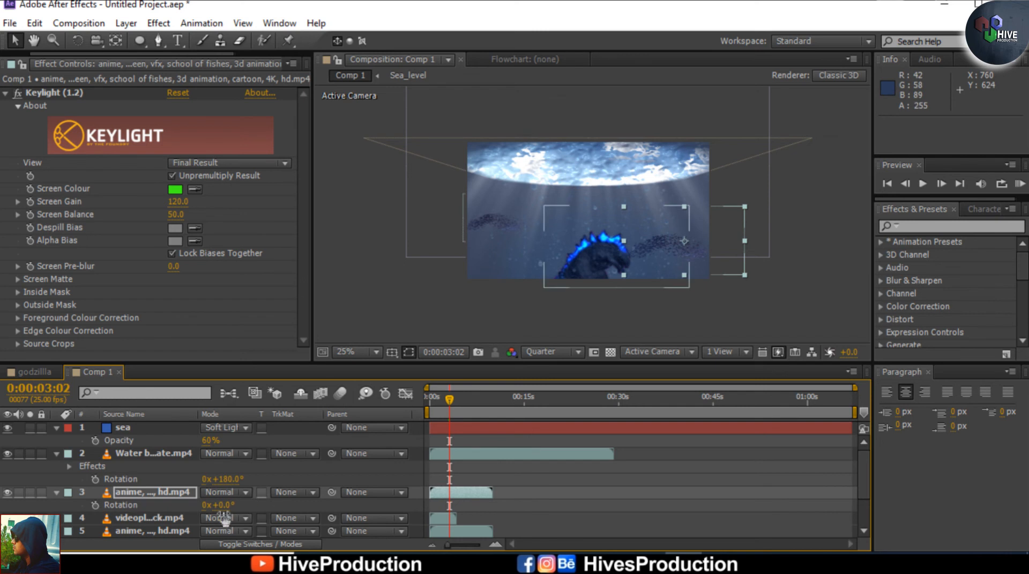
left_click(223, 504)
key("Return")
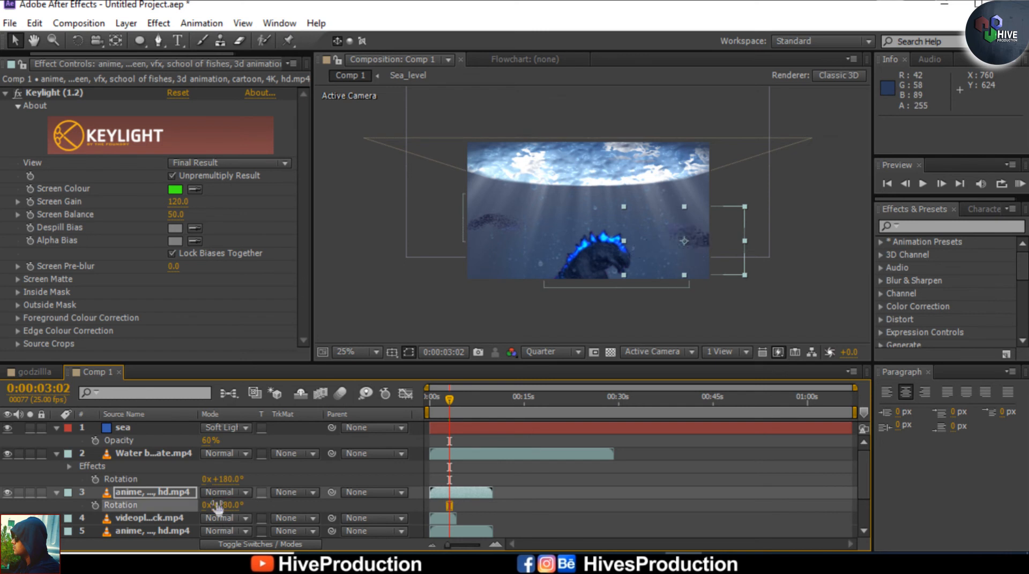
mouse_move(708, 240)
left_mouse_down()
mouse_move(715, 258)
mouse_move(733, 249)
mouse_move(695, 247)
left_mouse_up()
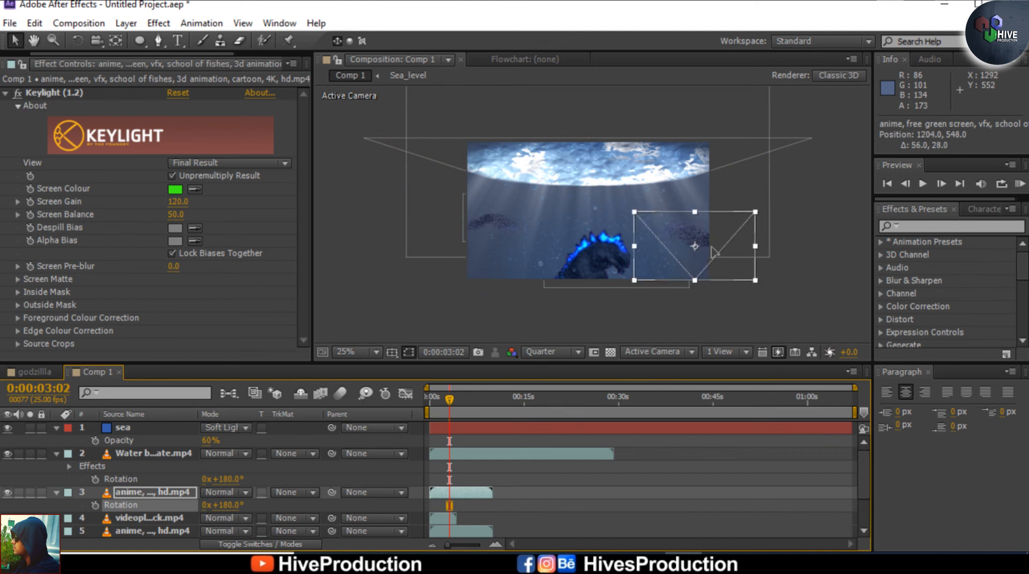
Shift the copied fish layer in the timeline so it starts at 0:00:02:04
left_click_drag(465, 492, 478, 491)
left_click(435, 399)
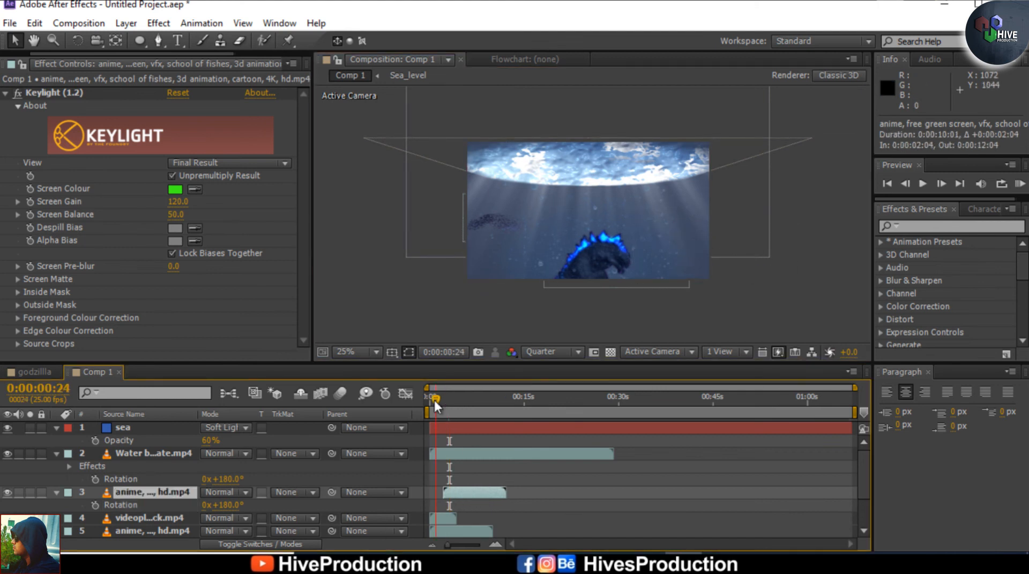
key("period")
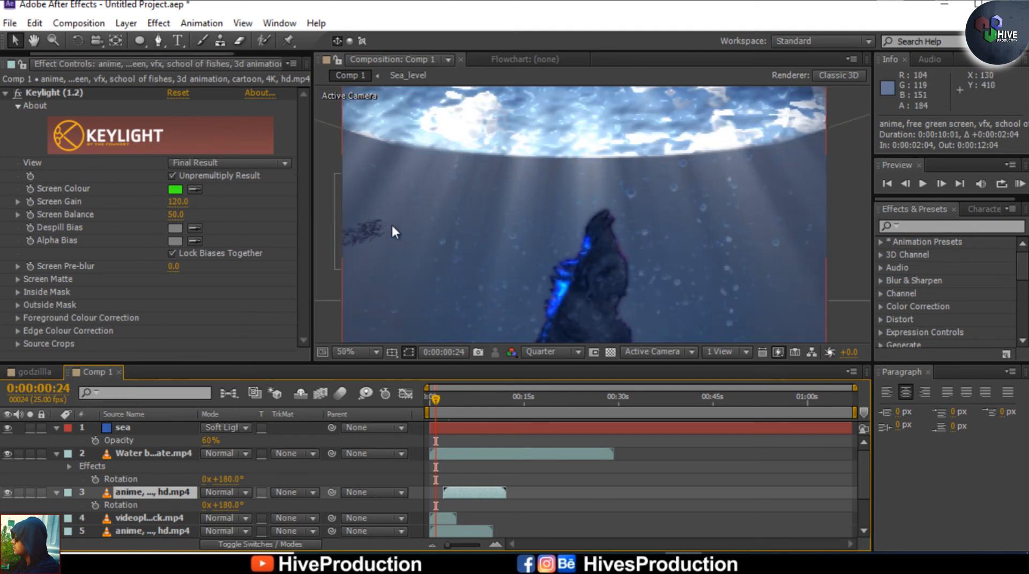
left_click_drag(438, 396, 456, 398)
key("comma")
Move the copied fish school closer to Godzilla, at about 968, 552, and collapse the open properties of the footage layers
left_click_drag(677, 247, 633, 253)
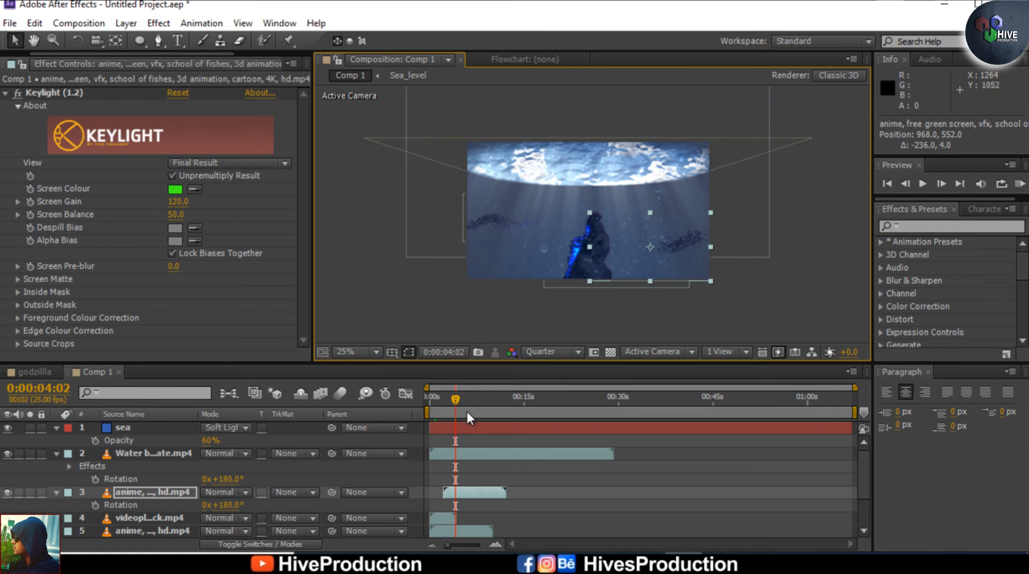
mouse_move(455, 399)
left_mouse_down()
mouse_move(475, 399)
mouse_move(448, 401)
left_mouse_up()
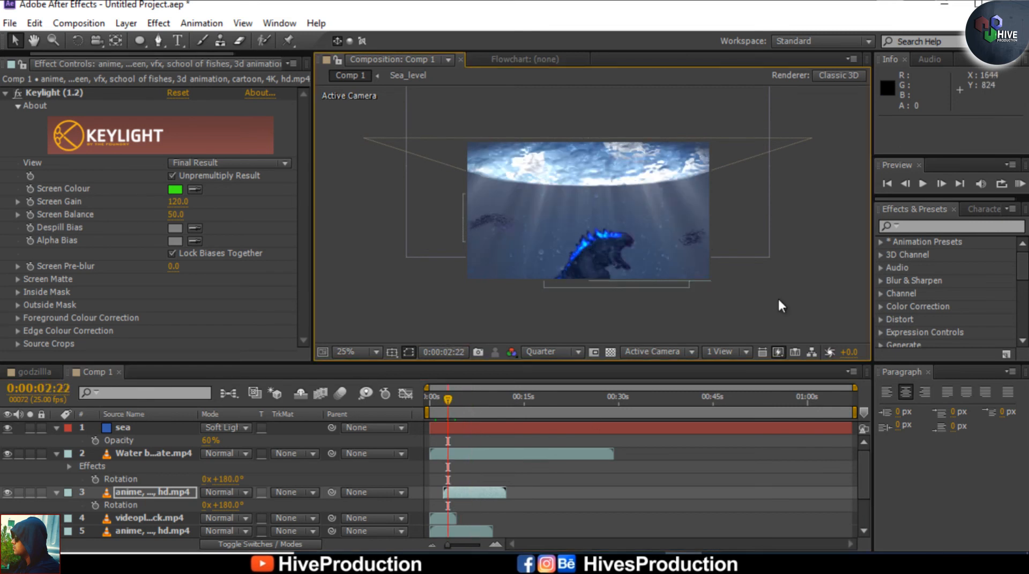
left_click(750, 287)
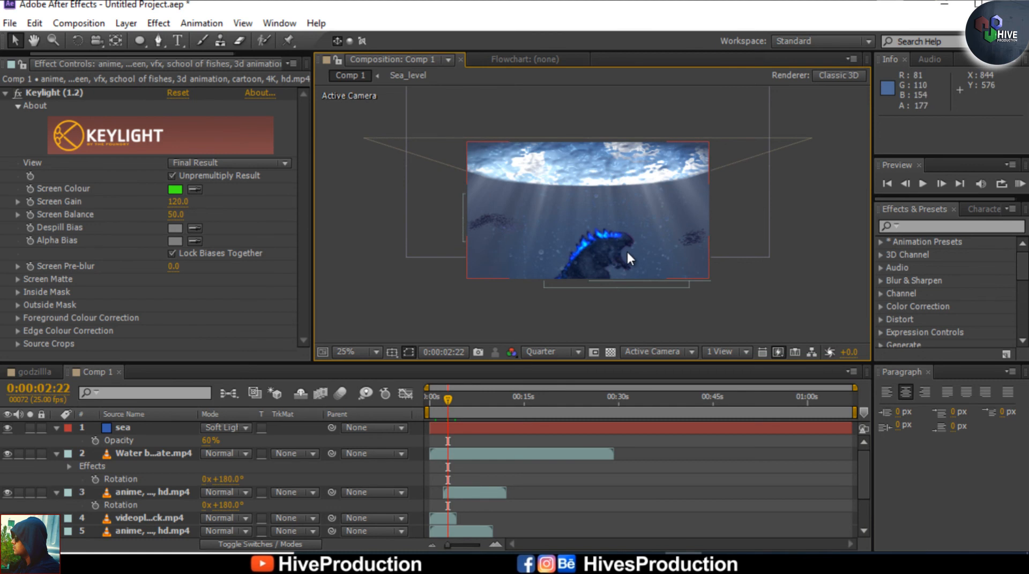
left_click(55, 453)
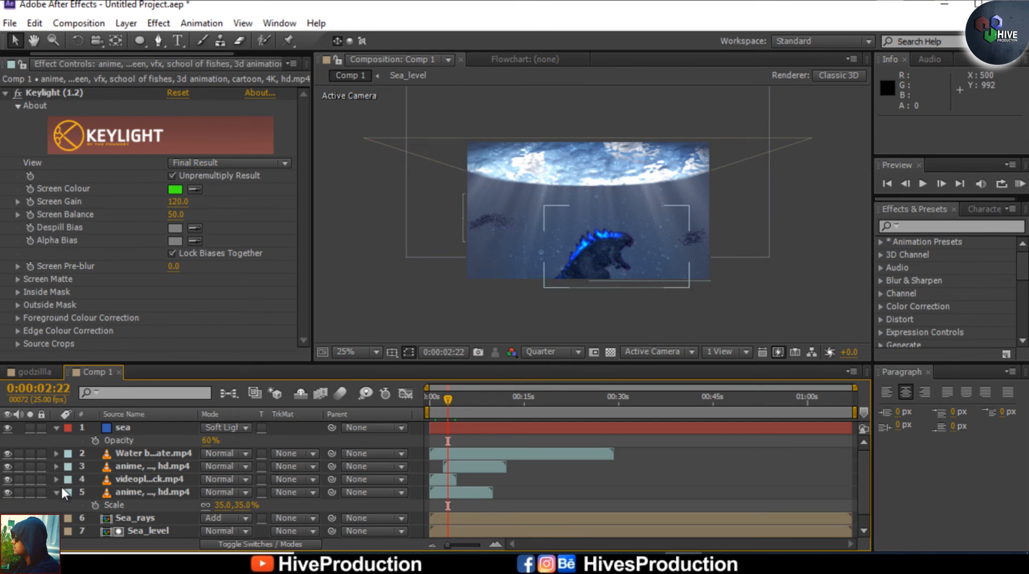
left_click(57, 491)
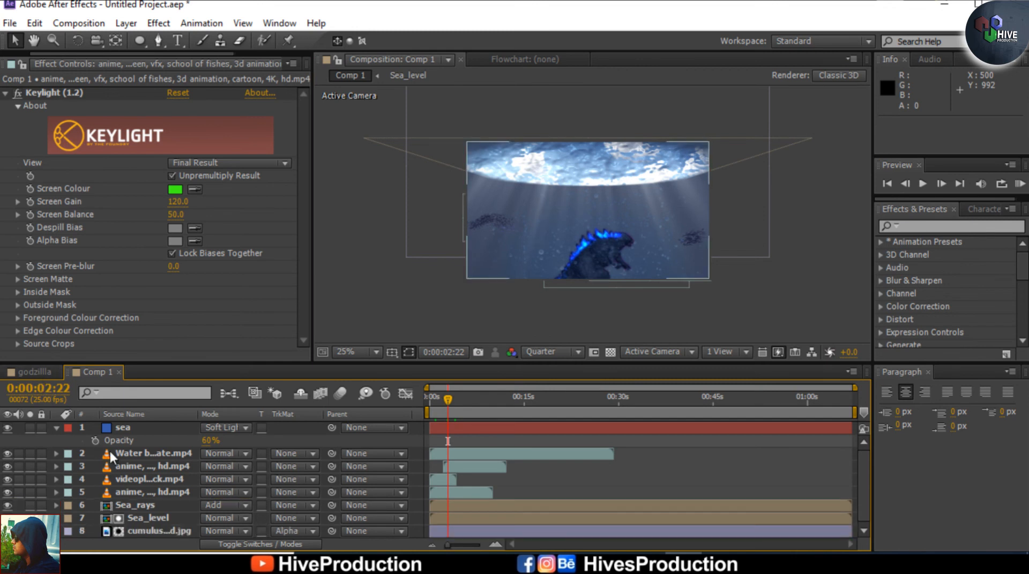
Import the Green Screen Air bubbles video from the Godzilla folder and place it directly below the videoplayback layer in Comp 1
left_click(130, 427)
left_click(8, 61)
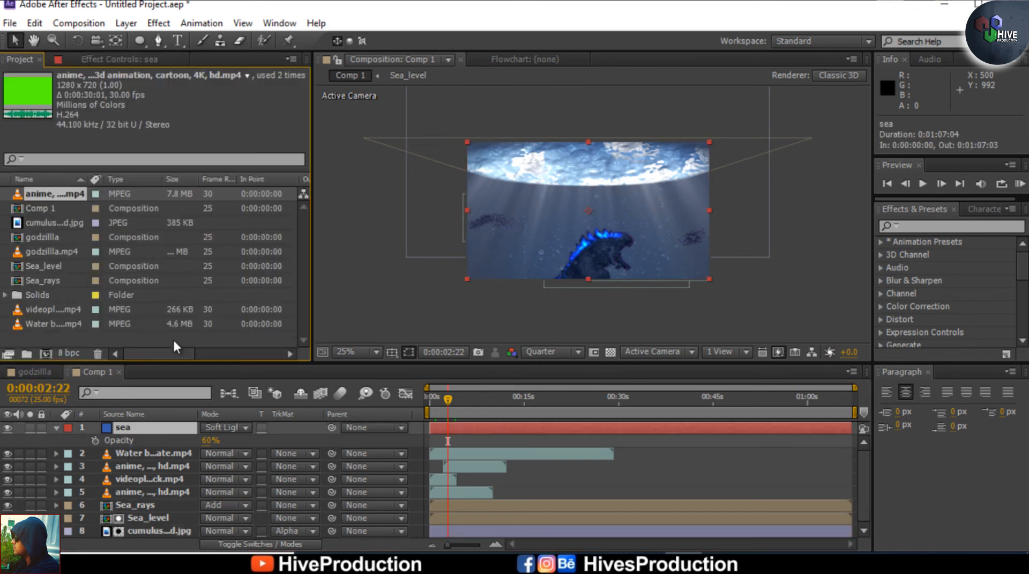
double_click(102, 336)
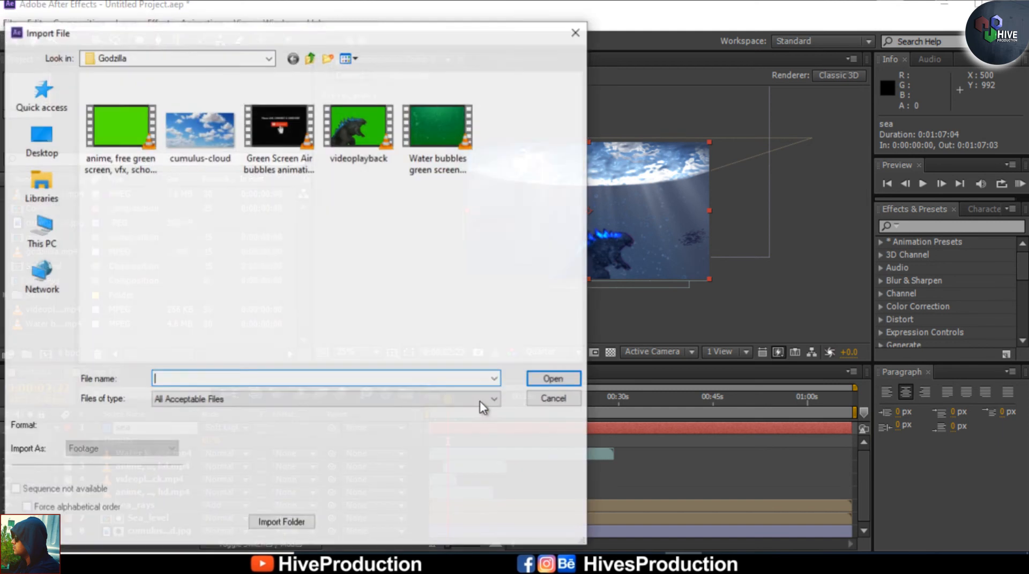
left_click(281, 143)
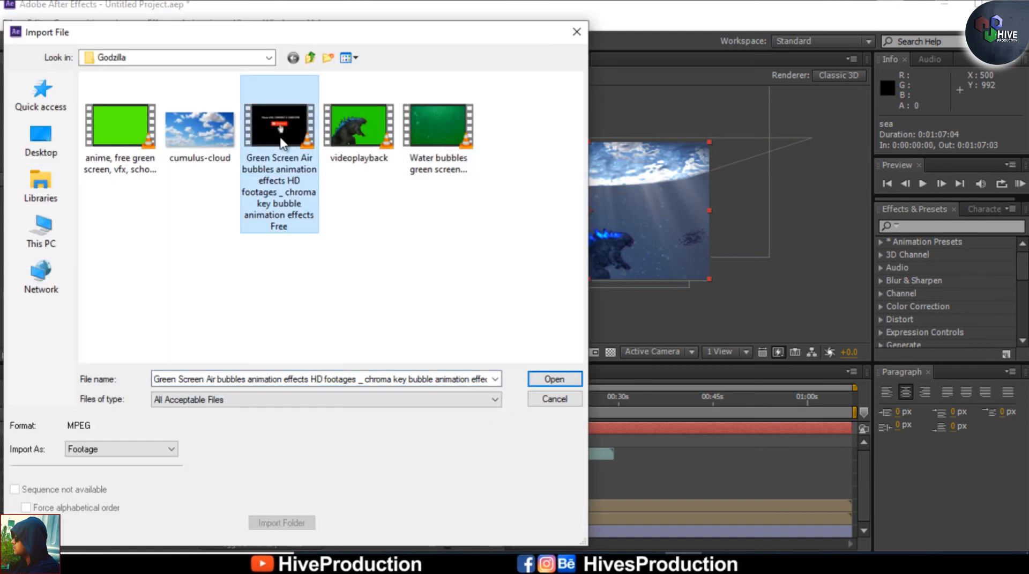
double_click(280, 132)
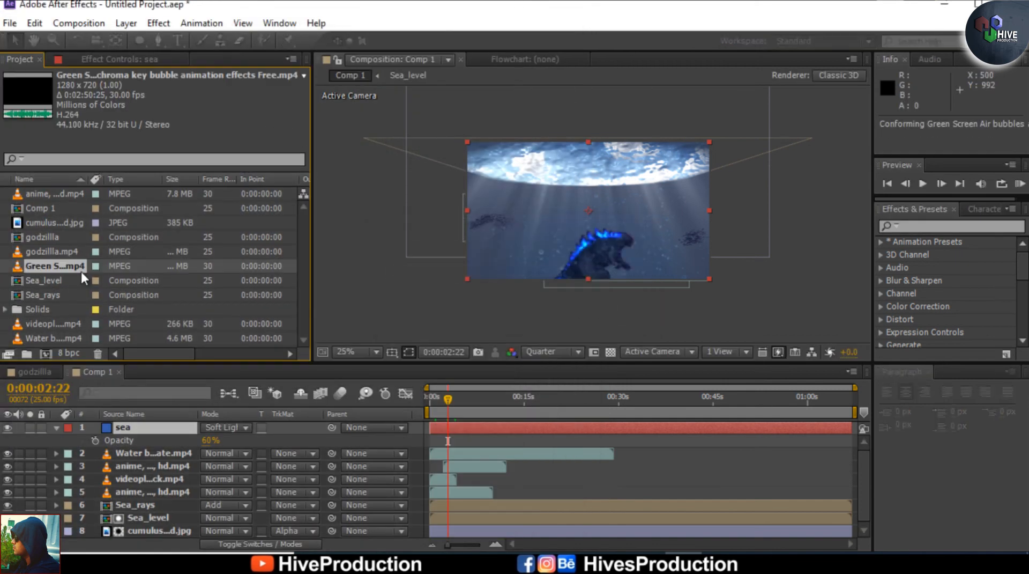
left_click_drag(61, 266, 126, 481)
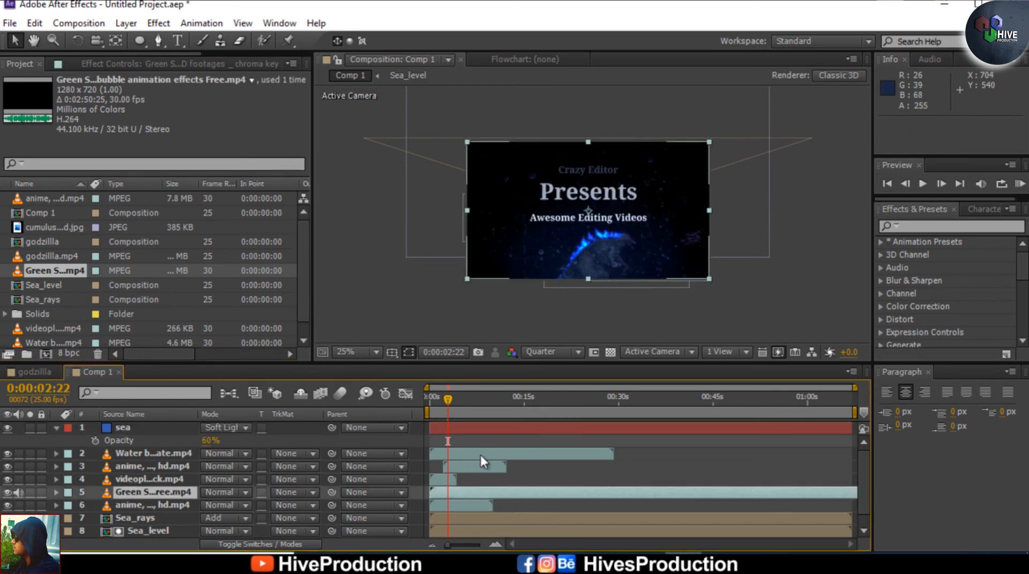
Split the air bubbles layer at 0:00:13:05 and delete the part before that time
left_click(497, 397)
left_click(541, 399)
left_click(520, 400)
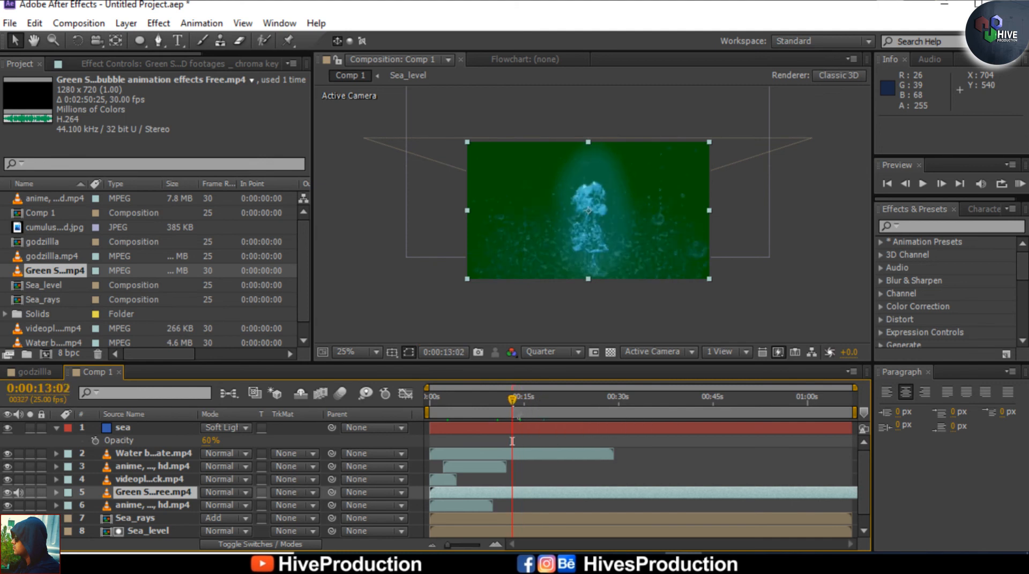
left_click(513, 404)
left_click(509, 404)
left_click_drag(509, 405, 514, 407)
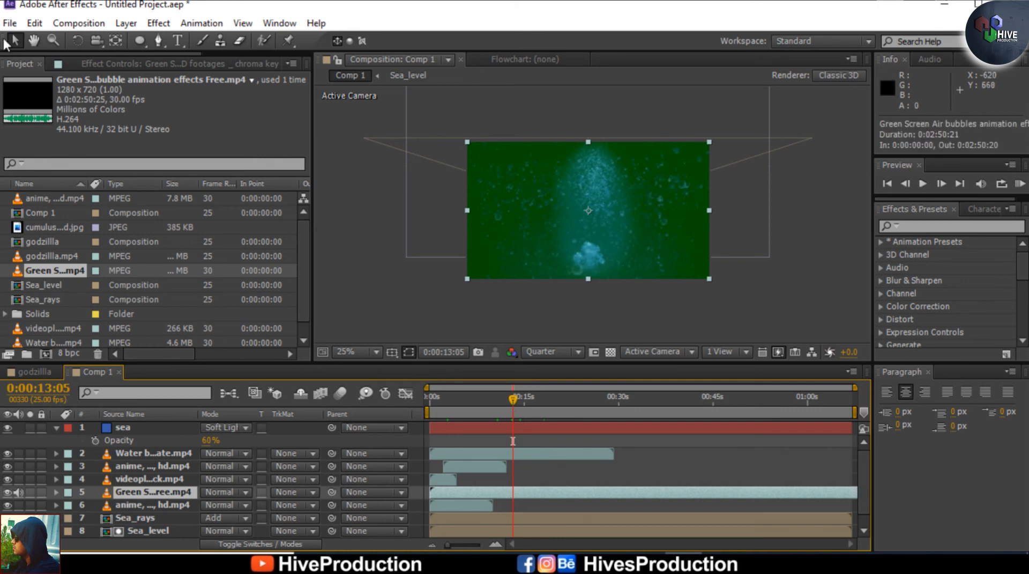
left_click(35, 23)
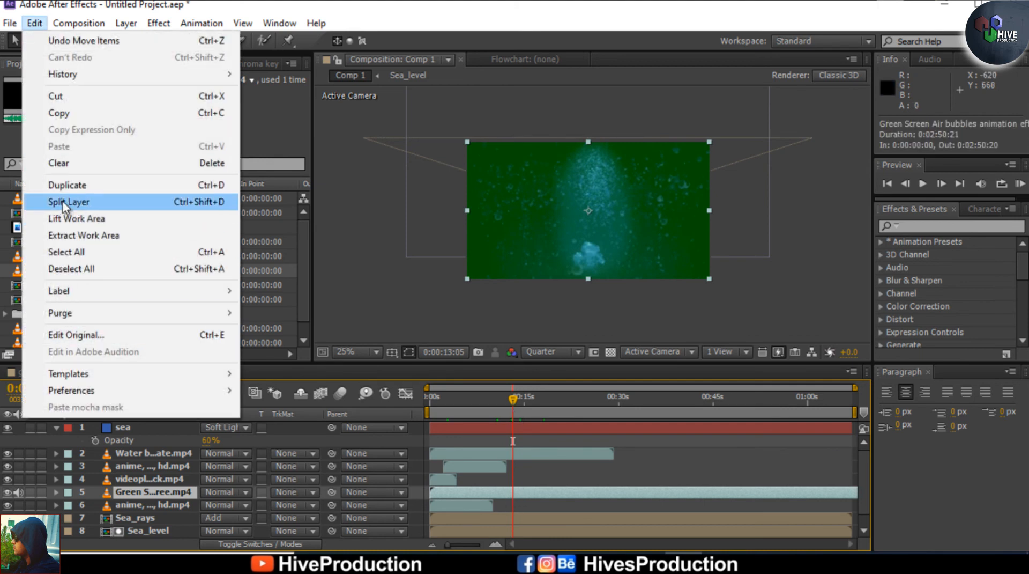
left_click(60, 201)
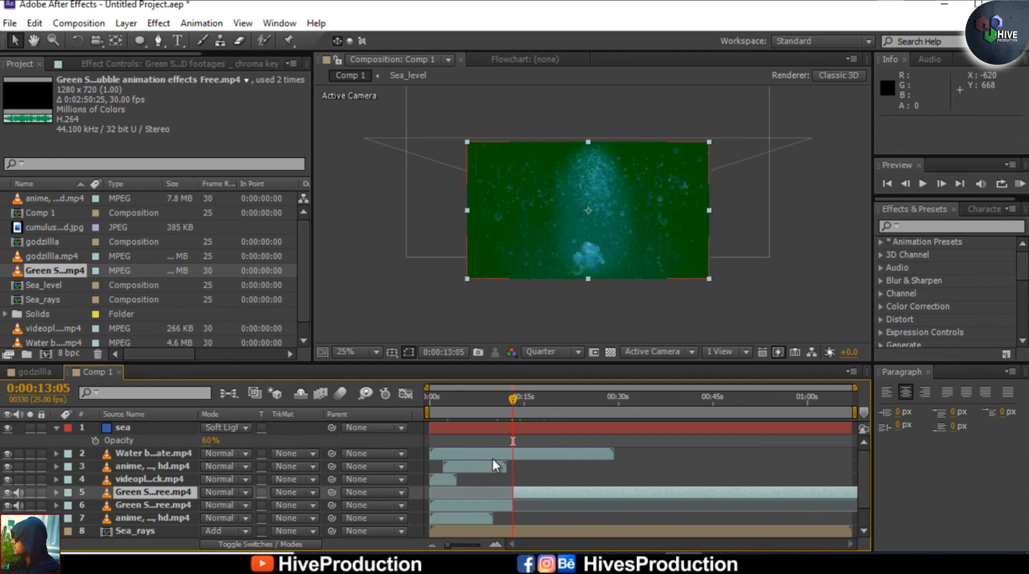
left_click(482, 508)
key("Delete")
Slide the remaining air bubbles clip so it starts at 0:00:00:00
left_click_drag(543, 490, 528, 494)
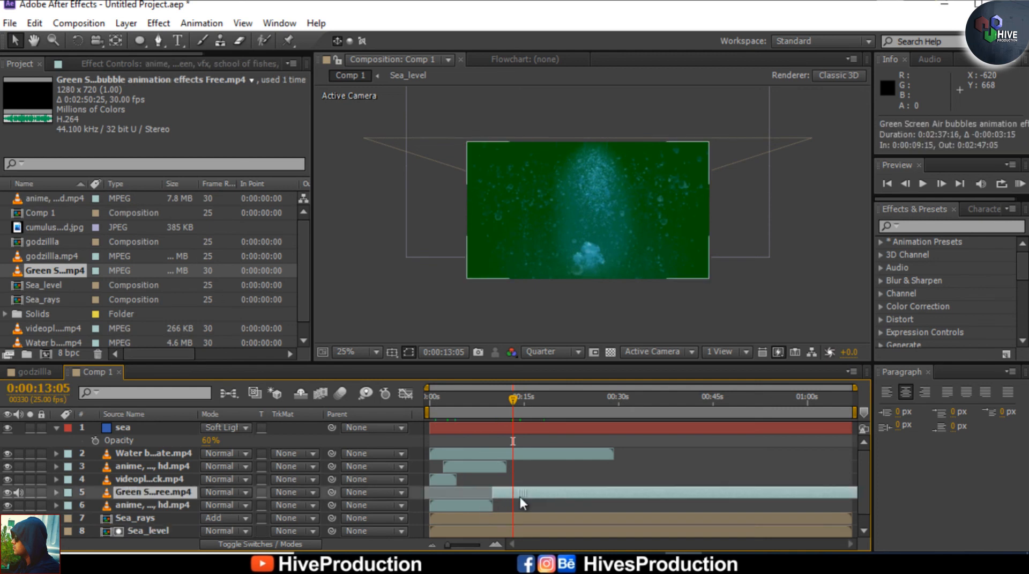
left_click_drag(459, 509, 459, 509)
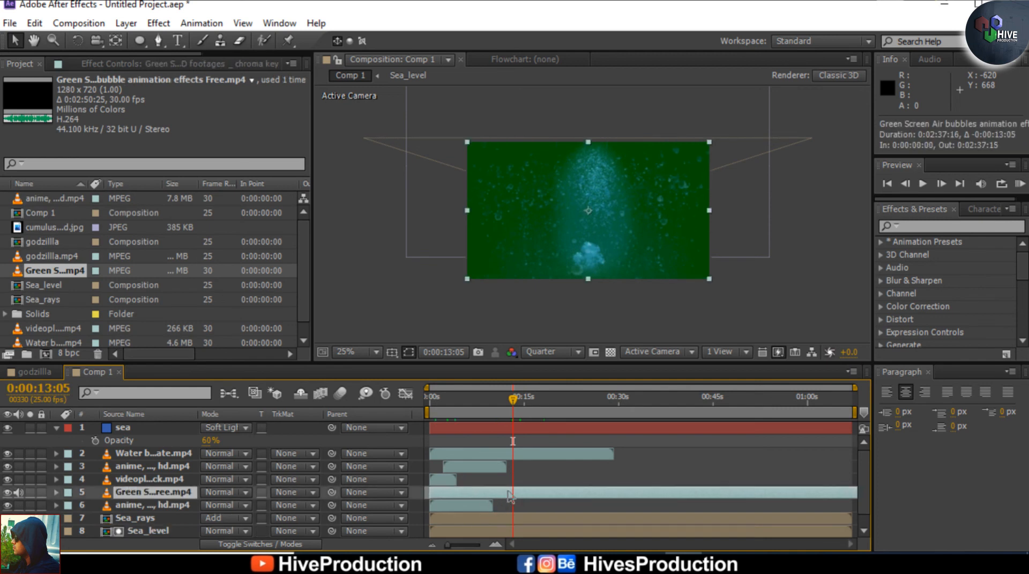
left_click_drag(480, 403, 448, 405)
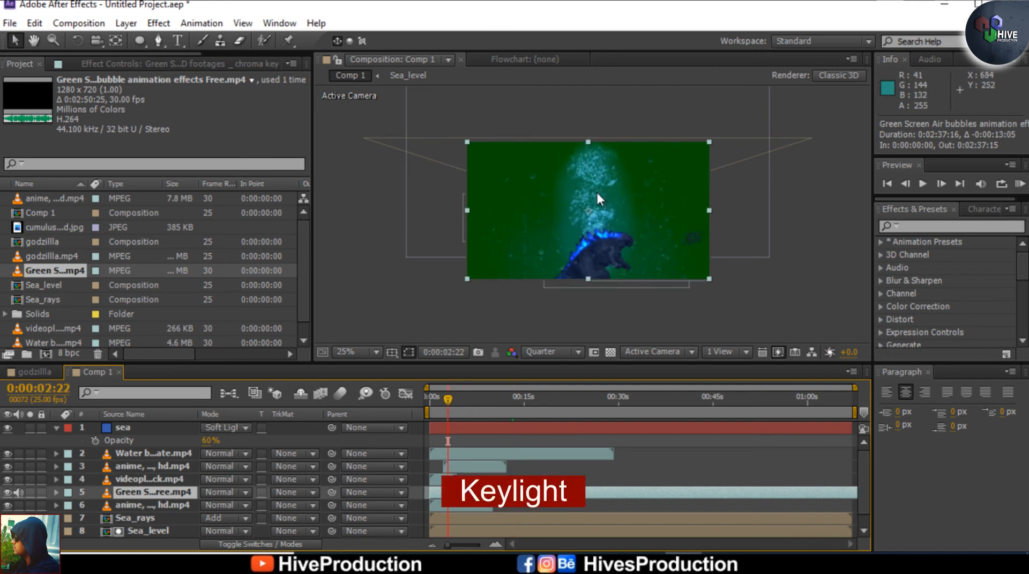
Find the Keylight (1.2) effect and apply it to the air bubbles layer
left_click(935, 226)
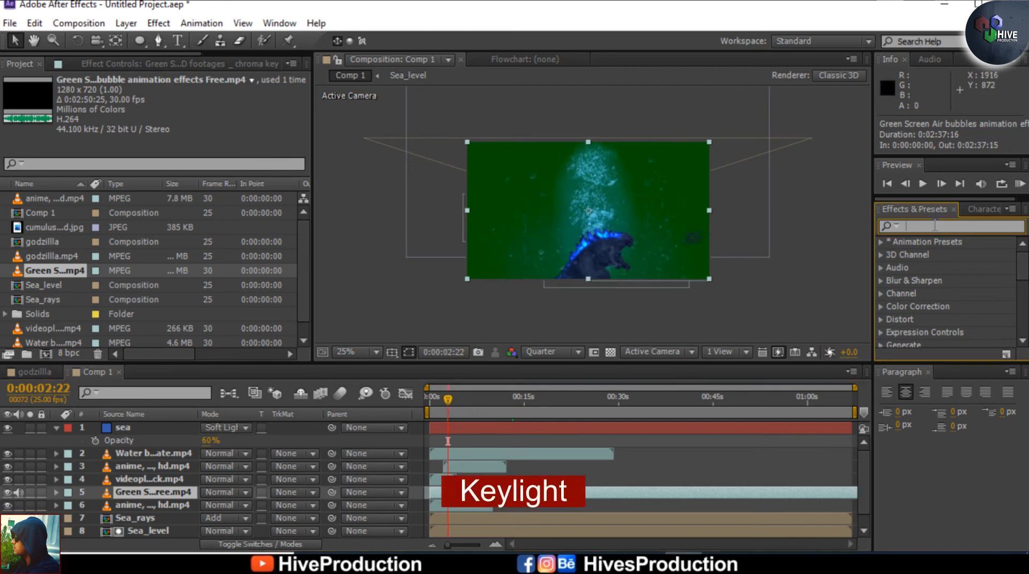
type("keyil")
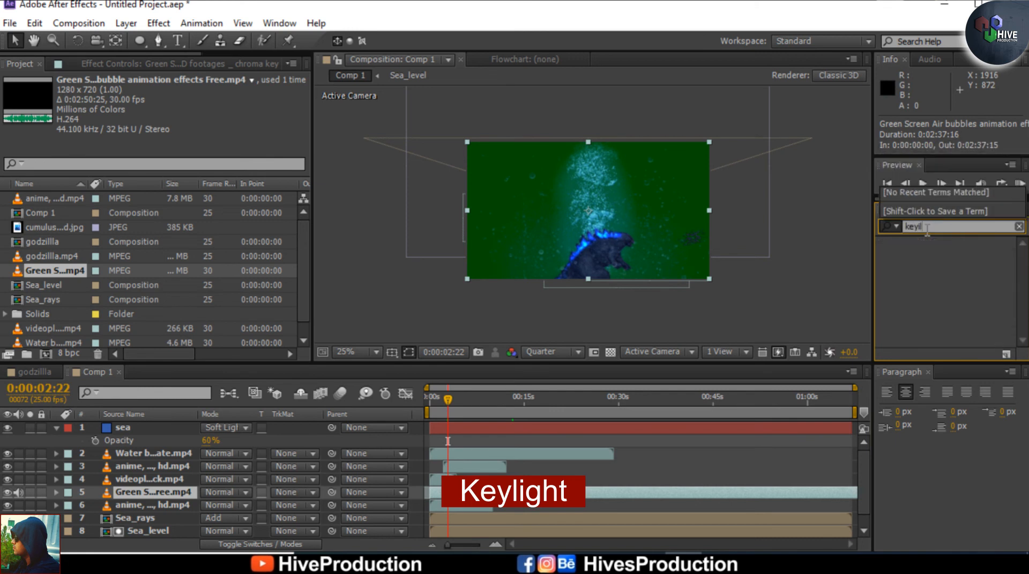
key("BackSpace")
key("BackSpace")
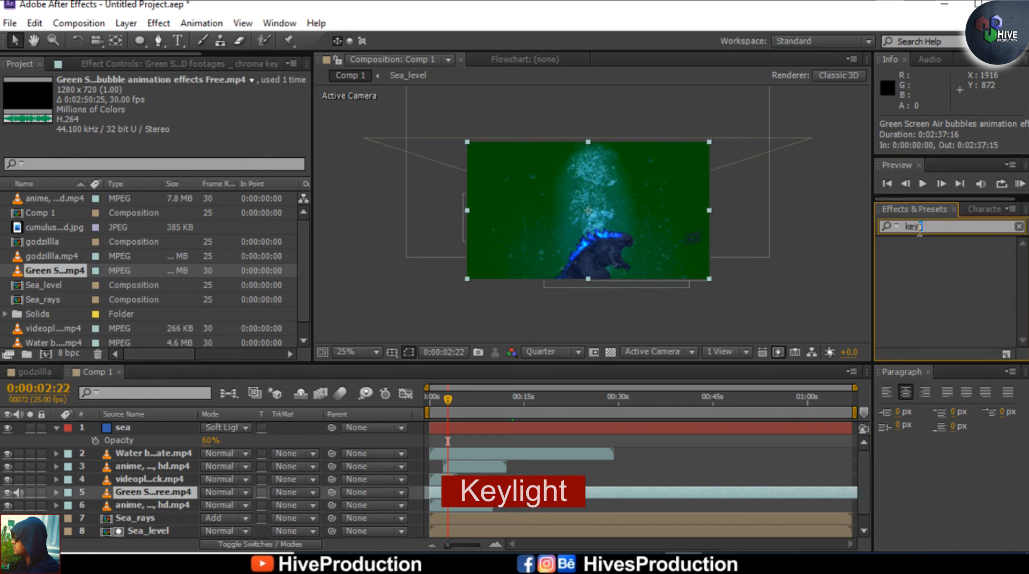
type("light")
left_click_drag(927, 254, 471, 493)
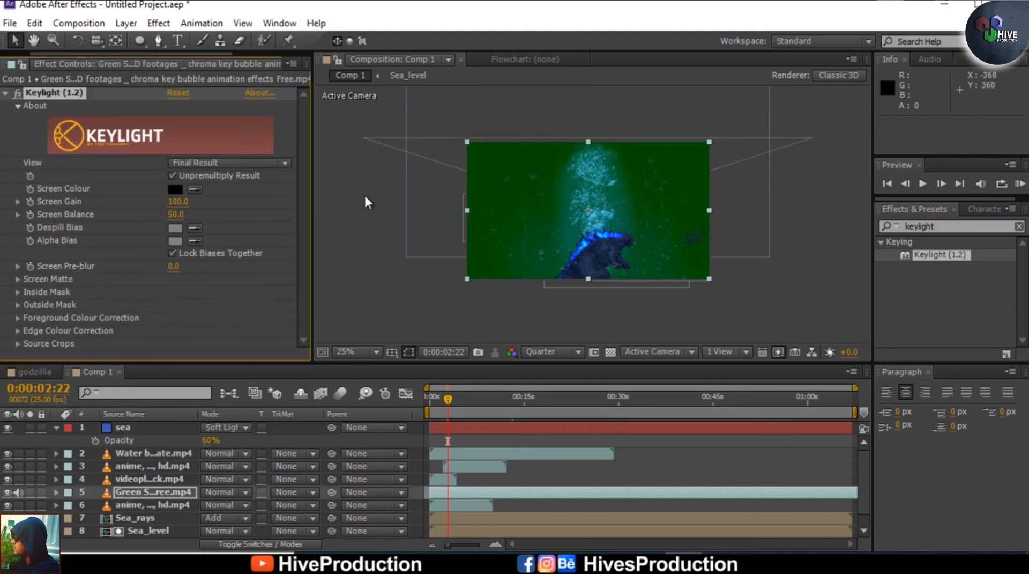
Key out the bubbles footage's background by sampling its dark green as the Keylight Screen Colour
left_click(197, 189)
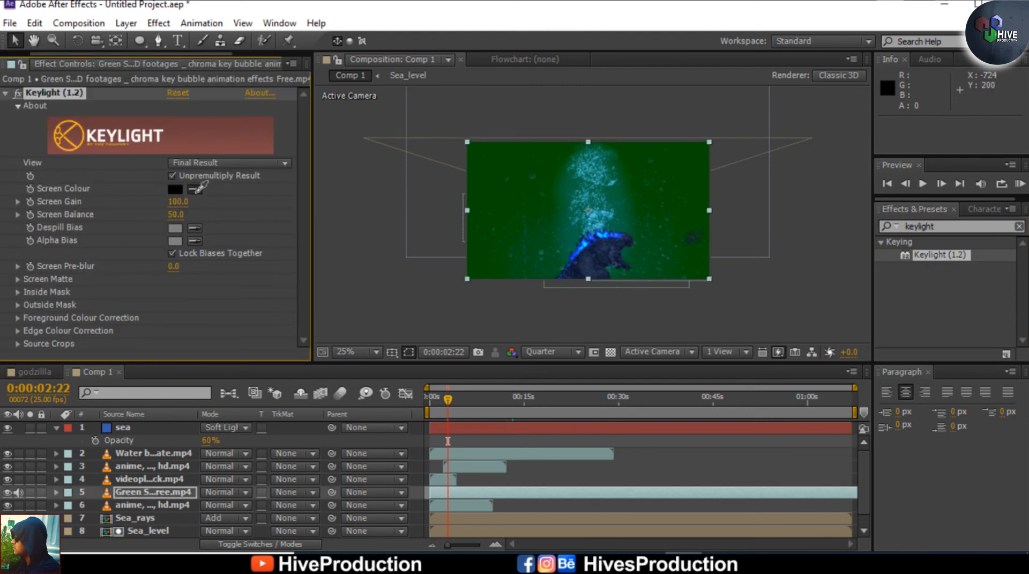
left_click(491, 173)
scroll(577, 229, "up", 2)
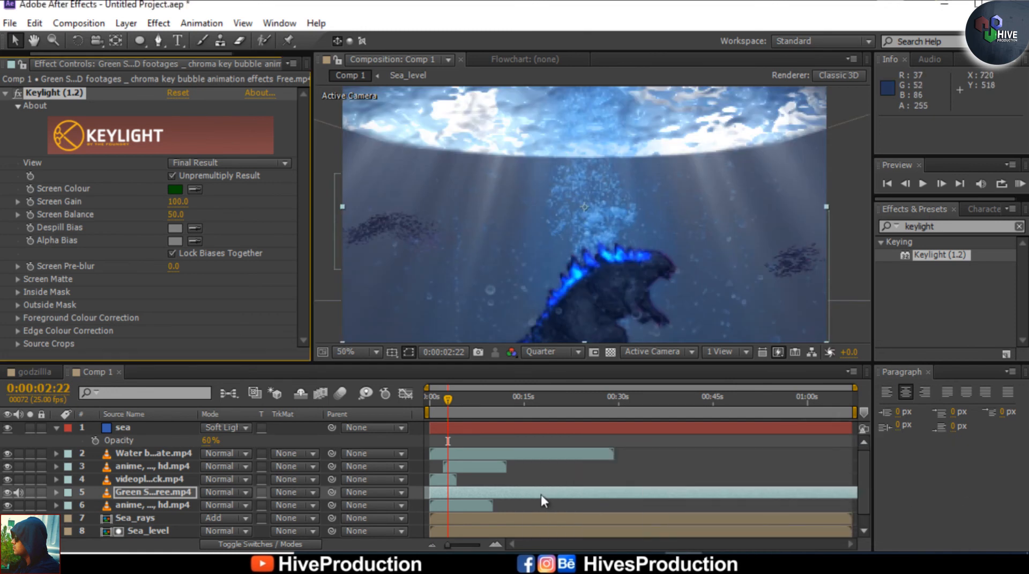
scroll(564, 199, "down", 2)
scroll(591, 212, "up", 2)
Scale the air bubbles layer to 56% and move it down over Godzilla, at a position of about 624, 524
left_click(457, 494)
key("s")
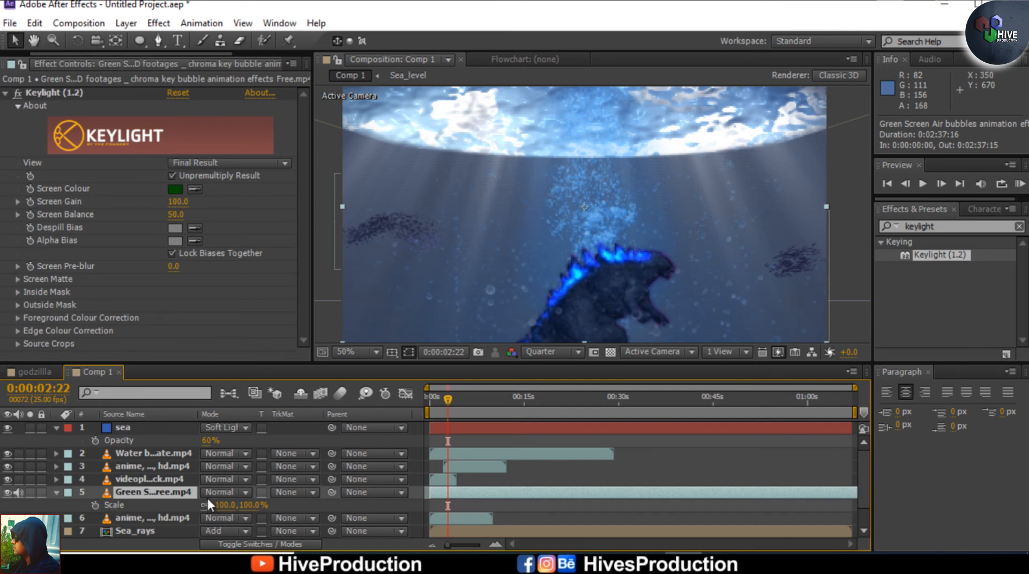
left_click_drag(221, 505, 205, 504)
key("comma")
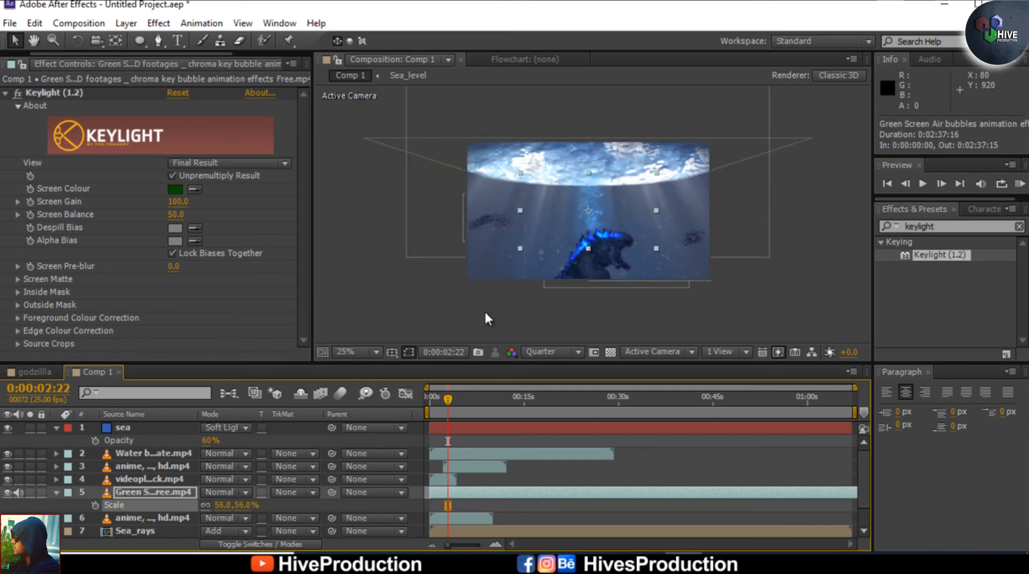
left_click_drag(592, 210, 590, 250)
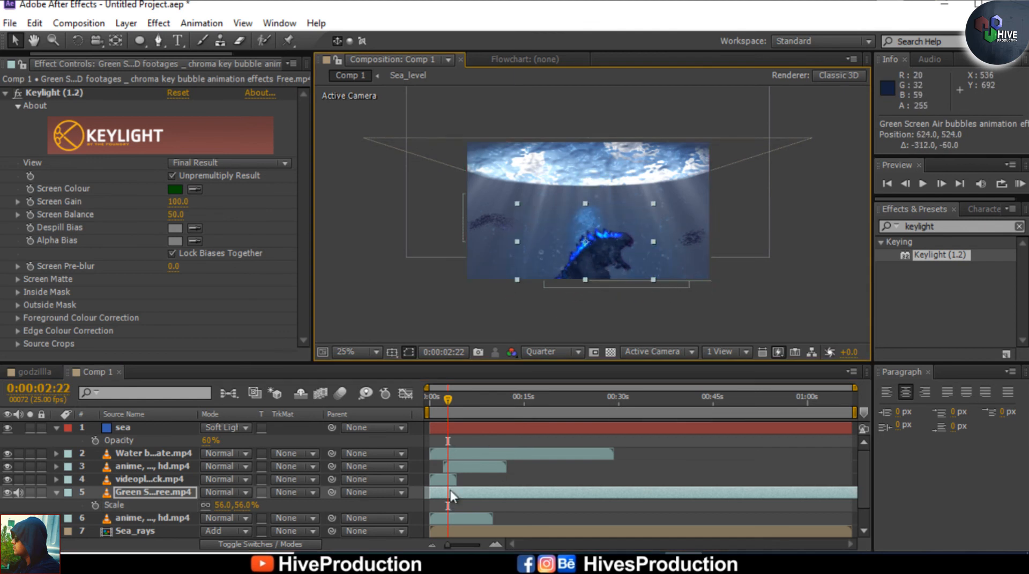
Shift the air bubbles layer in time to an in point of -0:00:00:15 so the bubbles match Godzilla's emergence
left_click_drag(453, 493, 461, 493)
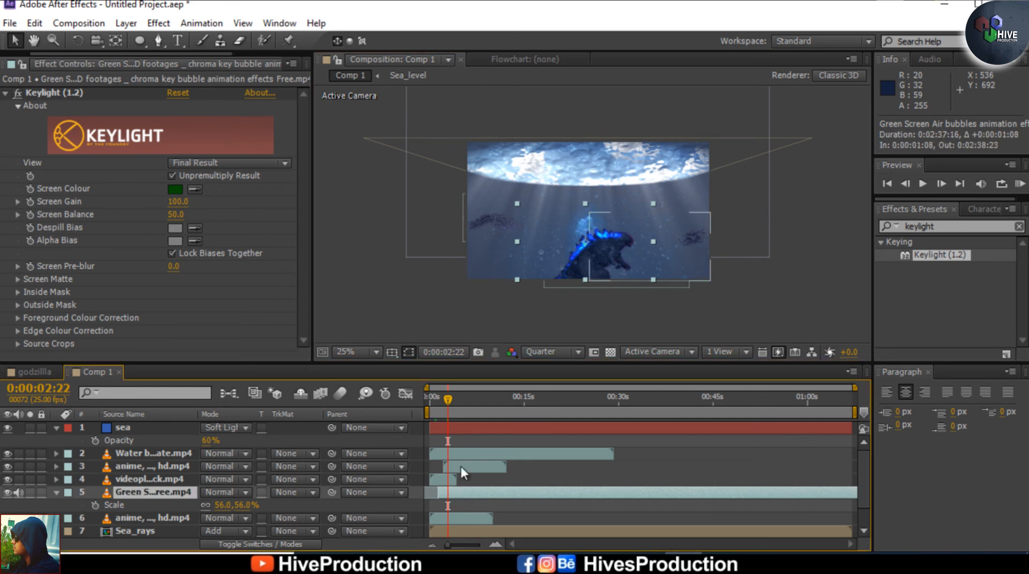
left_click(438, 398)
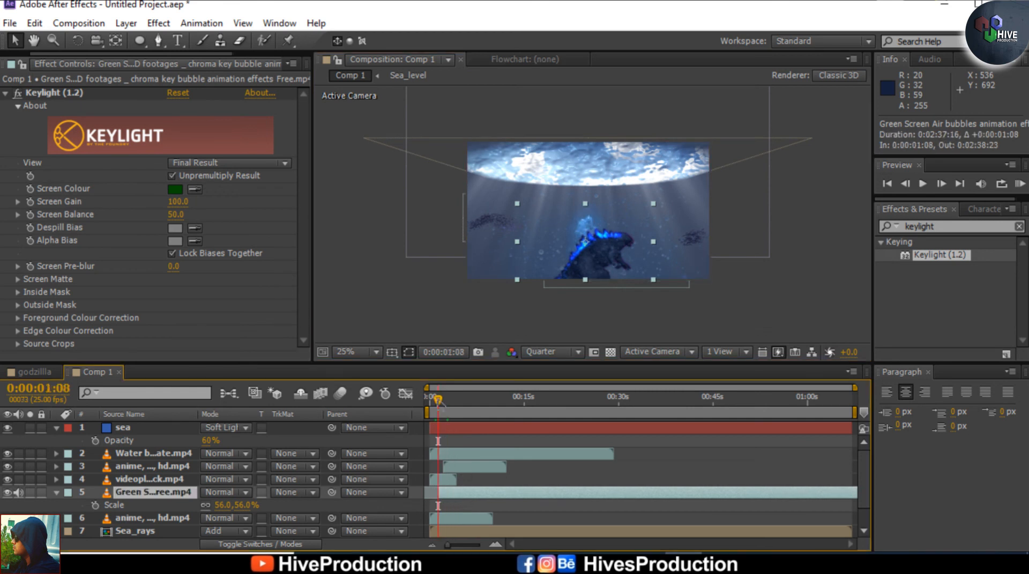
left_click_drag(446, 495, 440, 494)
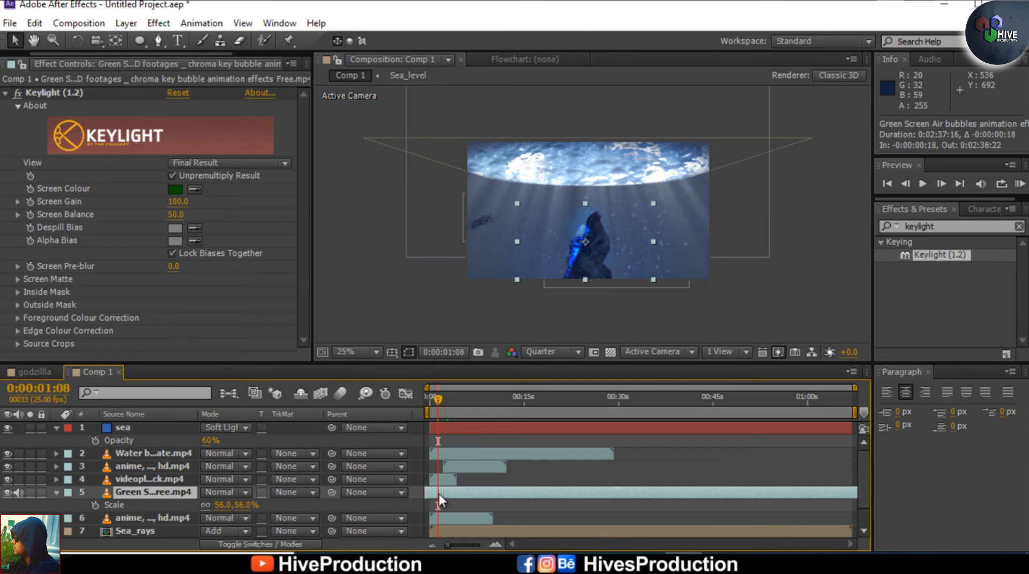
key("period")
key("period")
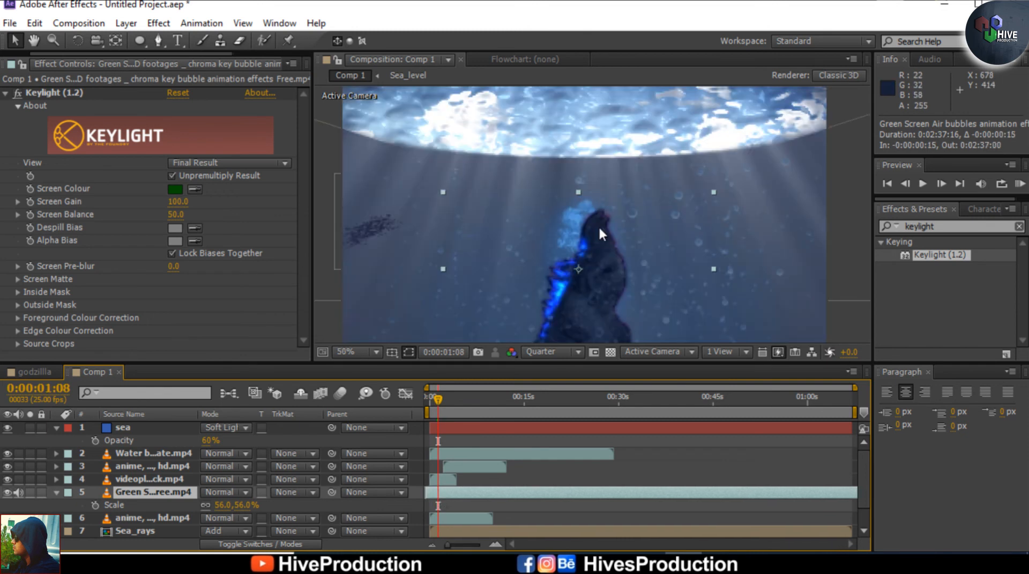
key("comma")
key("comma")
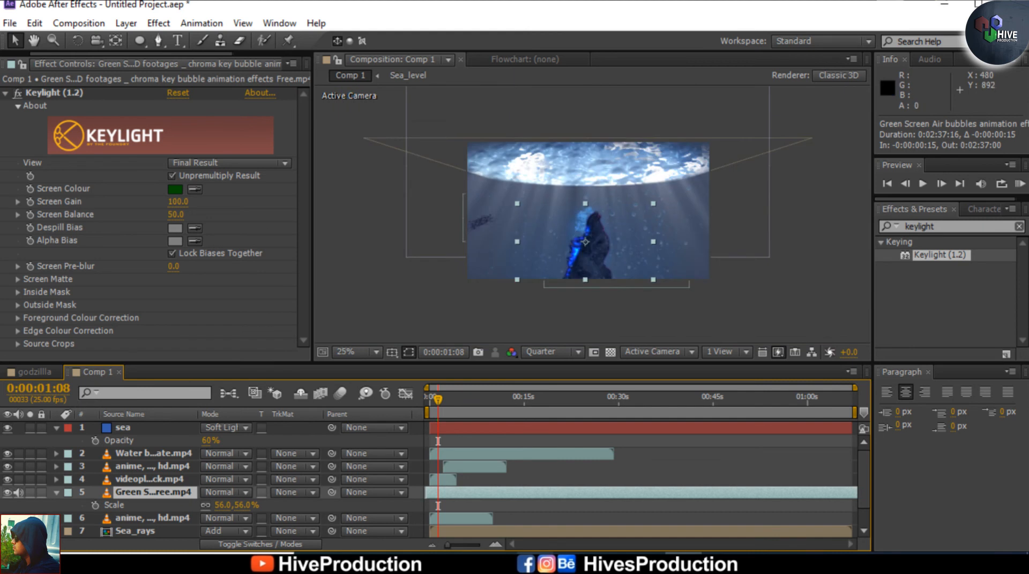
Collapse the properties of the air bubbles and sea layers and mute the air bubbles layer's audio
left_click(58, 491)
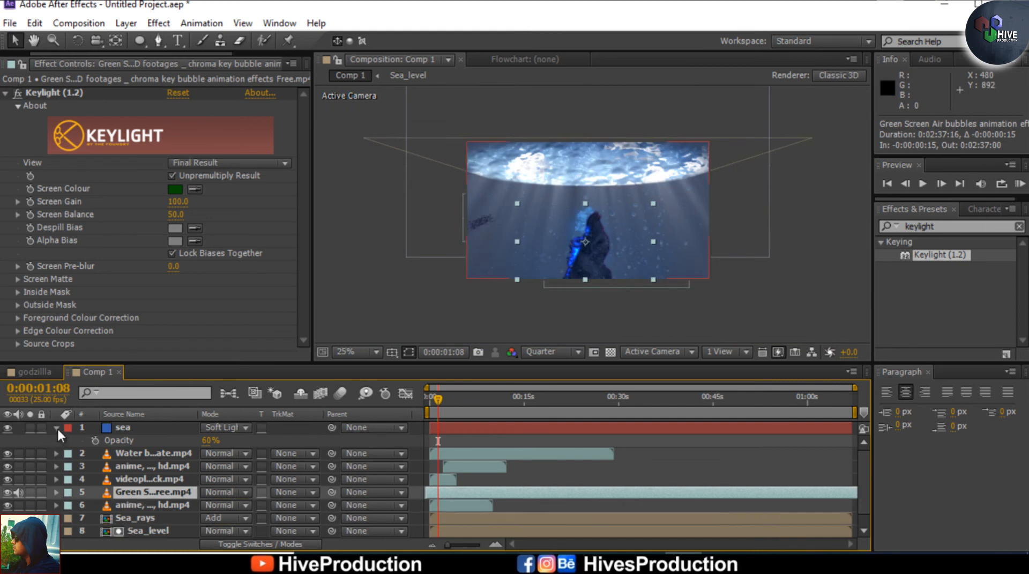
left_click(57, 427)
left_click(18, 479)
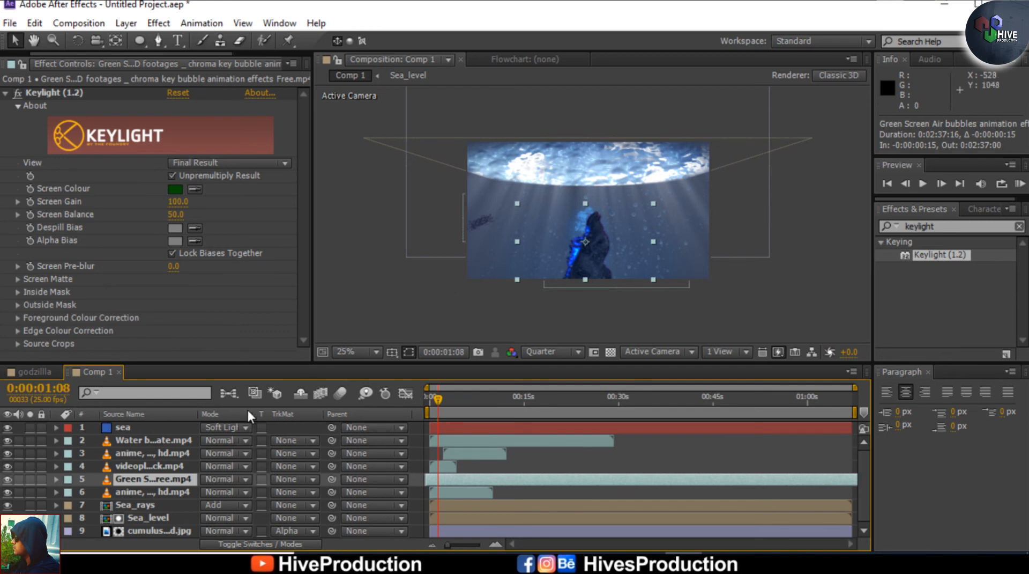
Change the sea solid's colour to the darker blue 204189 in its solid settings
left_click(174, 430)
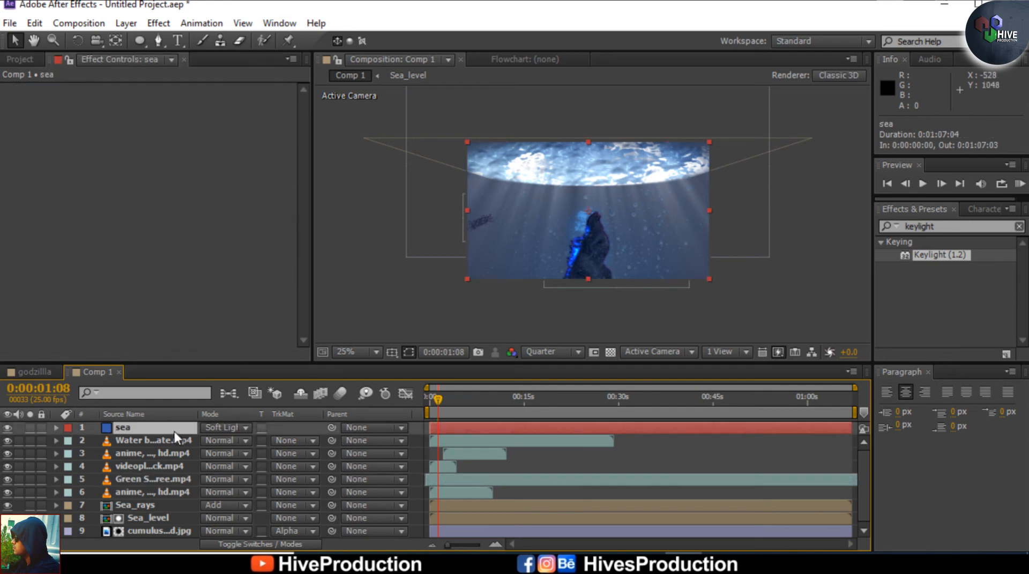
left_click(126, 23)
left_click(187, 54)
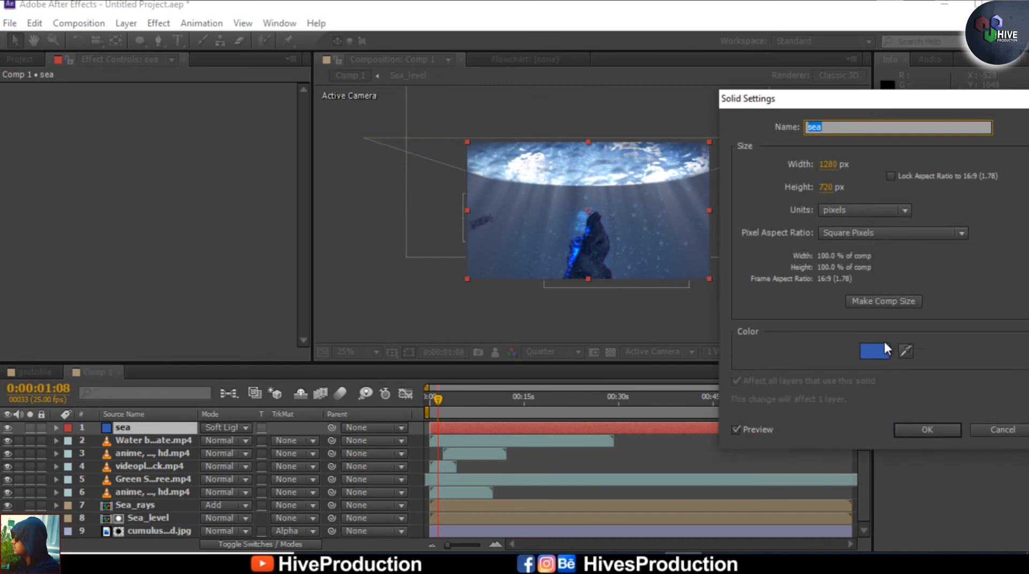
left_click(875, 351)
left_click(192, 353)
left_click(201, 358)
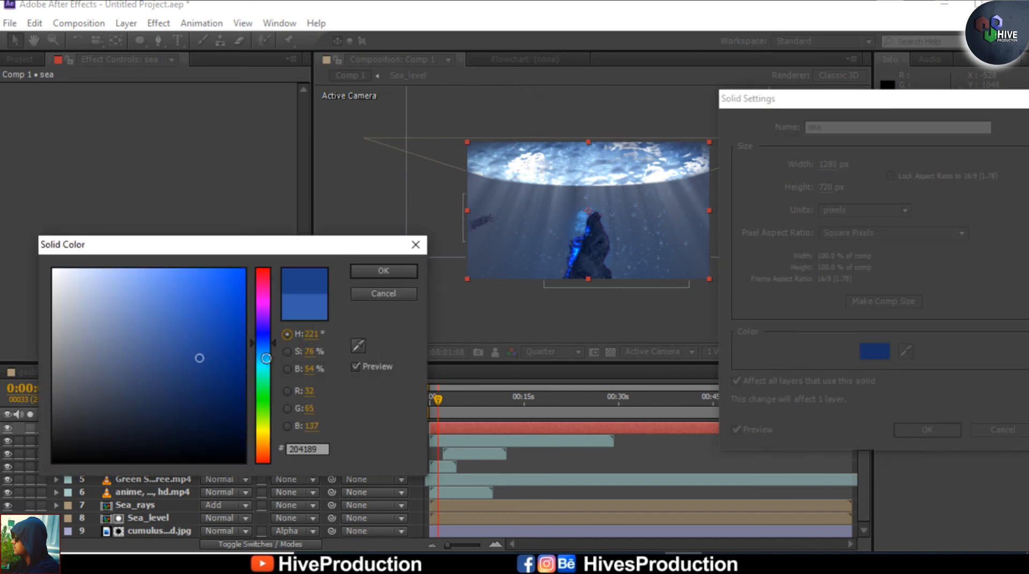
left_click(412, 270)
left_click(929, 428)
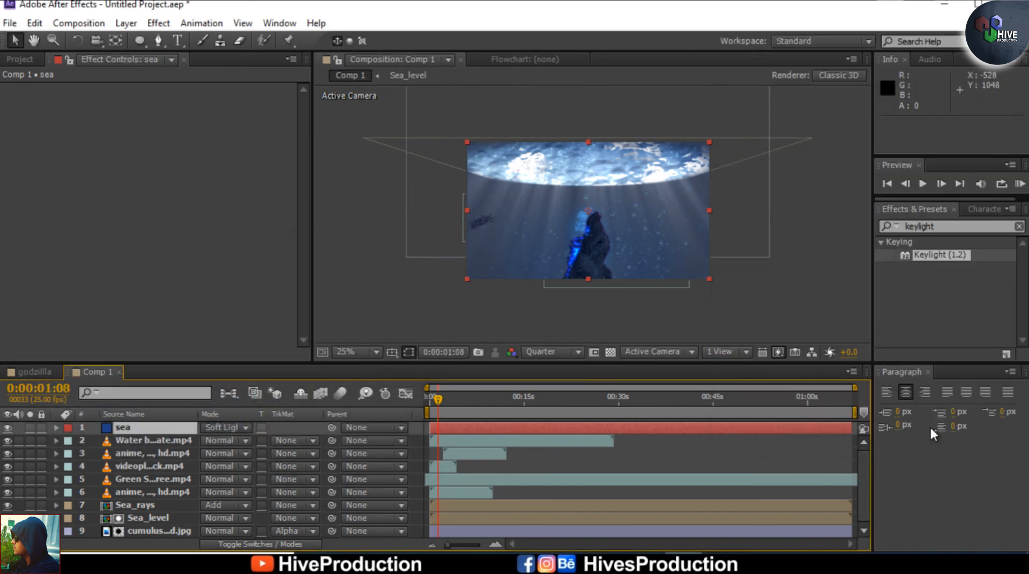
left_click(704, 320)
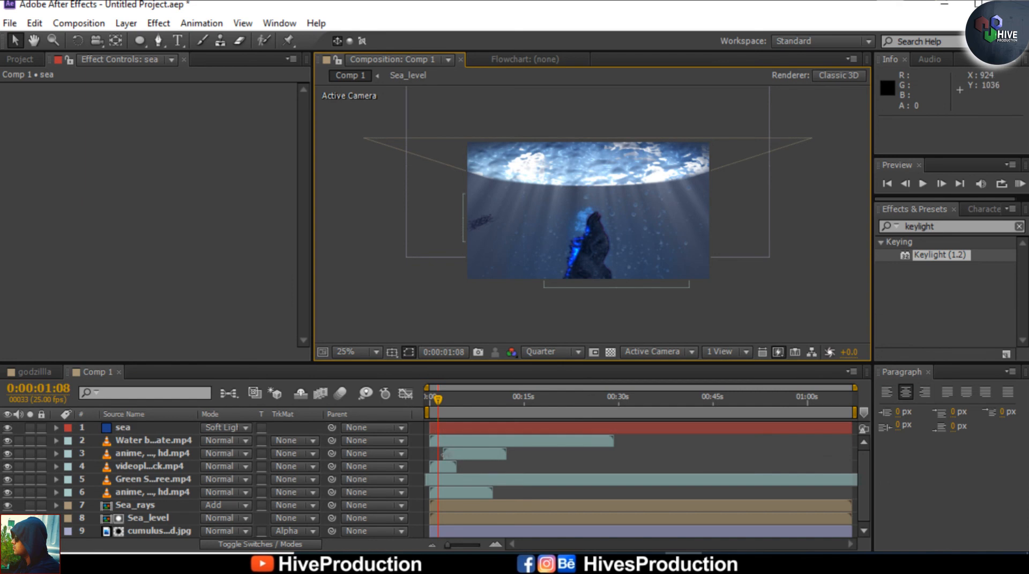
Inspect the bubbles around Godzilla at about 0:00:01:17 in Full preview resolution
left_click(447, 401)
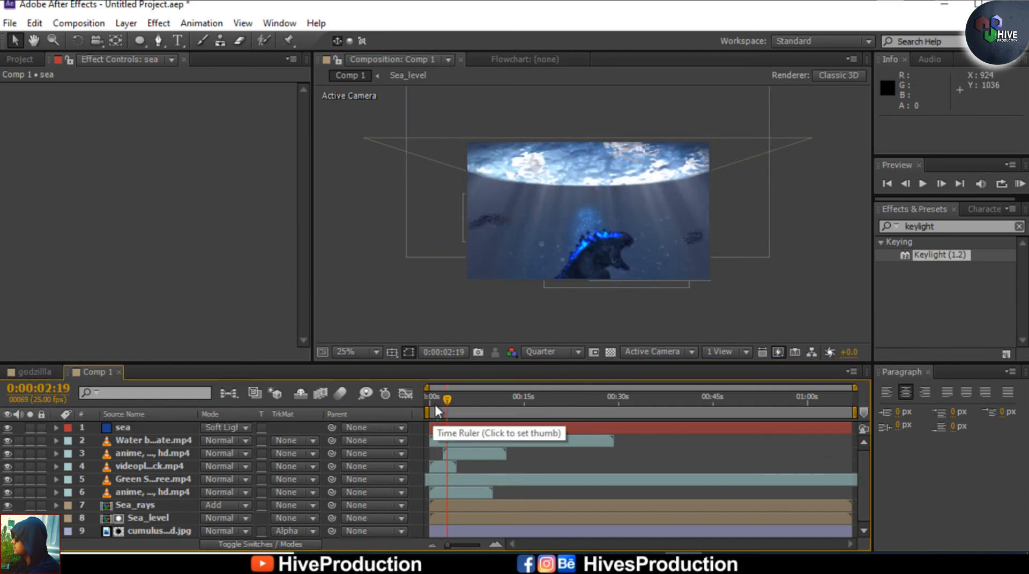
left_click(439, 399)
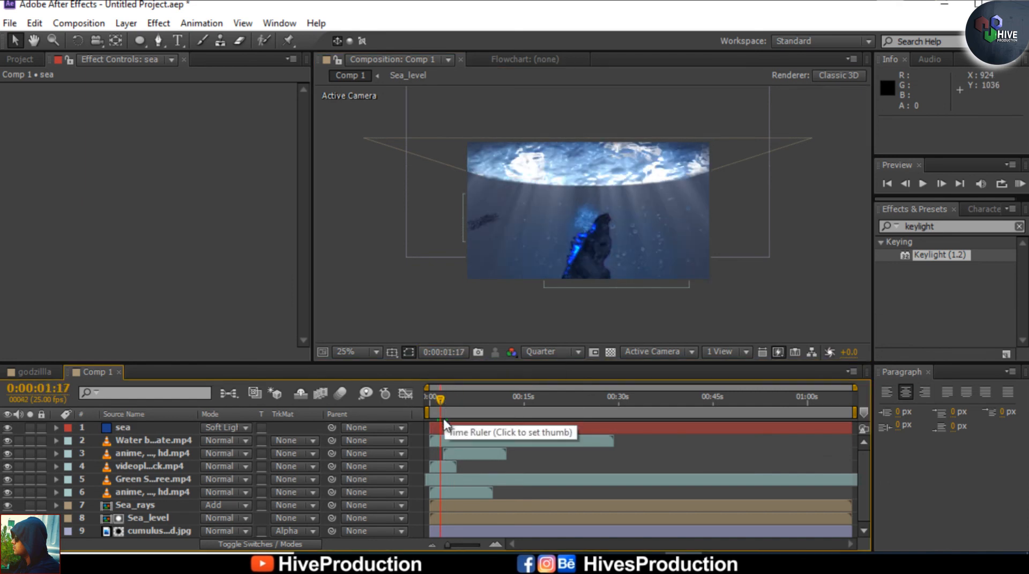
left_click(443, 479)
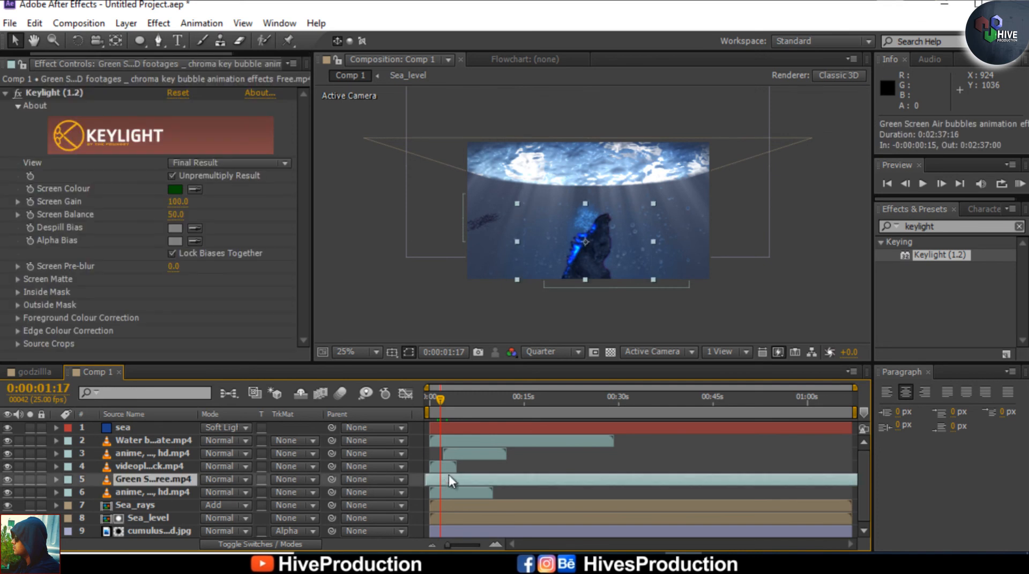
left_click(5, 93)
scroll(623, 214, "up", 2)
left_click(574, 352)
left_click(563, 393)
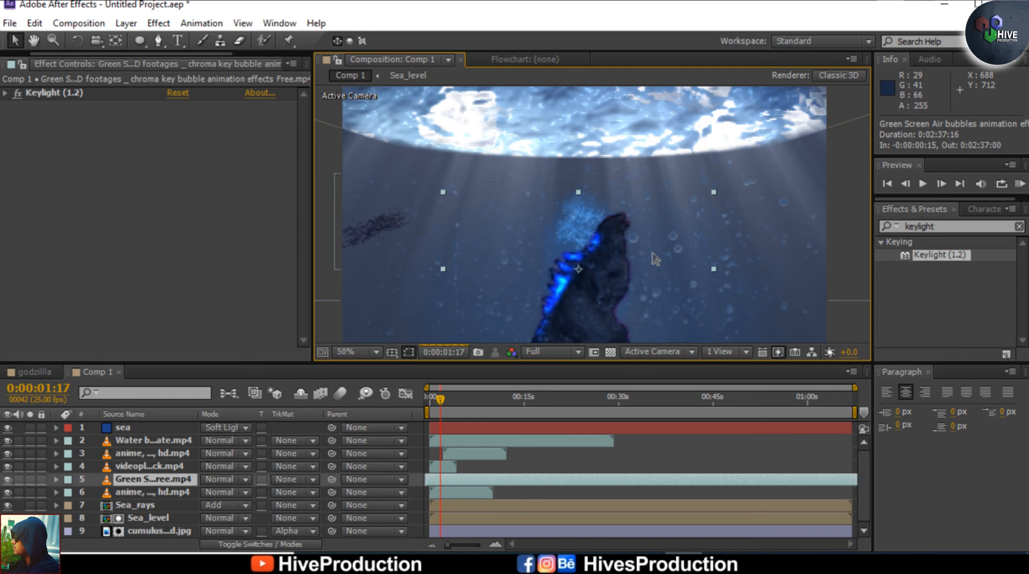
scroll(653, 252, "down", 2)
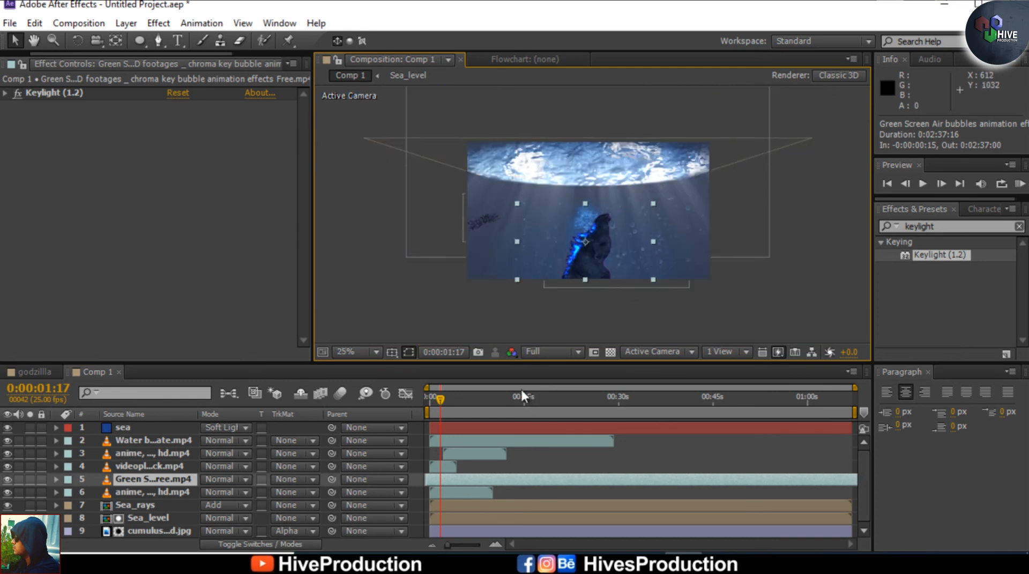
Return the preview to Quarter resolution and play the composition from the start to check Godzilla with the bubbles
key("h")
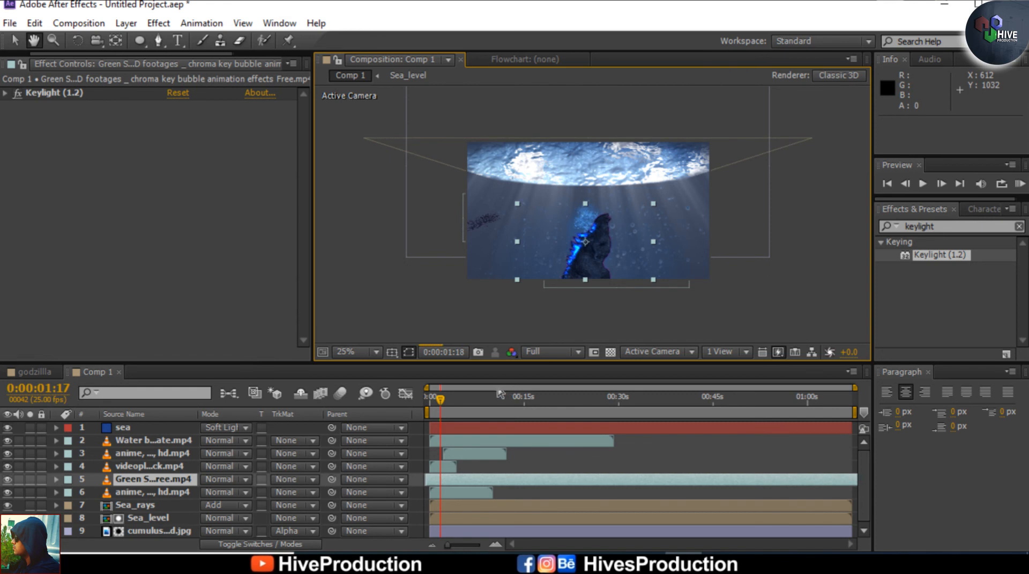
left_click(544, 352)
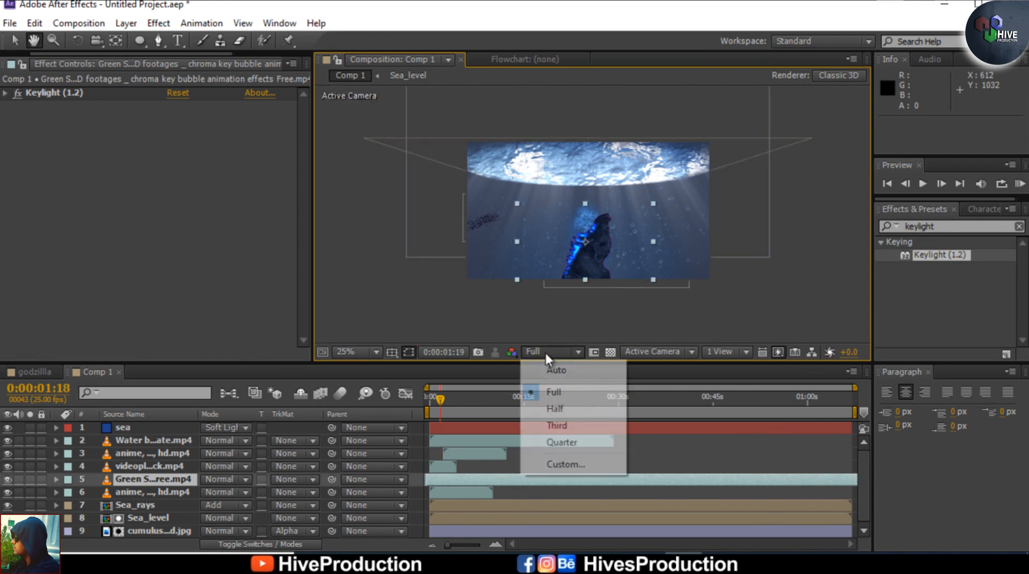
left_click(557, 443)
key("space")
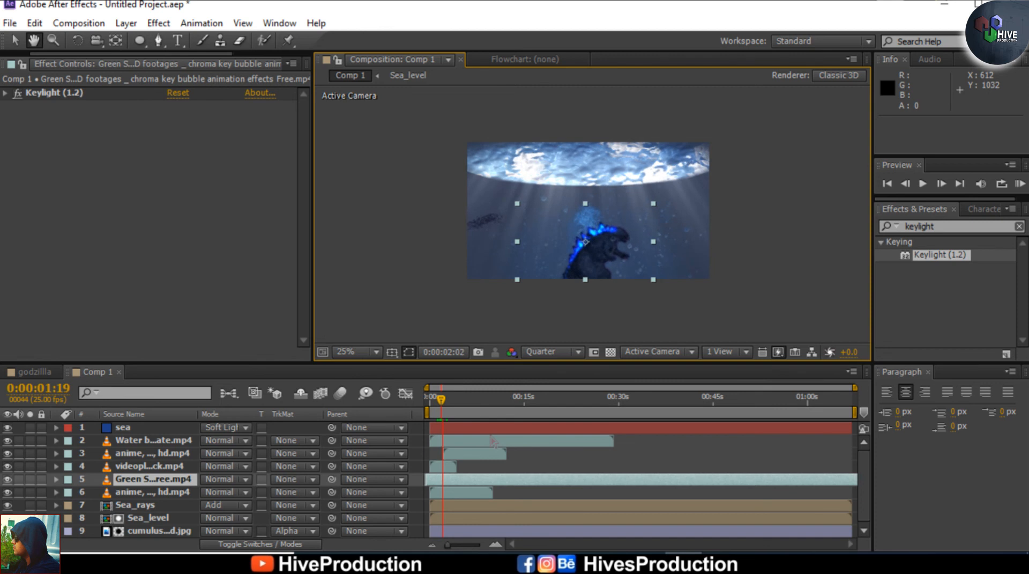
left_click(434, 401)
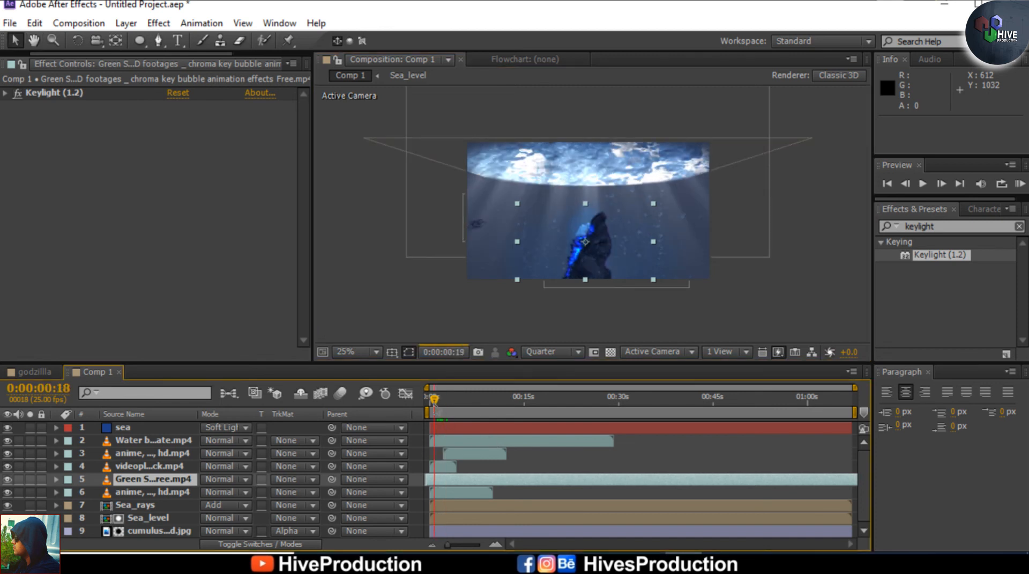
left_click_drag(433, 401, 429, 398)
key("space")
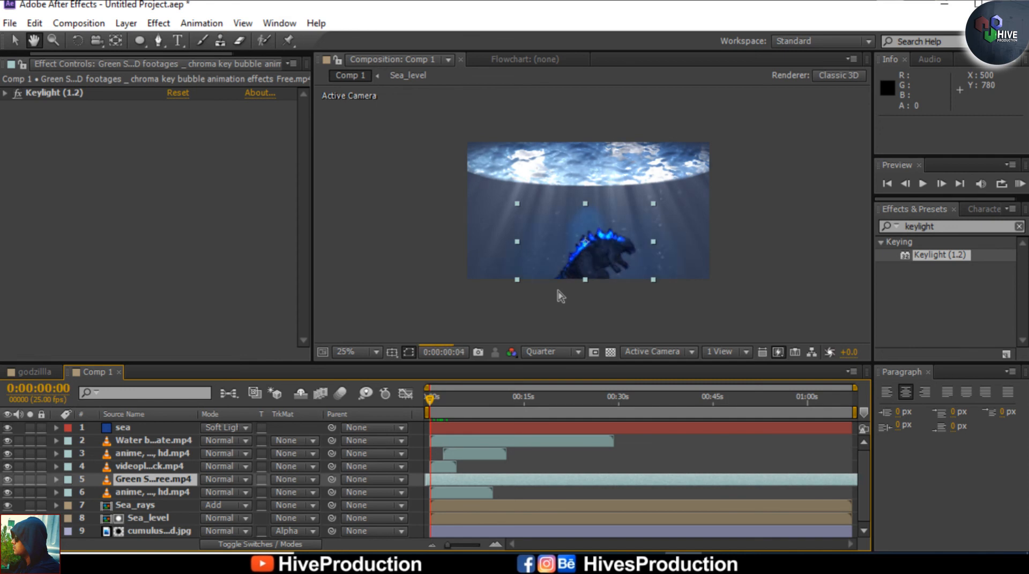
key("space")
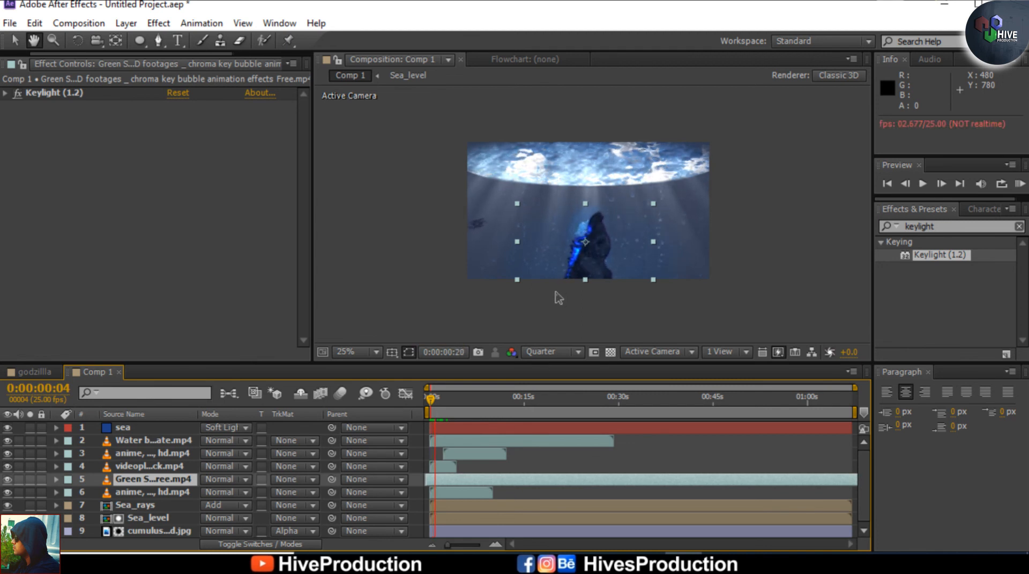
key("space")
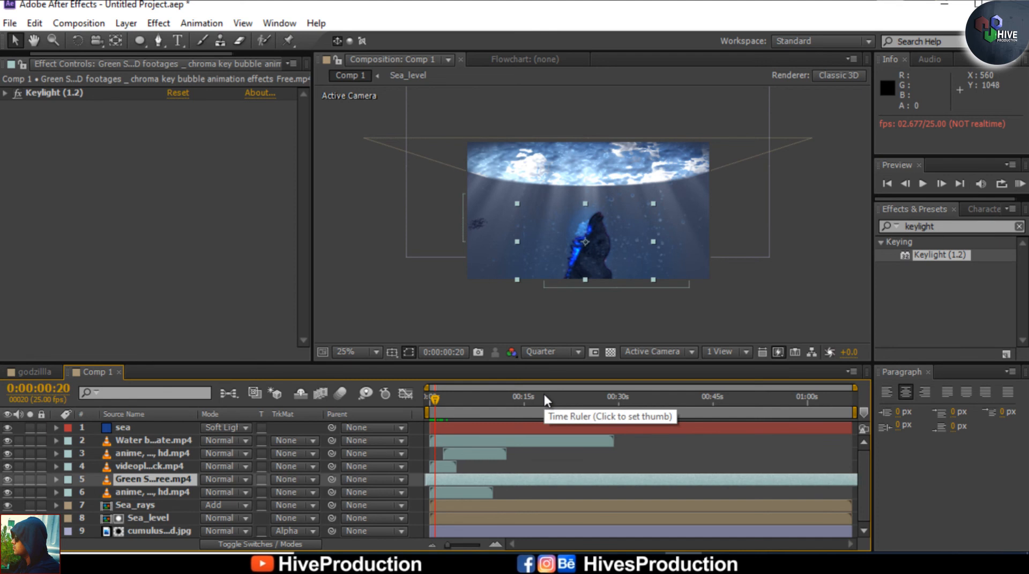
right_click(572, 465)
right_click(415, 299)
mouse_move(617, 310)
left_click(688, 348)
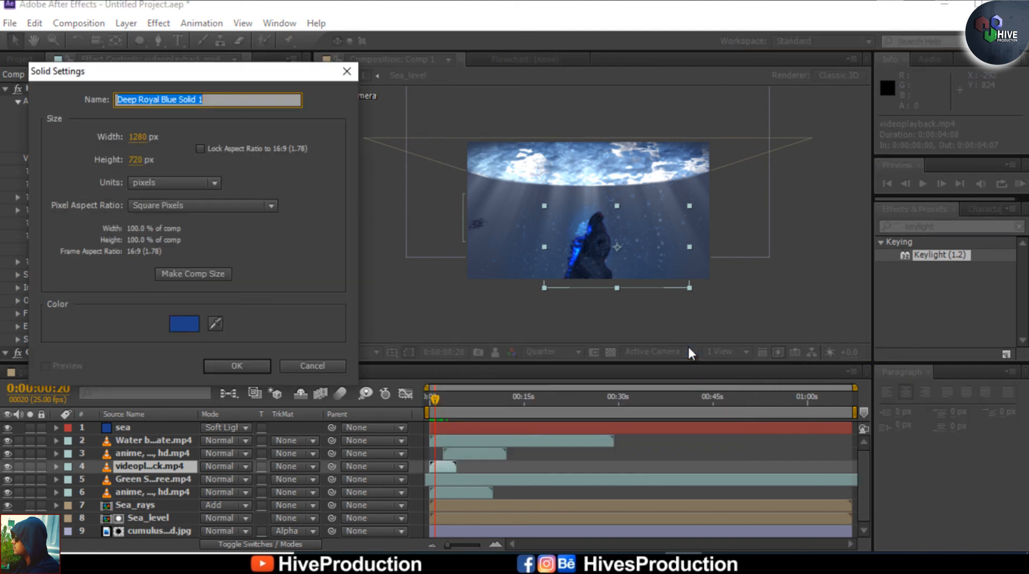
left_click(184, 324)
left_click_drag(133, 372, 15, 493)
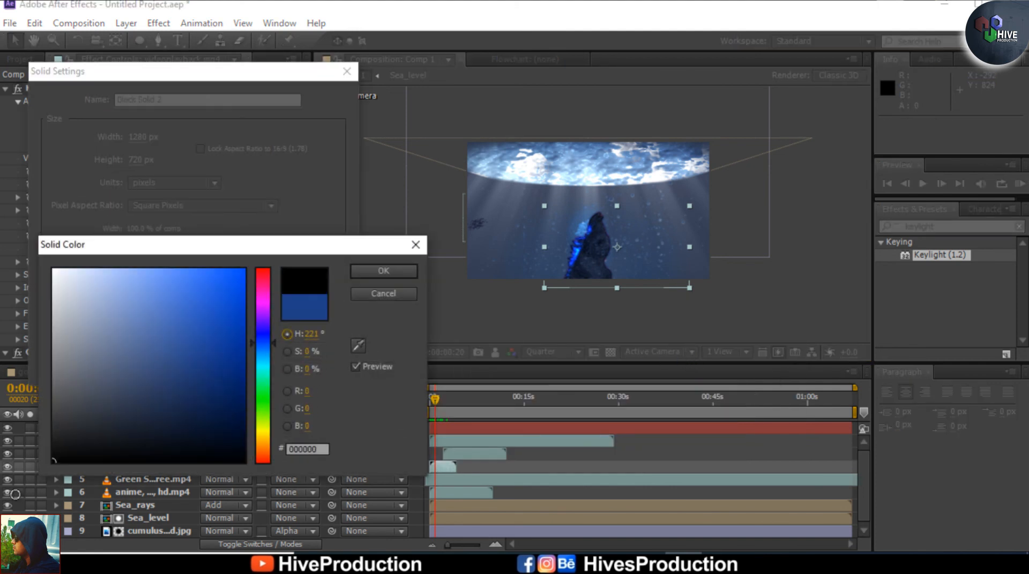
left_click(397, 296)
left_click(310, 369)
Create a new adjustment layer and place it directly below the sea layer
right_click(398, 298)
mouse_move(427, 310)
left_click(698, 433)
left_click_drag(165, 427, 155, 443)
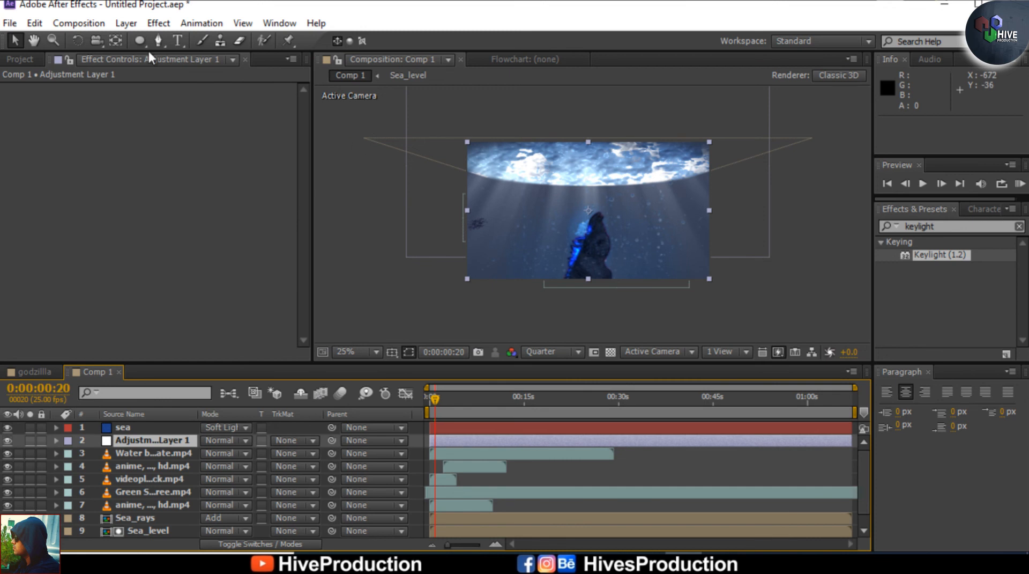
Draw a straight two-point Pen mask on the adjustment layer from Godzilla's mouth diagonally up to the frame's upper edge
left_click(159, 40)
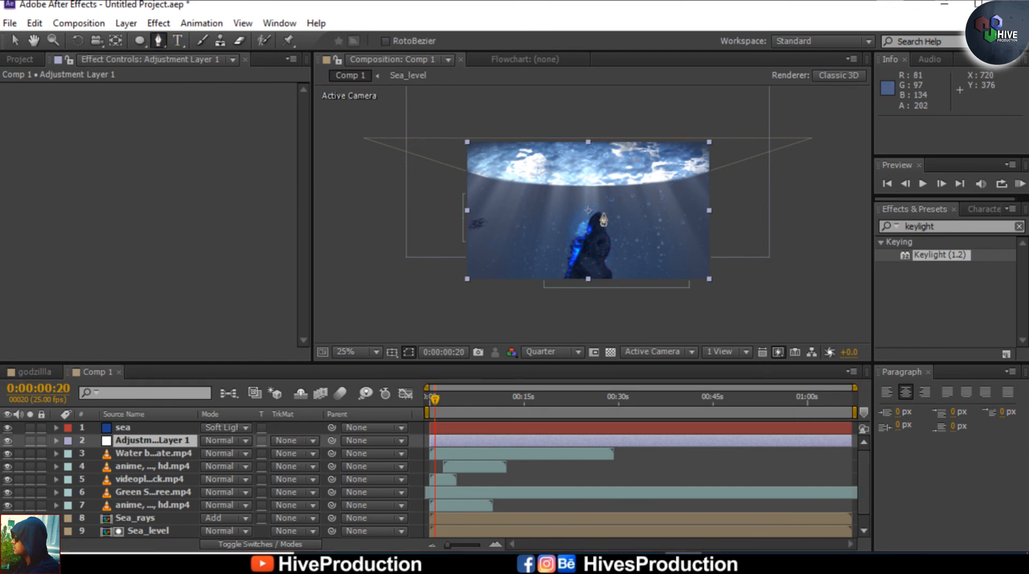
left_click(600, 215)
left_click(642, 142)
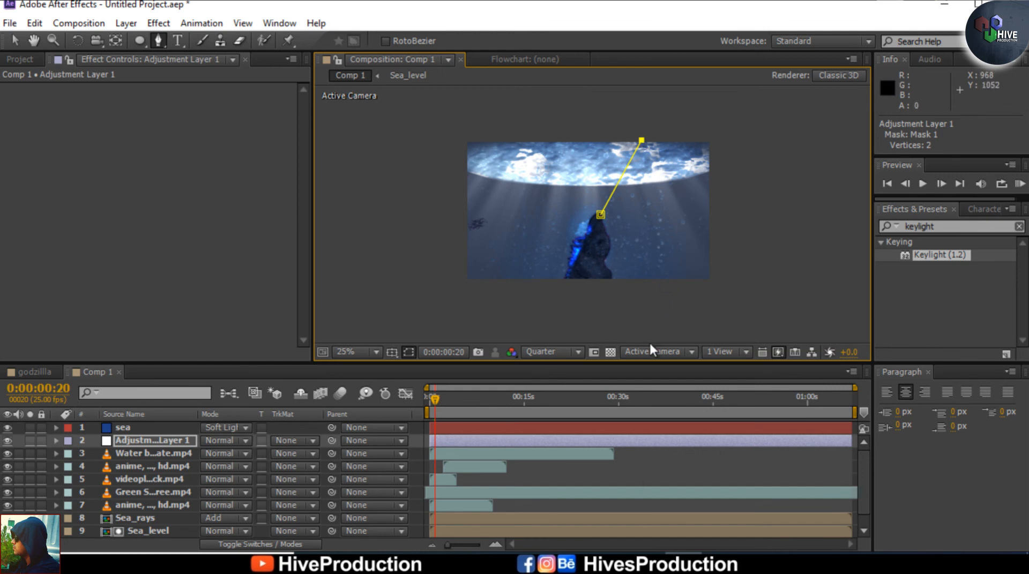
Apply the Trapcode 3D Stroke effect to the masked adjustment layer and turn off its adjustment-layer switch
left_click(532, 442)
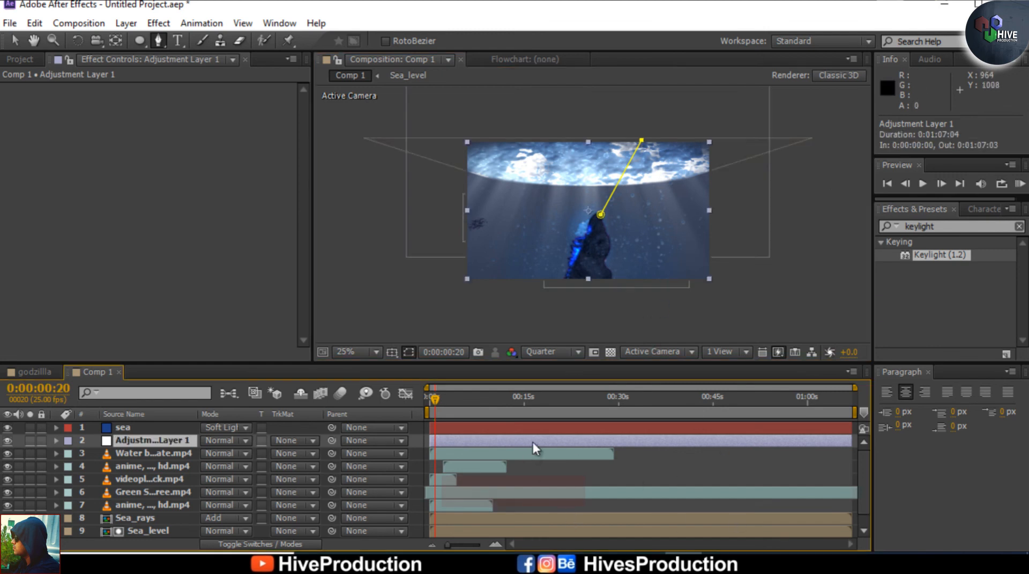
right_click(533, 442)
mouse_move(590, 254)
mouse_move(743, 533)
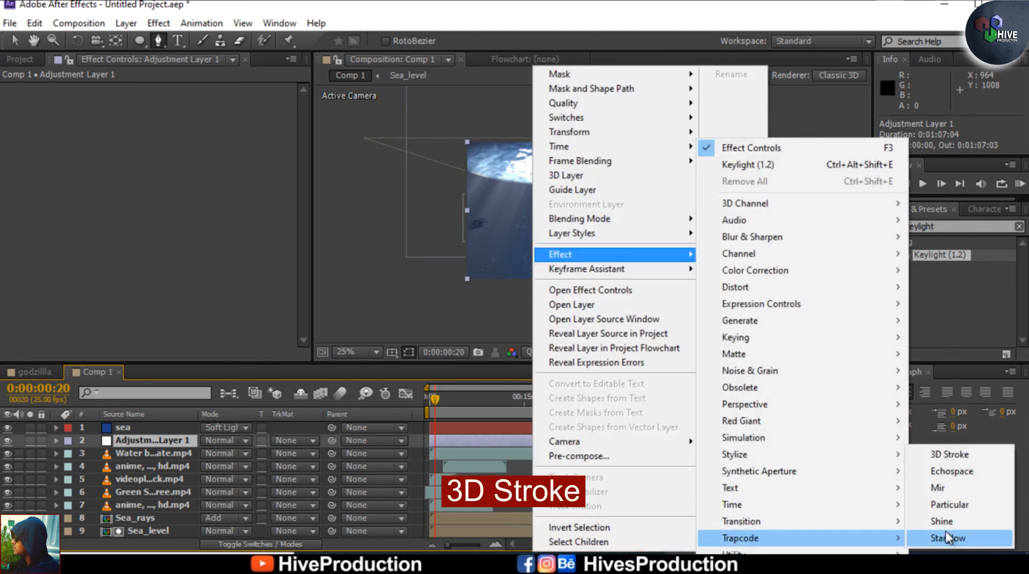
left_click(947, 454)
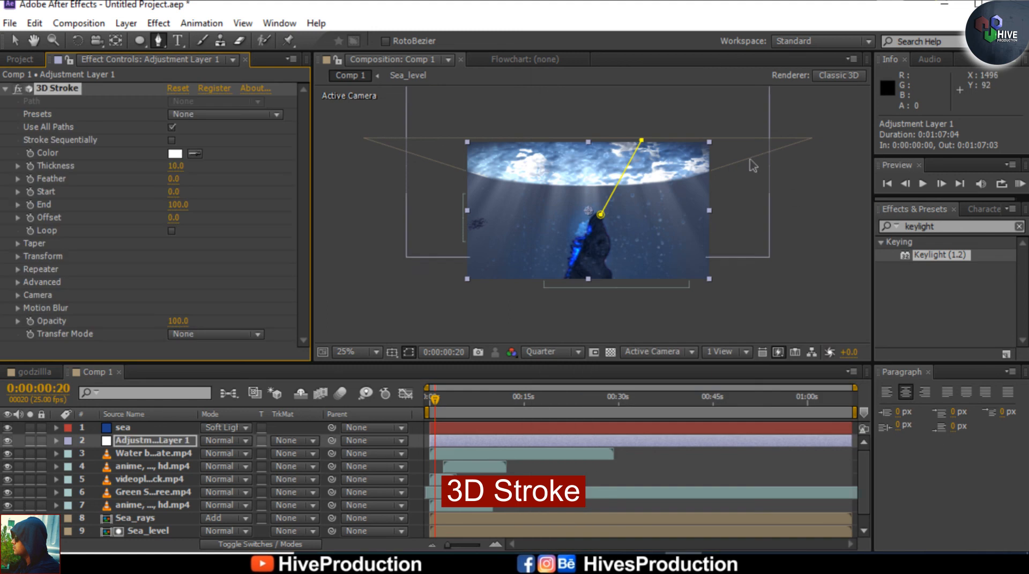
scroll(611, 194, "up", 4)
scroll(580, 265, "down", 4)
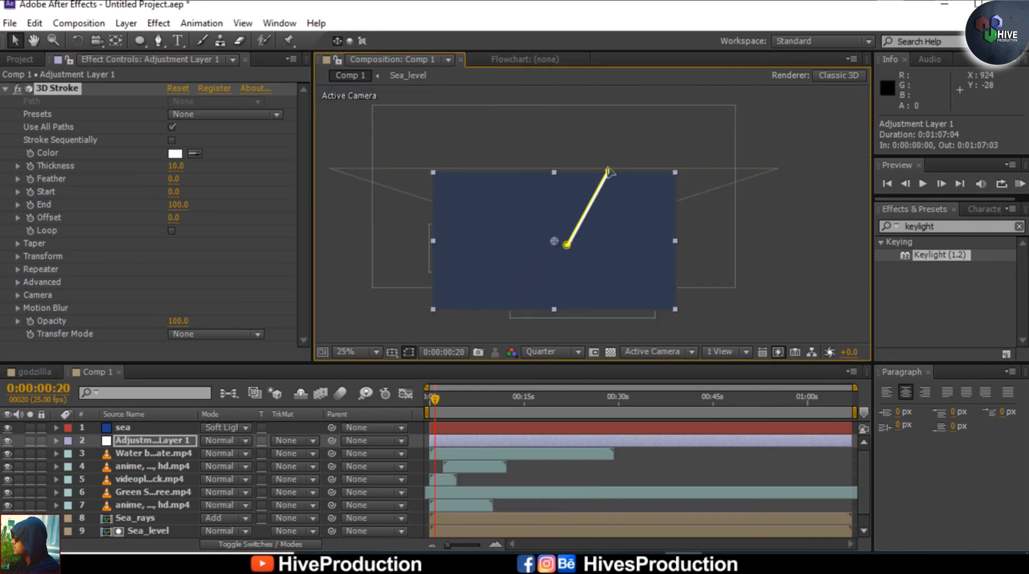
left_click(243, 544)
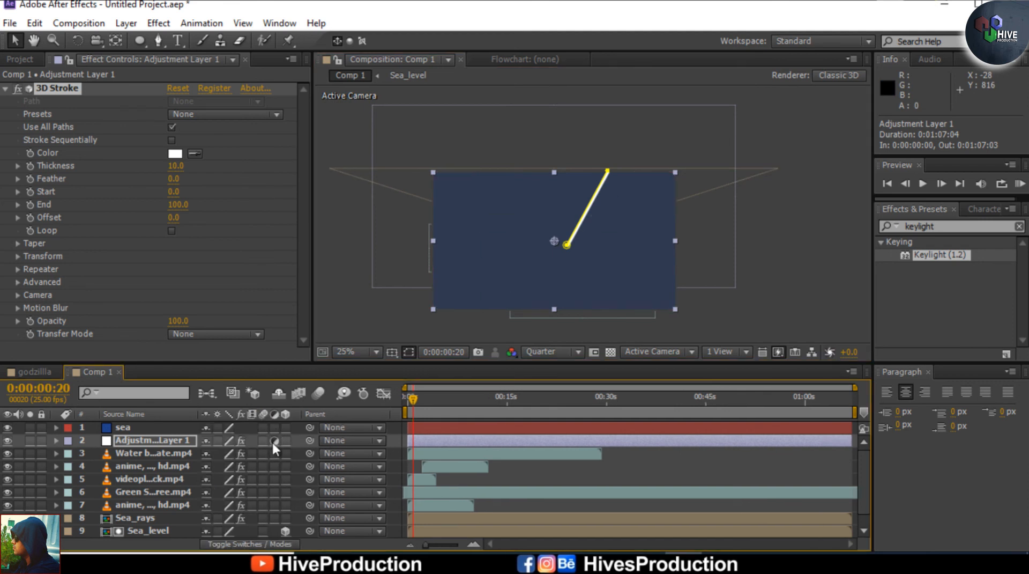
left_click(273, 440)
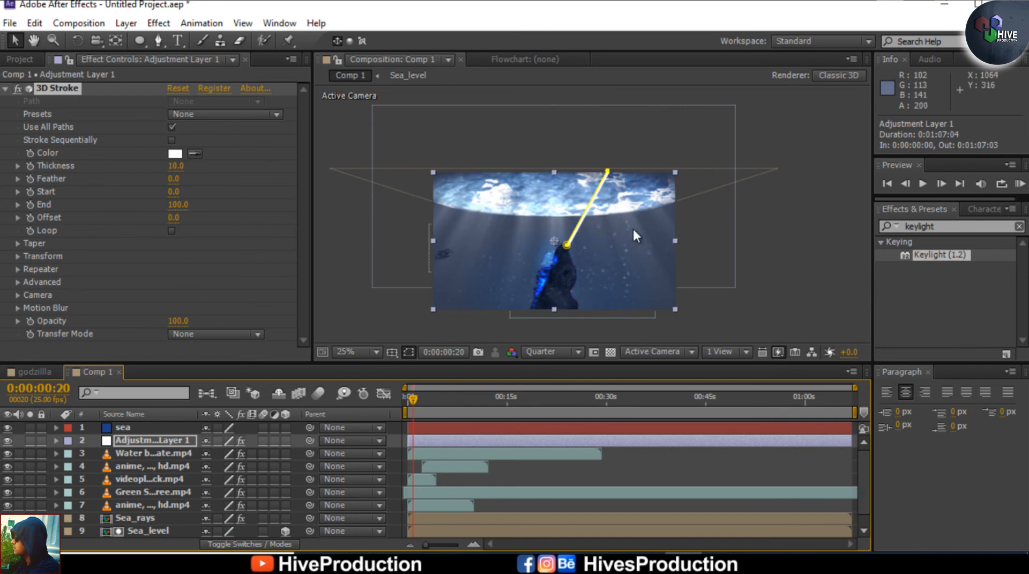
Enable Taper in the 3D Stroke effect and inspect the beam's ends without the mask outline
key("period")
key("period")
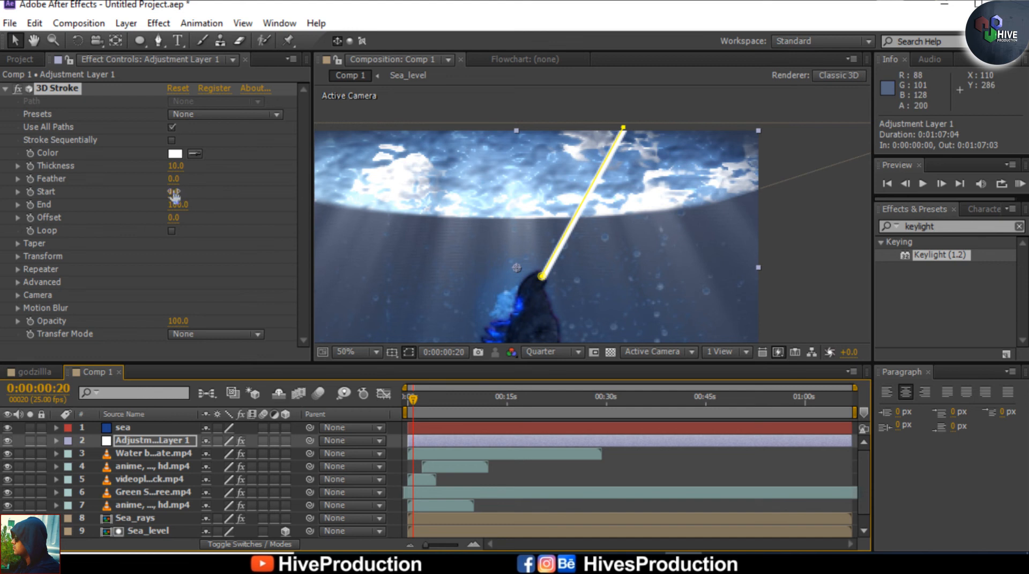
left_click(17, 244)
left_click(171, 262)
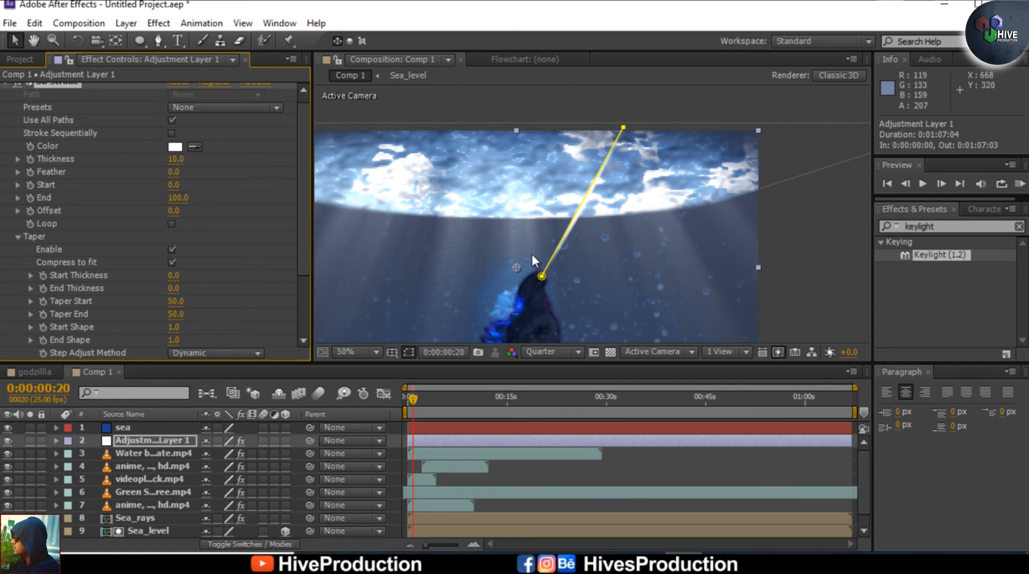
left_click(779, 259)
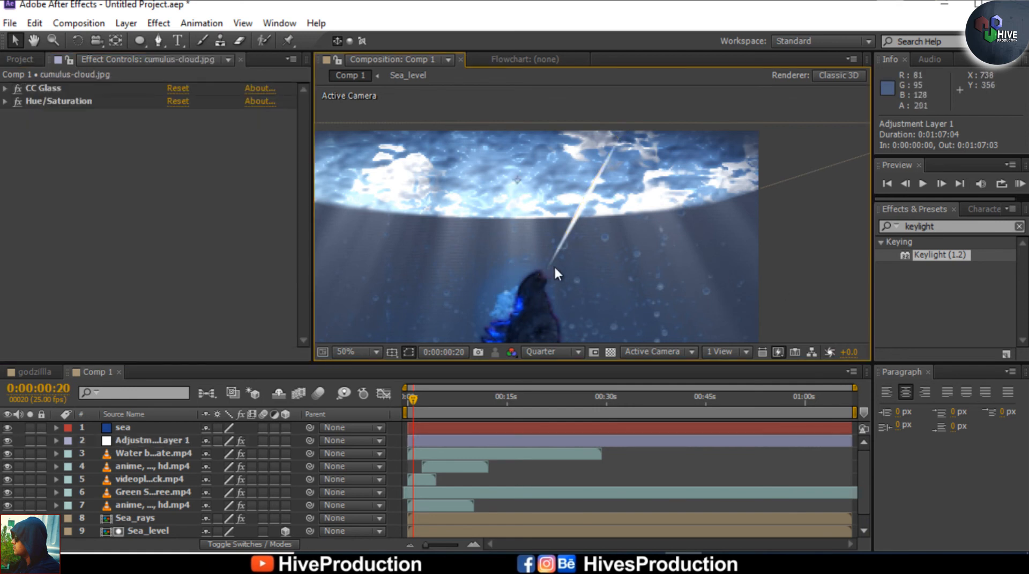
key("period")
key("comma")
Set the 3D Stroke taper's Start Thickness to 20 and End Thickness to 100
left_click(526, 440)
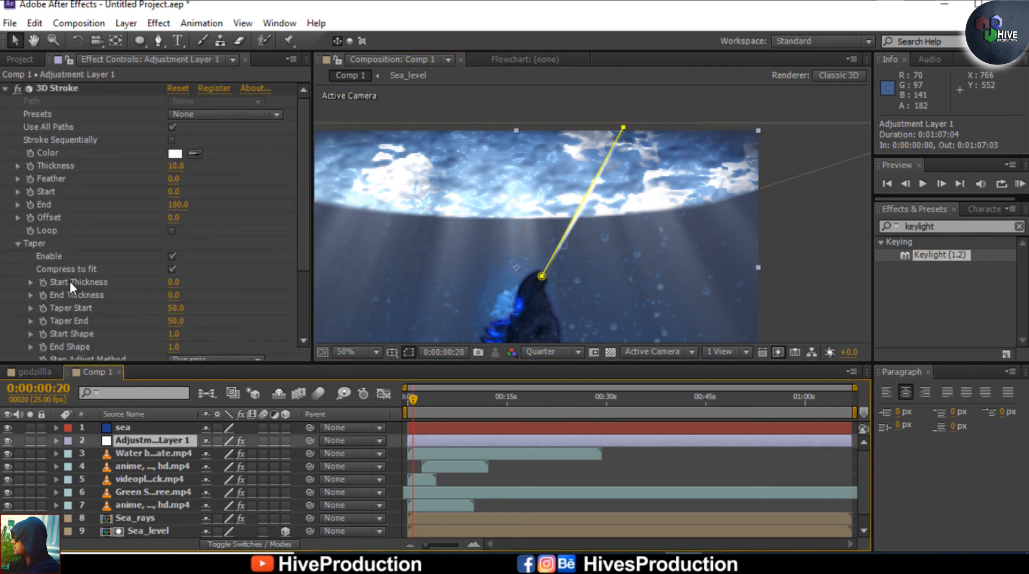
left_click(173, 282)
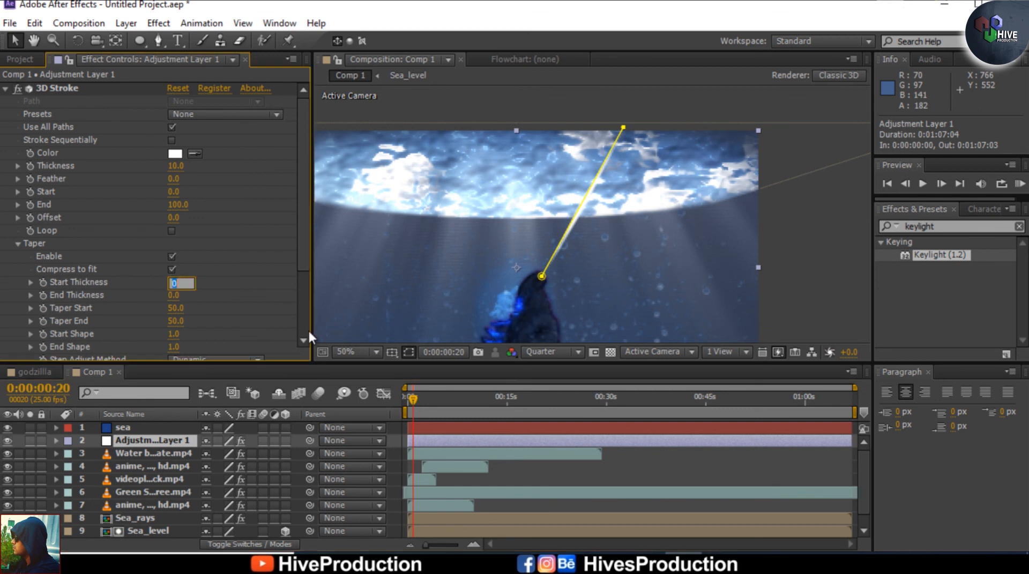
type("20")
key("Return")
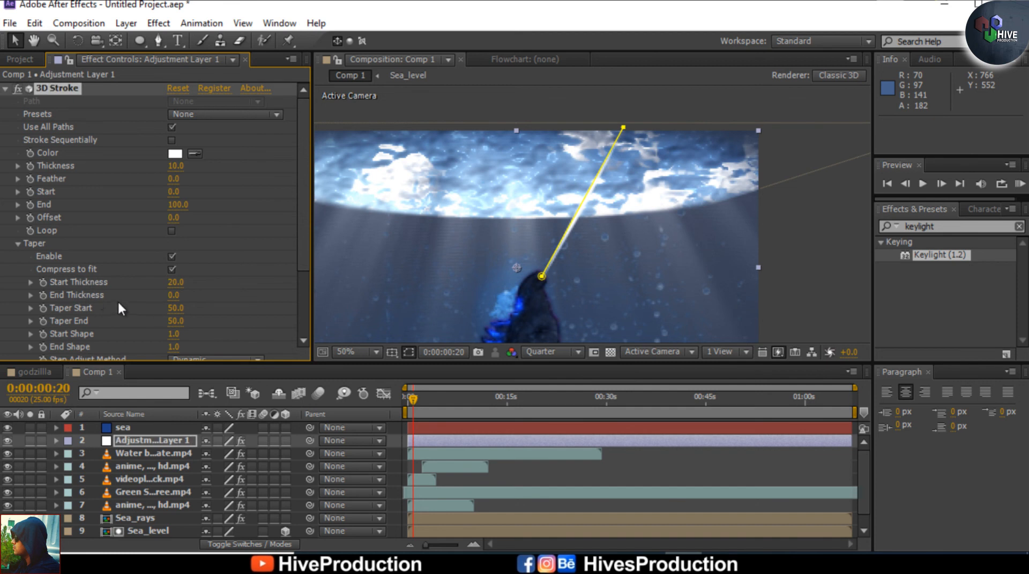
left_click_drag(165, 294, 346, 293)
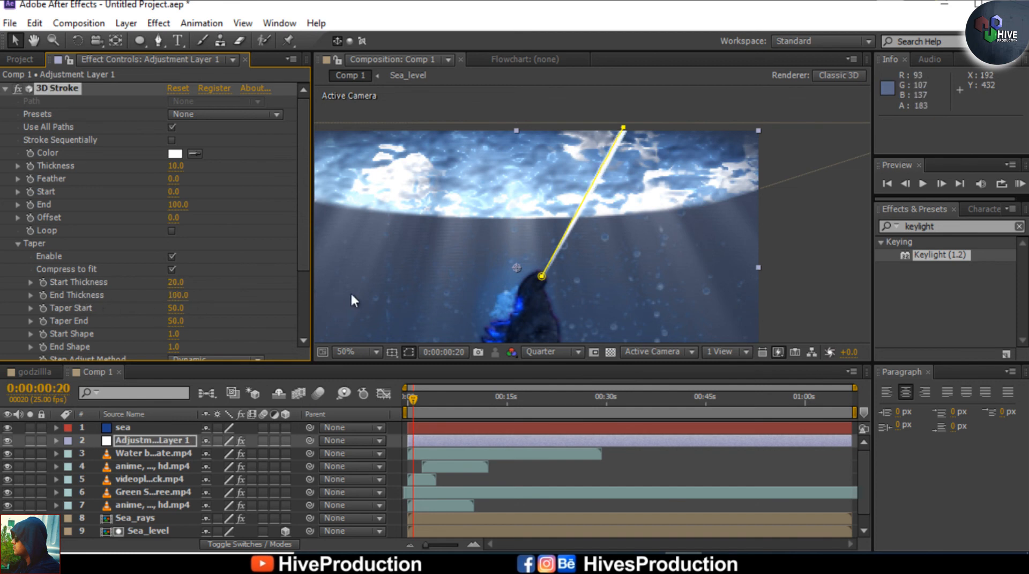
Set the 3D Stroke taper's Taper End to 100 and Taper Start to 50
mouse_move(177, 324)
left_mouse_down()
mouse_move(218, 322)
mouse_move(193, 306)
mouse_move(180, 317)
left_mouse_up()
left_click(179, 310)
type("50")
key("Return")
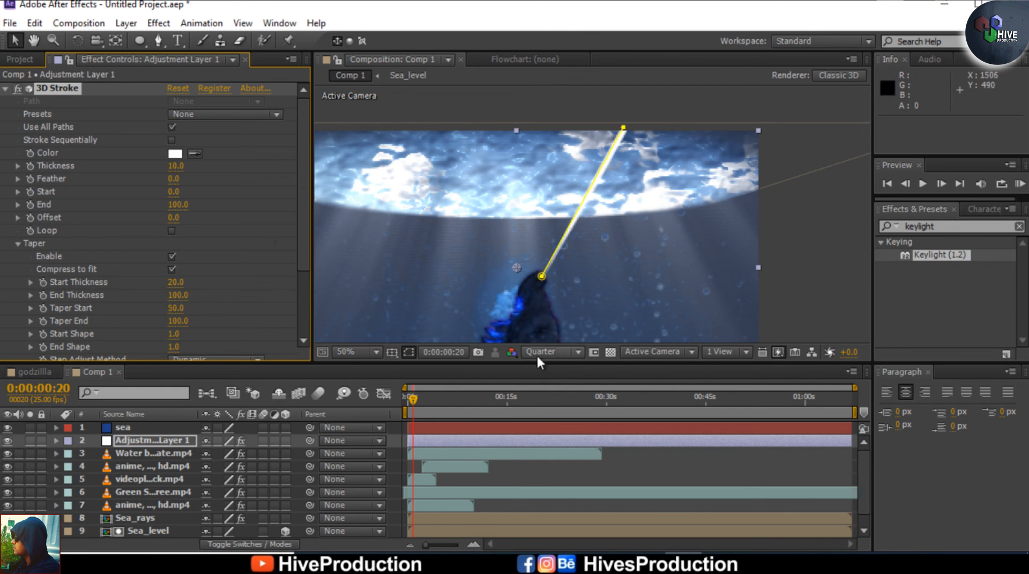
Change the 3D Stroke color to a medium blue with a hue of 223°
left_click(172, 155)
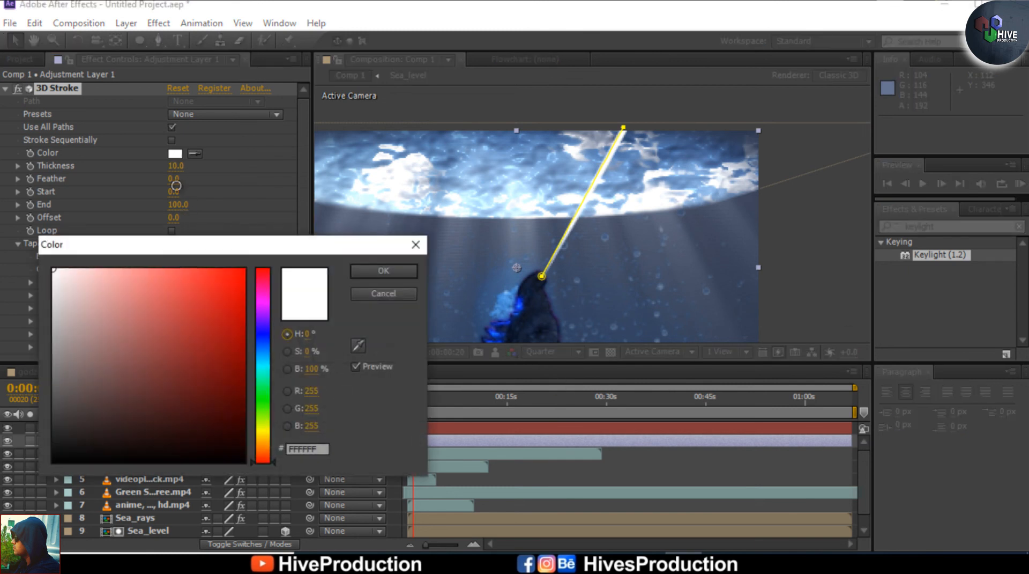
left_click(264, 380)
left_click(265, 340)
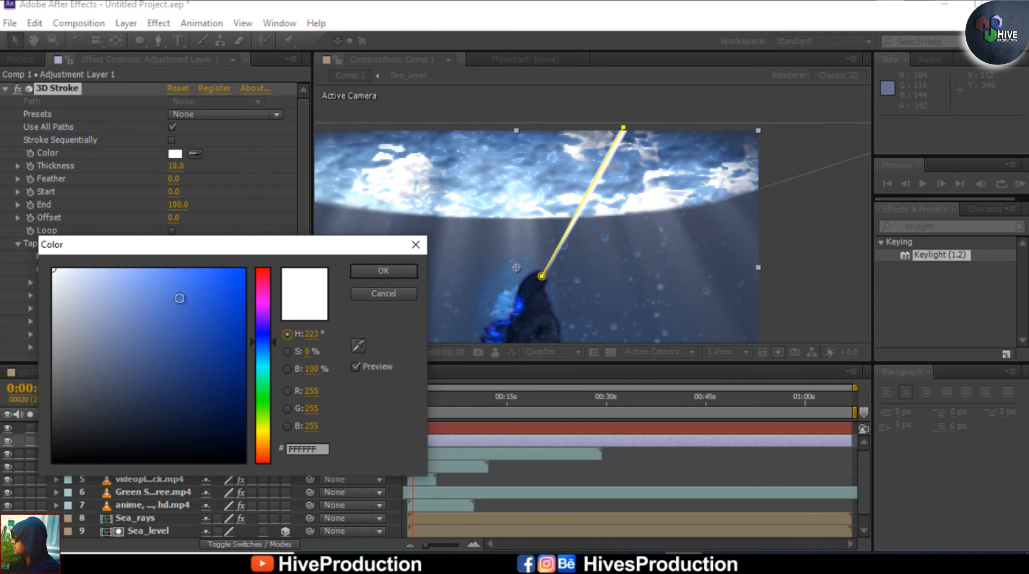
left_click_drag(200, 315, 157, 271)
left_click(375, 270)
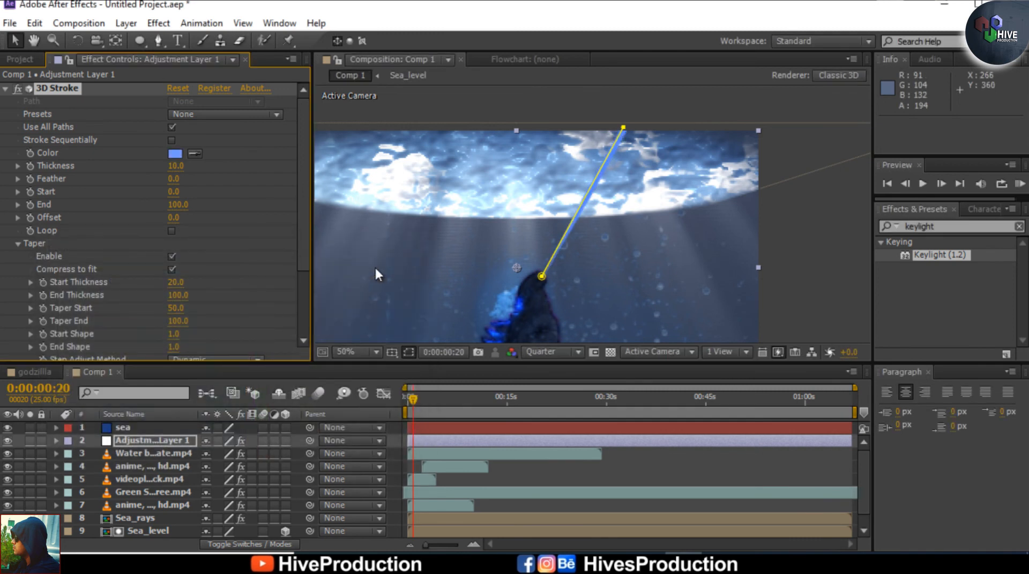
Try a paler blue as the 3D Stroke color, and replace it with the stronger blue 5580EC
left_click(176, 154)
left_click(107, 269)
left_click(365, 269)
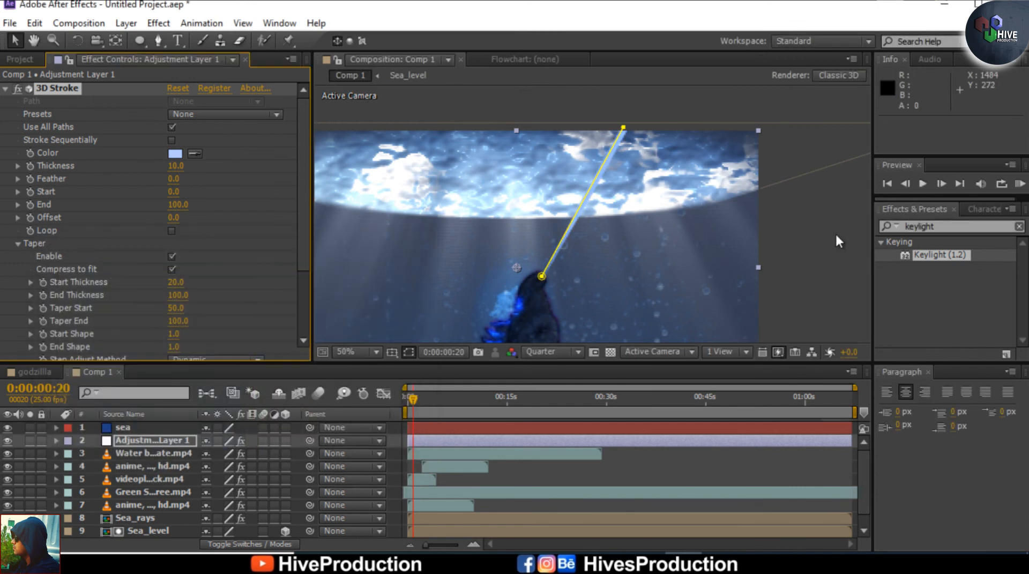
left_click(175, 154)
left_click(172, 291)
left_click(175, 282)
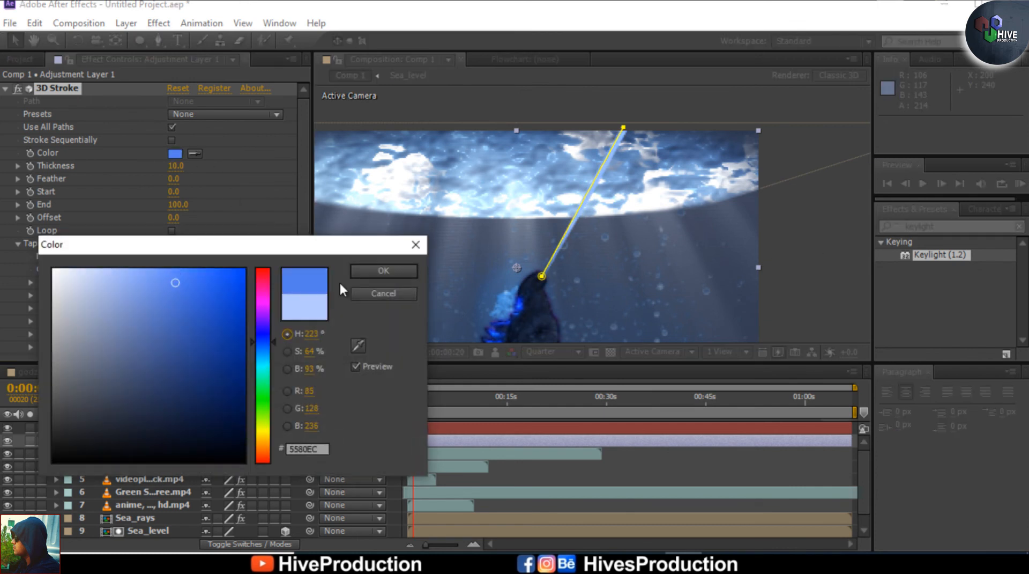
left_click(398, 271)
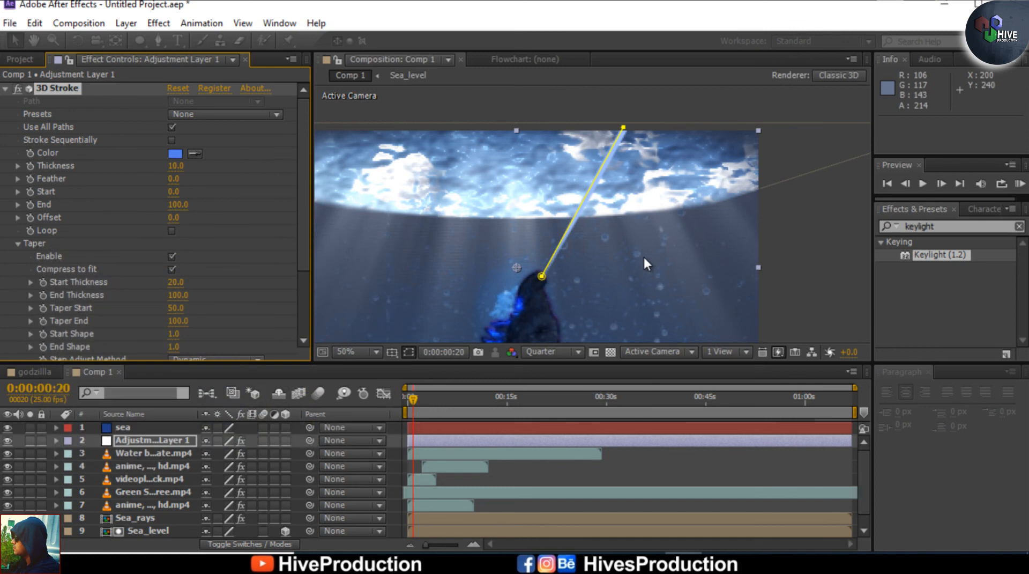
Find the Stylize Glow effect and apply it to the adjustment layer that carries the beam
left_click(5, 89)
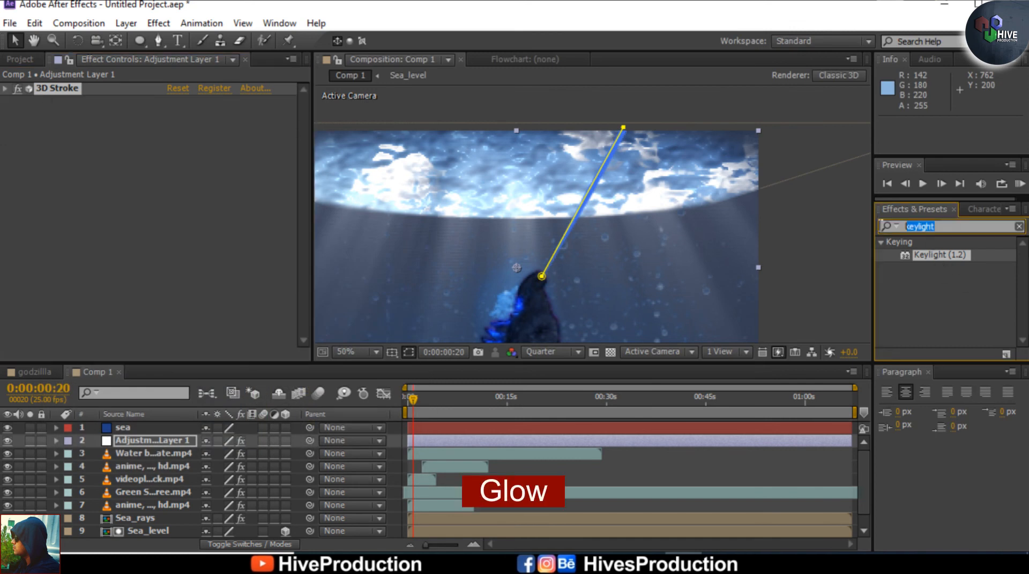
left_click_drag(913, 227, 898, 211)
type("glow")
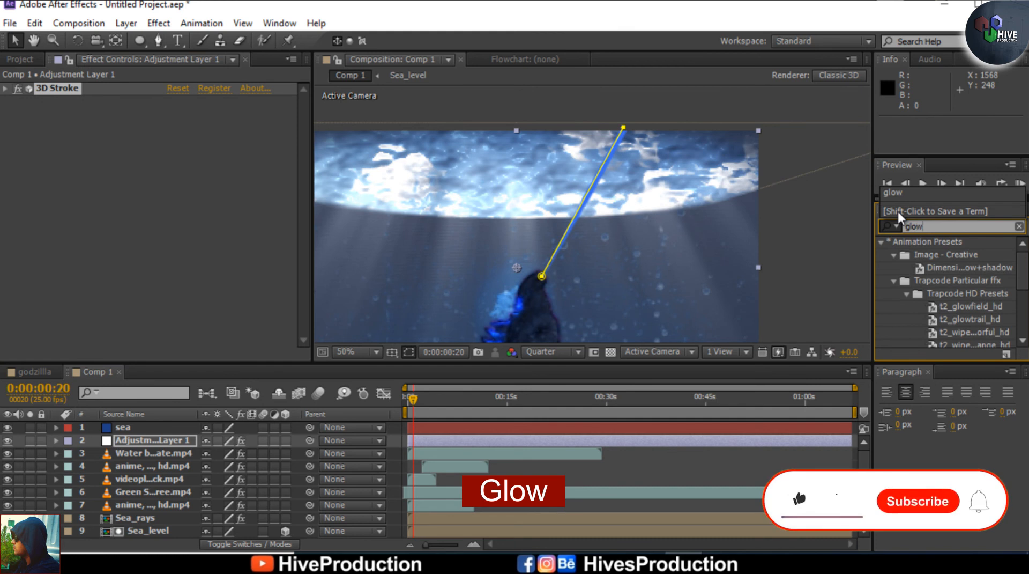
scroll(934, 320, "down", 5)
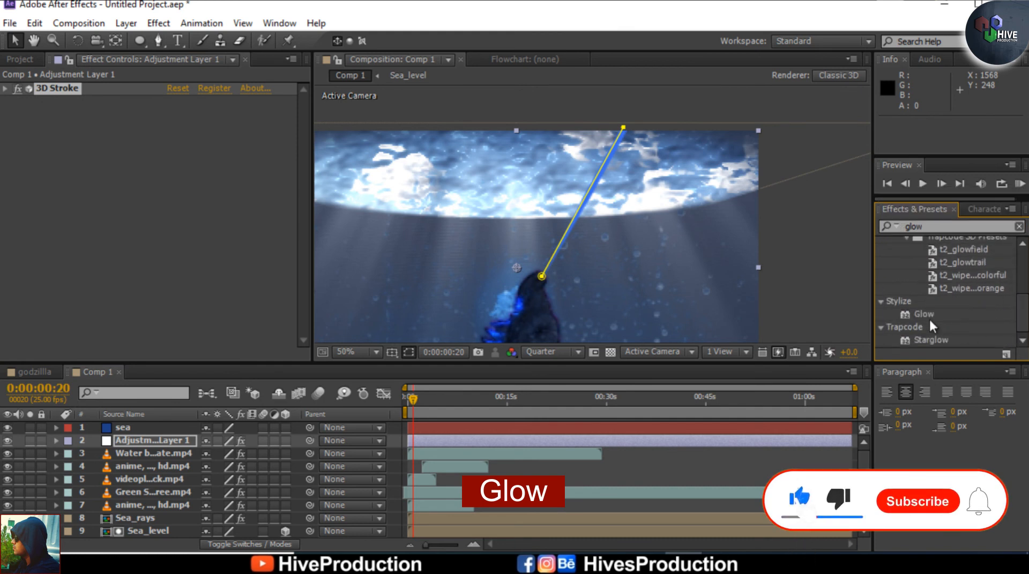
left_click_drag(925, 316, 518, 444)
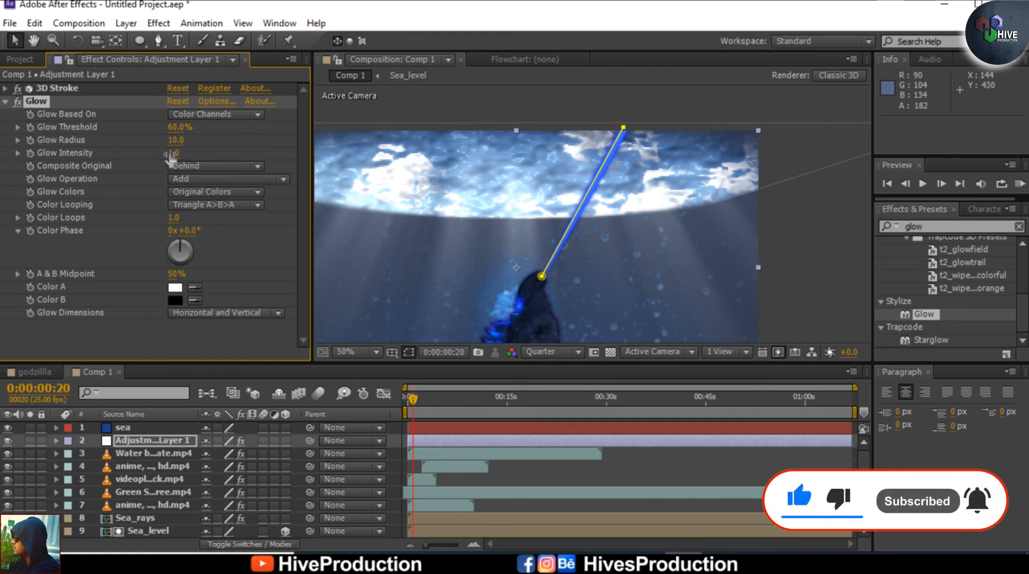
Try a stronger glow on the beam with Threshold 32.5%, Radius 49 and Intensity 2.4
left_click_drag(171, 156, 207, 155)
left_click(176, 115)
left_click(152, 128)
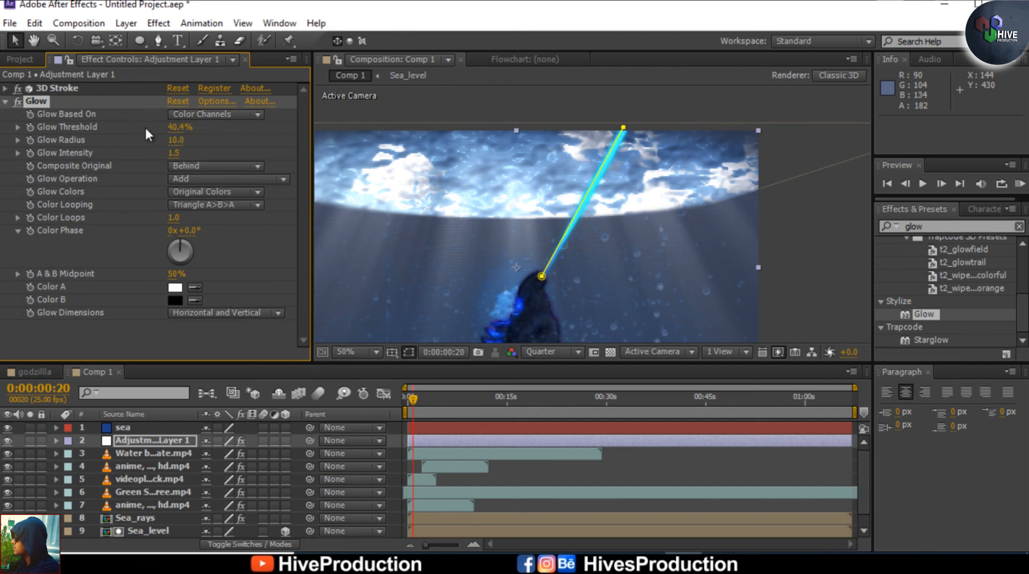
left_click_drag(173, 153, 218, 157)
left_click_drag(177, 127, 210, 149)
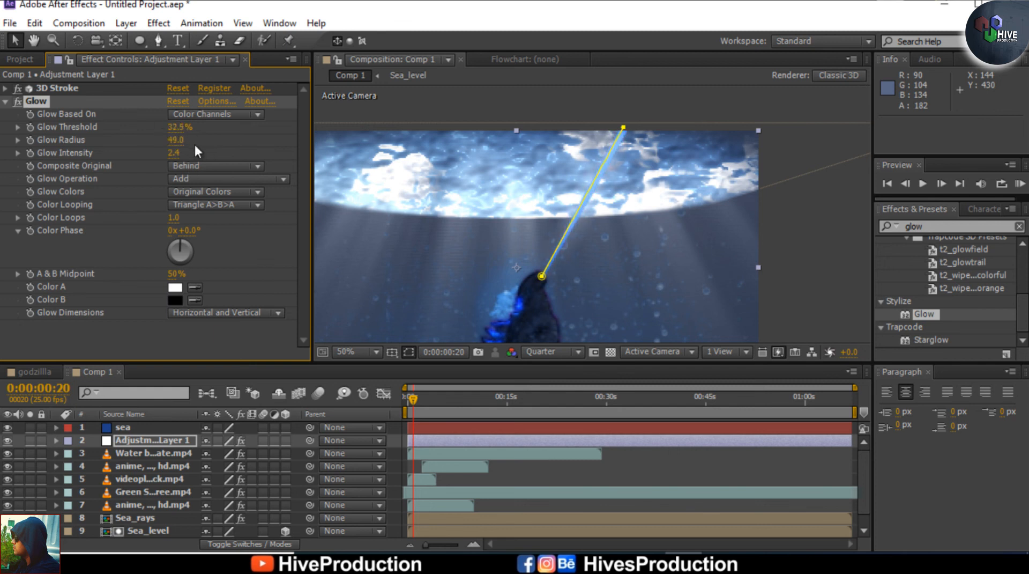
Undo the last Glow changes, set Glow Threshold to 36.5% and view the beam without its mask outline
key("ctrl+z")
key("ctrl+z")
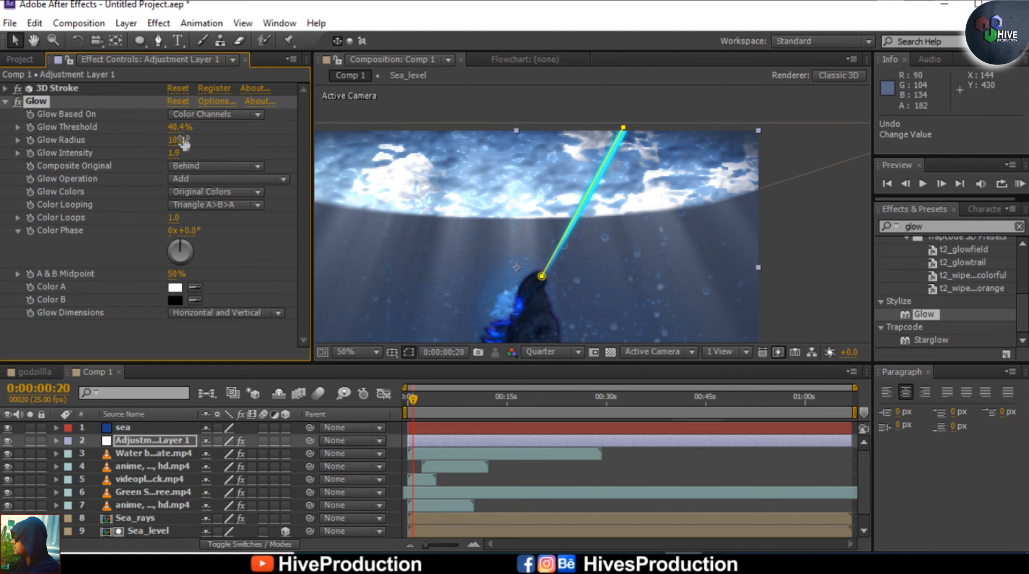
mouse_move(173, 127)
left_mouse_down()
mouse_move(160, 123)
mouse_move(172, 134)
left_mouse_up()
left_click(793, 261)
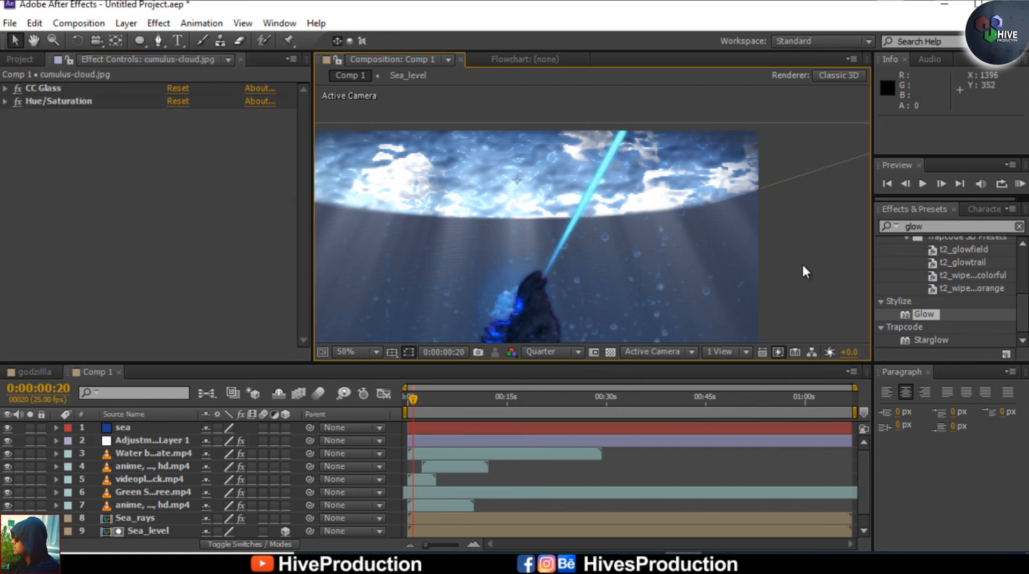
key("comma")
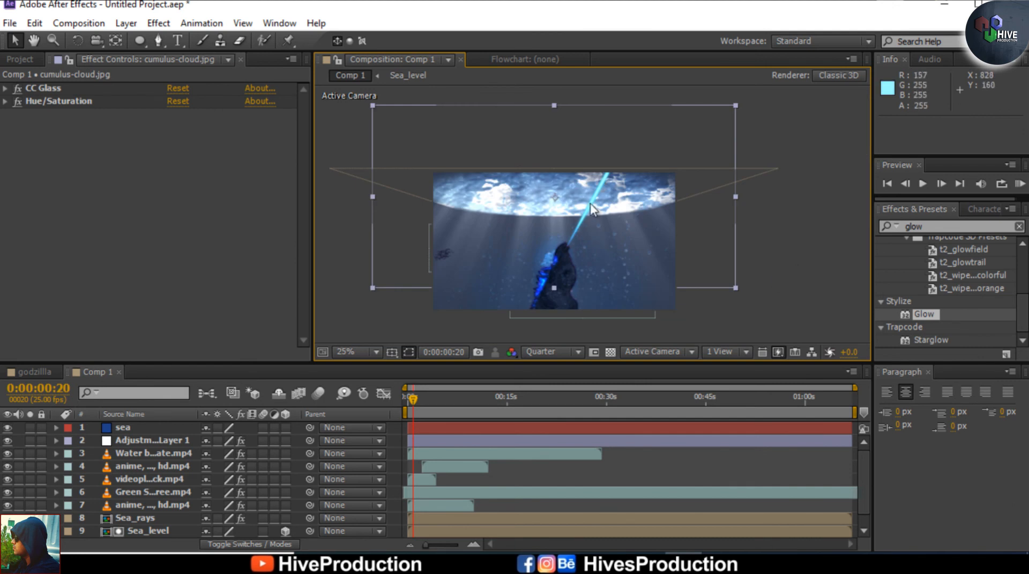
Change the adjustment layer's 3D Stroke color to the light blue A3BBFA
left_click(463, 440)
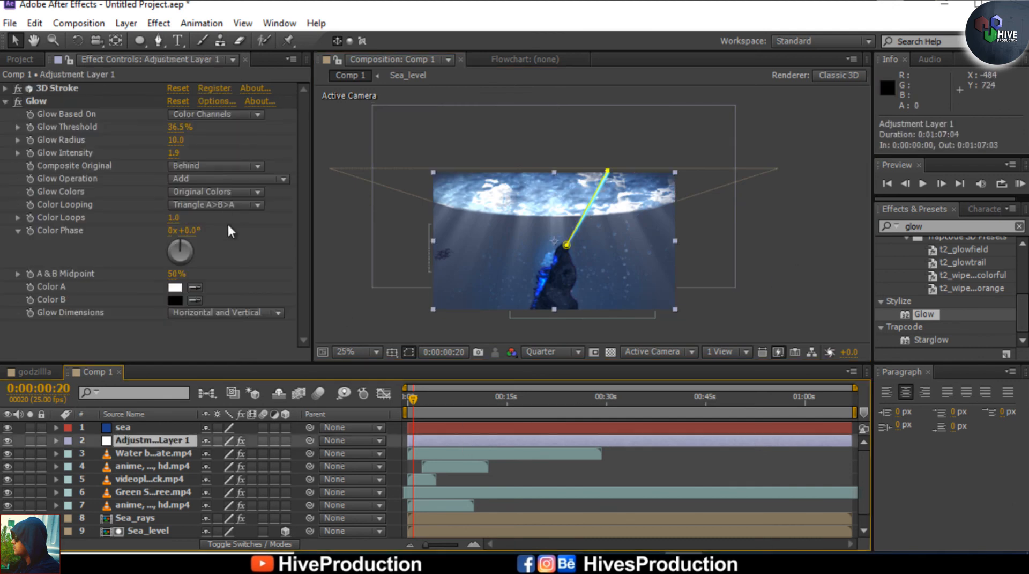
left_click(4, 101)
left_click(4, 88)
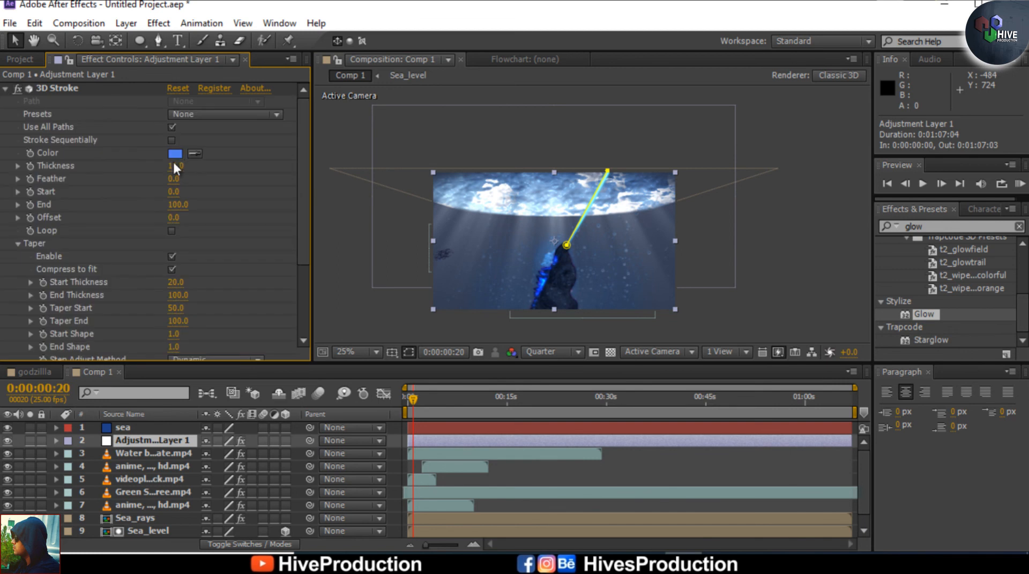
left_click(175, 153)
left_click(122, 274)
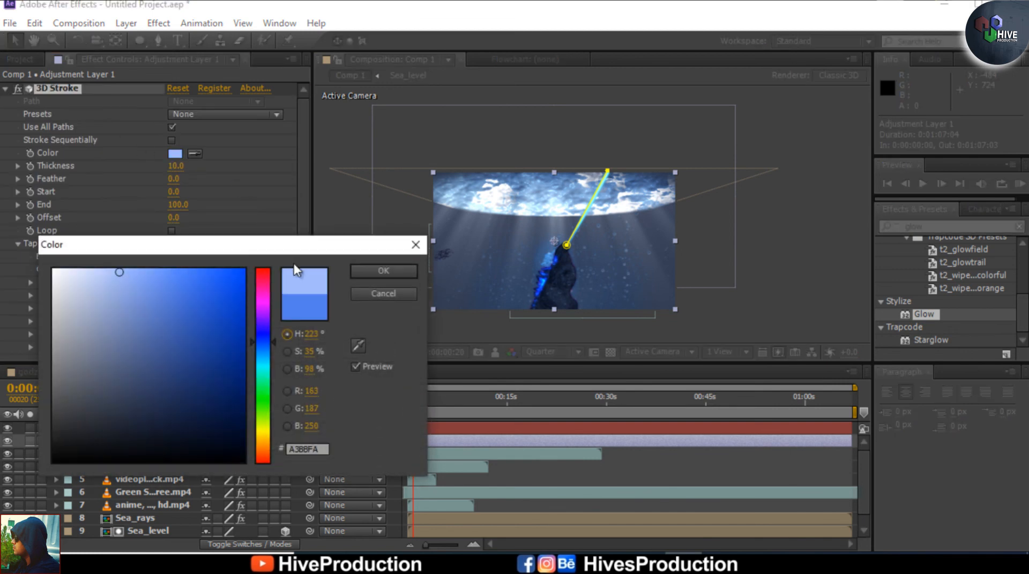
left_click(381, 272)
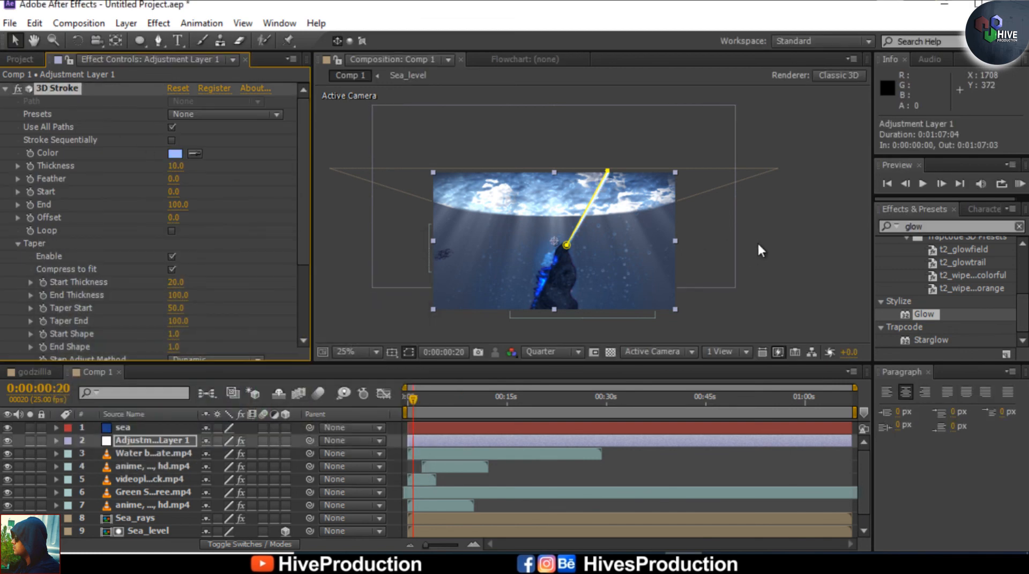
View the beam at 50% magnification and set the composition's preview resolution to Full
key("period")
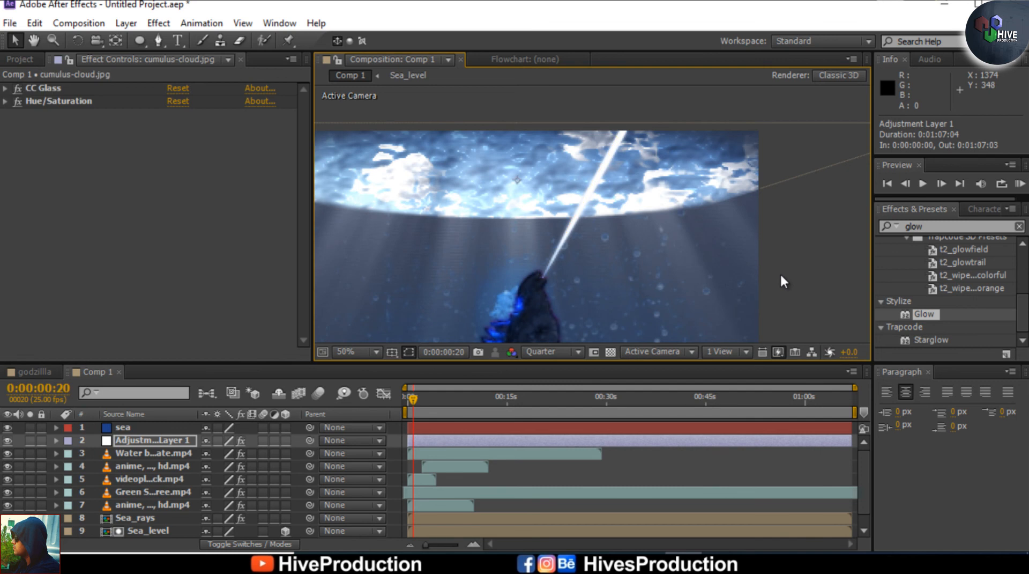
left_click(552, 351)
left_click(549, 324)
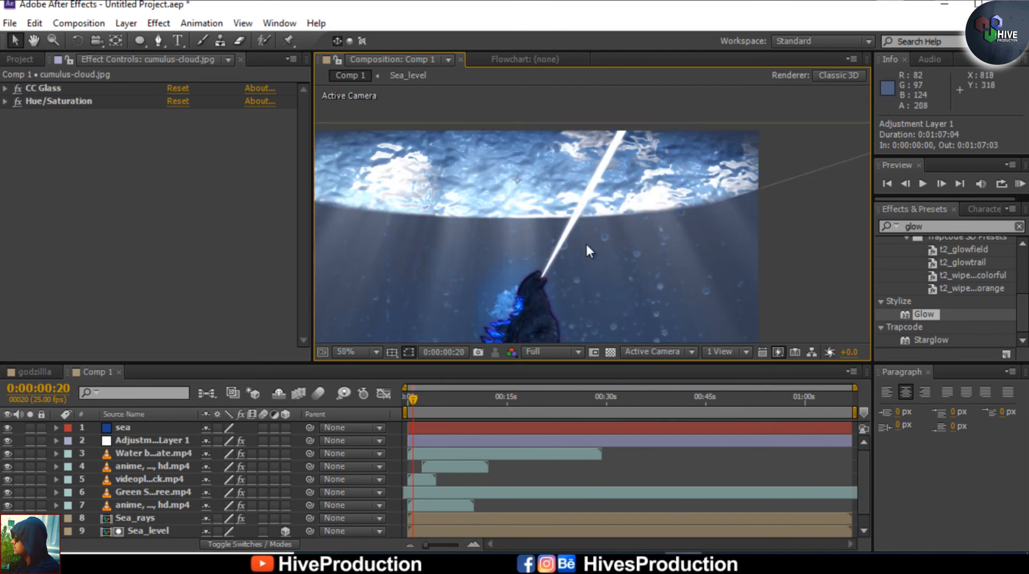
Set the adjustment layer's Glow Threshold to 65%, Glow Radius to 25 and Glow Intensity to 2.8
left_click(551, 438)
key("period")
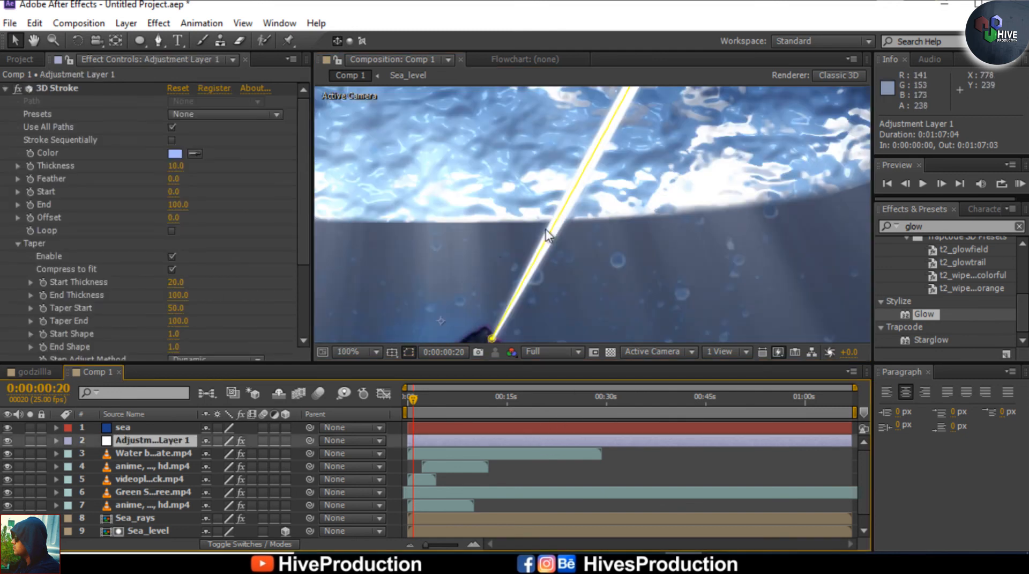
left_click(5, 87)
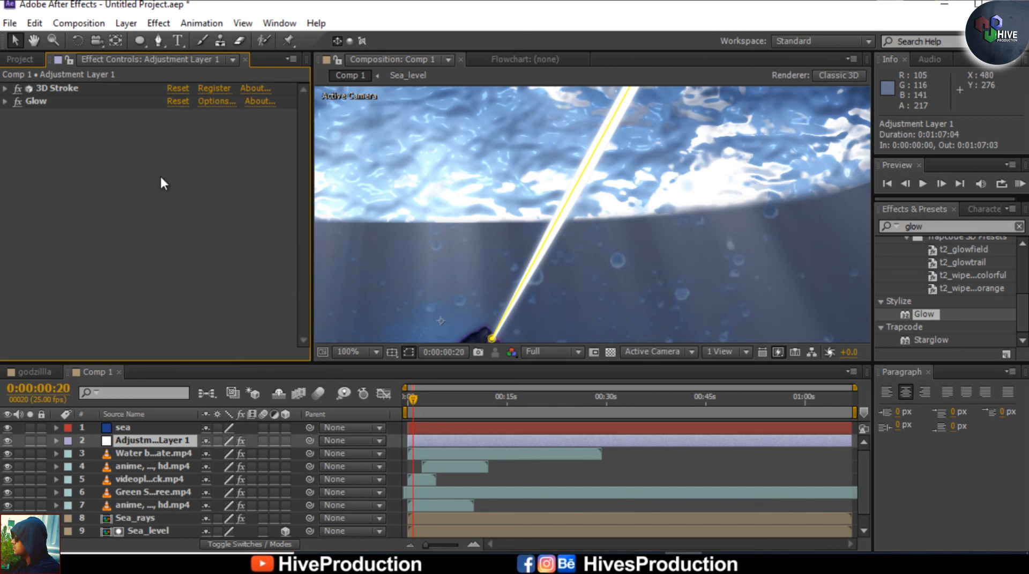
left_click(5, 101)
mouse_move(172, 154)
left_mouse_down()
mouse_move(192, 154)
mouse_move(187, 125)
mouse_move(198, 124)
mouse_move(161, 151)
mouse_move(136, 153)
mouse_move(215, 139)
mouse_move(165, 153)
mouse_move(180, 156)
left_mouse_up()
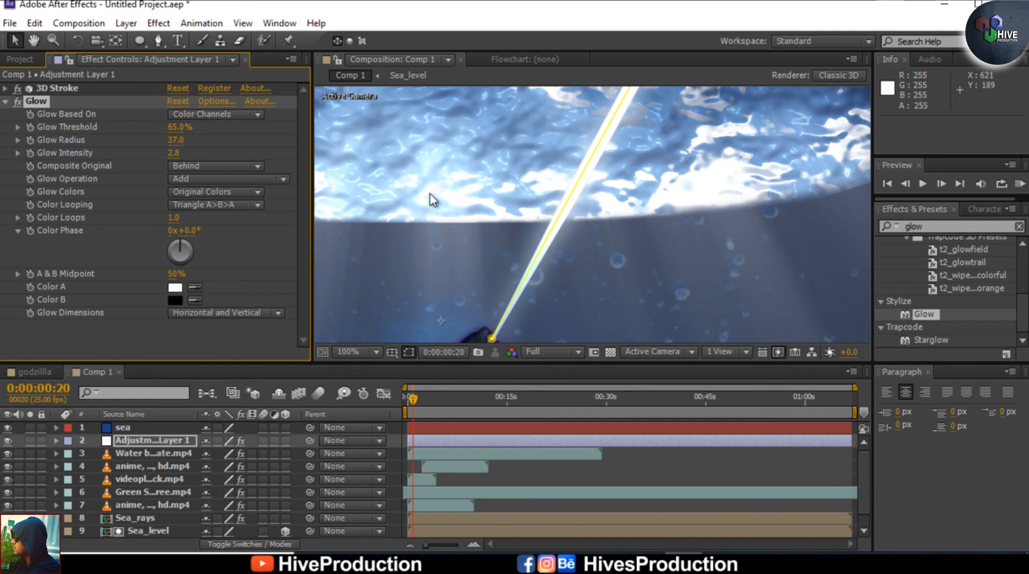
scroll(400, 189, "down", 2)
left_click(175, 140)
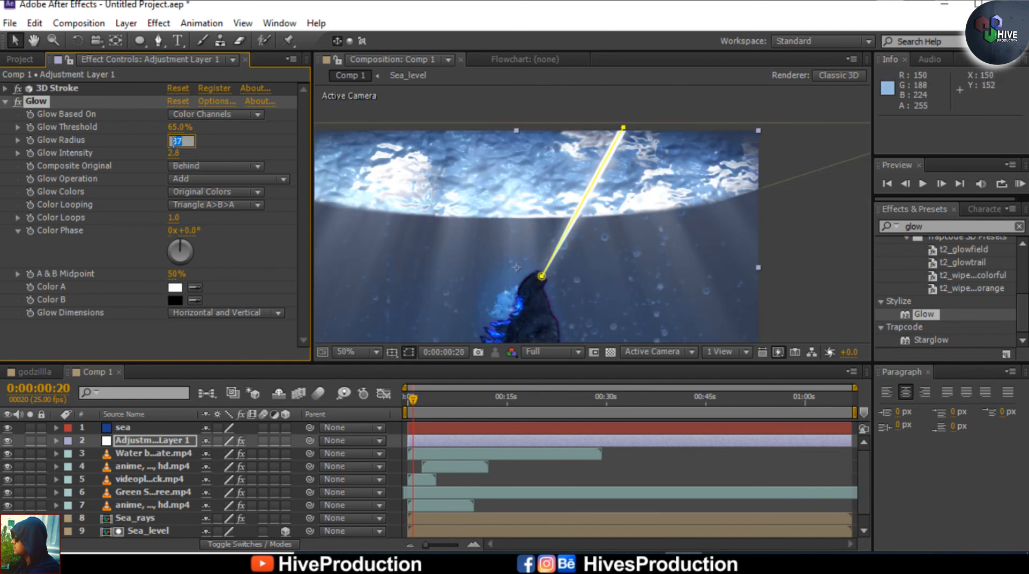
key("Return")
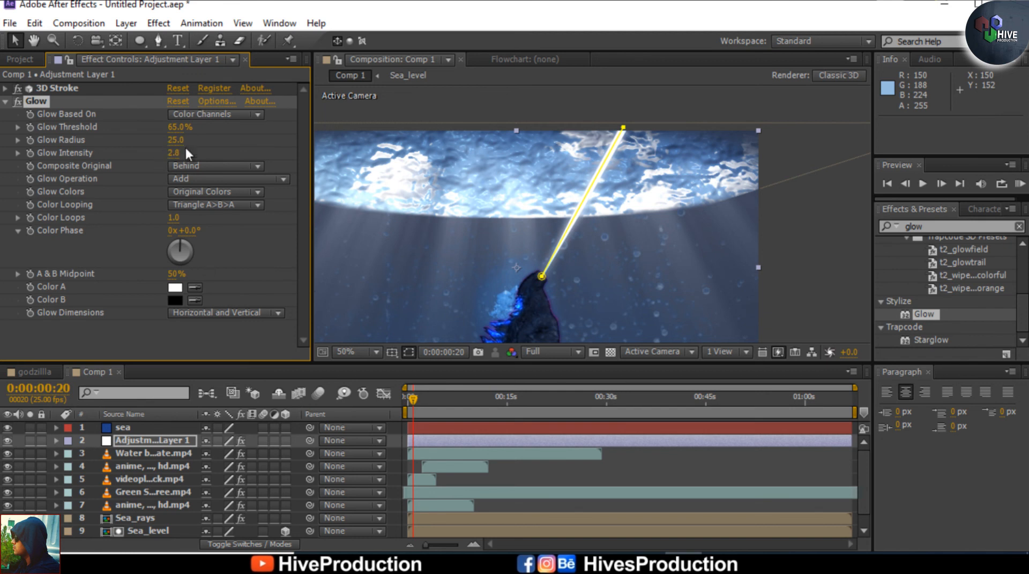
Try the blue 8EADFD and the paler ABC2FD as the 3D Stroke color
left_click(6, 101)
left_click(5, 88)
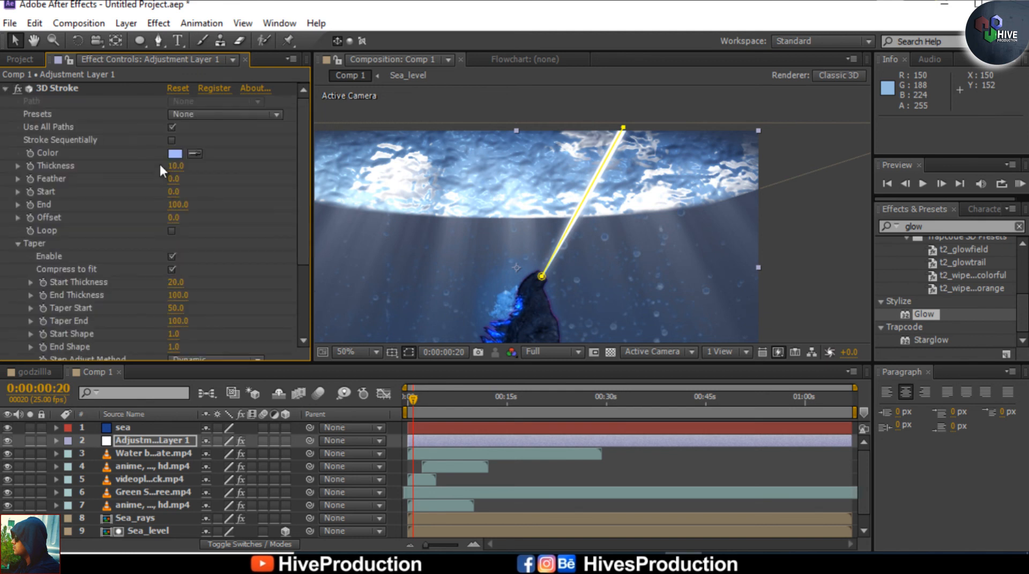
left_click(175, 154)
left_click(137, 270)
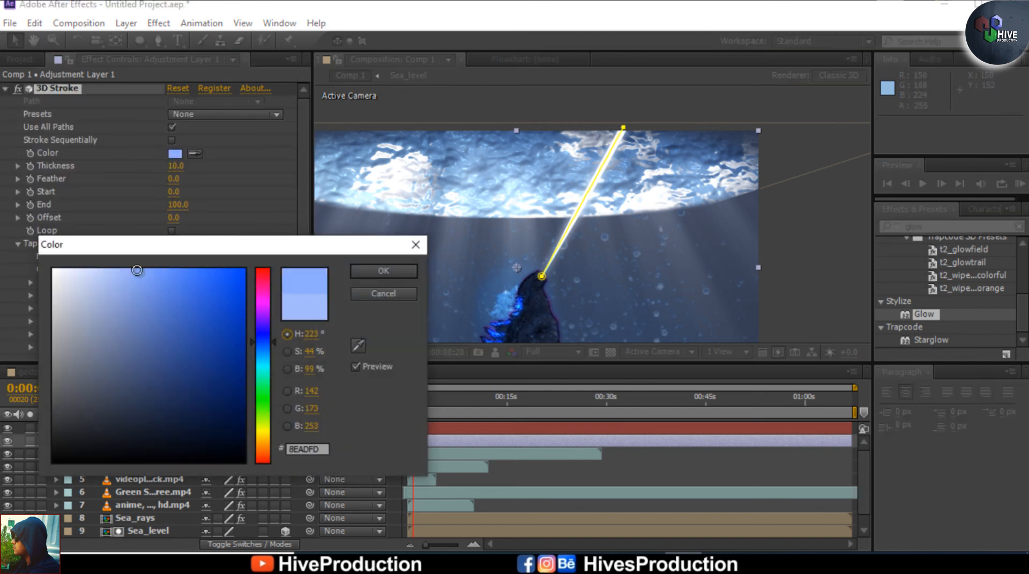
left_click(405, 268)
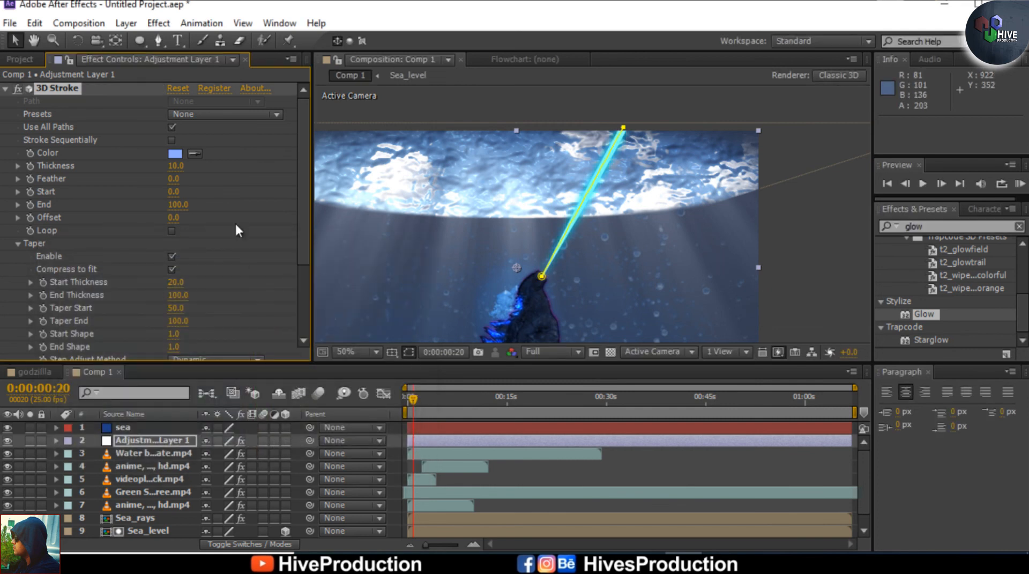
left_click(175, 153)
left_click_drag(137, 270, 115, 270)
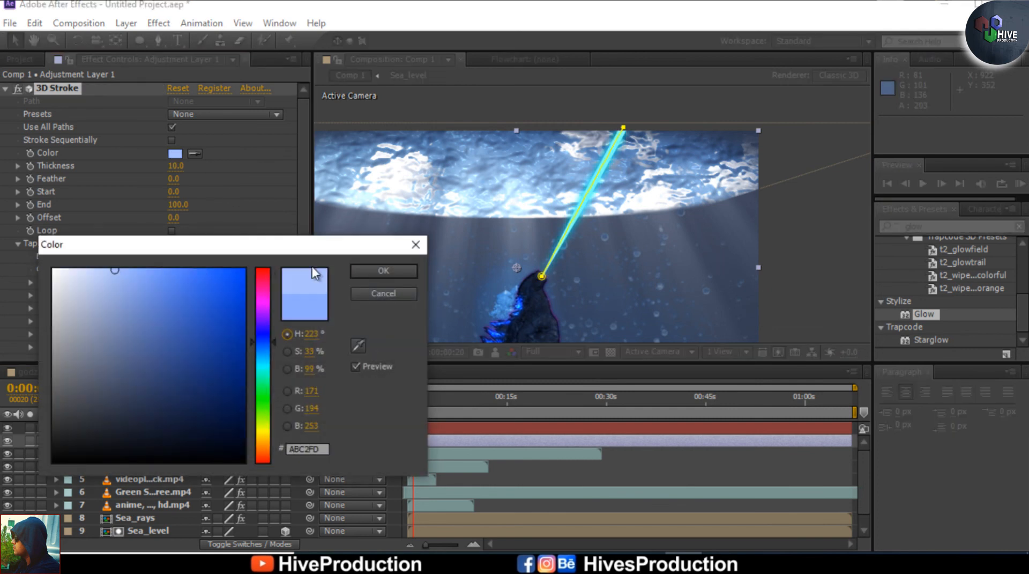
left_click(365, 271)
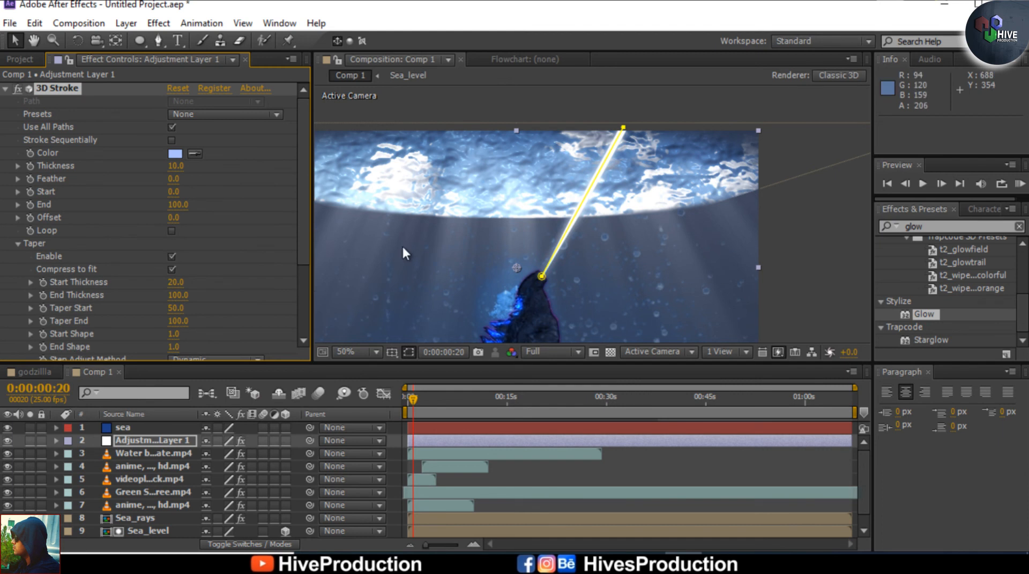
Set the 3D Stroke color to a light blue between the last two tried shades and view the beam without its mask outline
left_click(175, 154)
left_click(127, 270)
left_click(357, 270)
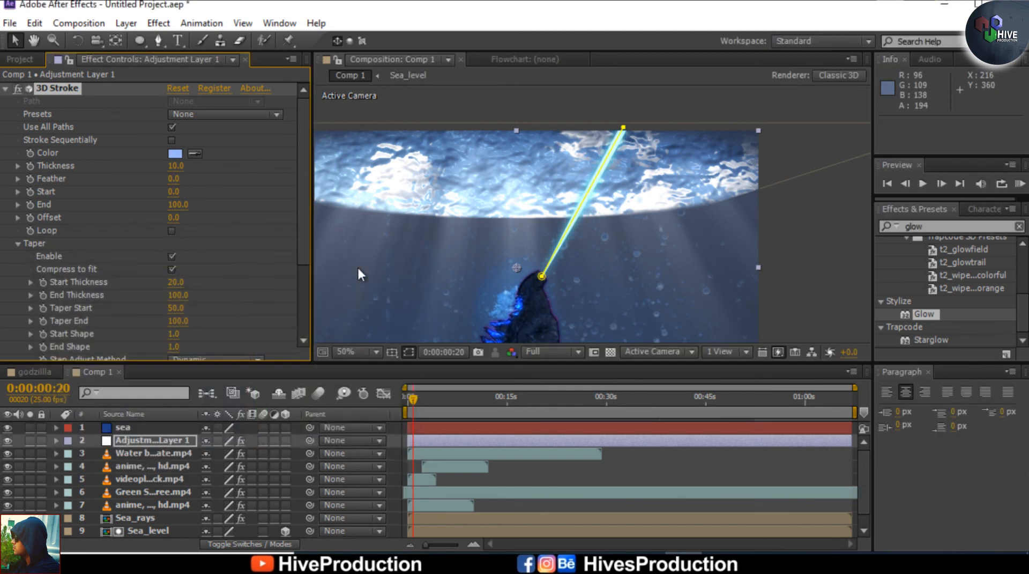
left_click(806, 262)
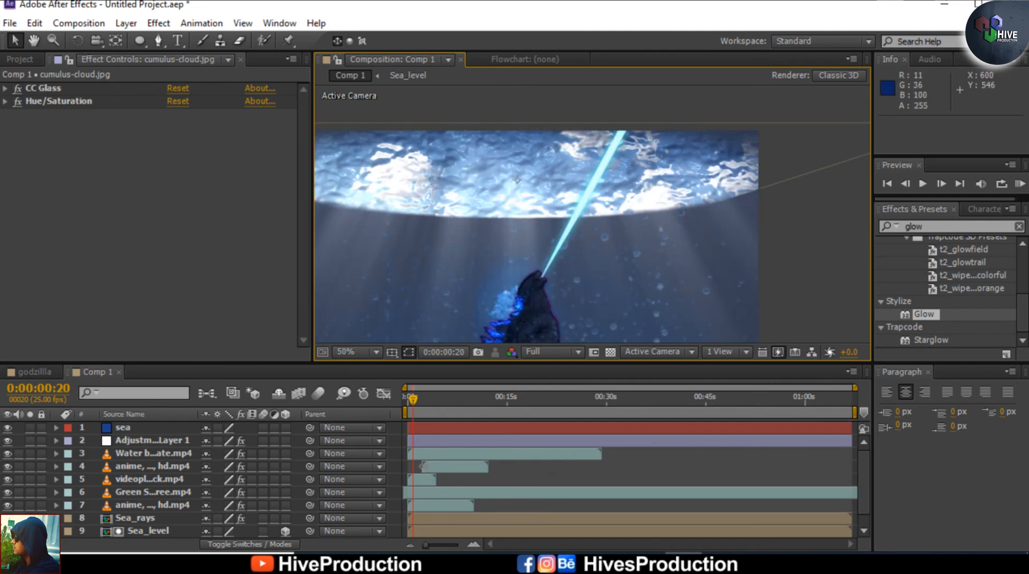
Set the composition's preview resolution to Quarter and play the composition from the start to review the beam
left_click(416, 453)
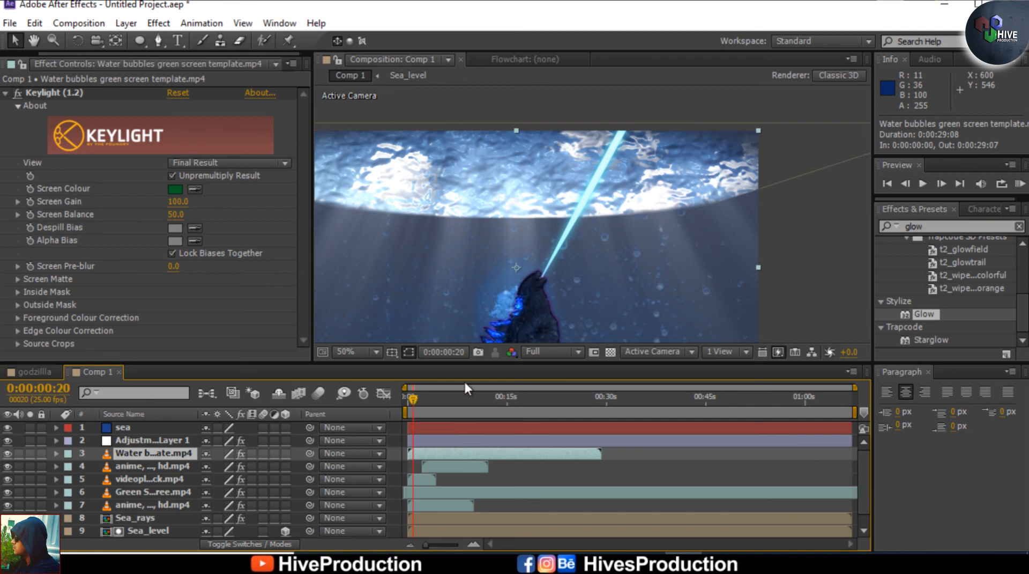
left_click(554, 351)
left_click(574, 438)
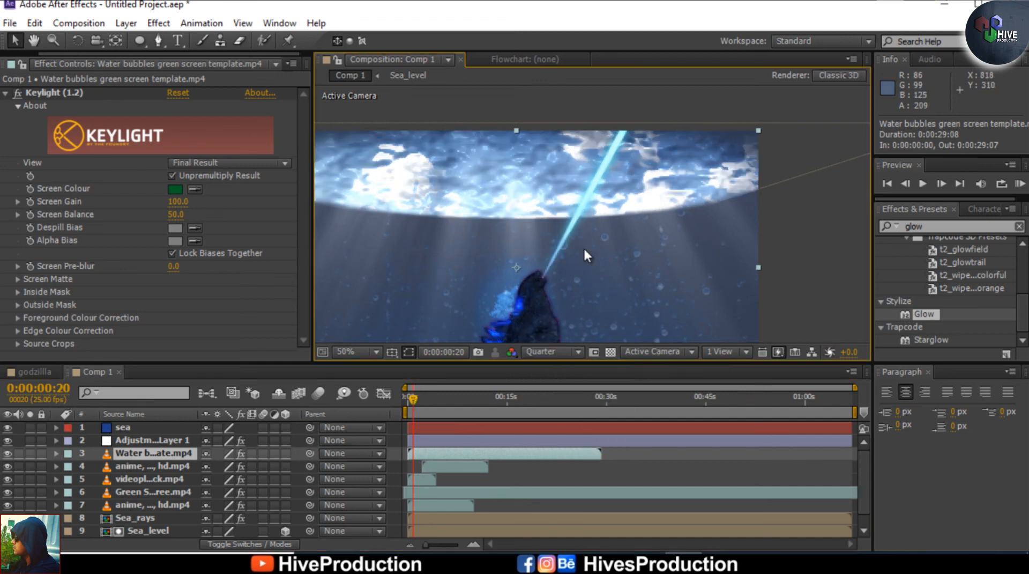
left_click(407, 401)
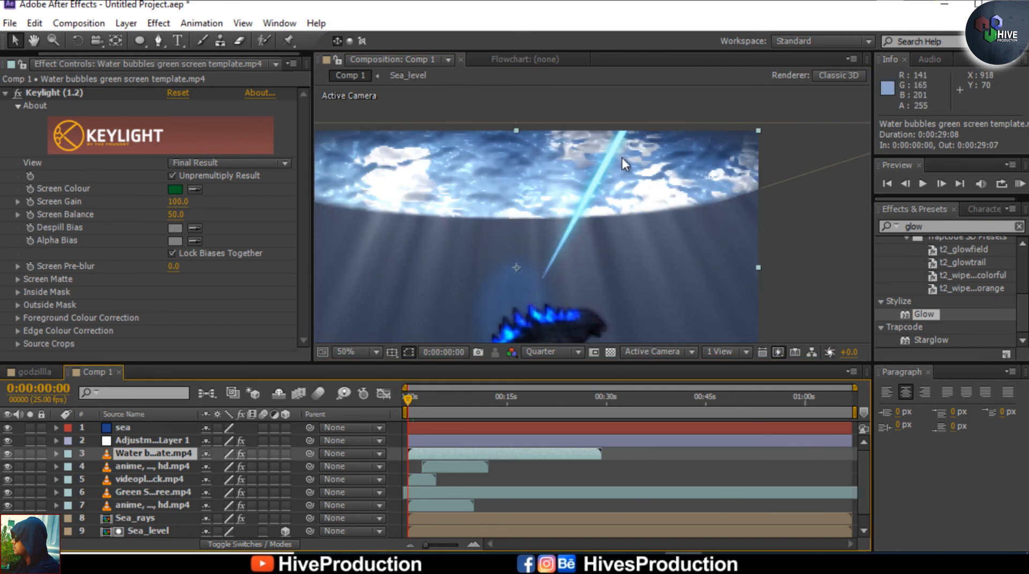
key("space")
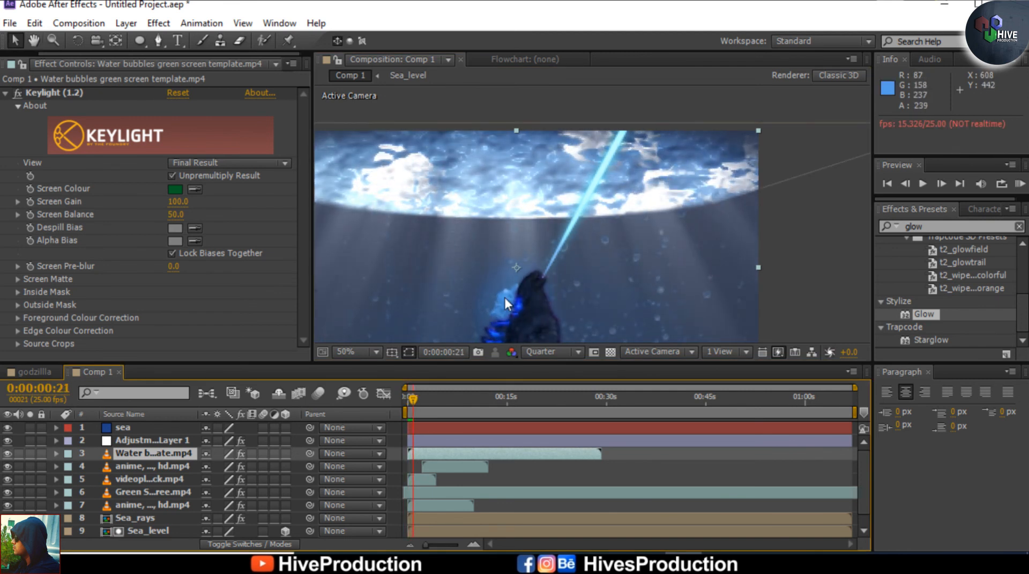
Animate the adjustment layer's 3D Stroke End with keyframes of 0 at 0:00:00:21 and 100 at 0:00:01:00
left_click(423, 443)
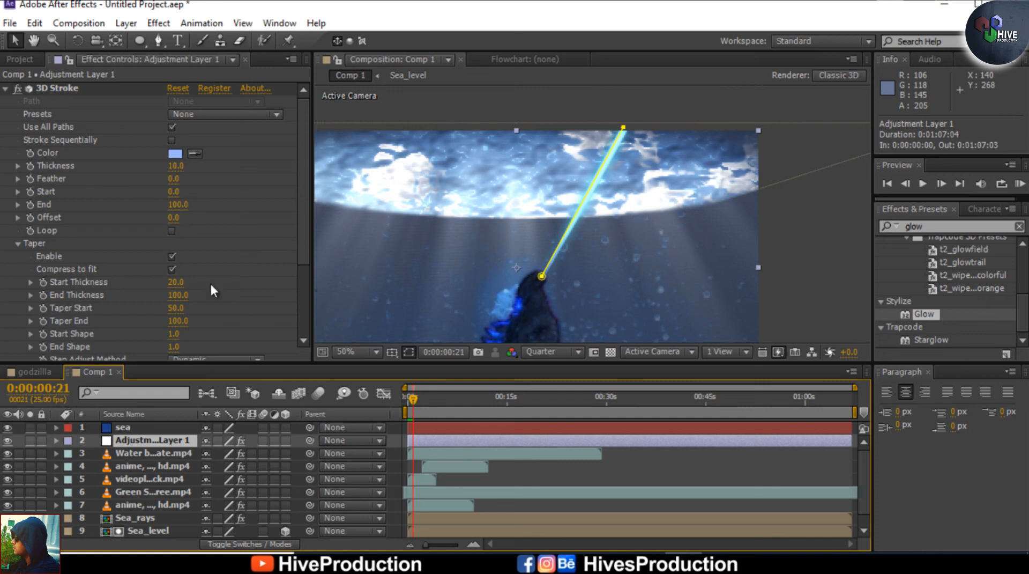
left_click_drag(175, 212, 107, 212)
left_click_drag(175, 212, 21, 210)
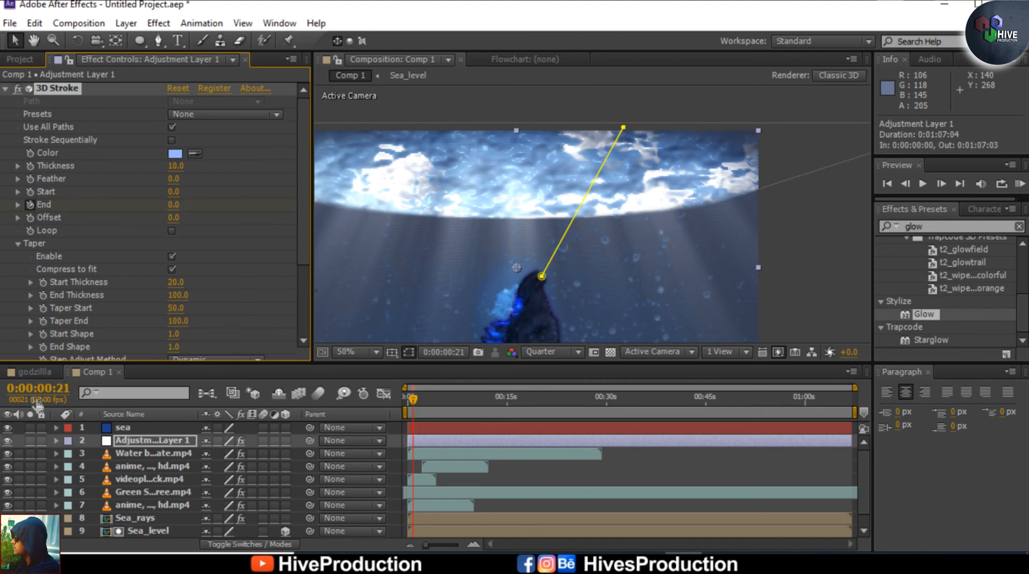
left_click(60, 388)
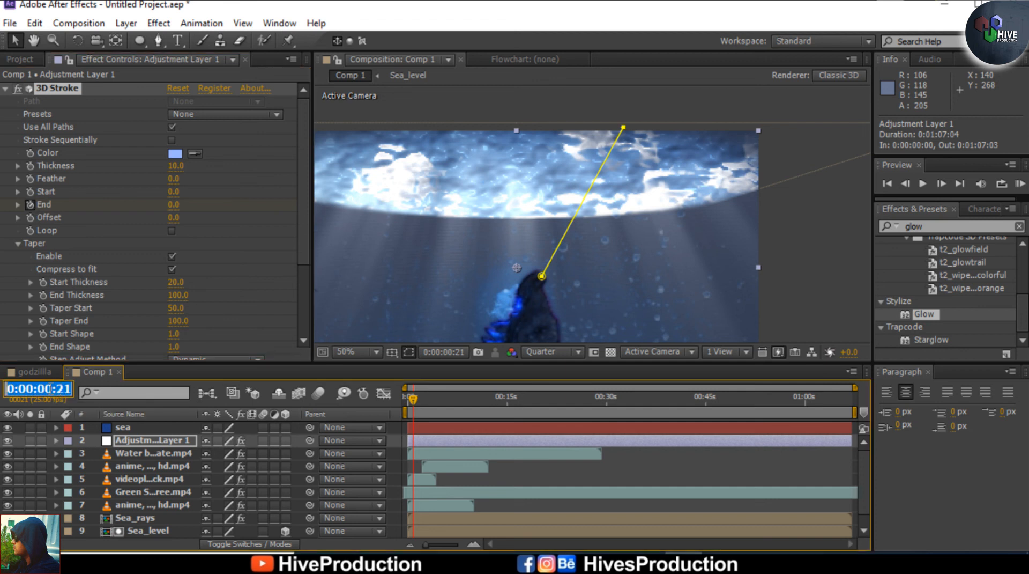
left_click(49, 388)
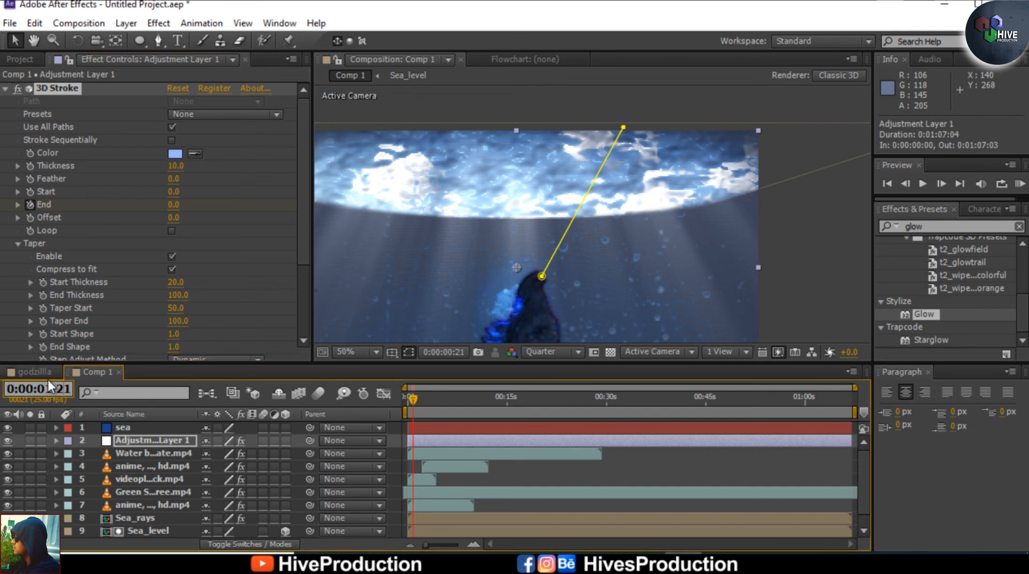
type("00")
key("Return")
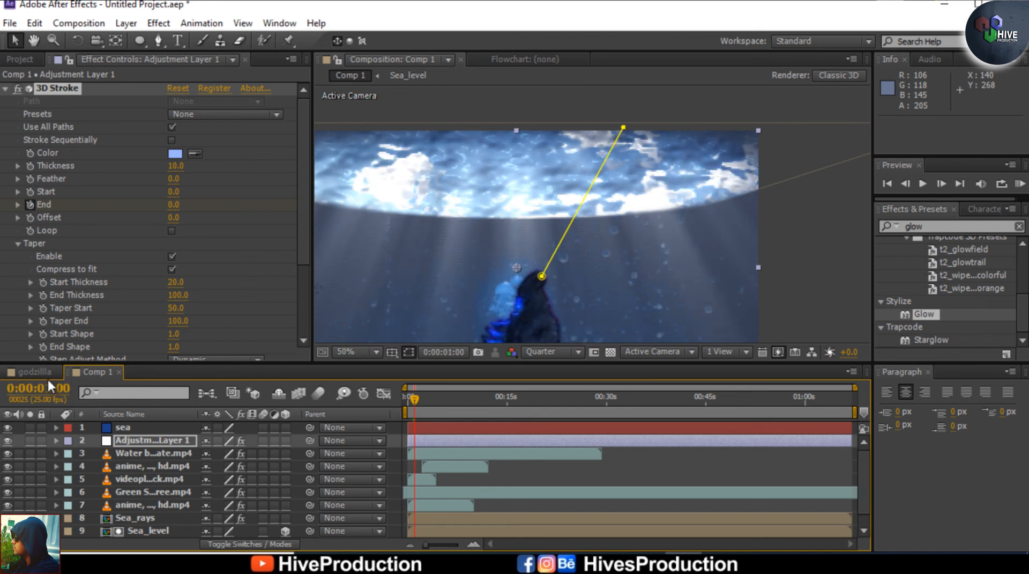
left_click_drag(175, 206, 256, 204)
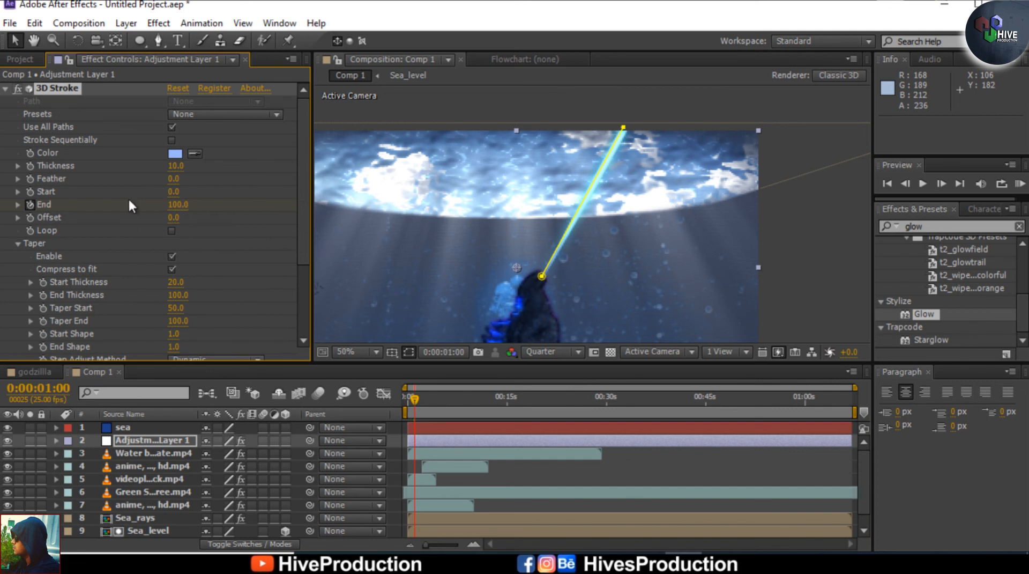
Play the composition from the beginning at 25% magnification to check how the beam shoots out
left_click(655, 96)
left_click_drag(414, 398, 405, 397)
scroll(648, 257, "down", 2)
scroll(649, 256, "up", 2)
scroll(648, 258, "down", 2)
key("space")
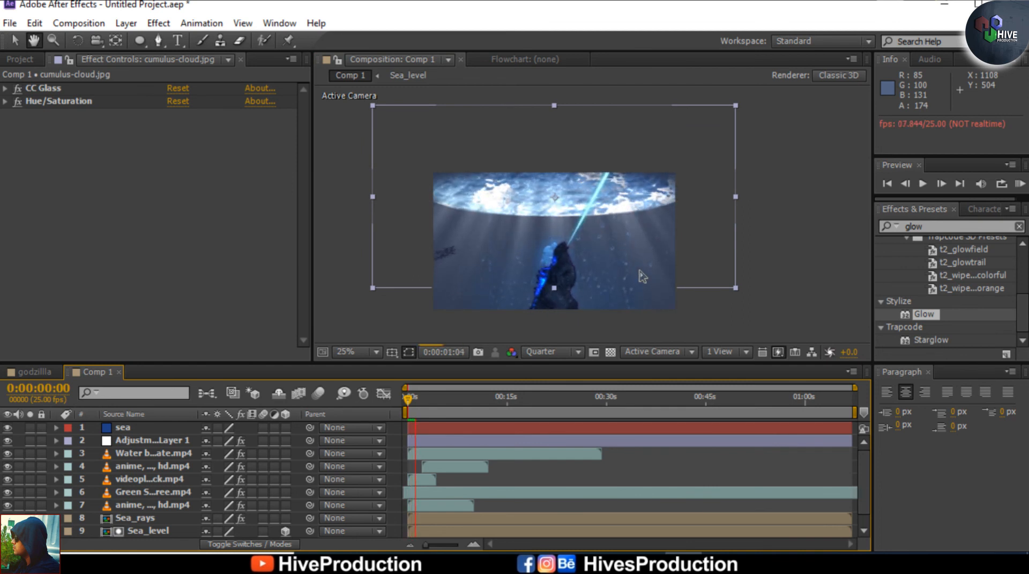
key("space")
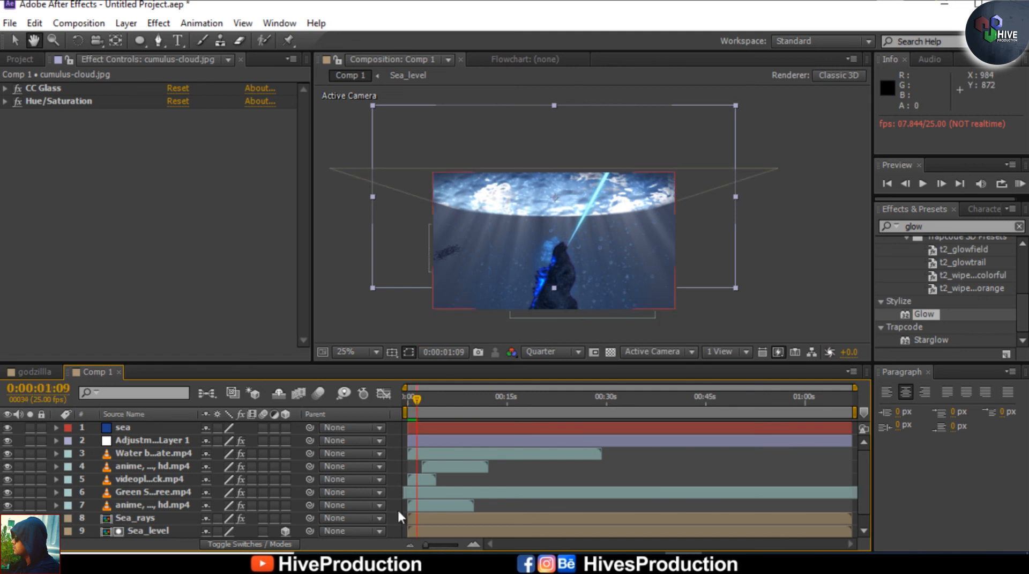
Add a Position keyframe to the beam's adjustment layer at 0:00:01:01
left_click(422, 453)
left_click(423, 442)
scroll(589, 270, "up", 2)
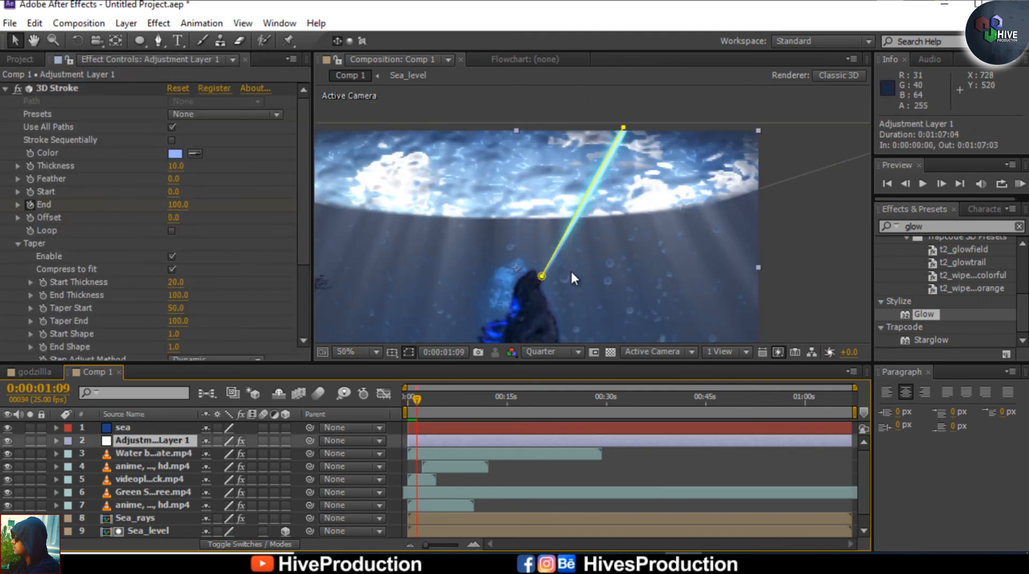
left_click_drag(417, 399, 415, 401)
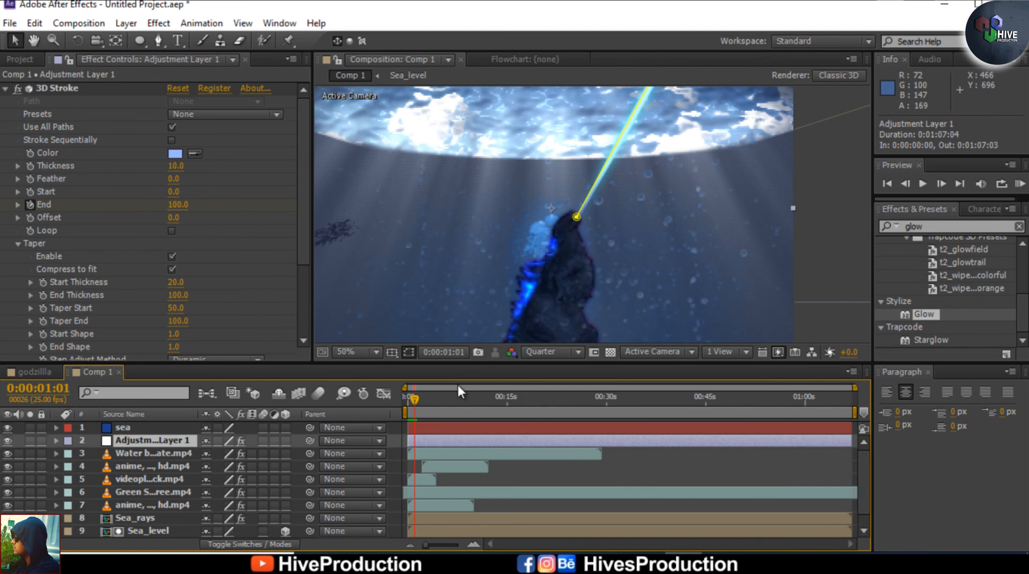
key("alt+shift+p")
left_click(500, 439)
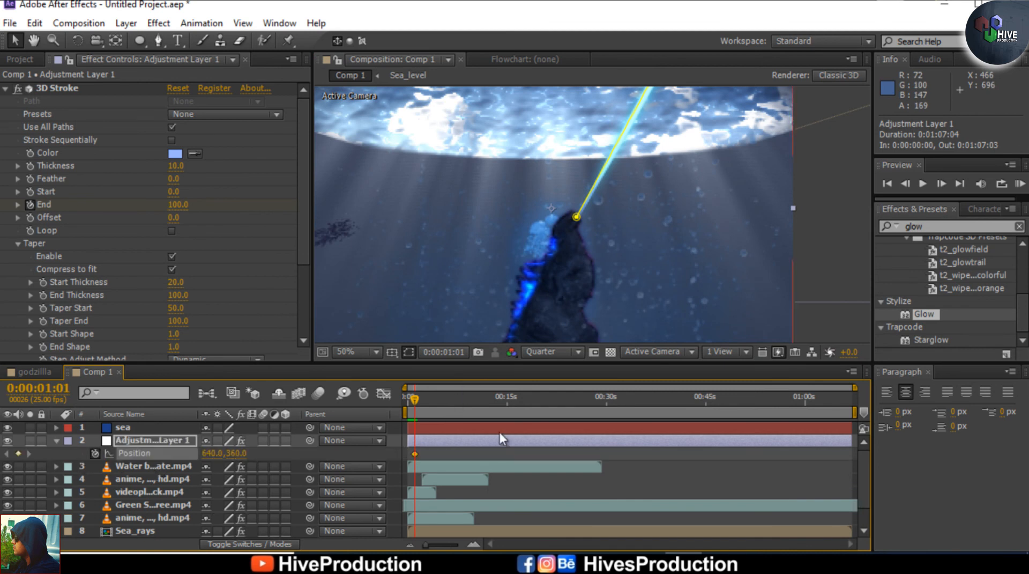
Keyframe the adjustment layer's horizontal position at 623 at 0:00:01:09 and 654 at 0:00:01:15 to follow the creature's mouth, previewing at Full resolution
key("space")
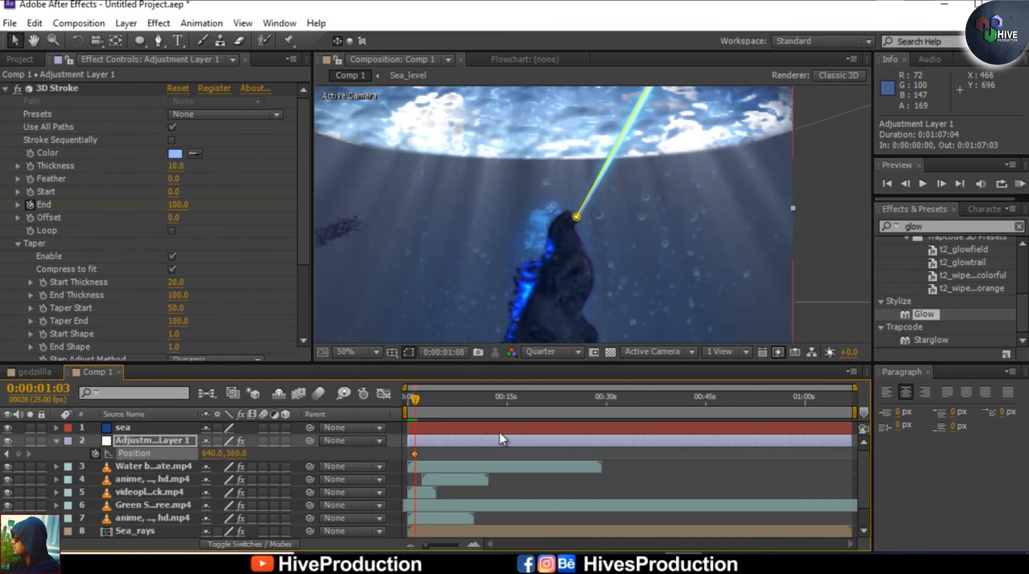
scroll(603, 271, "up", 4)
left_click(552, 351)
left_click(553, 388)
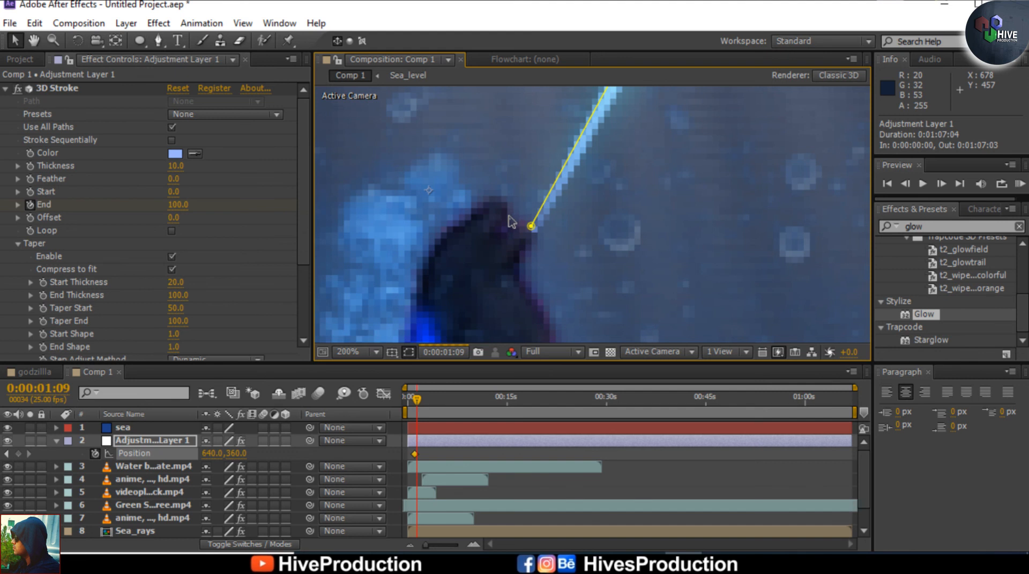
left_click_drag(214, 461, 211, 459)
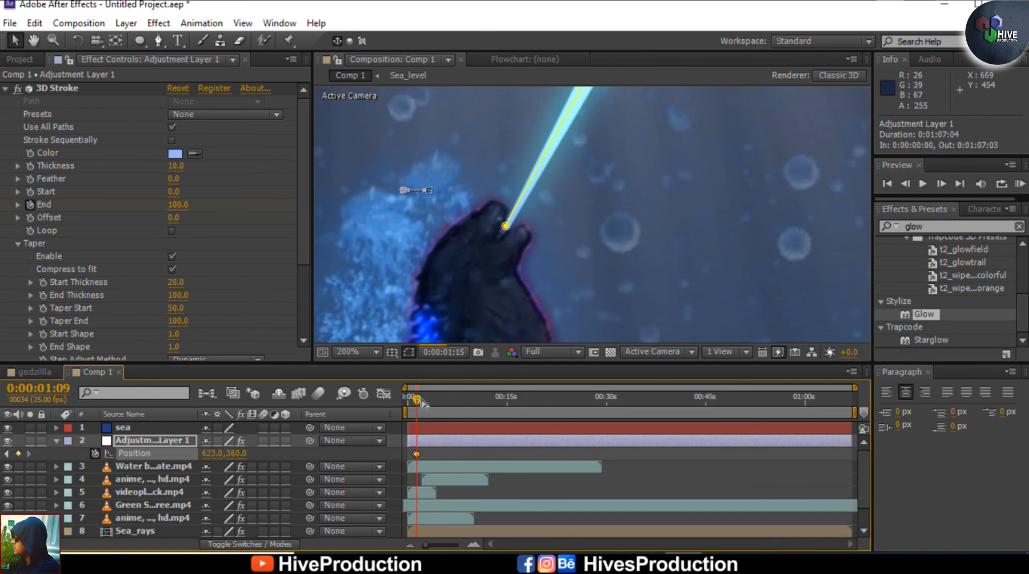
left_click(420, 398)
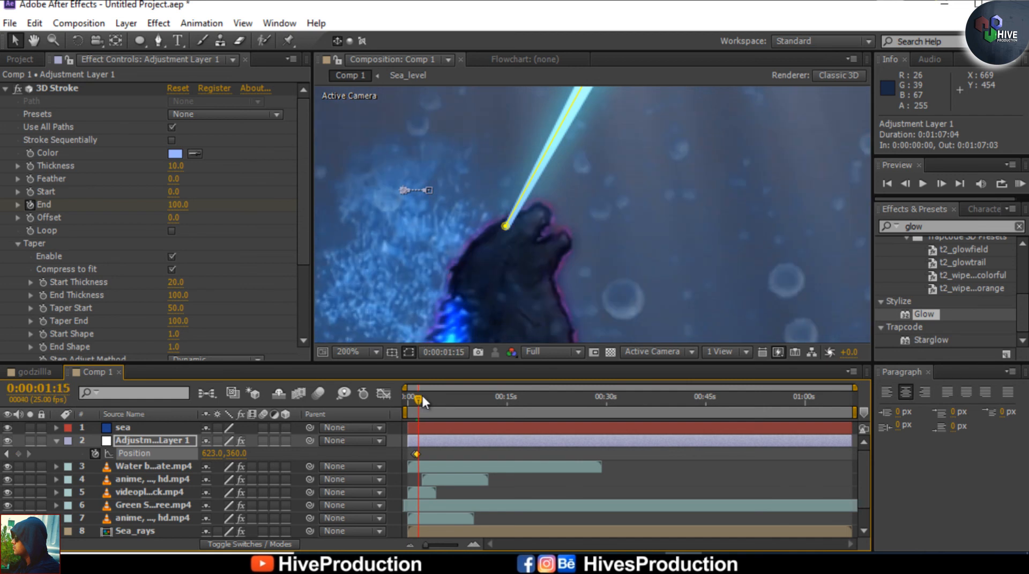
mouse_move(206, 460)
left_mouse_down()
mouse_move(228, 459)
mouse_move(215, 458)
left_mouse_up()
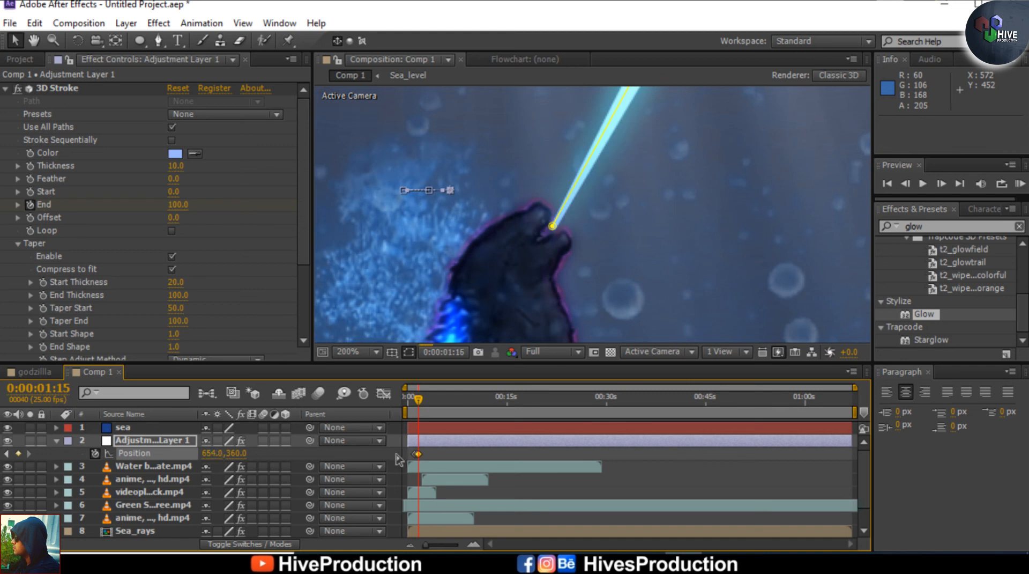
Set the preview resolution to Quarter and keyframe the adjustment layer's horizontal position at 662 at 0:00:01:16
left_click(526, 354)
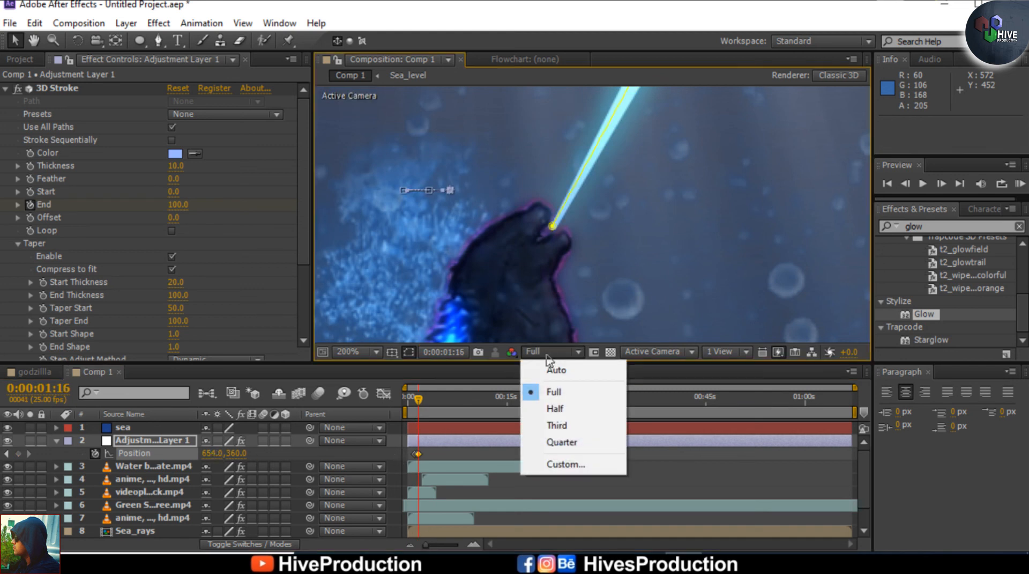
left_click(557, 443)
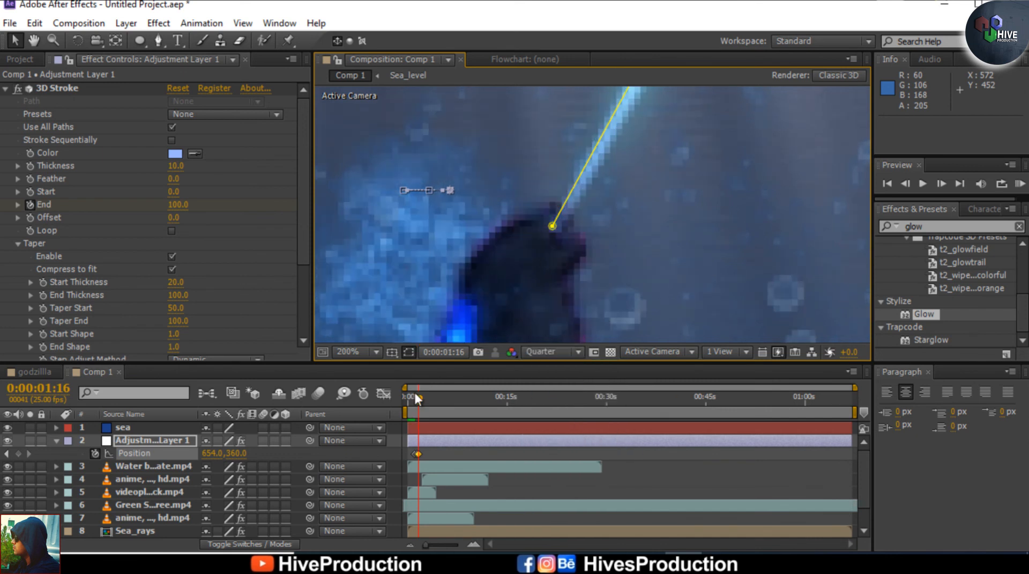
left_click_drag(214, 455, 220, 458)
key("space")
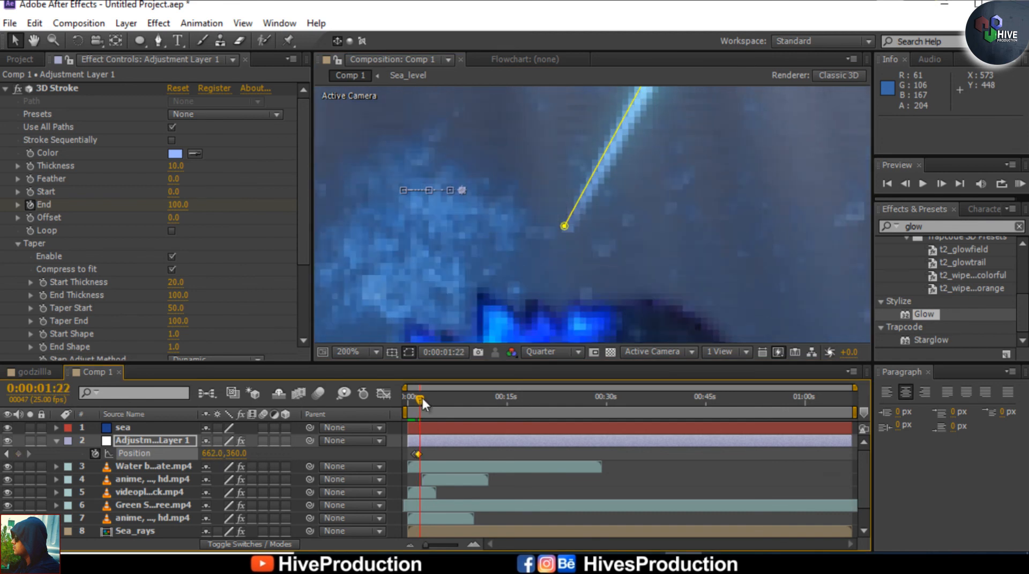
Split the beam's adjustment layer at 0:00:01:17, just after the creature's mouth closes
left_click(423, 439)
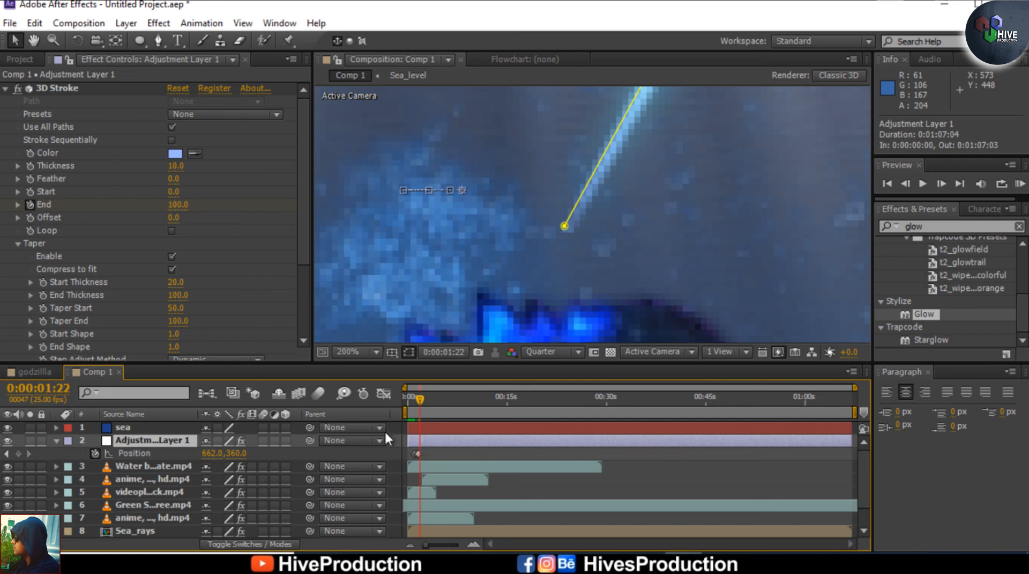
key("Page_Up")
key("Page_Up")
key("Page_Up")
key("Page_Up")
key("Page_Up")
key("Page_Up")
key("Page_Up")
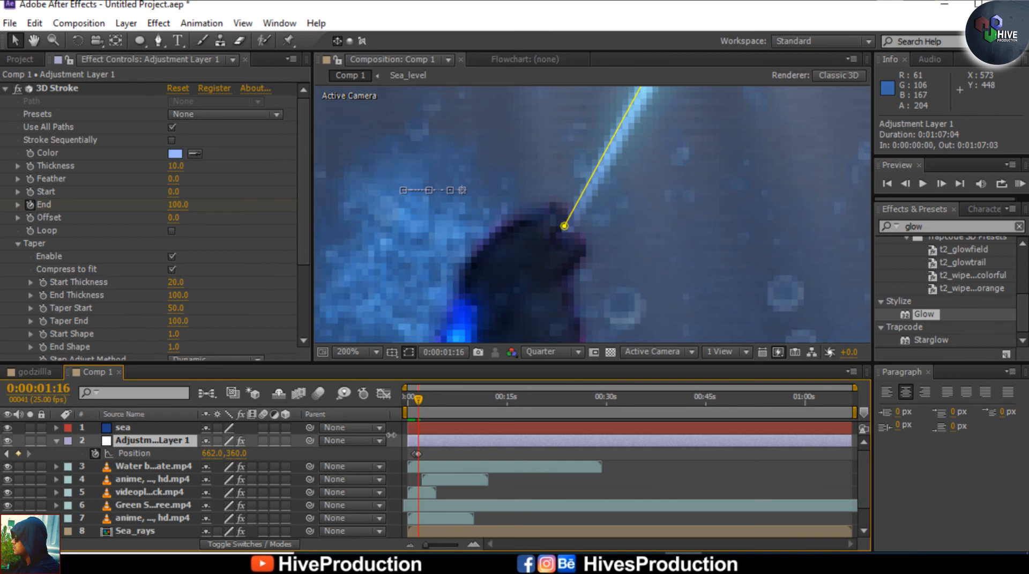
key("Page_Down")
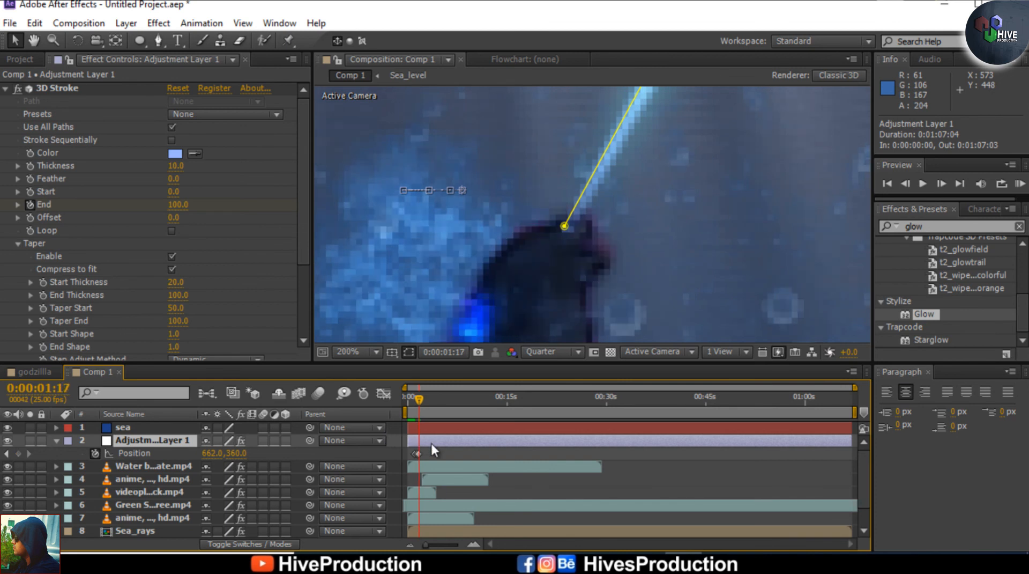
left_click(35, 23)
left_click(58, 205)
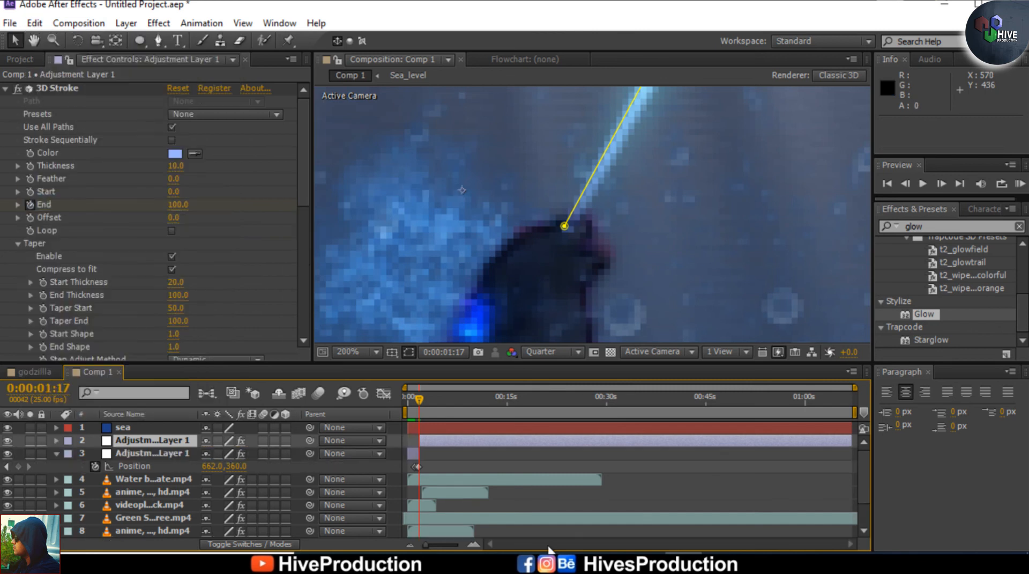
Move the second part of the split adjustment layer so that it starts at 0:00:04:11, and return to the first frame
left_click_drag(438, 441, 443, 440)
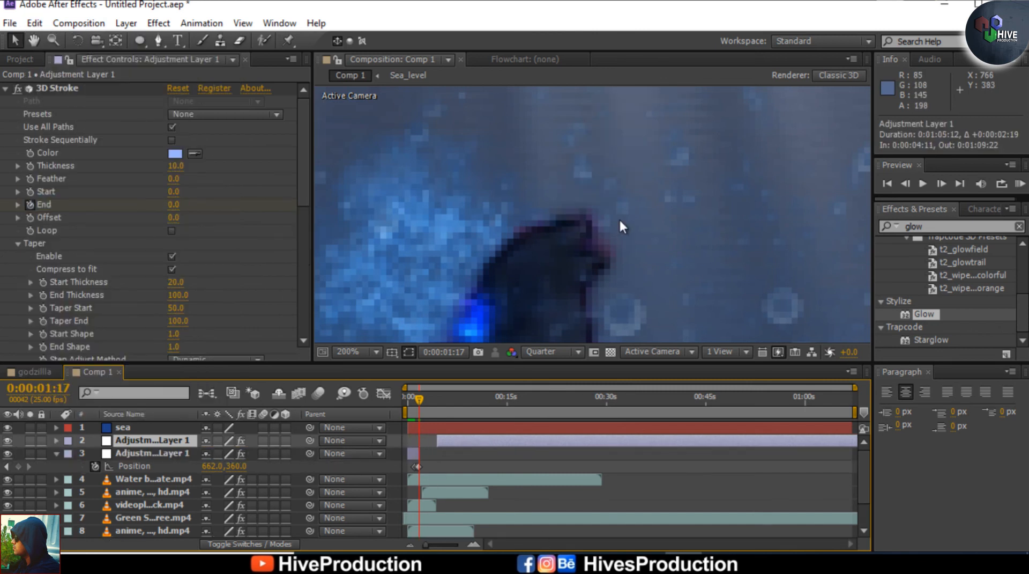
scroll(620, 229, "down", 1)
left_click_drag(417, 398, 403, 408)
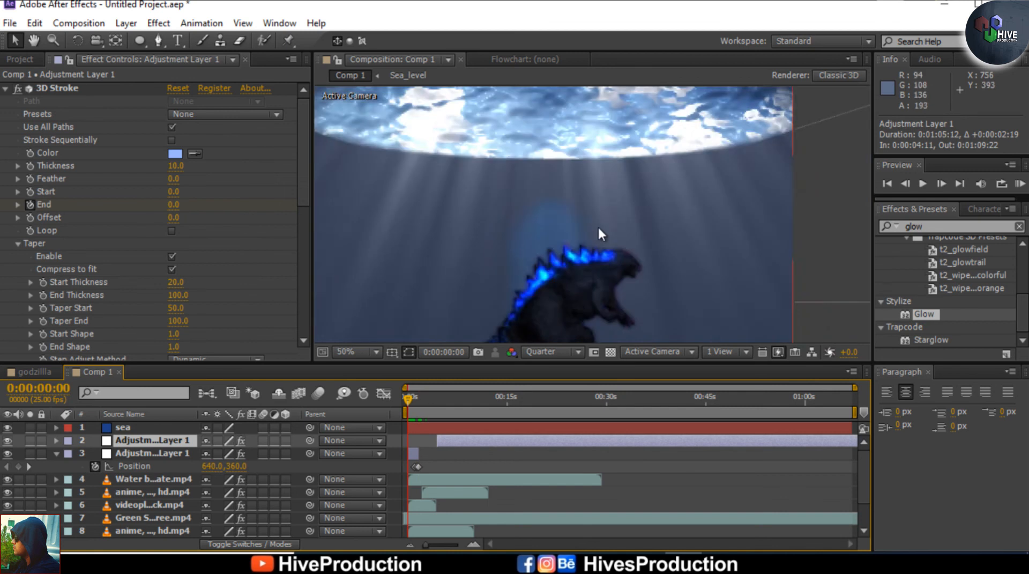
scroll(597, 227, "down", 4)
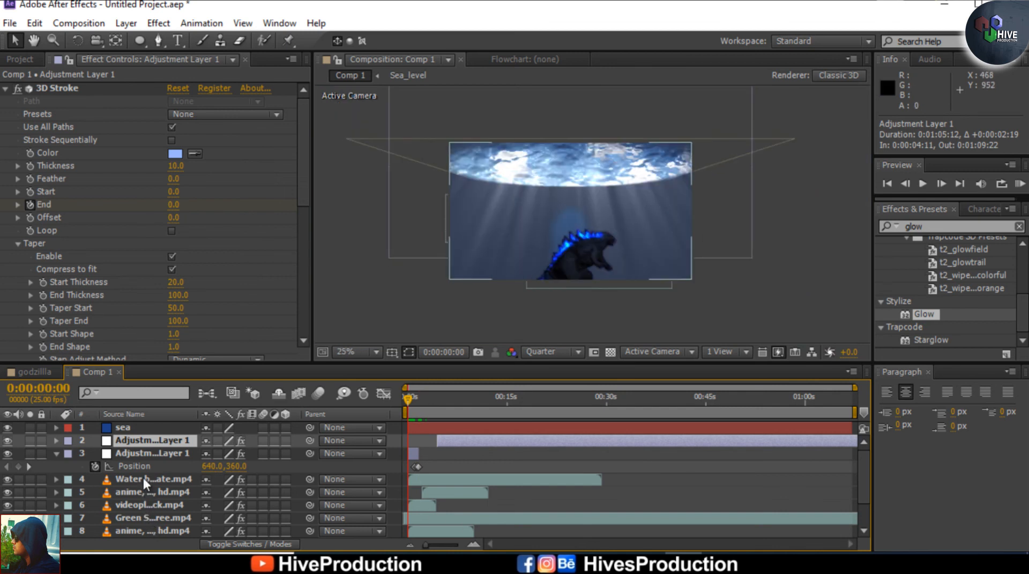
Shift the water bubbles clip to start at -0:00:01:01 and play the composition through to about 0:00:03:15
left_click(142, 475)
left_click_drag(442, 482, 436, 477)
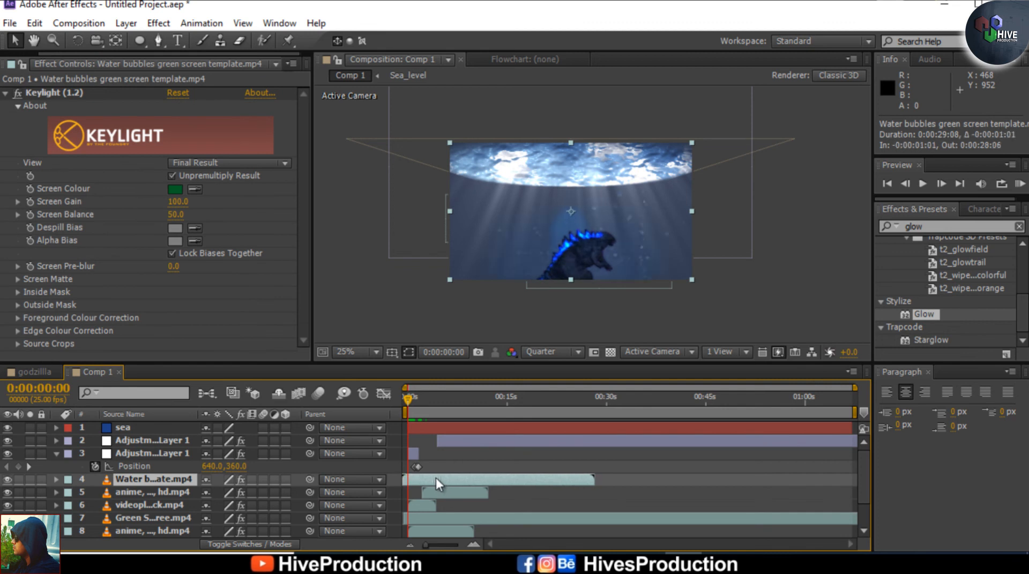
key("space")
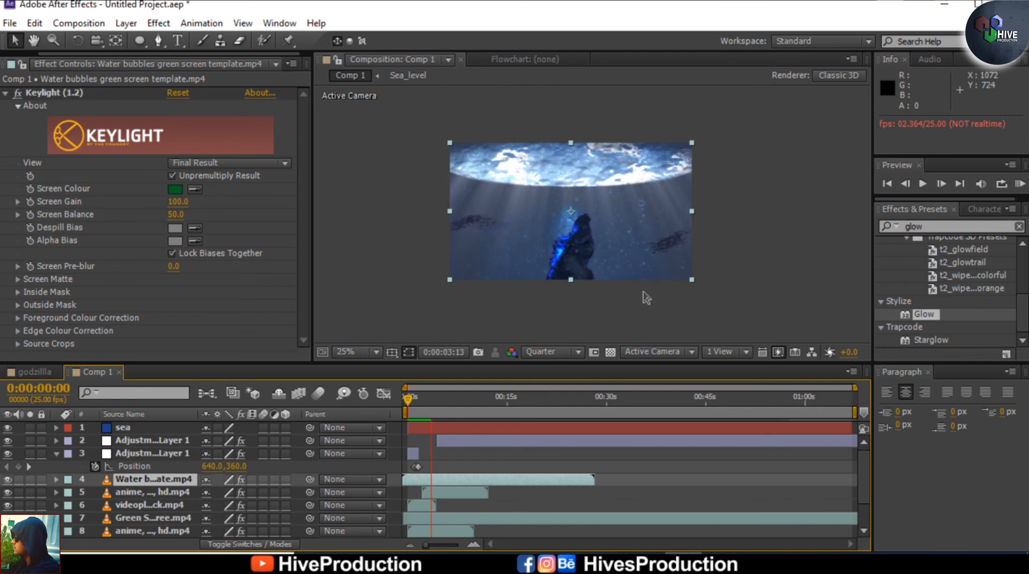
key("space")
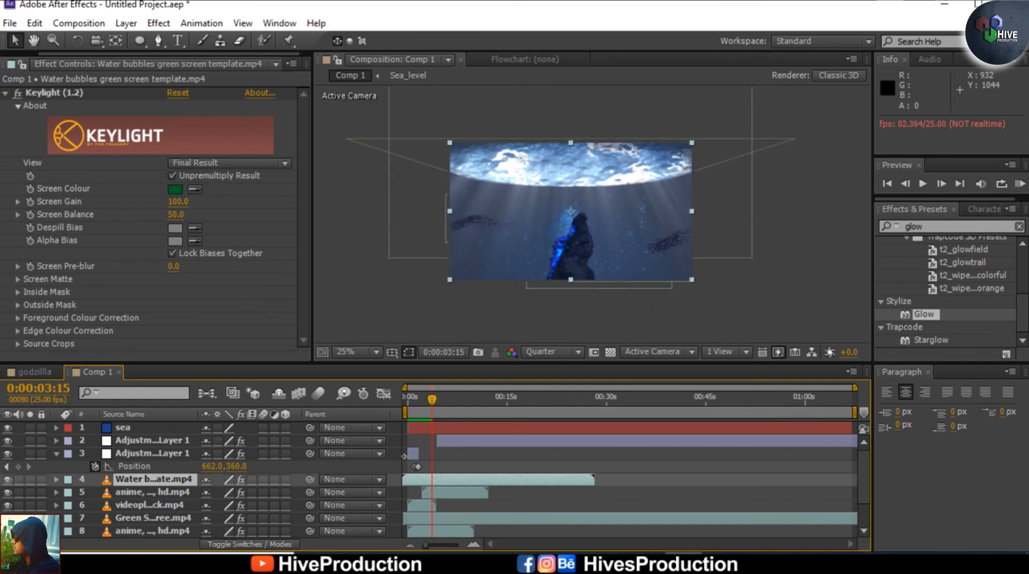
Duplicate the short first part of the split beam adjustment layer
left_click(414, 454)
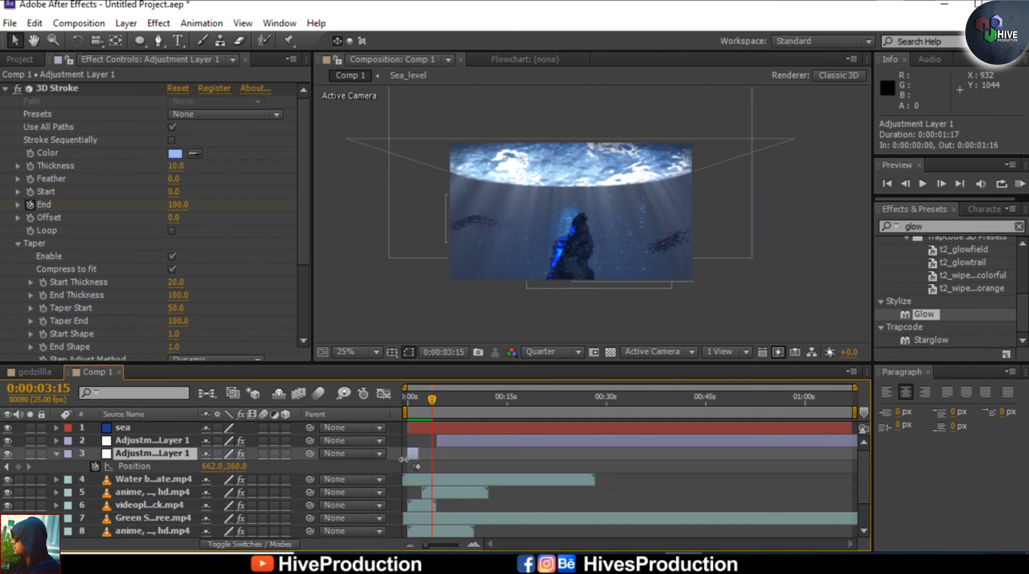
key("ctrl+d")
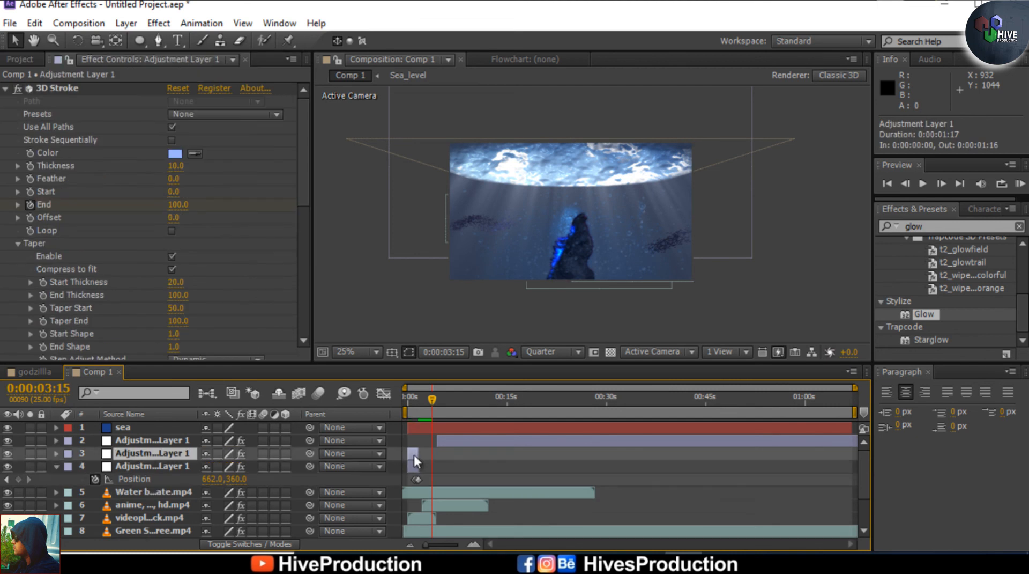
Move the duplicated beam adjustment layer to start at 0:00:03:16 and shift its 3D Stroke End keyframes earlier, to around 0:00:03:19
left_click_drag(414, 455, 437, 464)
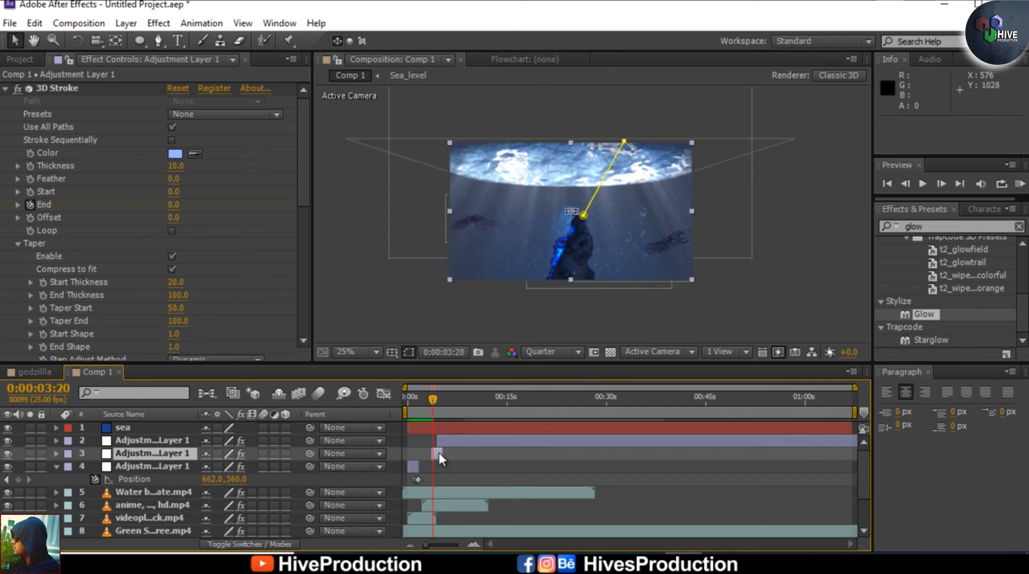
key("u")
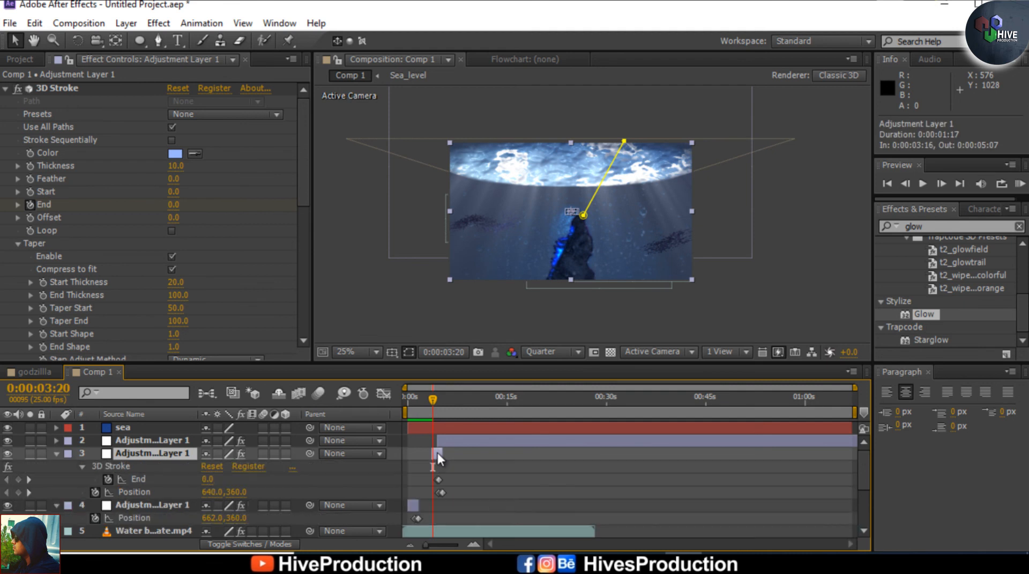
left_click_drag(443, 484, 430, 486)
key("equal")
key("equal")
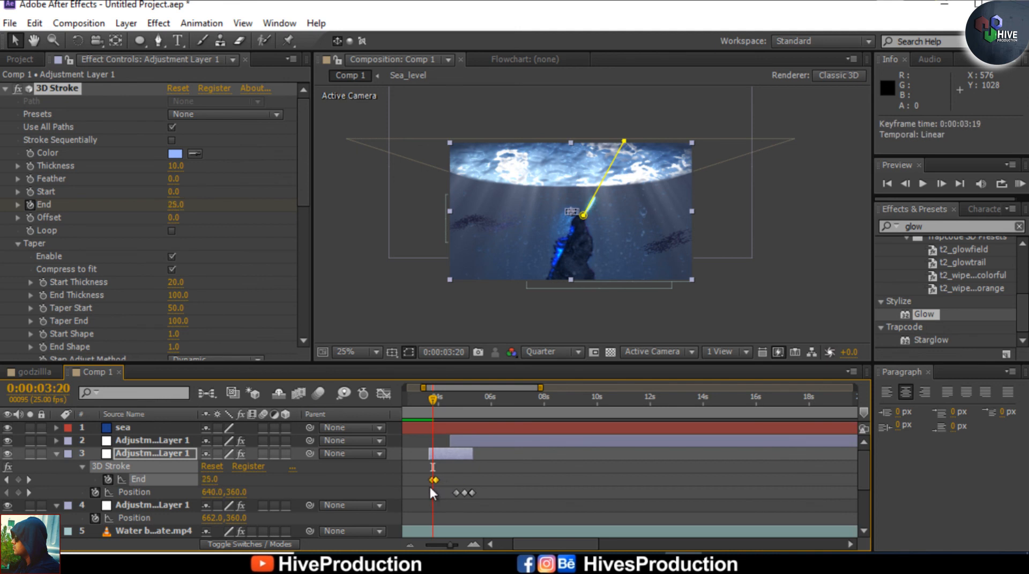
End the work area at 0:00:03:20 and preview the composition from the start
left_click(689, 317)
key("n")
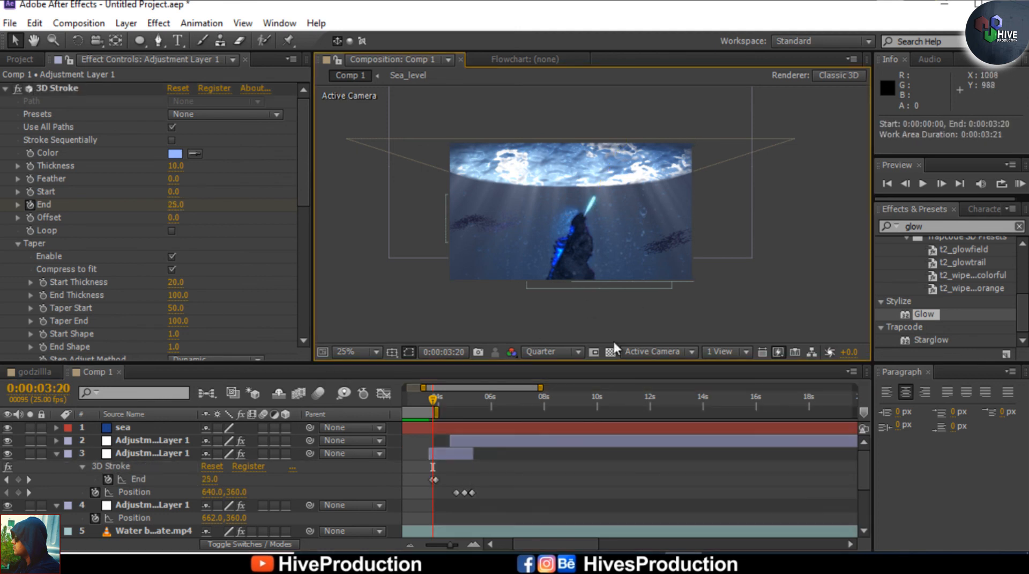
key("KP_0")
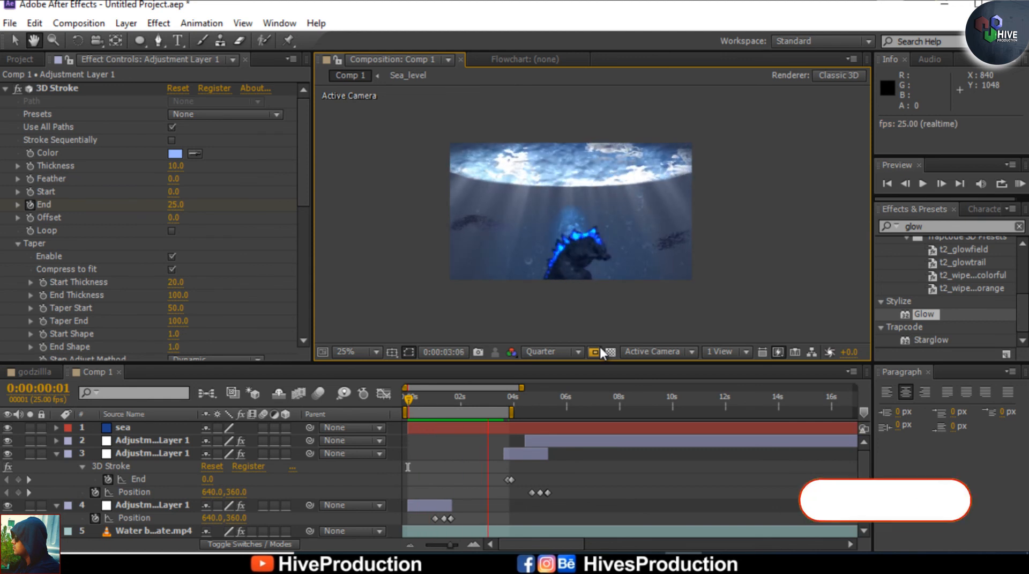
key("space")
Extend the work area to about 0:00:05:00 and split the videoplayback.mp4 creature clip at 0:00:04:06
left_click_drag(512, 411, 541, 429)
left_click(542, 429)
left_click(658, 456)
scroll(587, 462, "down", 5)
left_click(517, 466)
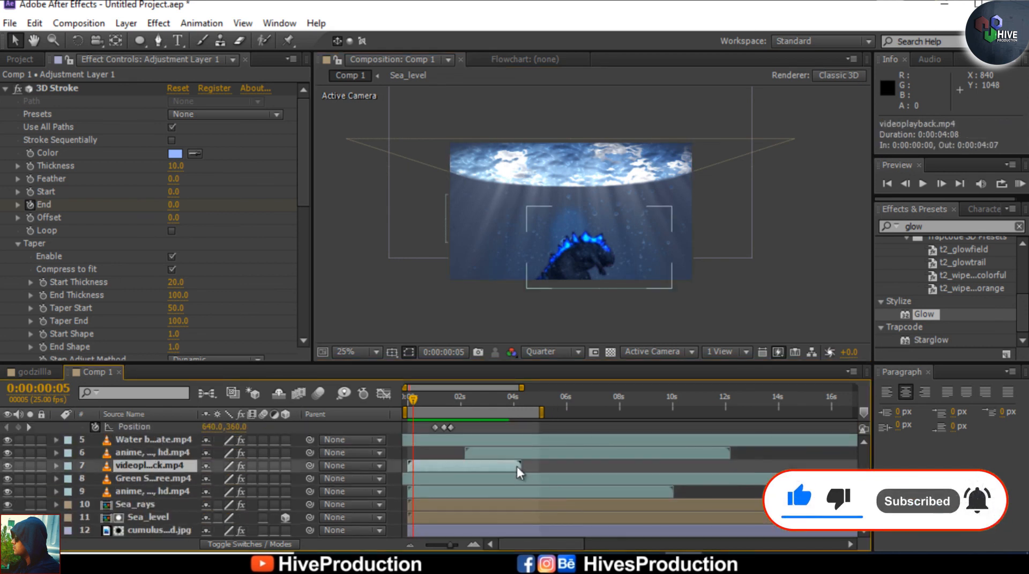
scroll(516, 465, "up", 2)
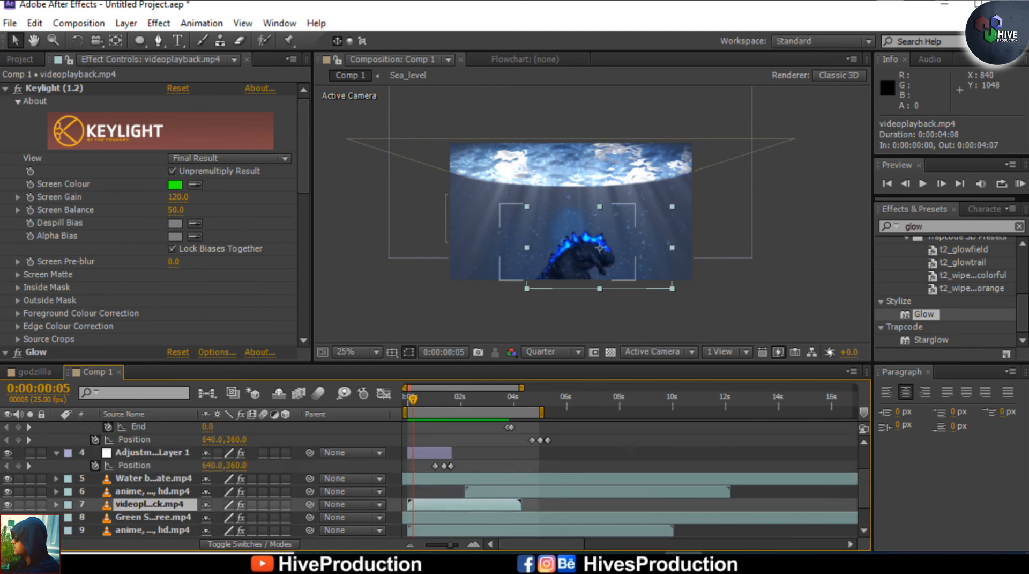
left_click(520, 400)
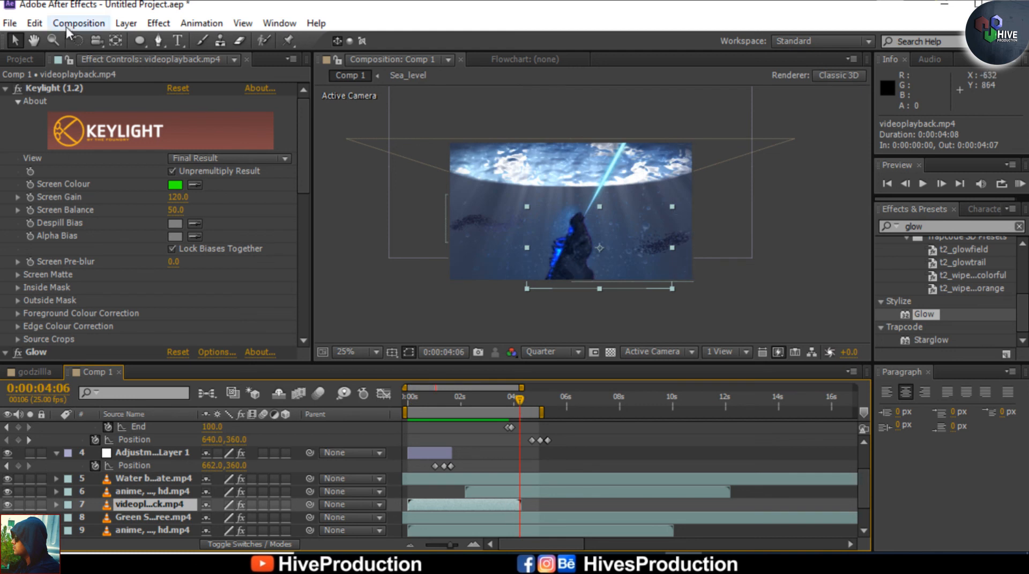
left_click(34, 23)
left_click(52, 201)
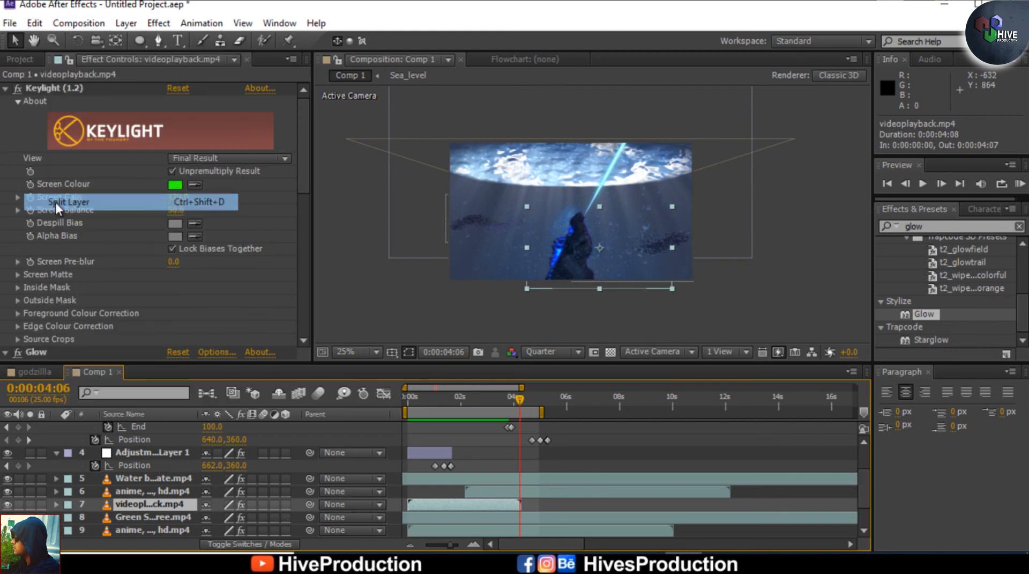
Freeze the frame of the creature clip's short second part and extend that part to end at 0:00:04:23
right_click(521, 505)
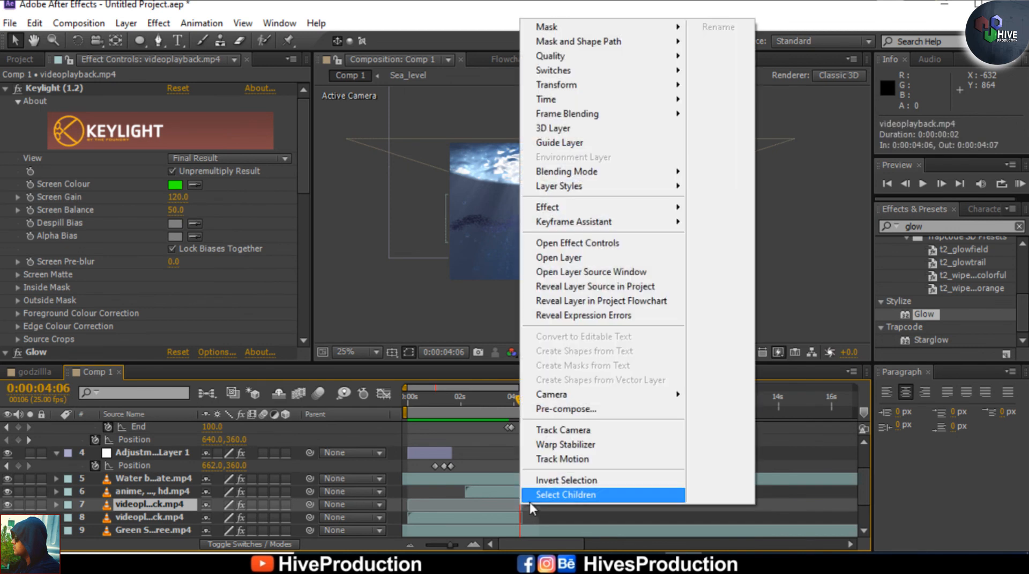
mouse_move(552, 98)
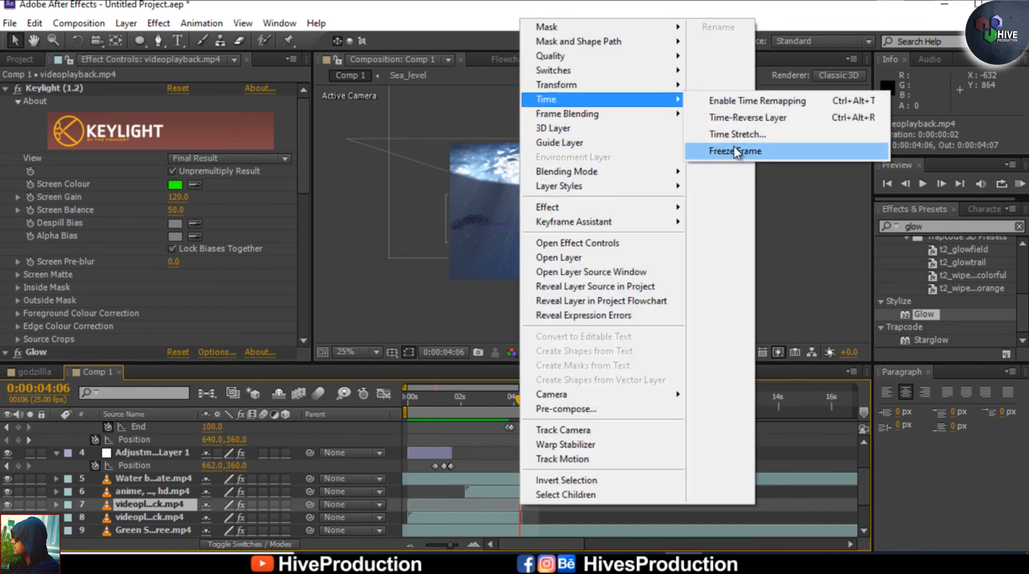
left_click(715, 143)
left_click_drag(522, 505, 538, 513)
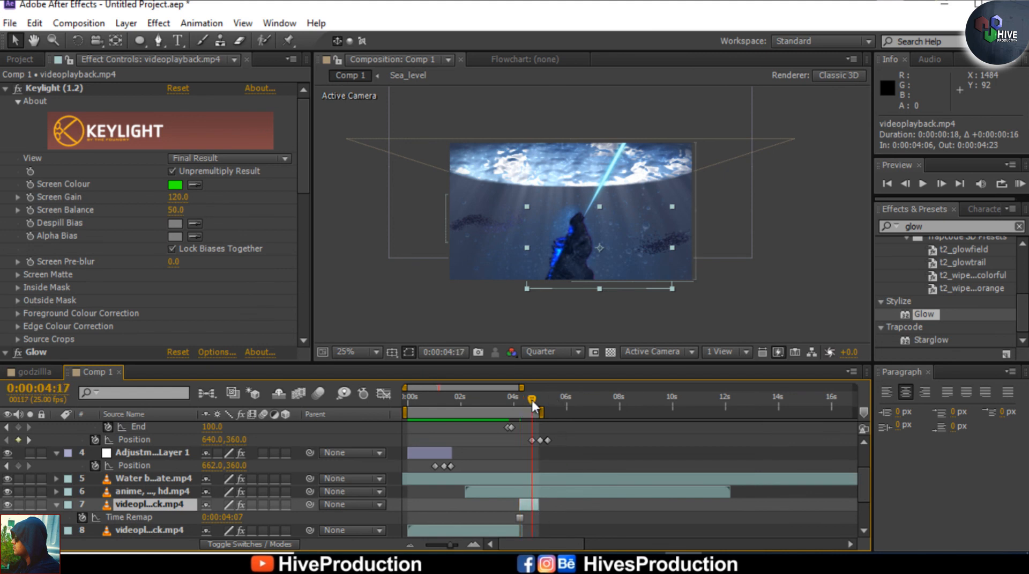
Play from 0:00:03:23 to 0:00:04:01 and shift the second beam layer's Position keyframes so that the first sits at 0:00:04:01
left_click(532, 397)
left_click_drag(532, 396, 511, 400)
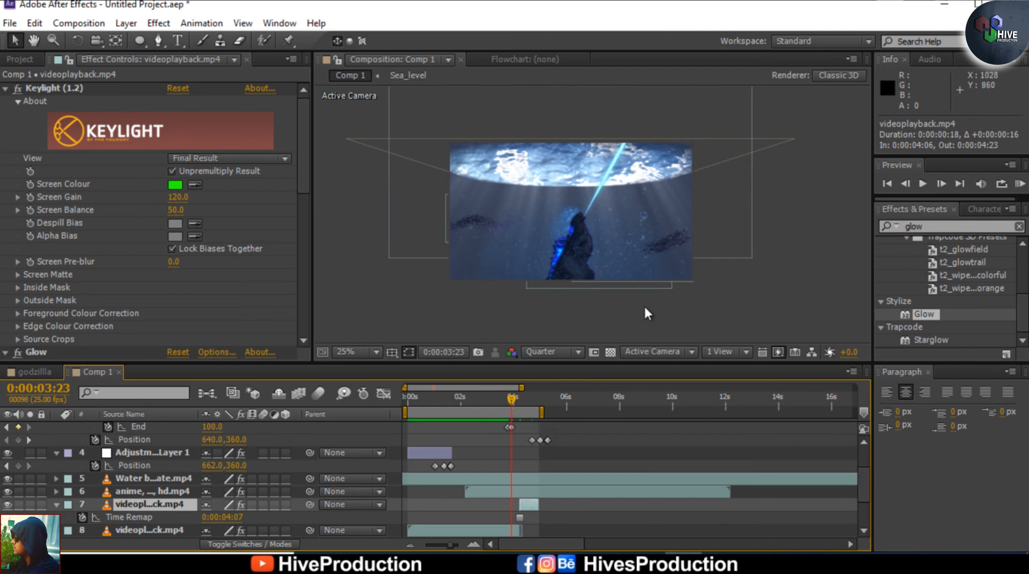
key("space")
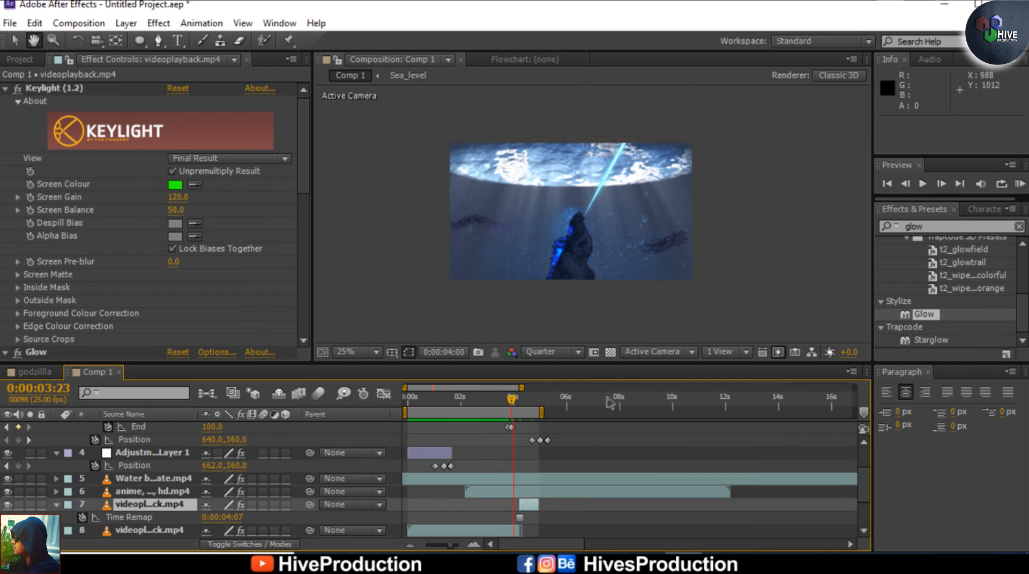
key("space")
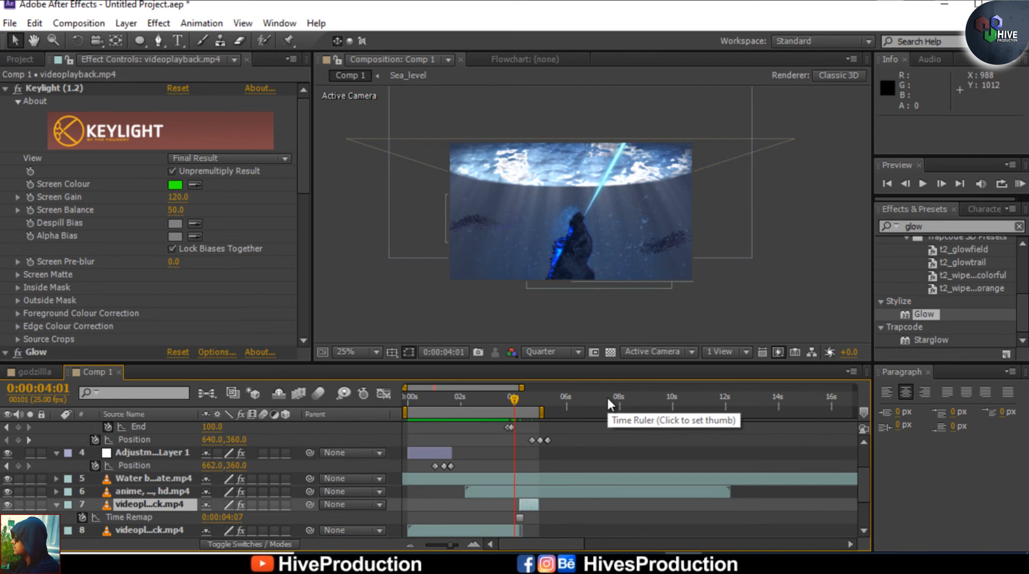
left_click(532, 440)
left_click_drag(543, 446, 518, 485)
scroll(552, 448, "up", 1)
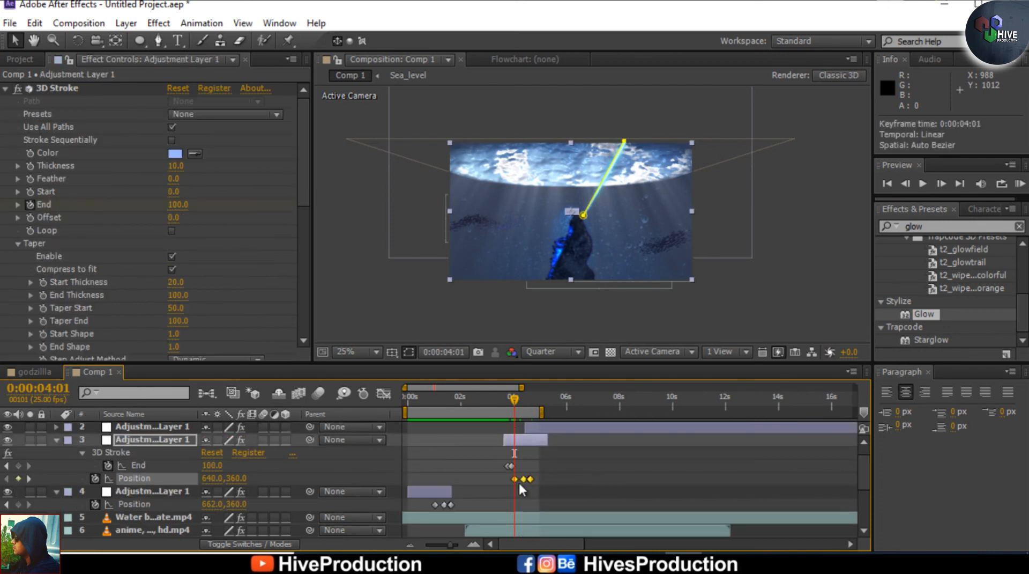
key("period")
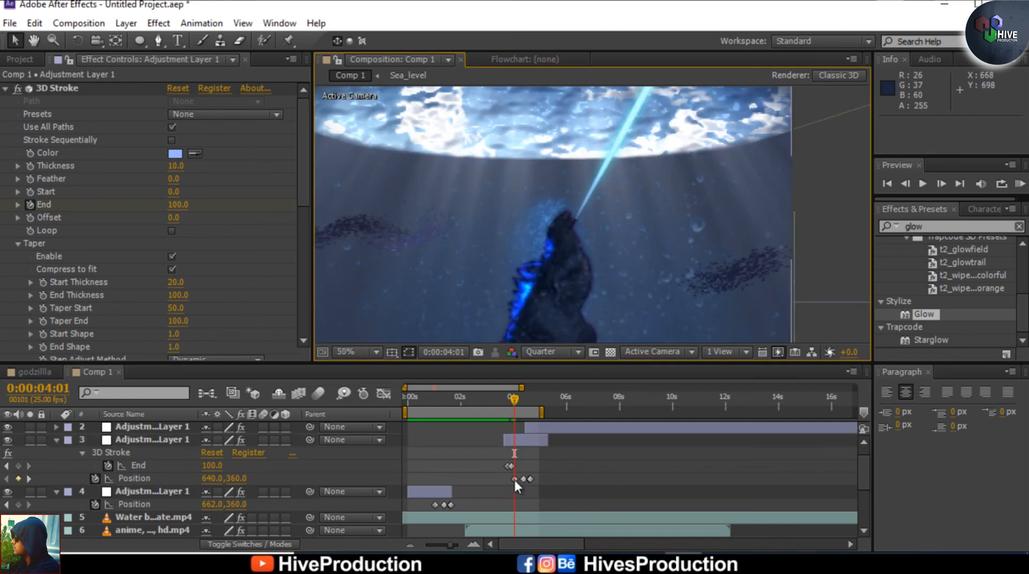
Set the second beam layer's horizontal Position at 0:00:04:01 to 623 and play on to about 0:00:04:12
left_click(513, 478)
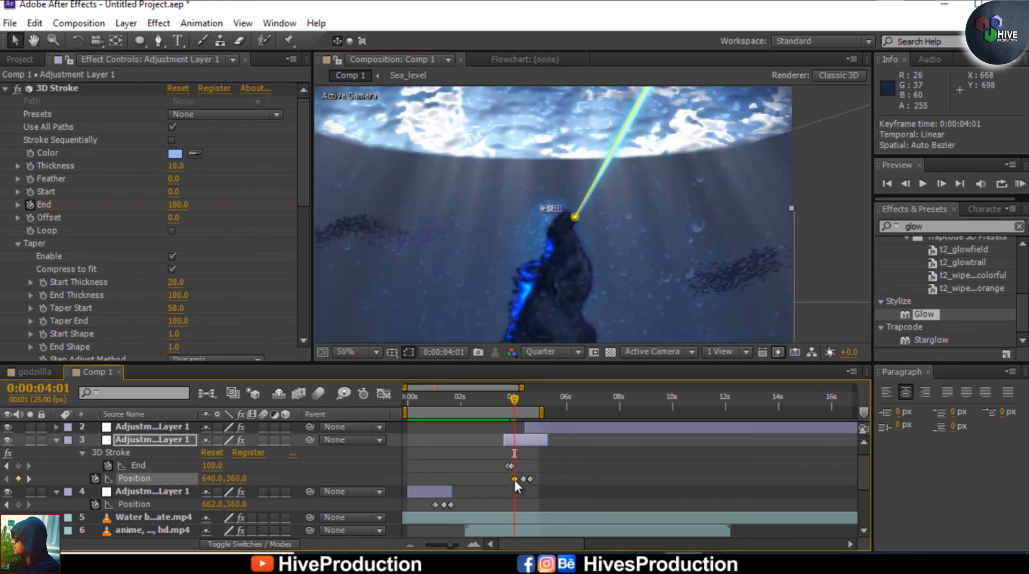
left_click_drag(216, 478, 212, 482)
left_click(209, 479)
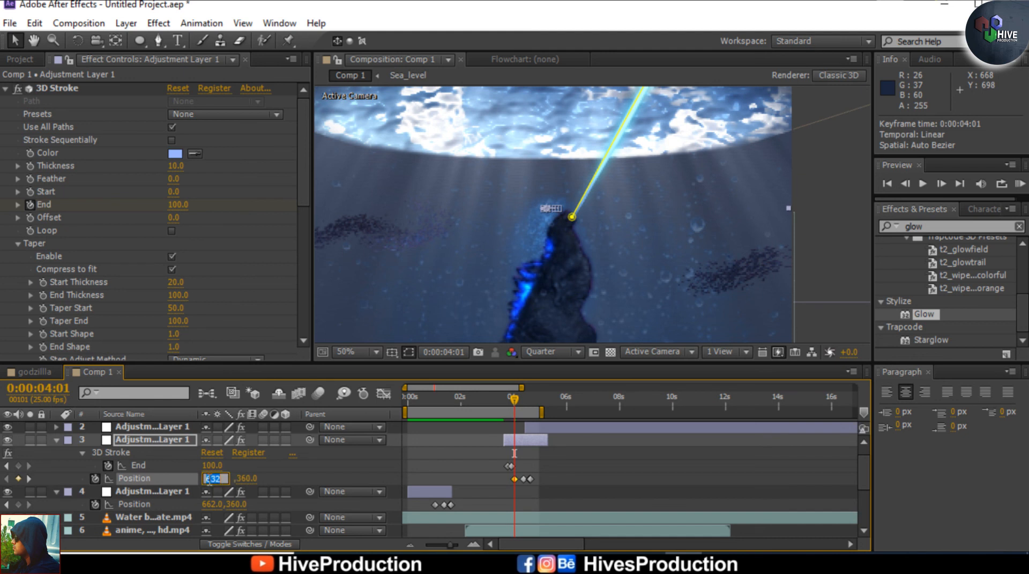
type("623")
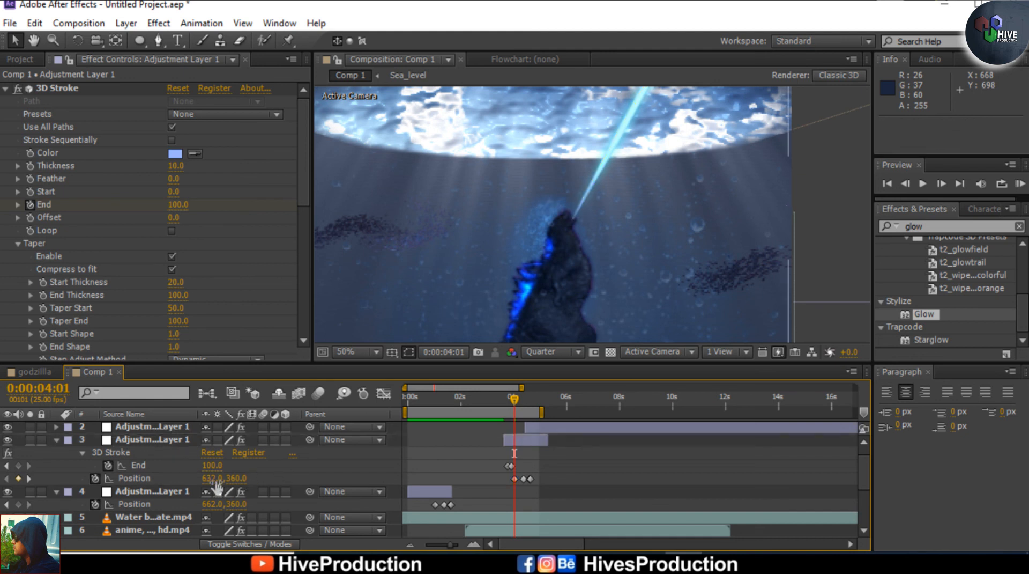
key("Return")
key("KP_0")
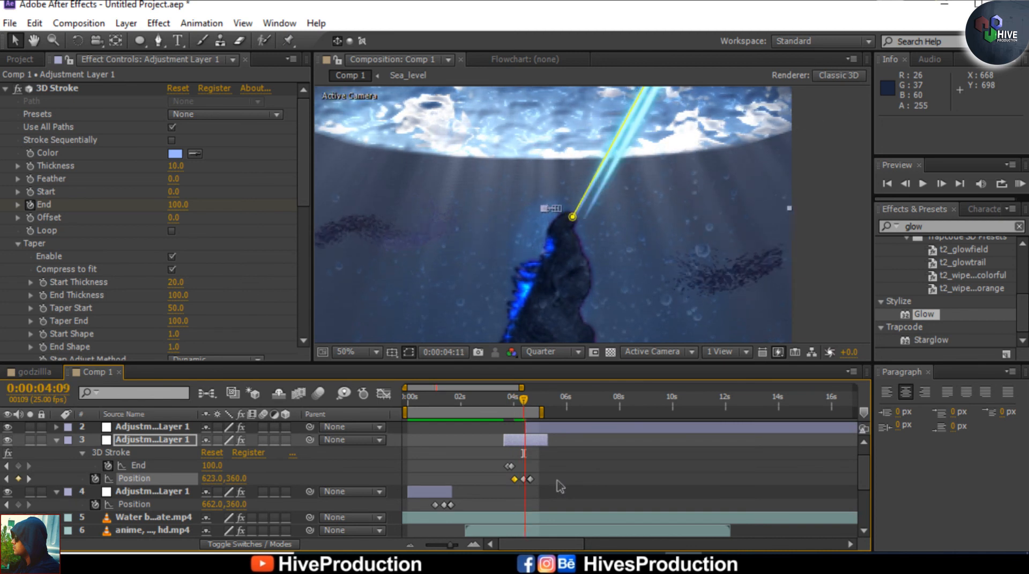
Delete the long adjustment layer that overlaps the repositioned beam layer with a second beam
scroll(579, 480, "up", 1)
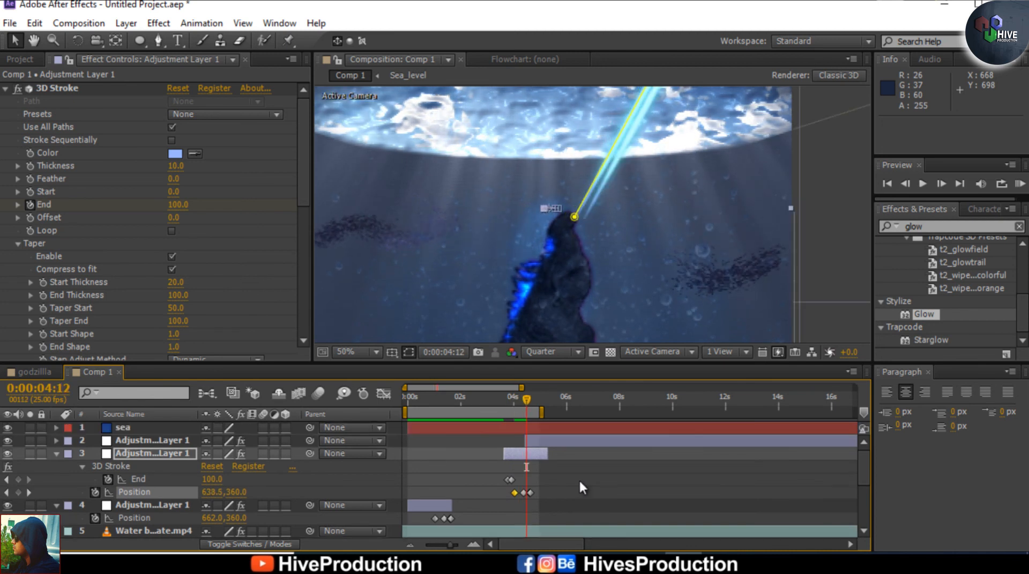
left_click(559, 440)
key("Delete")
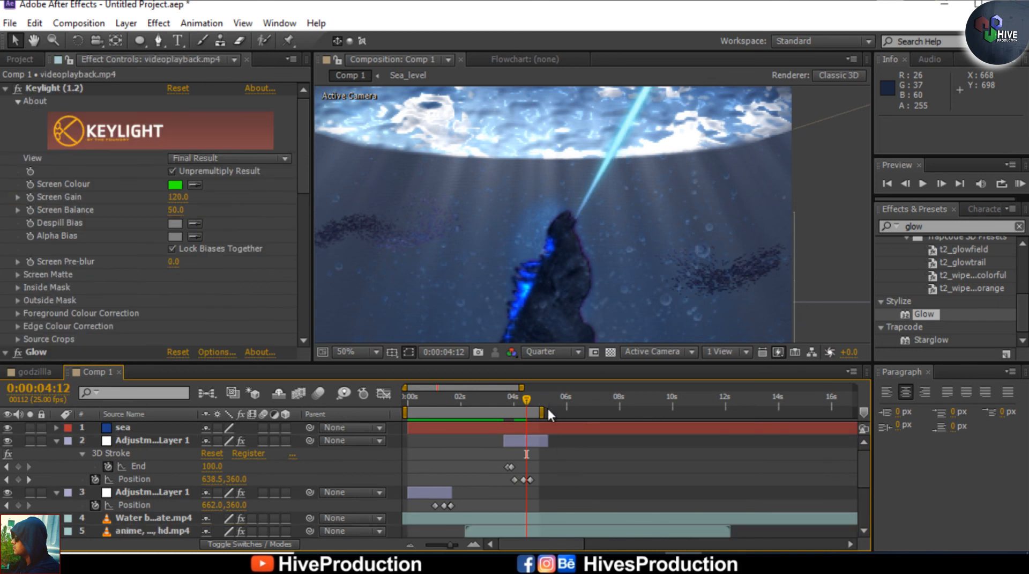
Move the second beam layer's third Position keyframe to 0:00:04:12, set its horizontal value to 626, and play the result
key("equal")
key("equal")
key("equal")
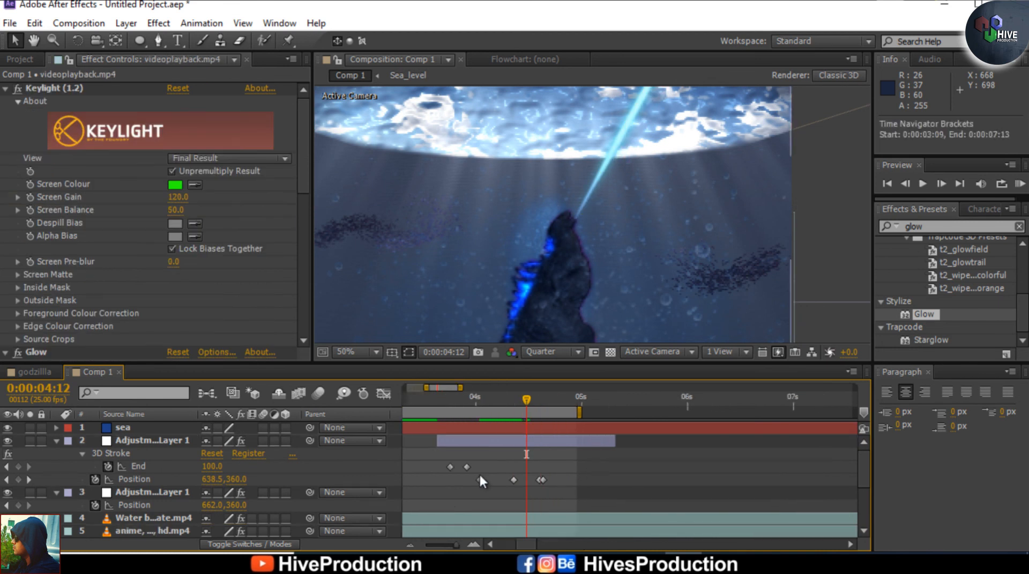
left_click_drag(539, 480, 527, 481)
mouse_move(220, 479)
left_mouse_down()
mouse_move(191, 489)
mouse_move(221, 486)
left_mouse_up()
key("space")
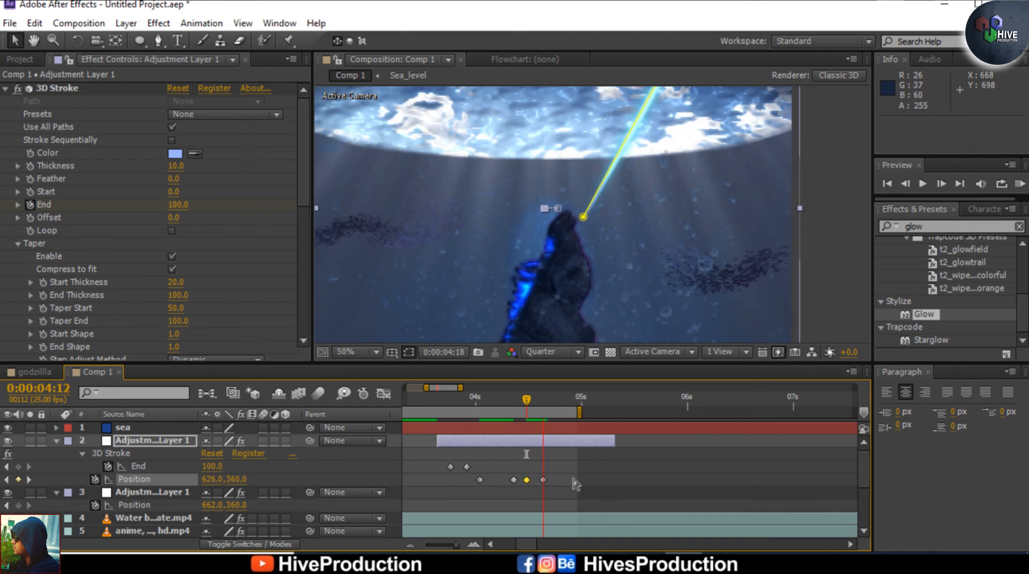
Delete the second beam layer's last Position keyframe and collapse the expanded properties of the beam layers and the frozen creature clip
left_click(543, 480)
key("Delete")
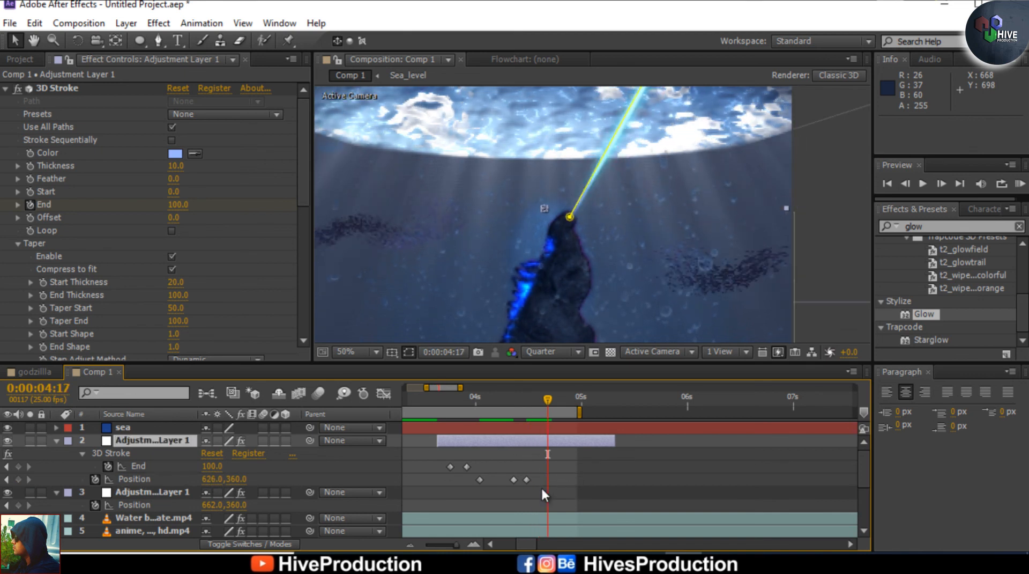
scroll(606, 310, "down", 2)
left_click_drag(429, 388, 548, 387)
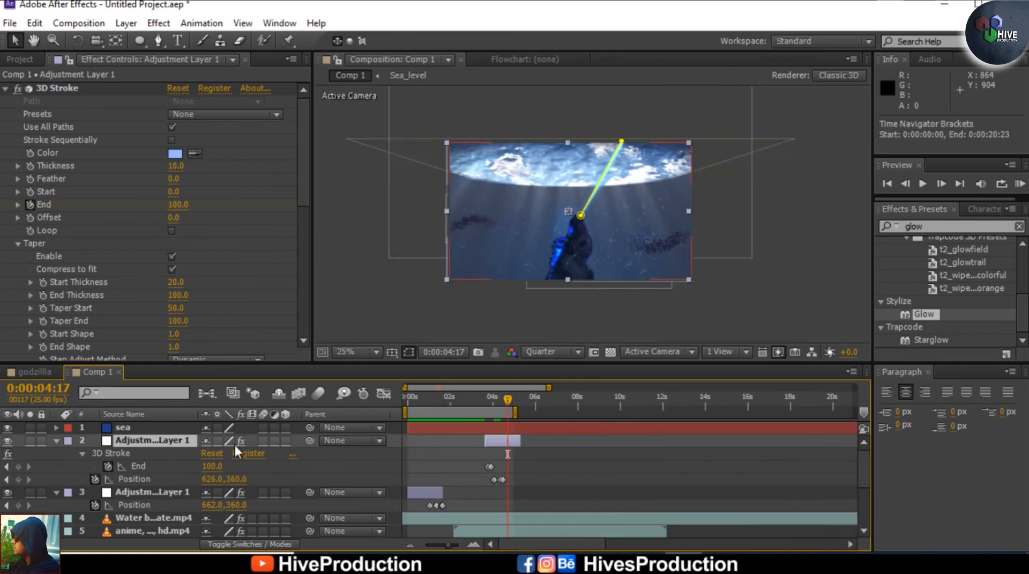
left_click(57, 440)
left_click(54, 453)
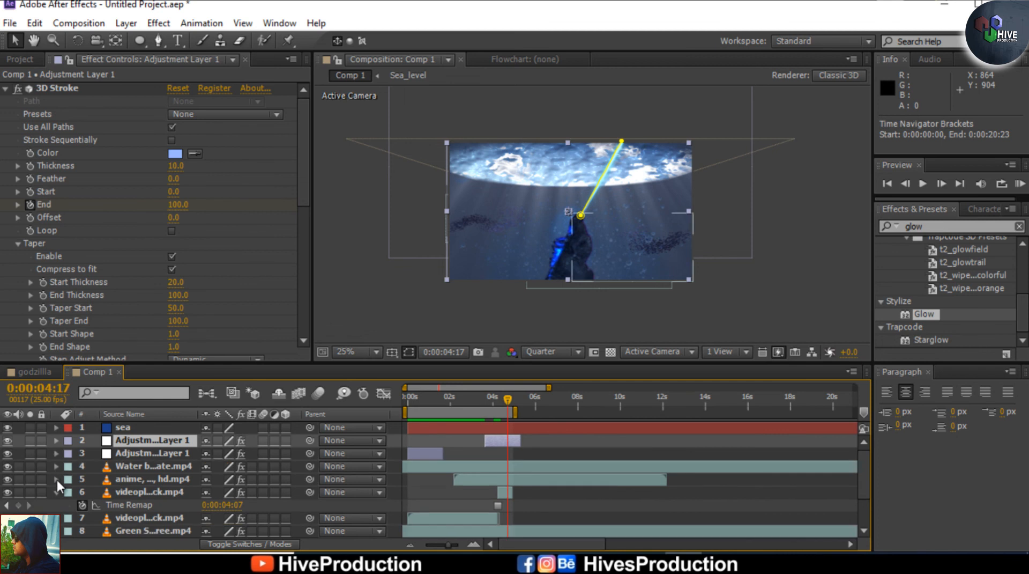
left_click(57, 490)
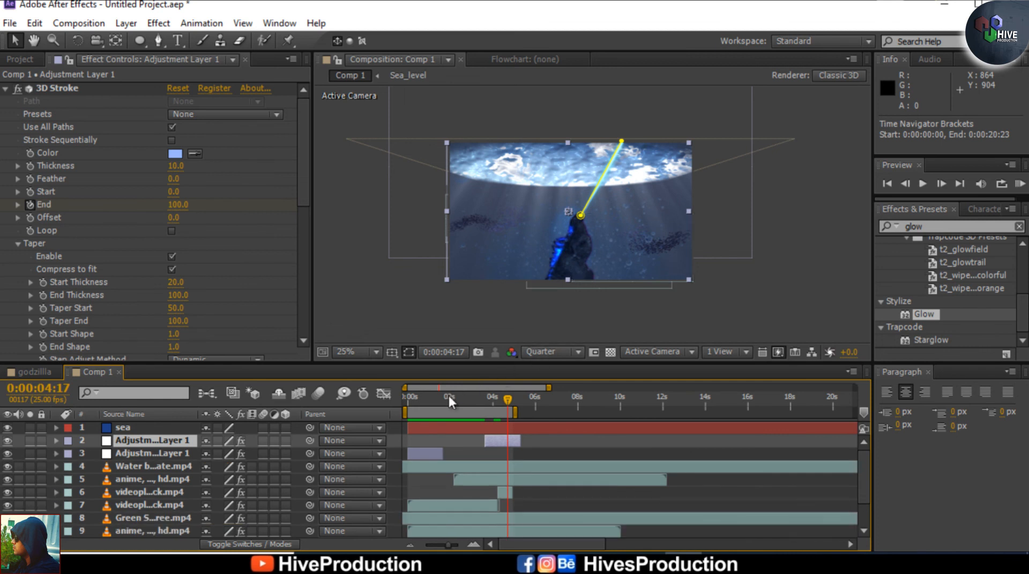
Preview the work area, go to 0:00:00:22 and select the first beam adjustment layer
left_click(829, 259)
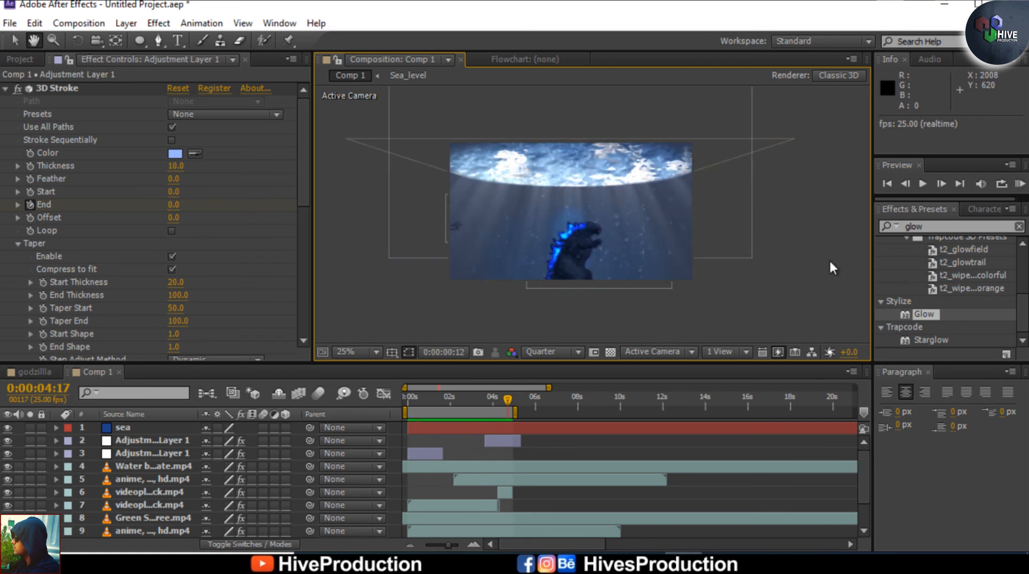
key("space")
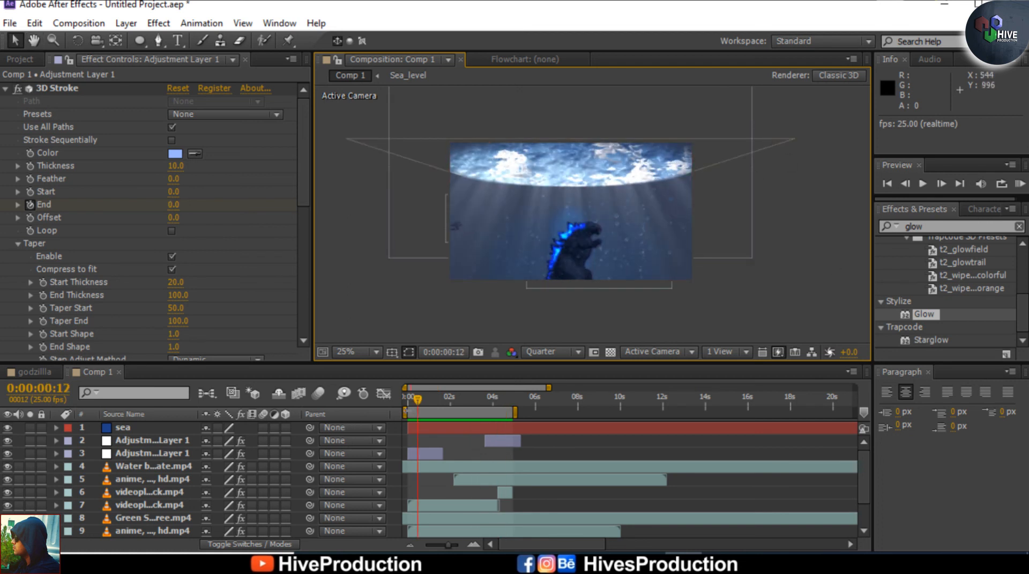
mouse_move(440, 398)
left_mouse_down()
mouse_move(468, 407)
mouse_move(427, 400)
left_mouse_up()
left_click(445, 468)
left_click(428, 453)
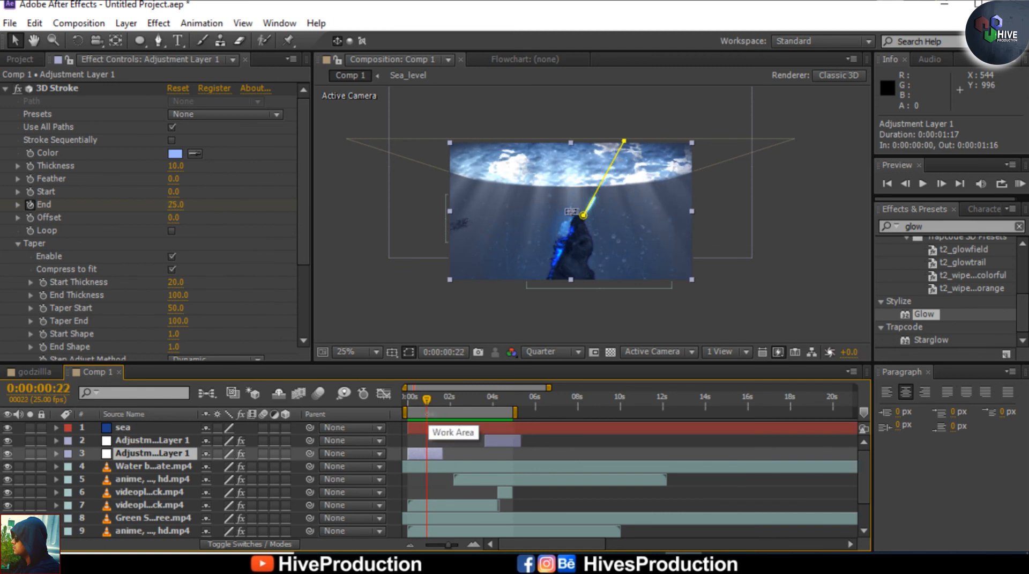
Create a new light blue solid layer in the composition
left_click(747, 284)
scroll(610, 204, "up", 1)
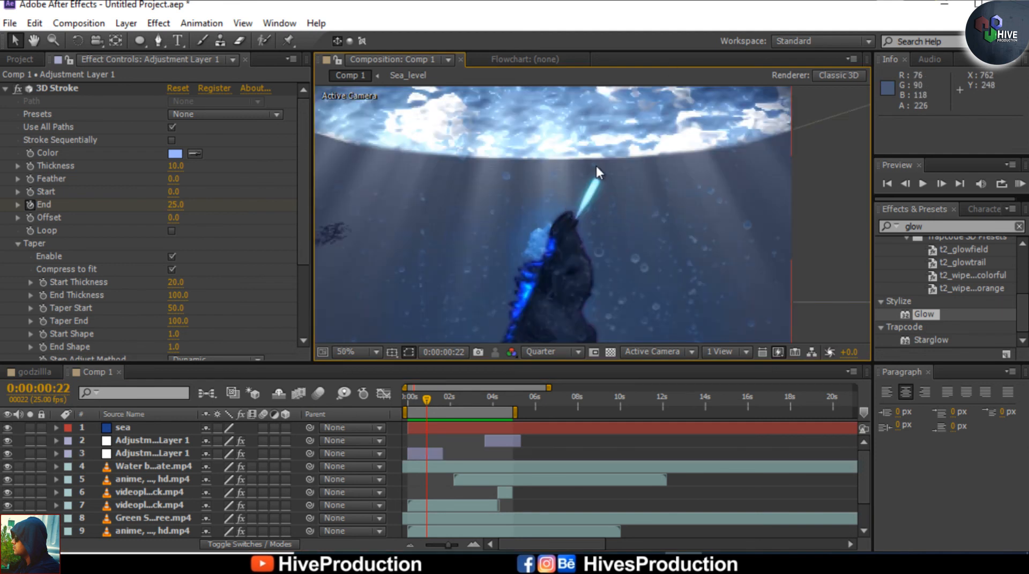
scroll(595, 166, "down", 1)
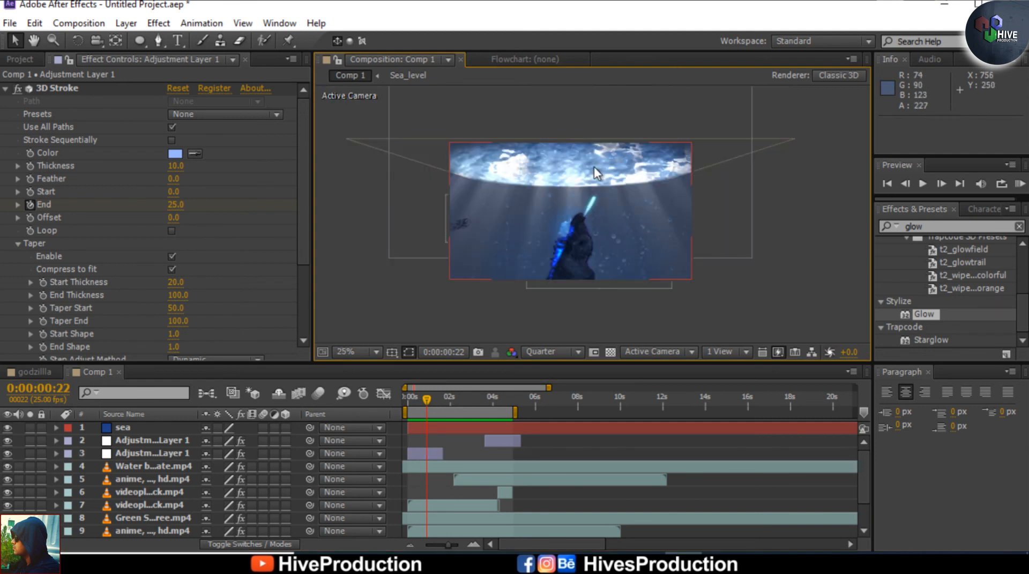
right_click(819, 329)
mouse_move(837, 337)
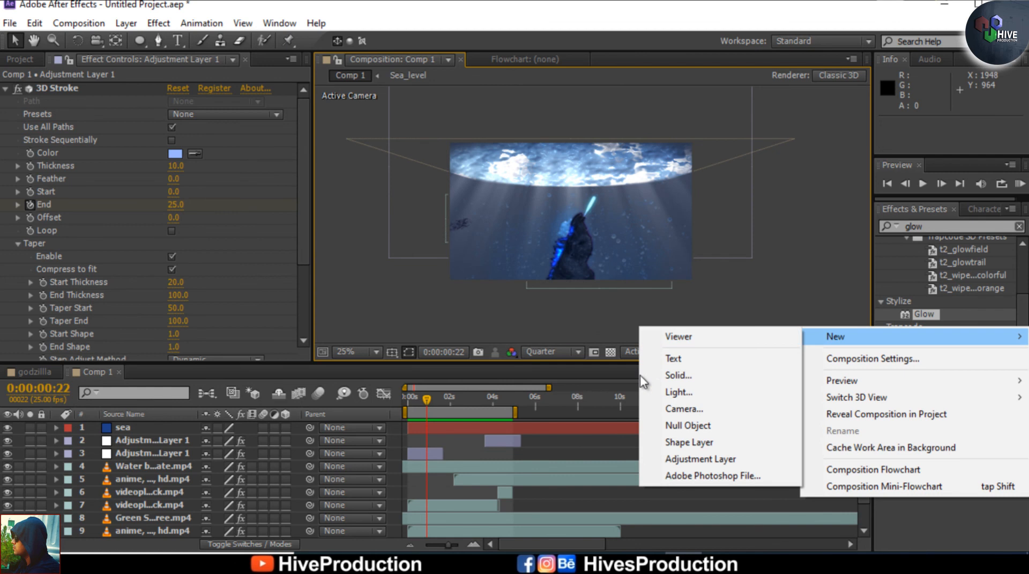
left_click(696, 378)
left_click(185, 328)
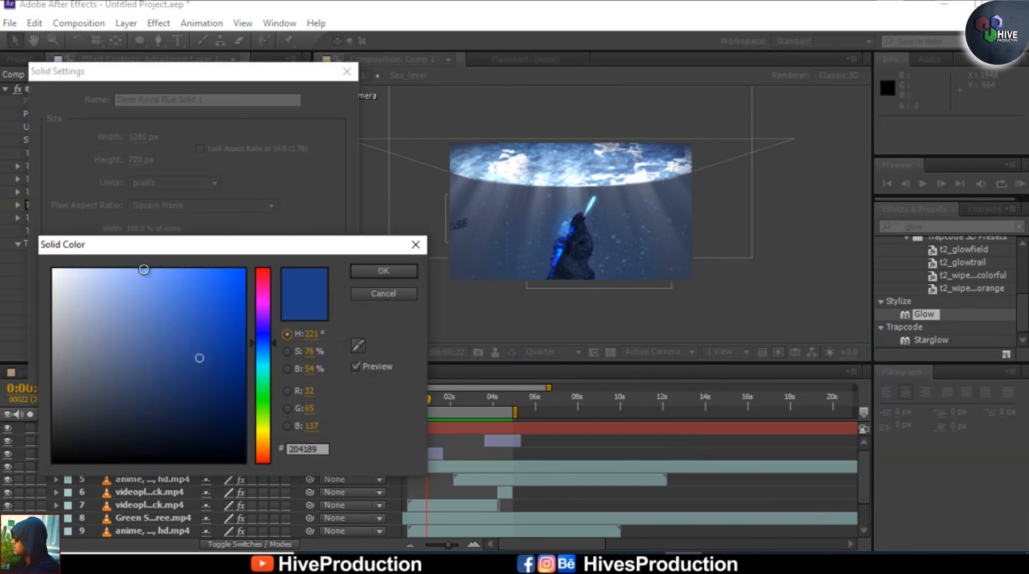
left_click(131, 271)
left_click(411, 273)
left_click(249, 362)
Lower the light blue solid's opacity to 43% and move the layer directly above the first beam adjustment layer
left_click(159, 426)
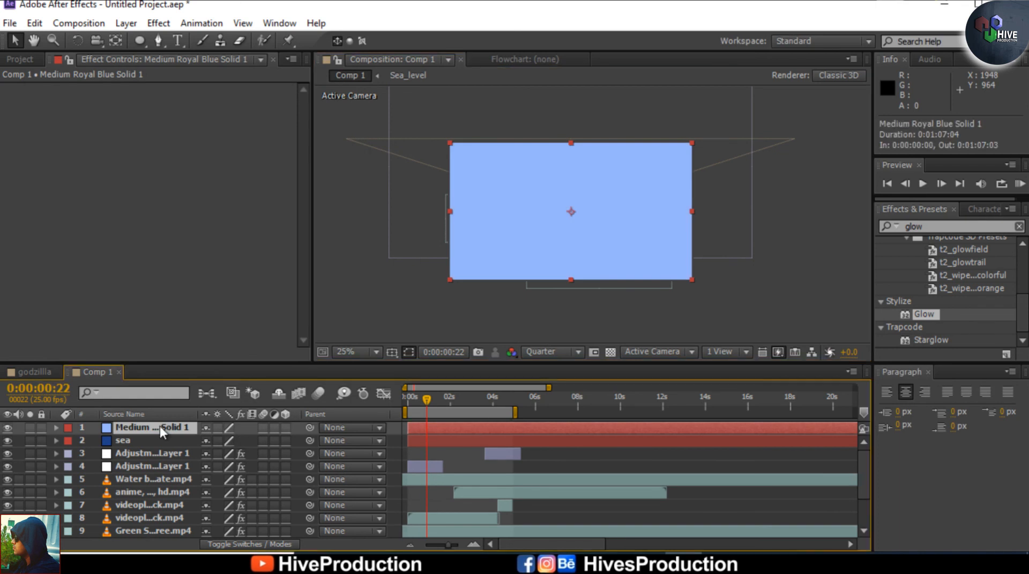
key("t")
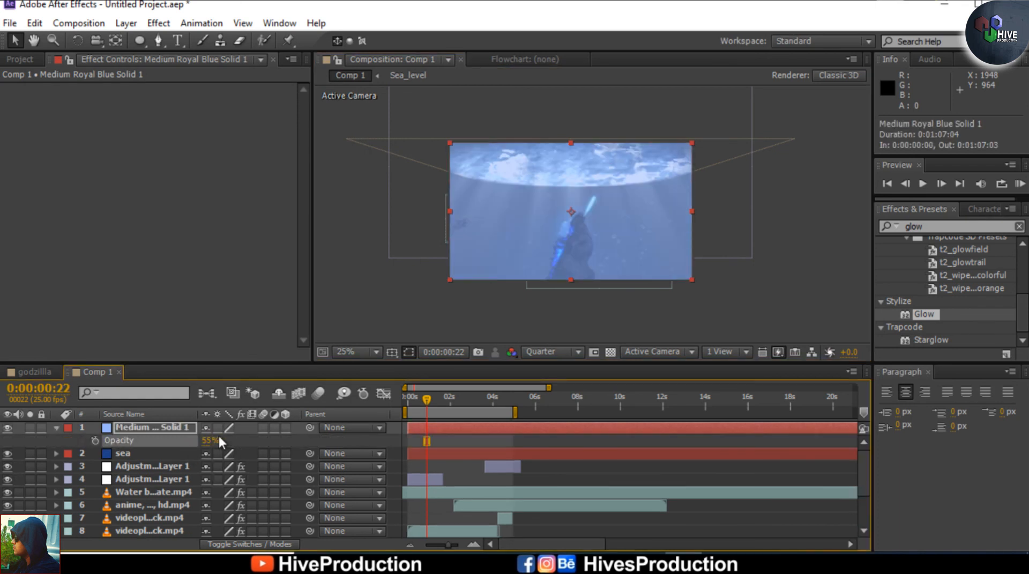
left_click_drag(205, 446, 157, 465)
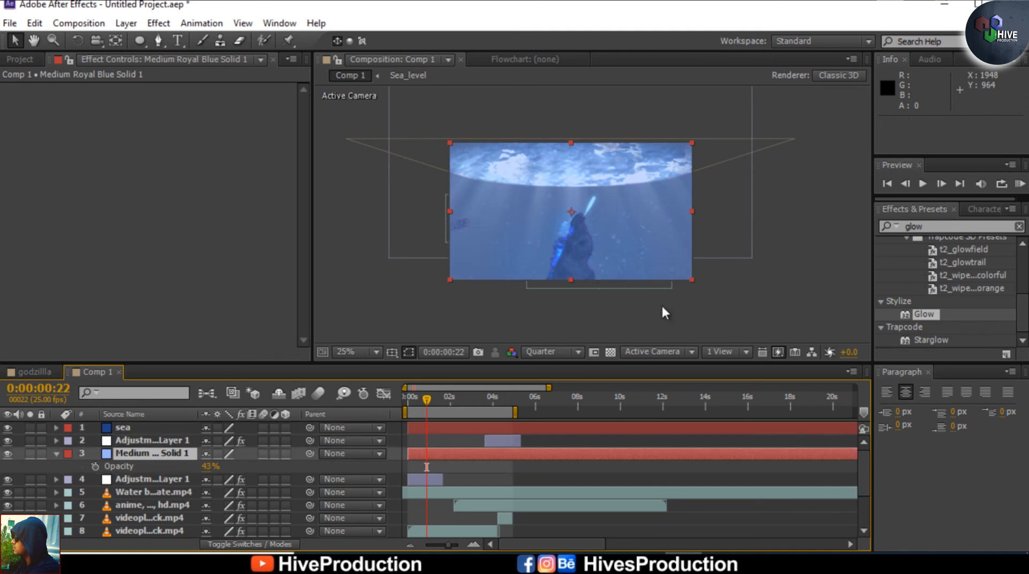
Draw a closed seven-point Pen mask on the light blue solid around the beam, from the creature's back up past the water surface
left_click(158, 40)
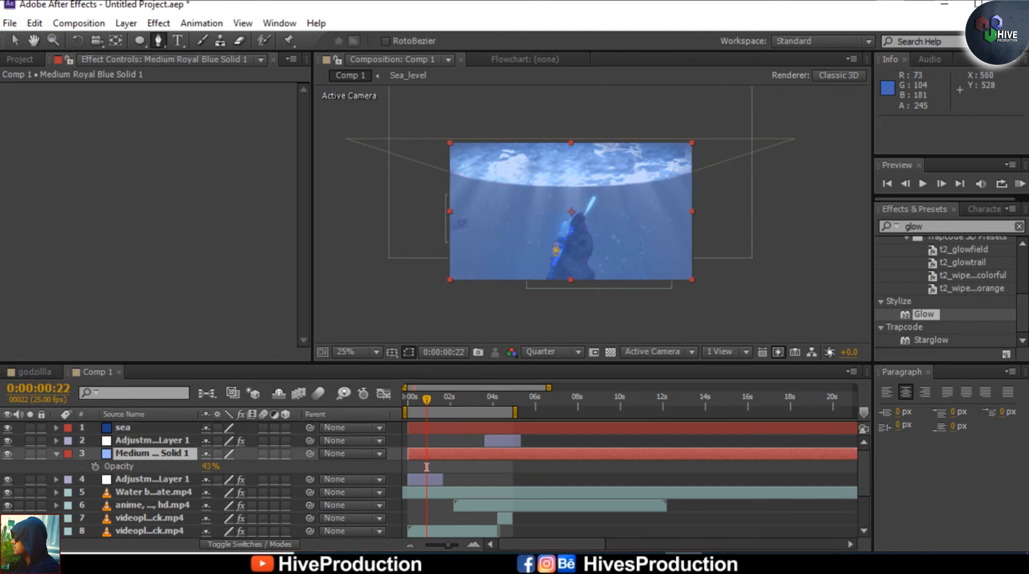
left_click(556, 242)
left_click(561, 143)
left_click(662, 125)
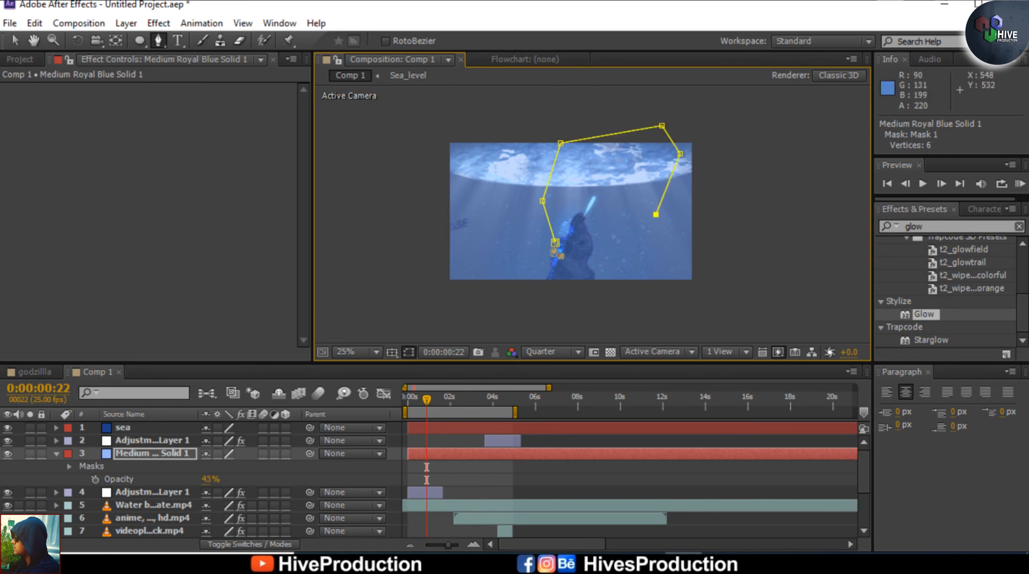
left_click(612, 235)
left_click(556, 243)
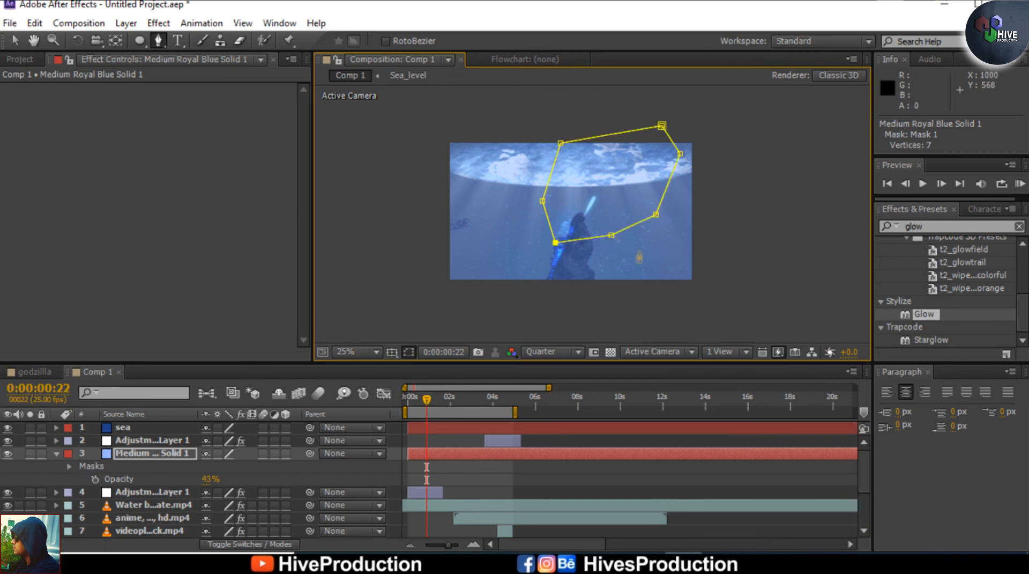
Set the light blue solid's opacity to 30% and its mask feather to 99 pixels
left_click(212, 479)
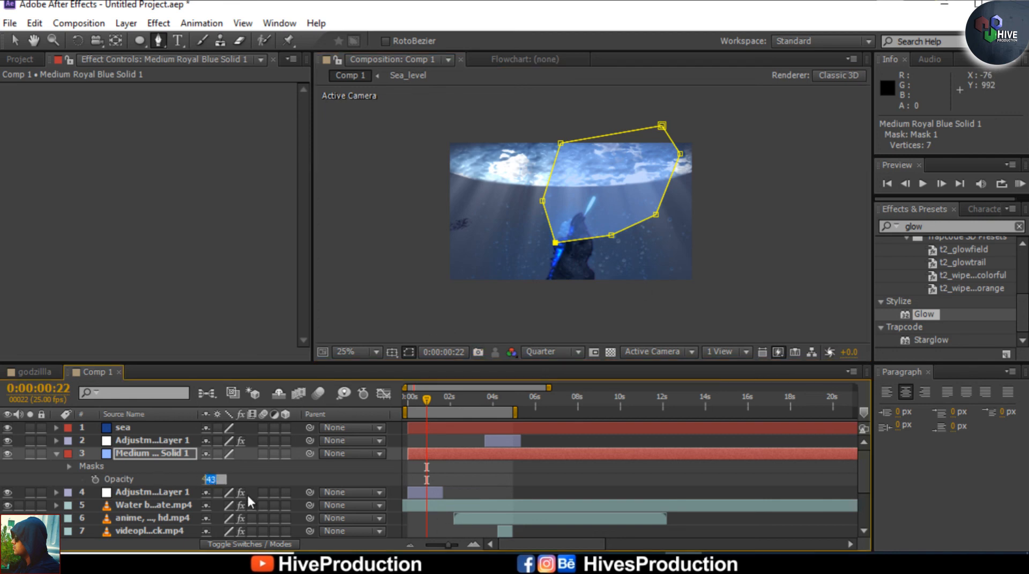
type("30")
key("Return")
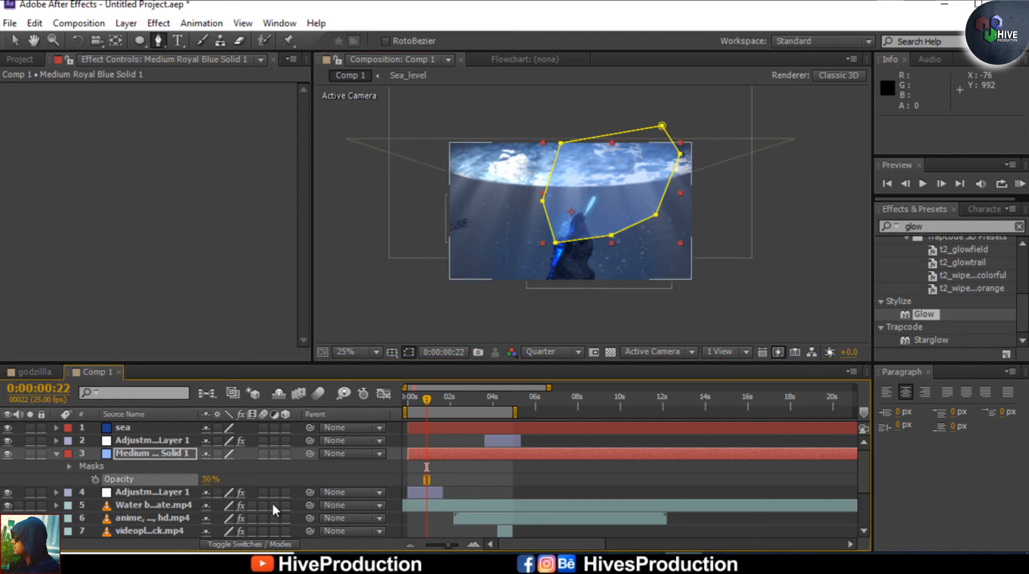
key("f")
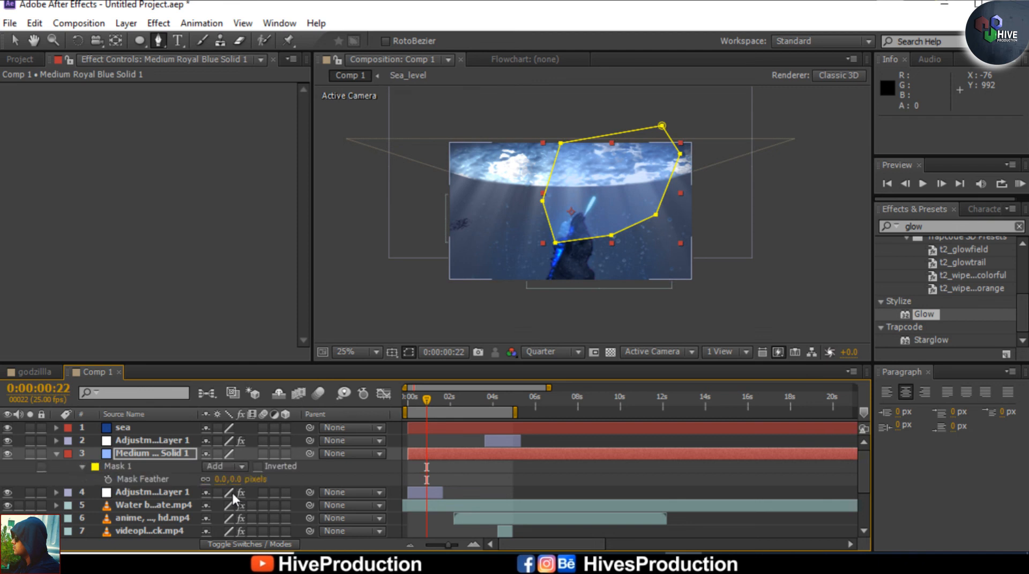
left_click_drag(220, 478, 284, 478)
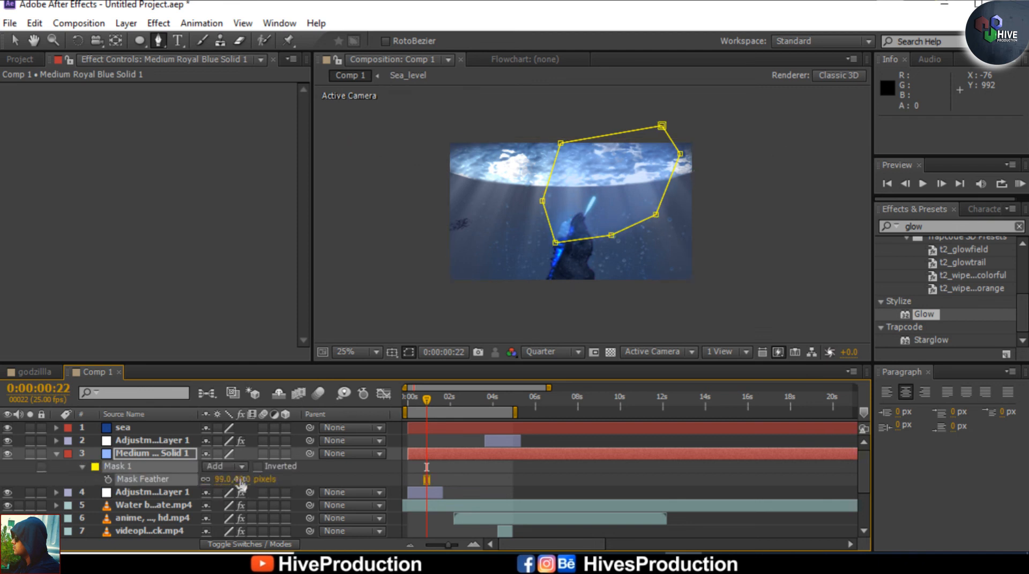
Reveal the first beam layer's keyframes, go to 0:00:00:21 and apply the Linear Wipe effect to the light blue solid
left_click(421, 494)
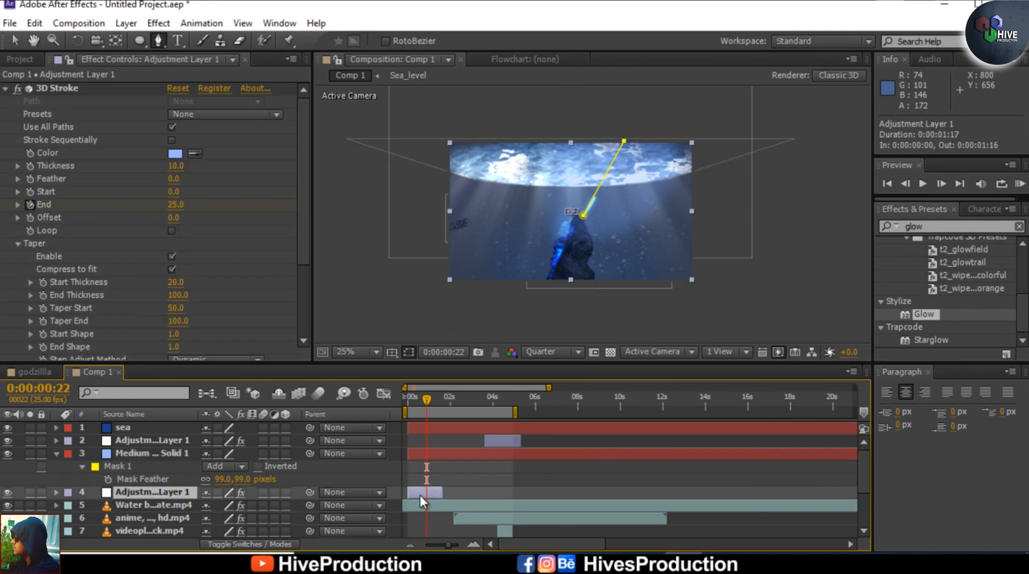
key("u")
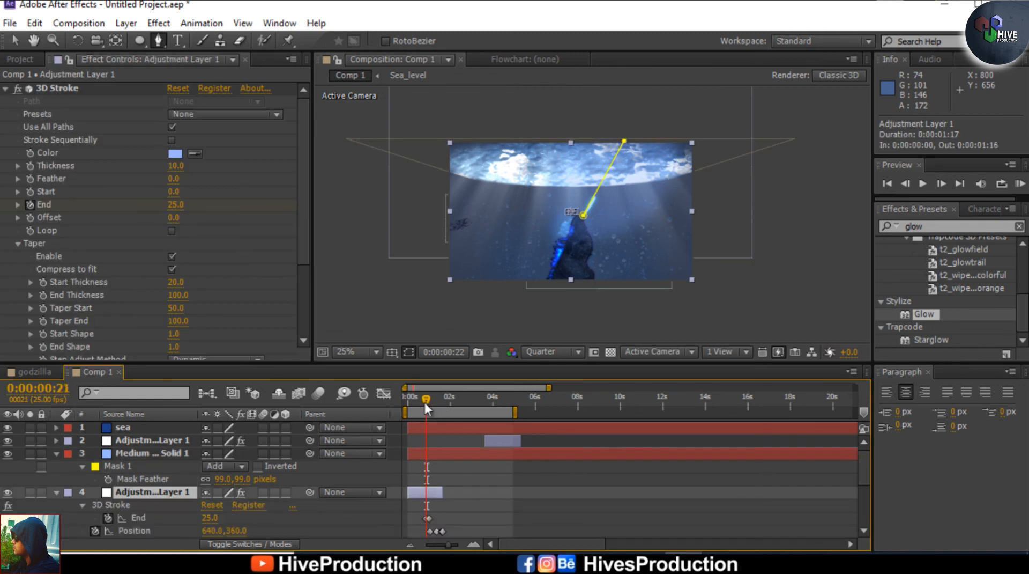
left_click(426, 453)
right_click(426, 455)
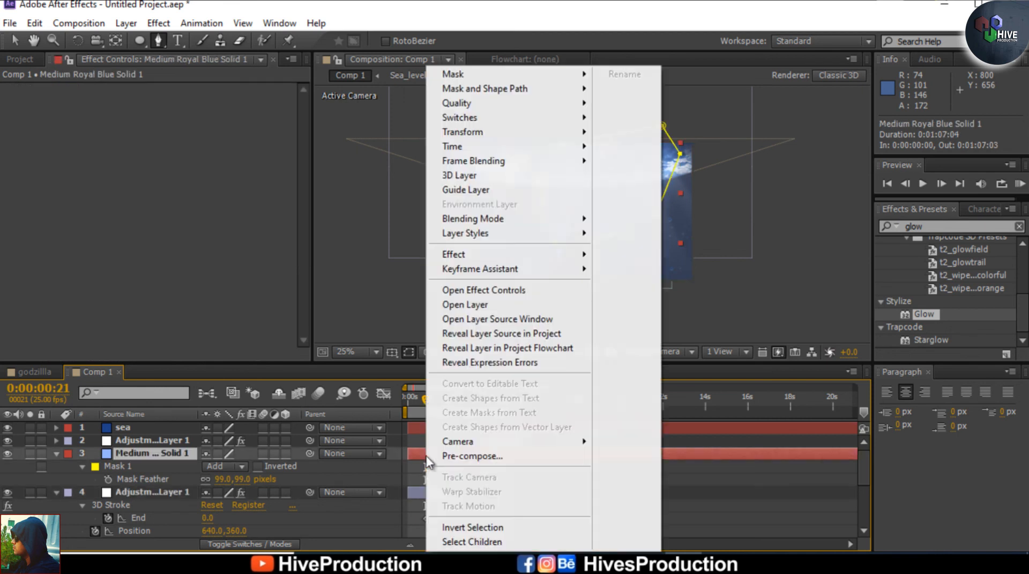
mouse_move(458, 262)
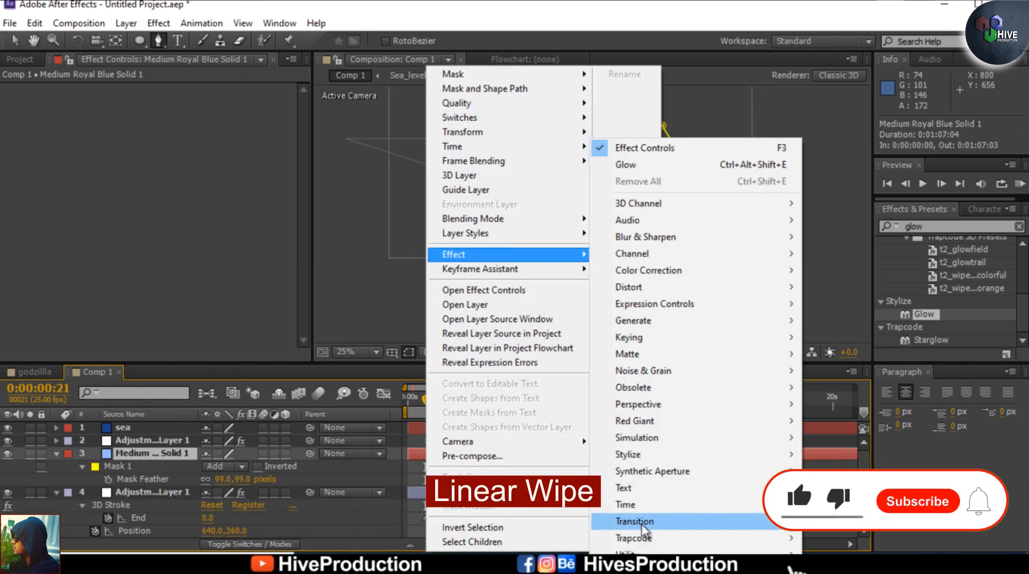
mouse_move(642, 522)
left_click(858, 487)
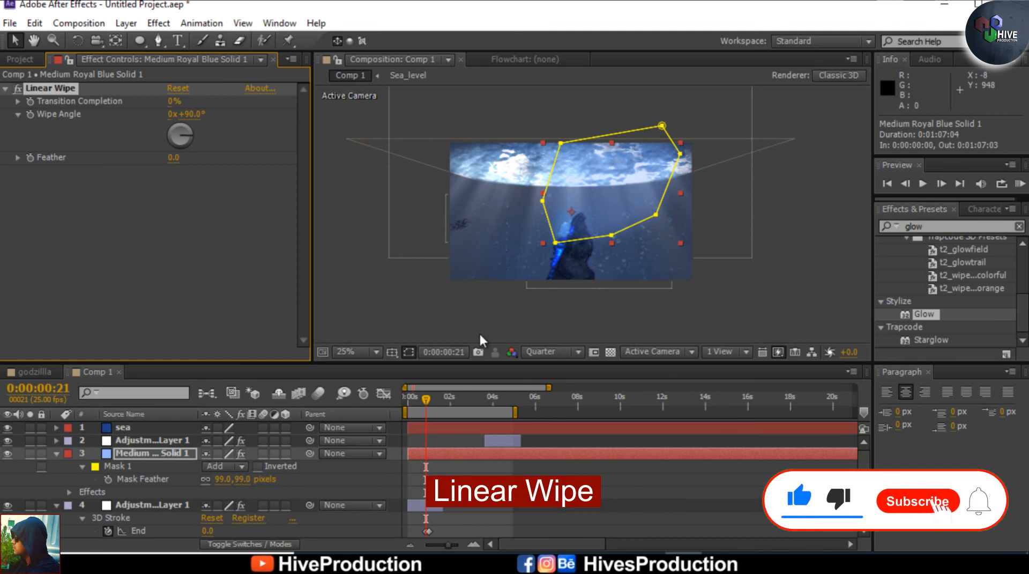
Set the Linear Wipe's Transition Completion to 68% and its Wipe Angle to -133°
left_click_drag(166, 100, 195, 102)
scroll(584, 197, "up", 2)
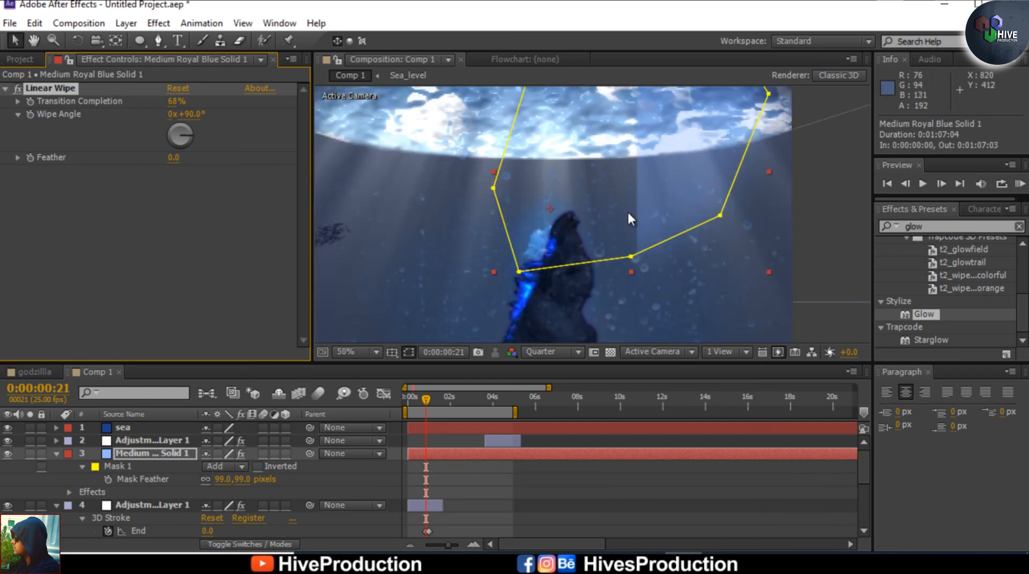
scroll(478, 211, "down", 2)
left_click(184, 131)
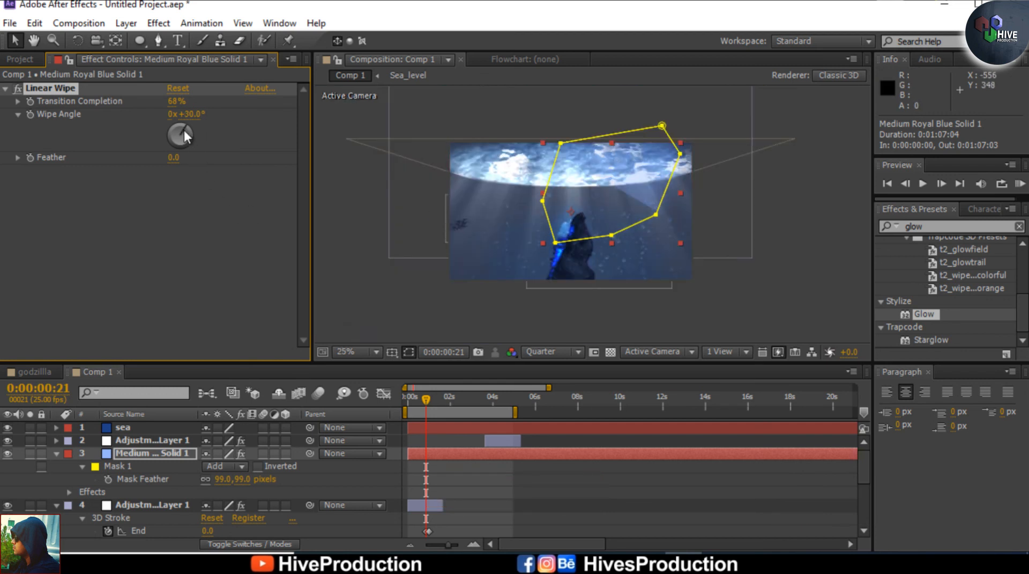
left_click(171, 141)
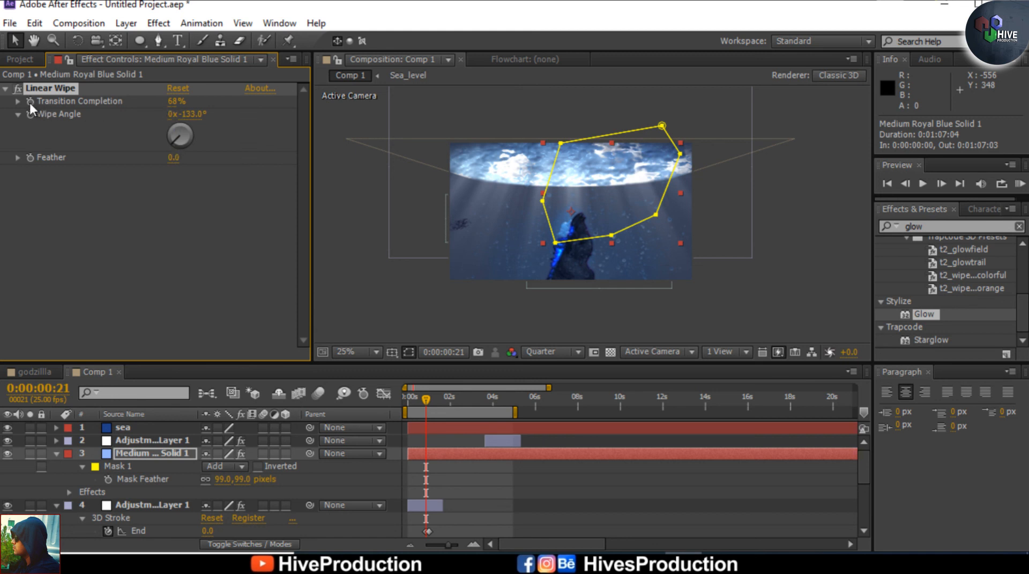
Keyframe the wipe's Transition Completion at 0:00:00:21 and set it to 0% at 0:00:01:02
key("space")
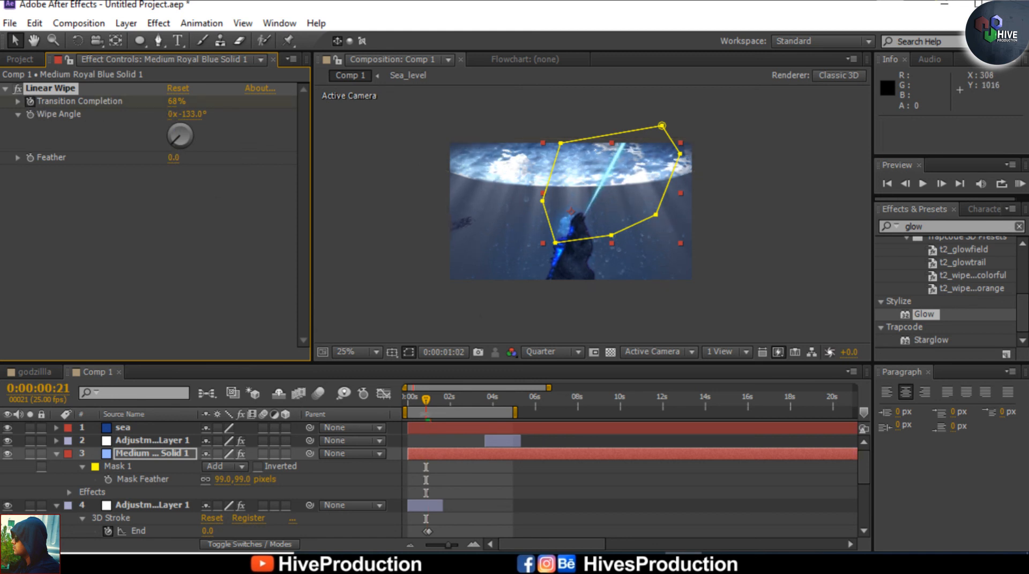
key("space")
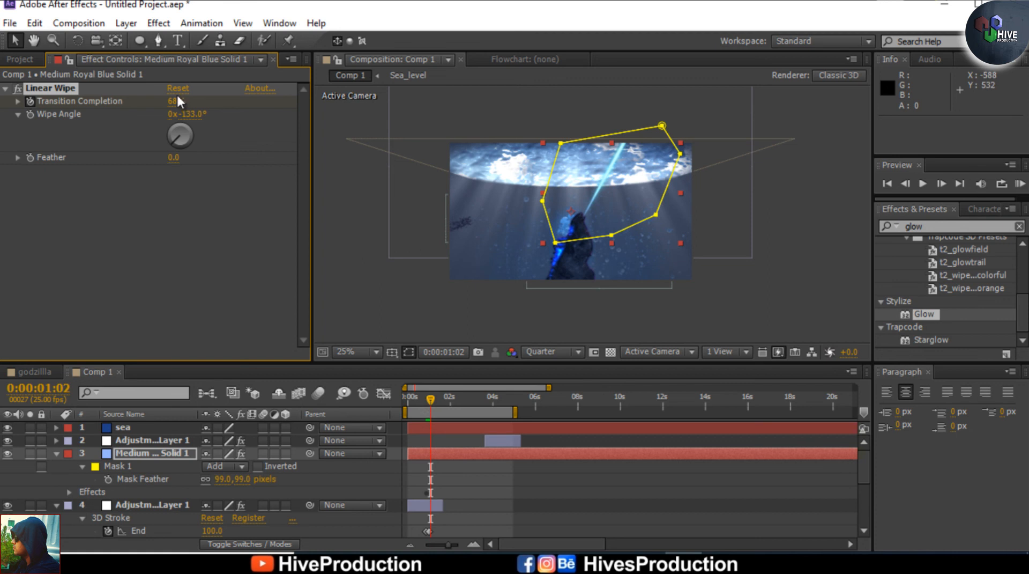
left_click_drag(128, 101, 92, 108)
left_click(774, 288)
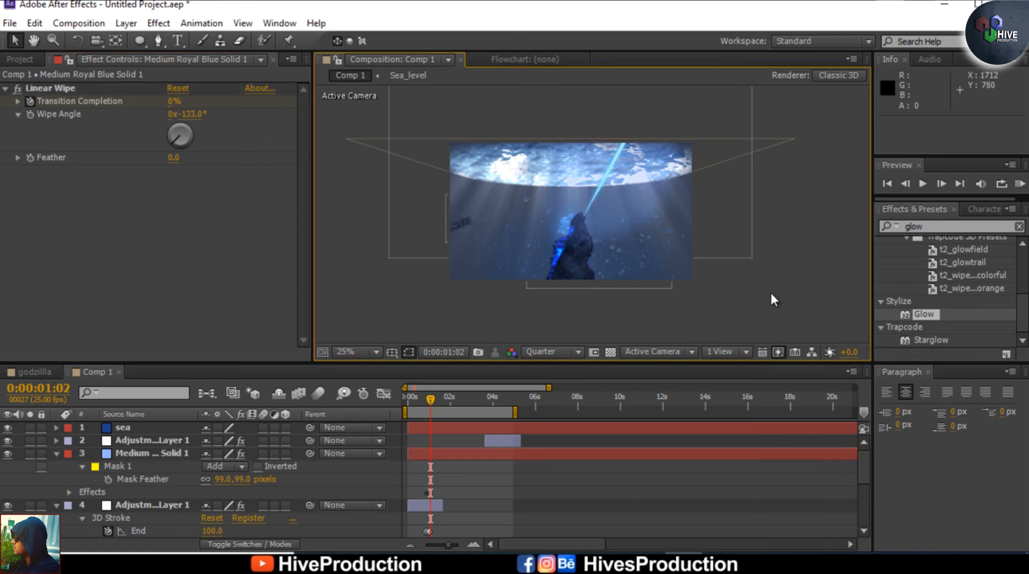
Play back the first beam's start several times to check the light wipe around it
left_click_drag(429, 402, 419, 403)
key("space")
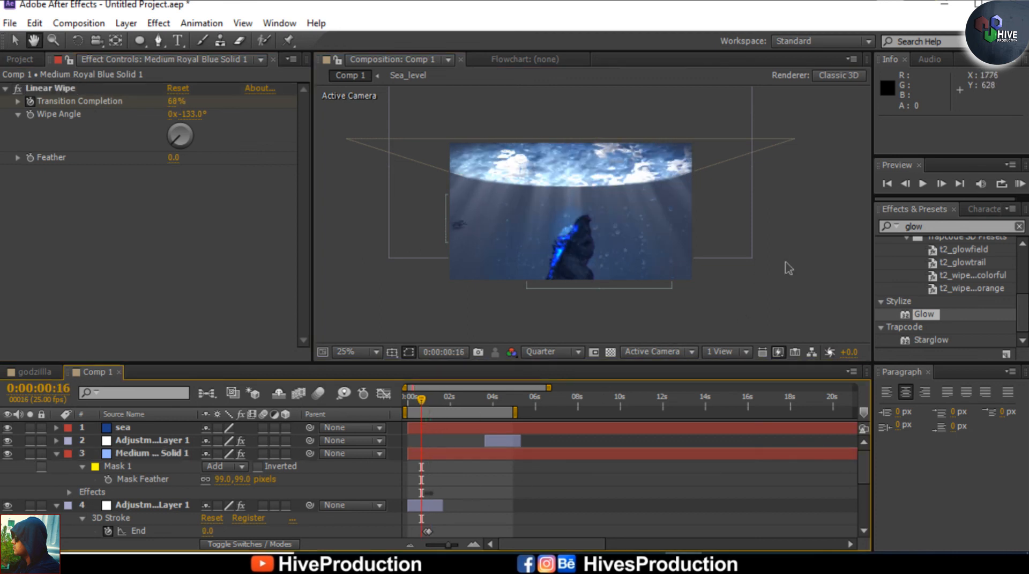
key("space")
left_click_drag(436, 403, 430, 404)
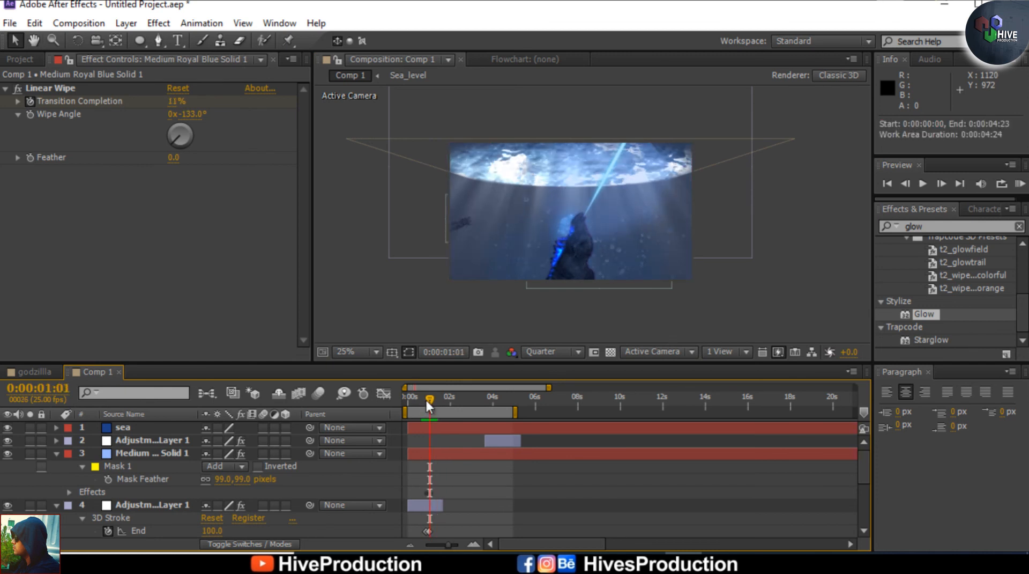
key("space")
left_click(414, 401)
key("space")
key("space")
At 0:00:01:00, set the Linear Wipe's Feather to 102 and check the softened edge around the beam
key("period")
key("period")
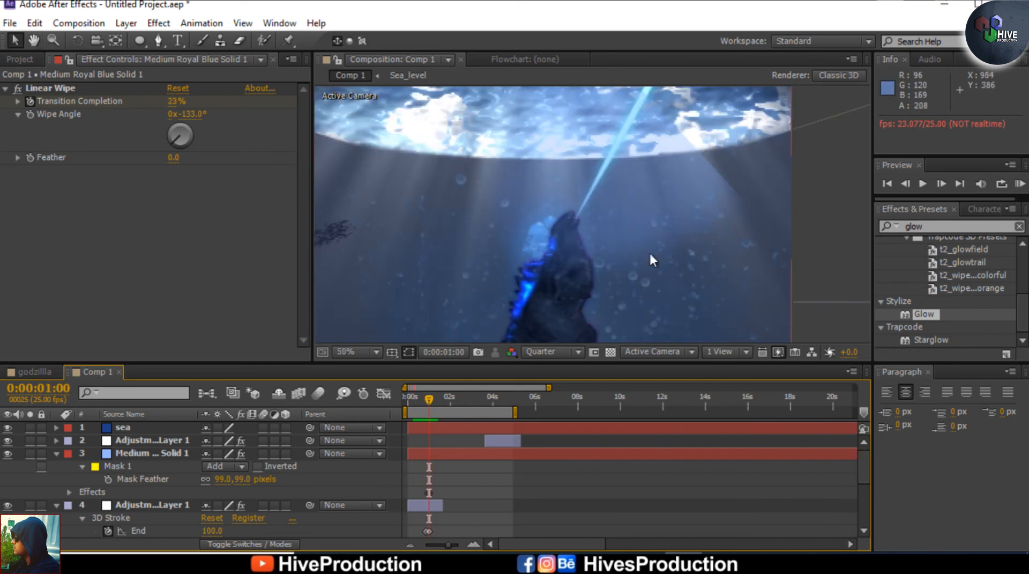
left_click_drag(173, 158, 256, 163)
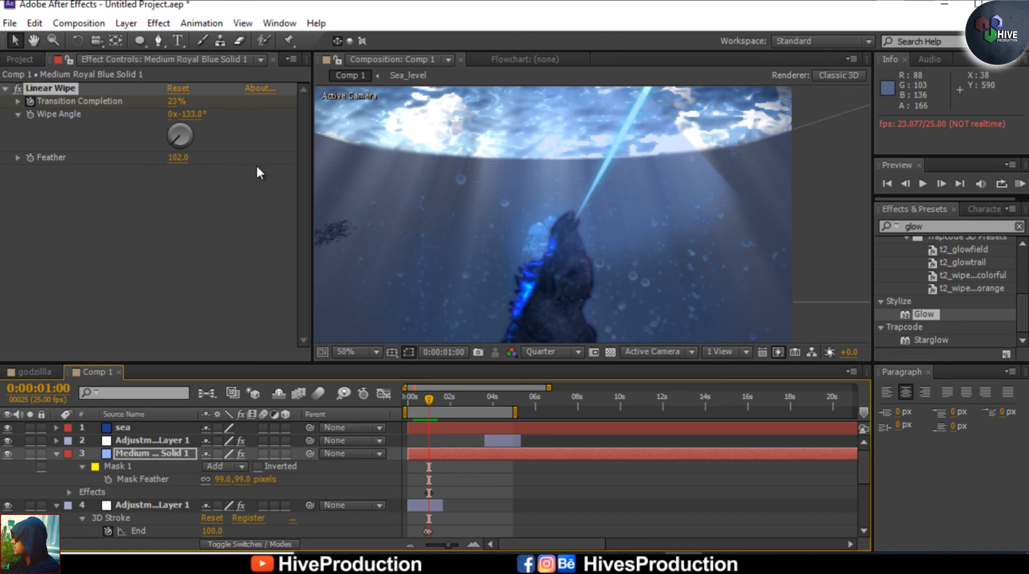
key("comma")
key("comma")
left_click(826, 298)
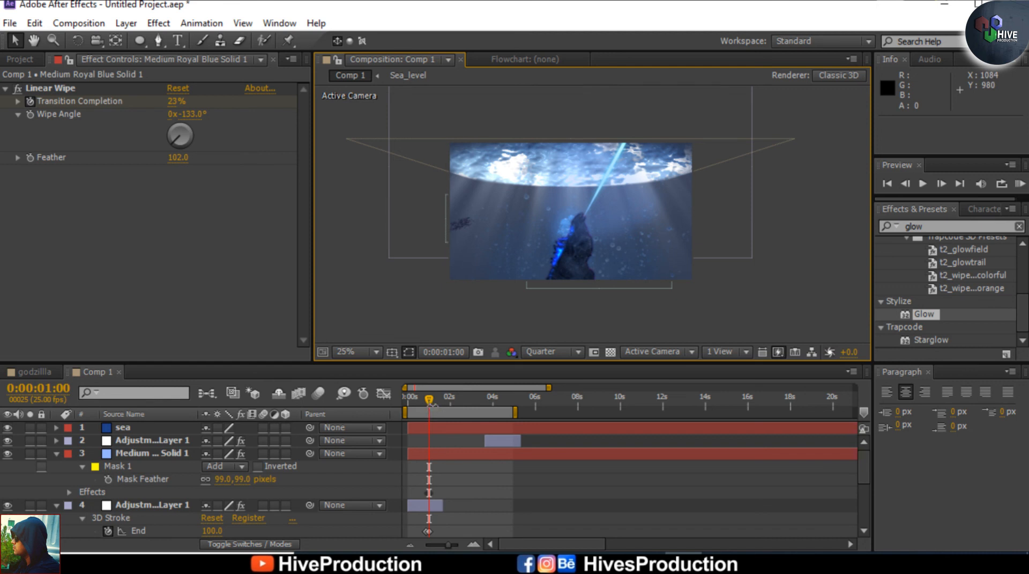
Split the light blue solid at 0:00:01:17, where the first beam layer ends, and delete the part after it
left_click_drag(440, 408, 440, 407)
left_click(453, 453)
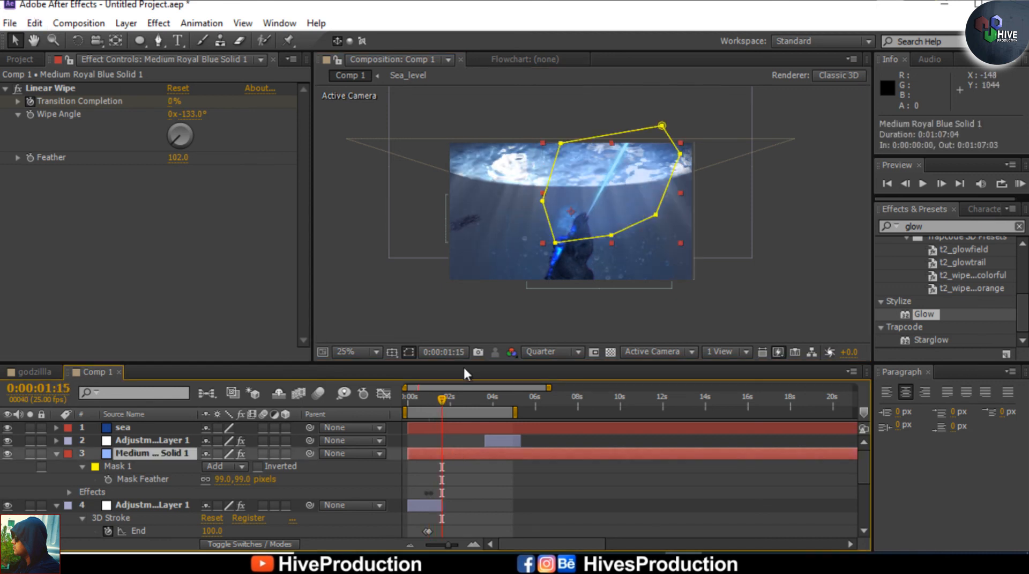
key("space")
left_click_drag(450, 402, 446, 401)
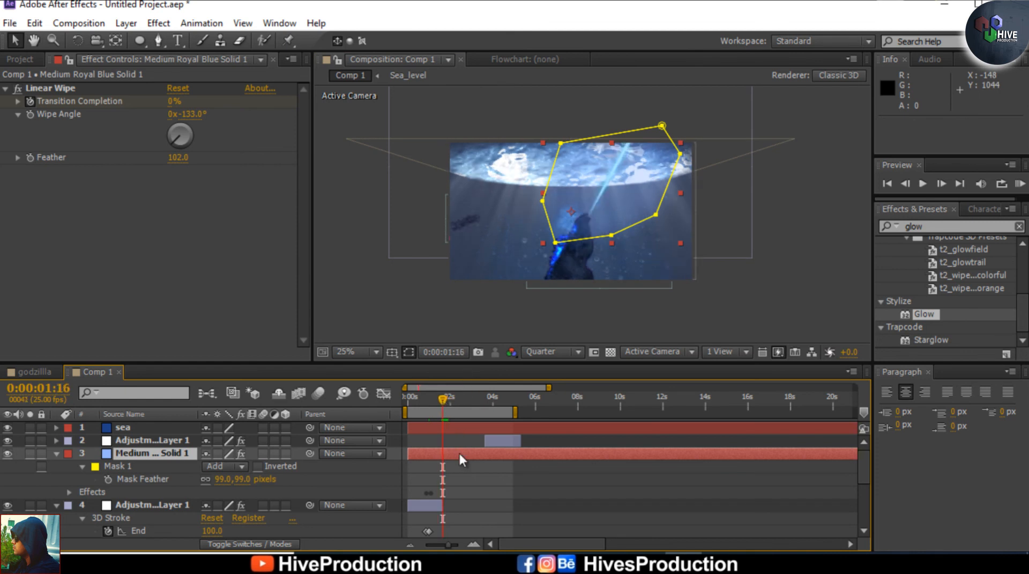
key("Page_Down")
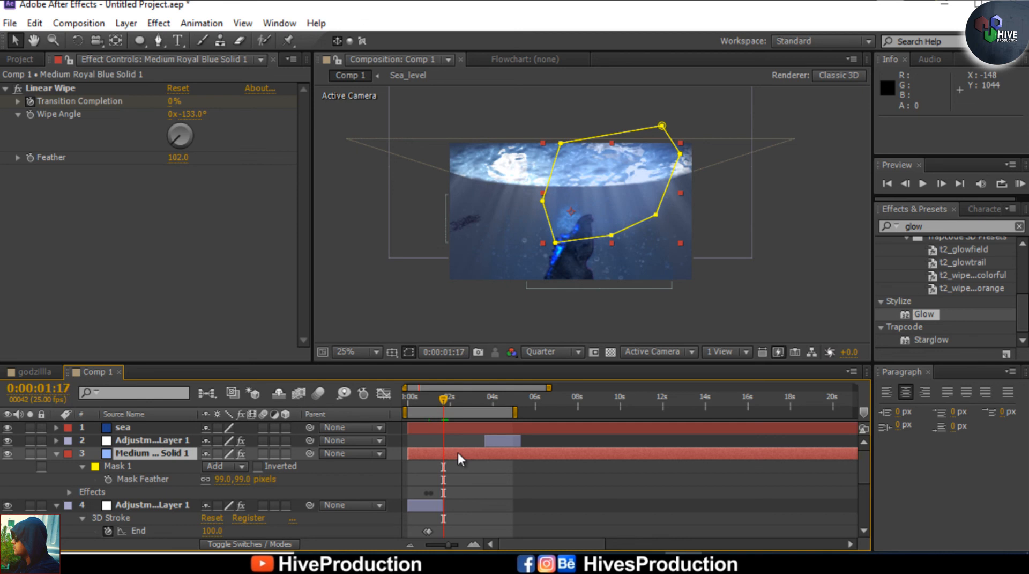
left_click(34, 23)
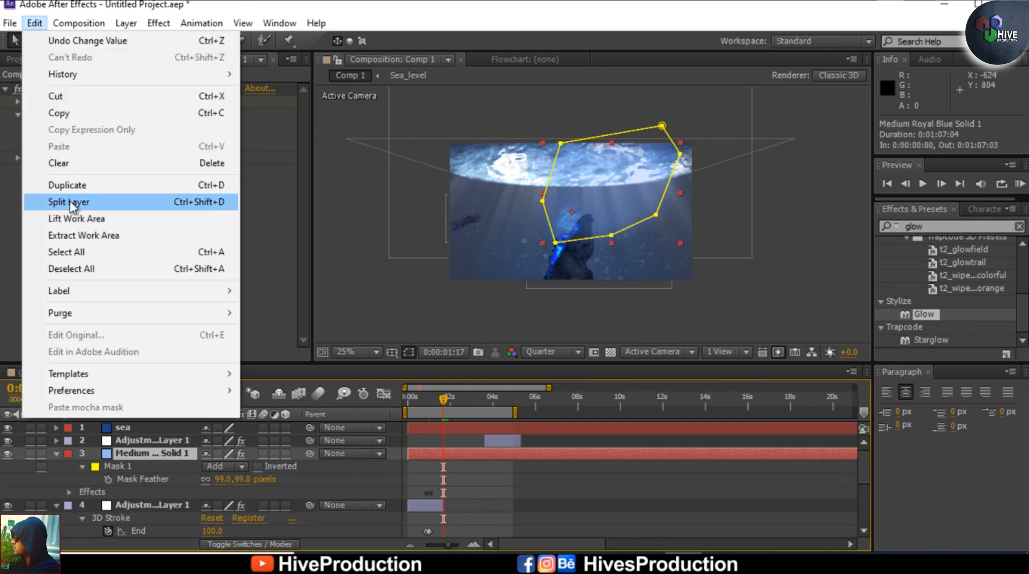
left_click(72, 202)
key("Delete")
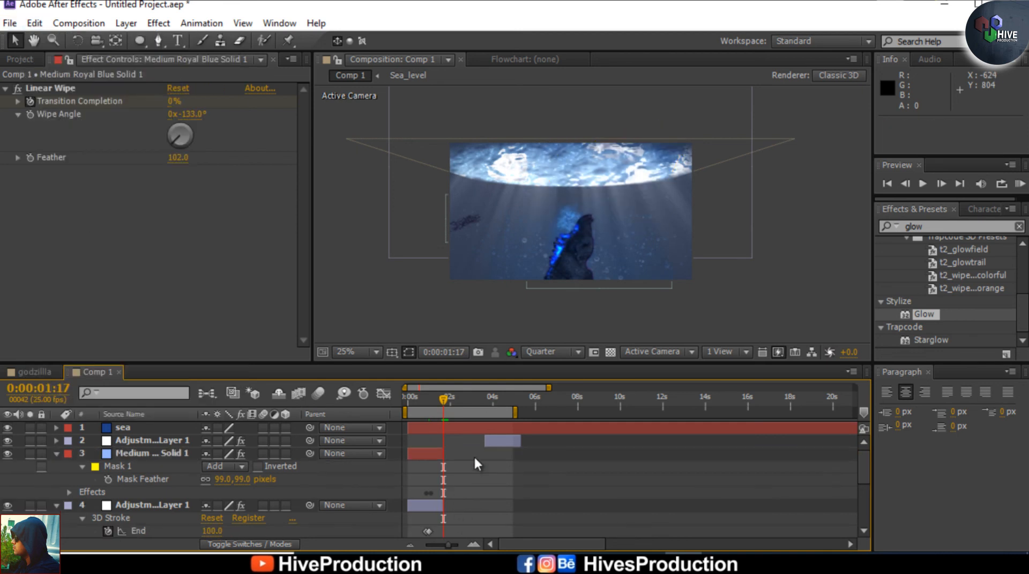
Play back the composition from the start to check the light around the first beam
left_click_drag(414, 399, 408, 397)
key("space")
key("space")
At 0:00:00:20, pull the light blue solid's lower-left mask points in toward Godzilla's mouth and set Mask Feather to 148 pixels
left_click_drag(426, 400, 421, 402)
left_click(432, 453)
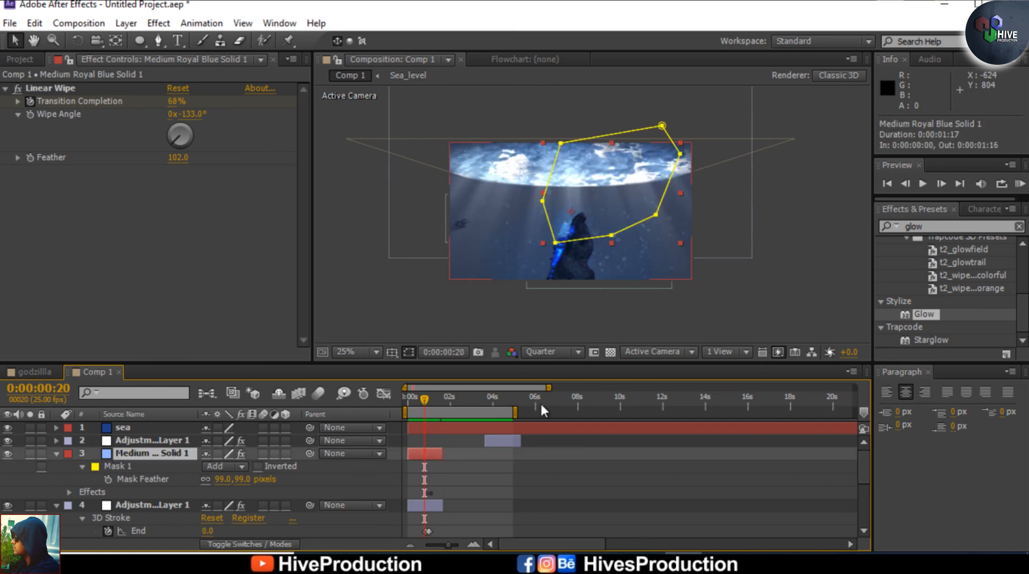
left_click(556, 244)
left_click_drag(556, 243, 579, 232)
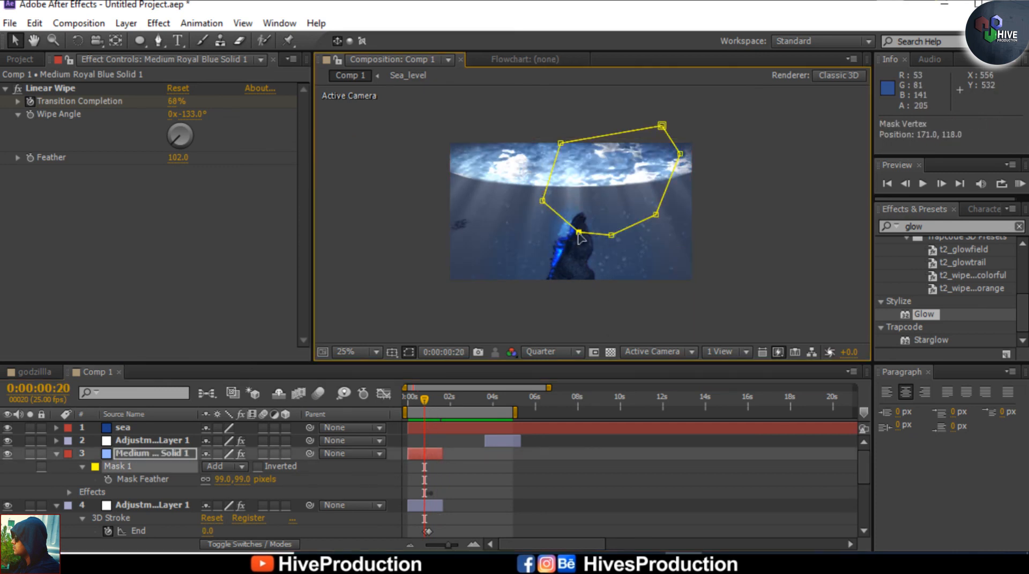
left_click_drag(542, 201, 552, 196)
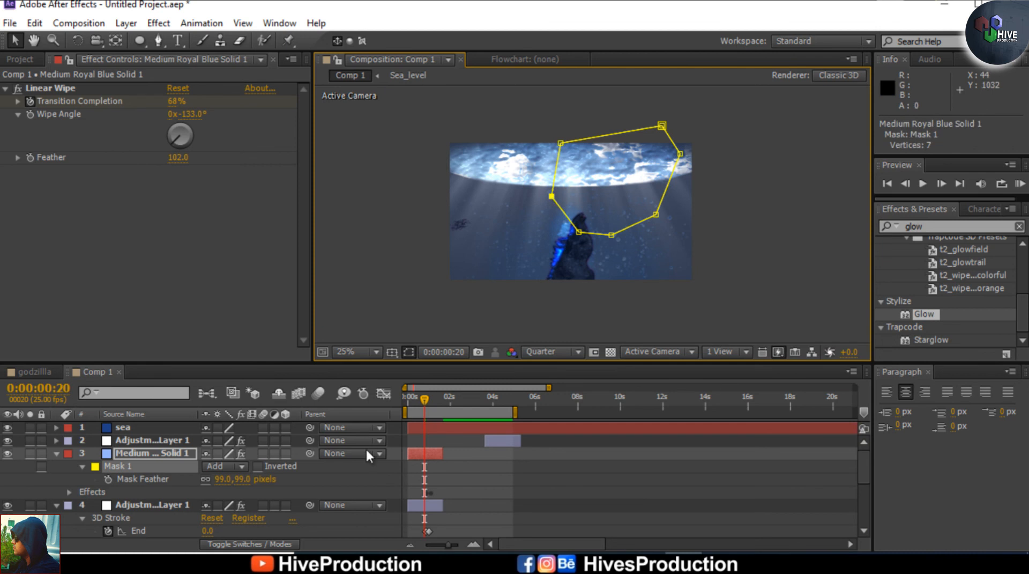
left_click_drag(223, 484, 249, 484)
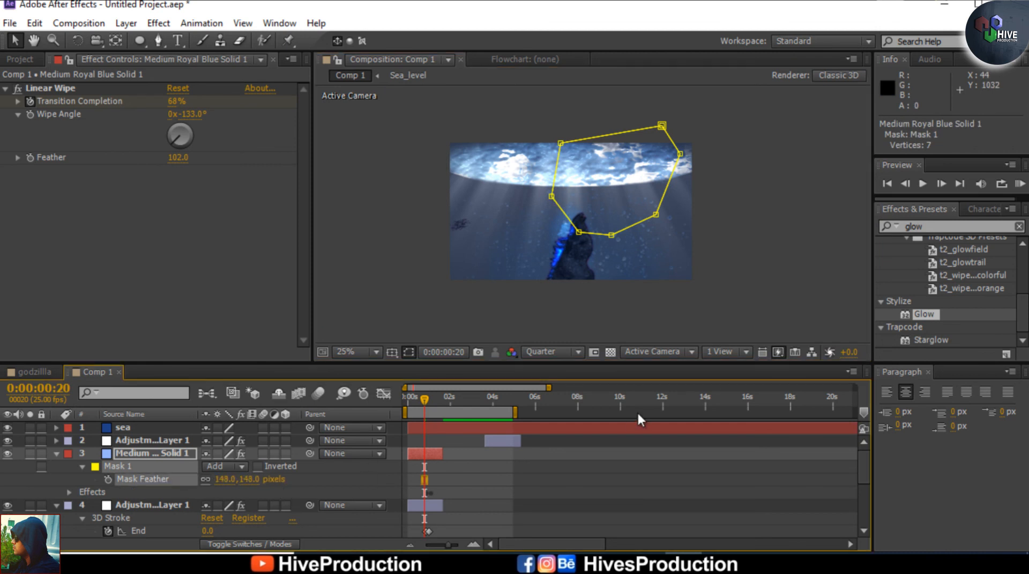
key("space")
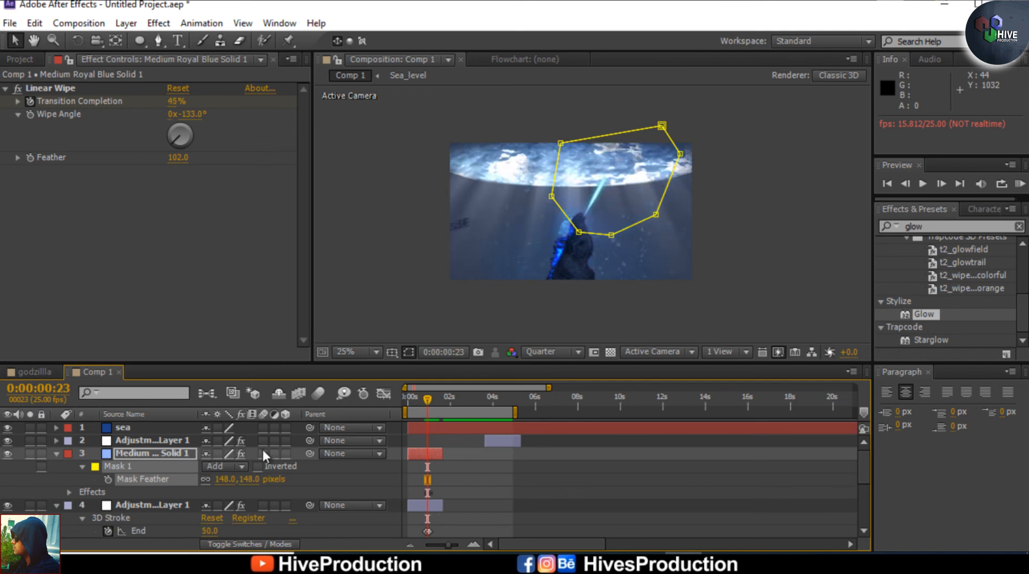
Set the light blue solid's Opacity to 20%
left_click(168, 455)
key("t")
left_click(210, 465)
type("20")
key("Return")
left_click(616, 328)
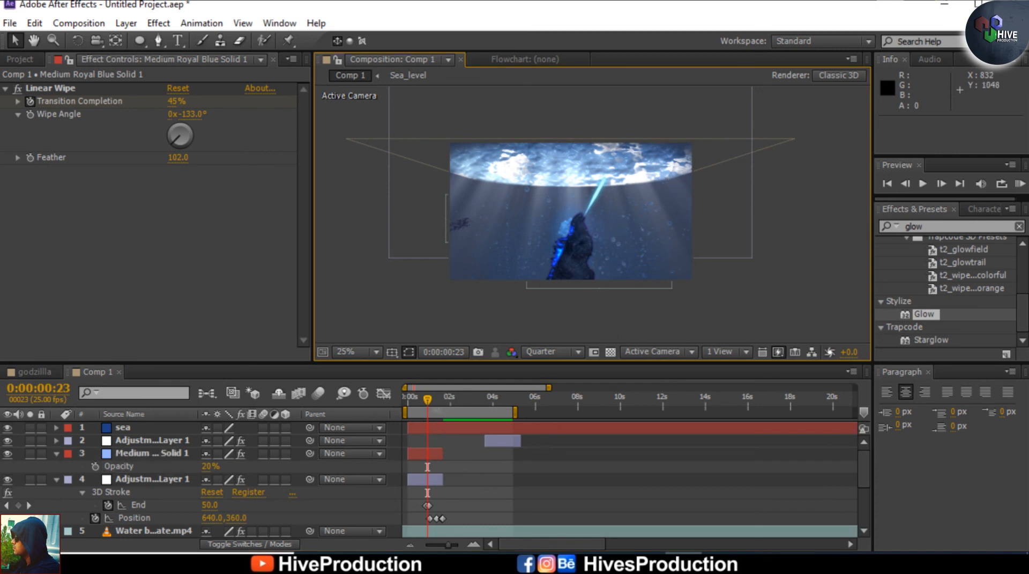
Tighten the light blue solid's mask around the first beam by moving its lower and side points inward, and play back the result
left_click(428, 453)
left_click_drag(580, 233, 621, 215)
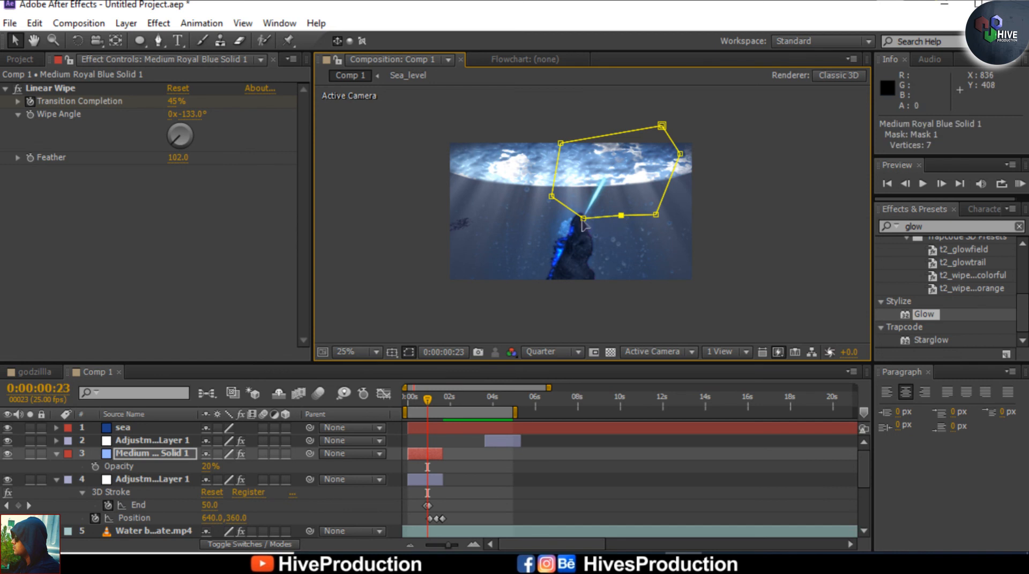
left_click_drag(552, 196, 566, 186)
left_click(656, 215)
left_click_drag(657, 214, 653, 193)
key("space")
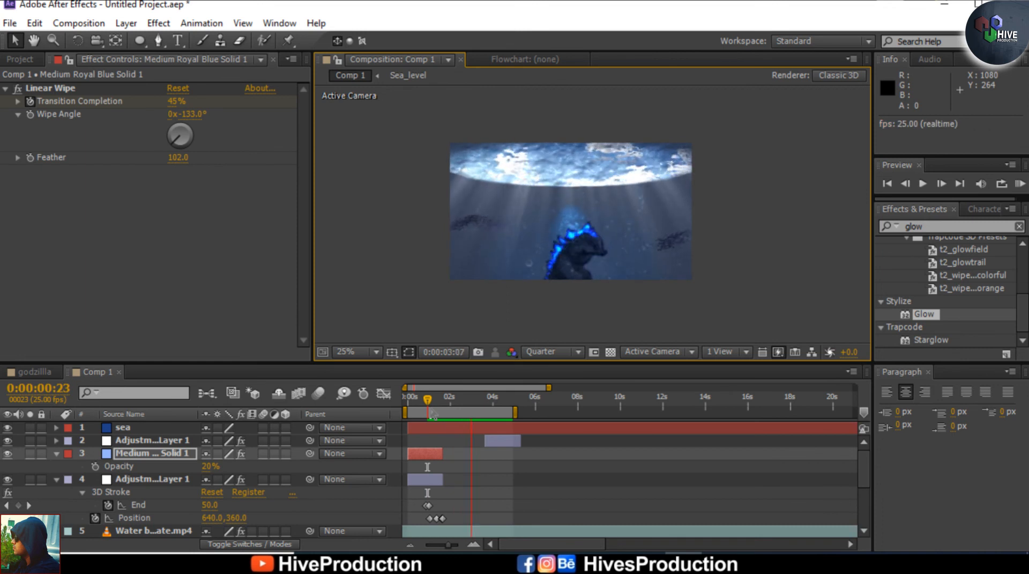
key("space")
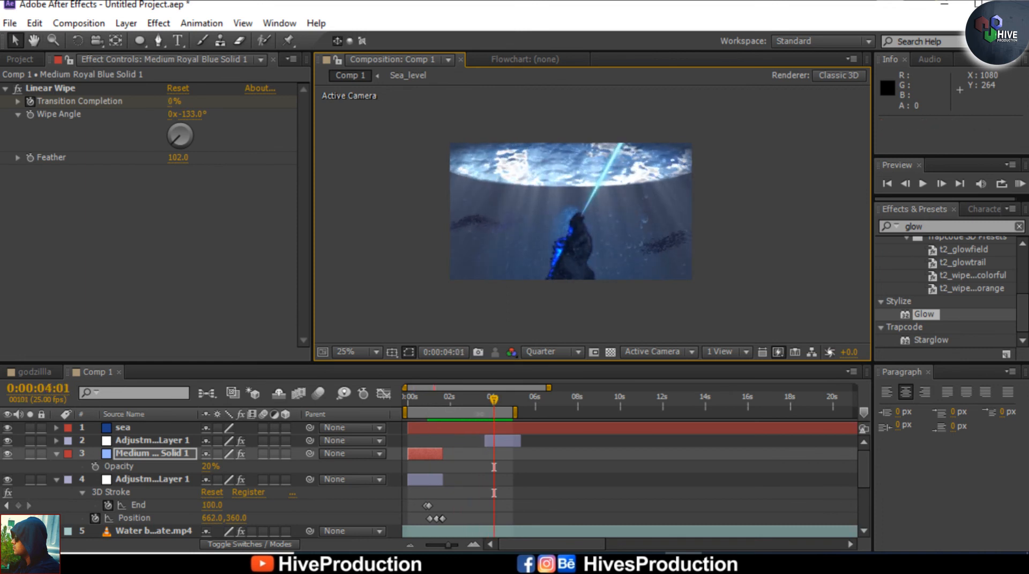
Duplicate the light blue solid and move the copy in time to the second beam, using its start at 0:00:03:16 as reference
left_click(434, 452)
key("ctrl+d")
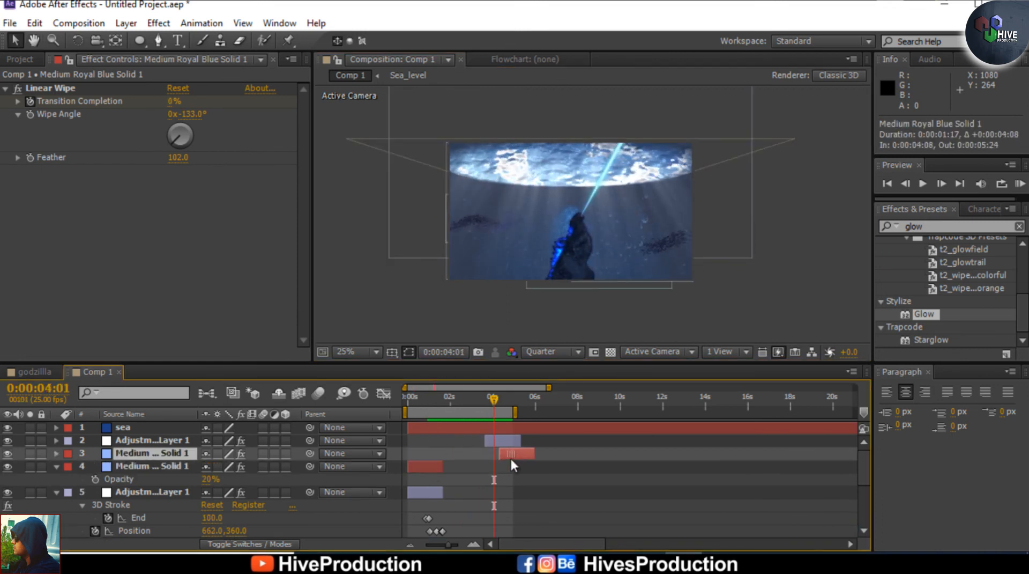
left_click_drag(503, 460, 501, 459)
left_click(489, 398)
left_click_drag(488, 402, 486, 403)
Align the copied solid's wipe keyframes with the second beam's start and extend the copy to the end of the work area
left_click(491, 453)
key("u")
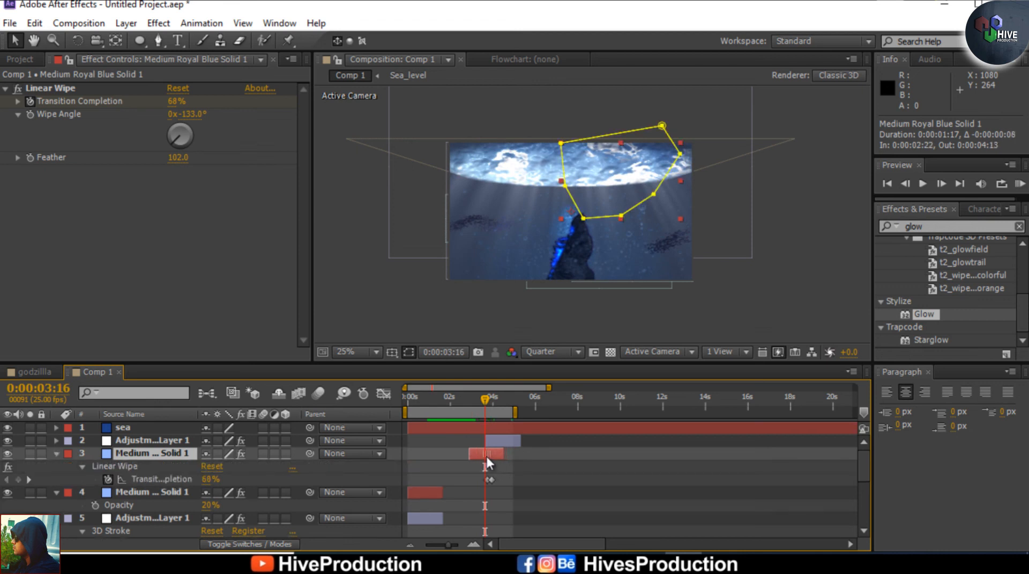
left_click_drag(502, 455, 512, 457)
key("space")
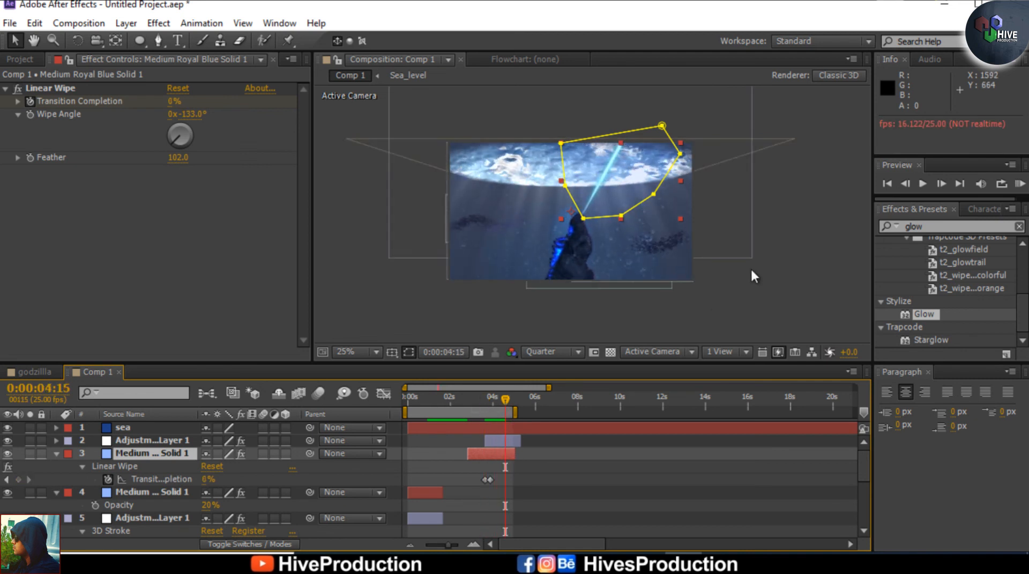
Fit the whole composition in the viewer and play it back to check both beams and their surrounding light
left_click(749, 273)
scroll(564, 284, "up", 2)
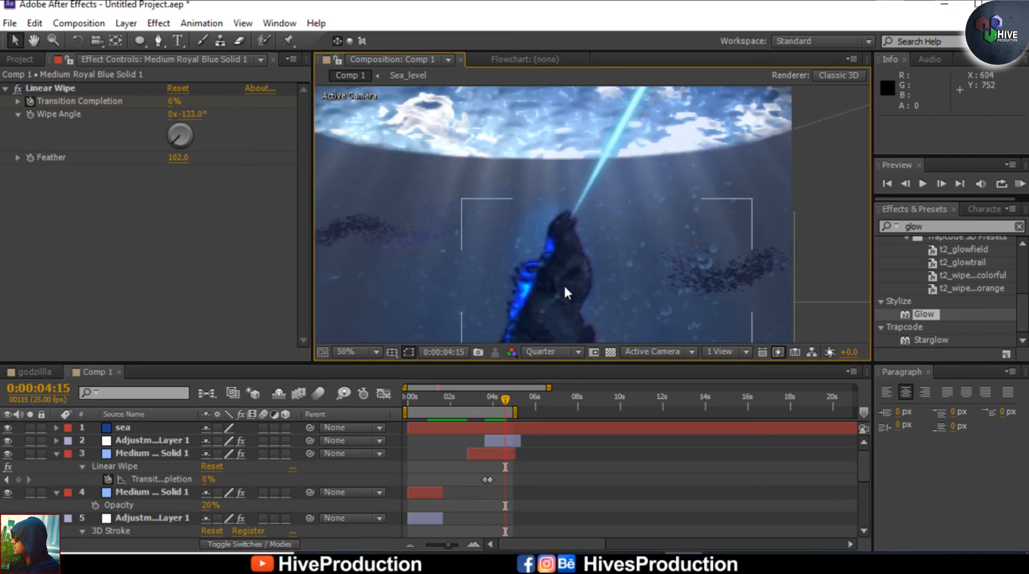
left_click(355, 352)
left_click(382, 80)
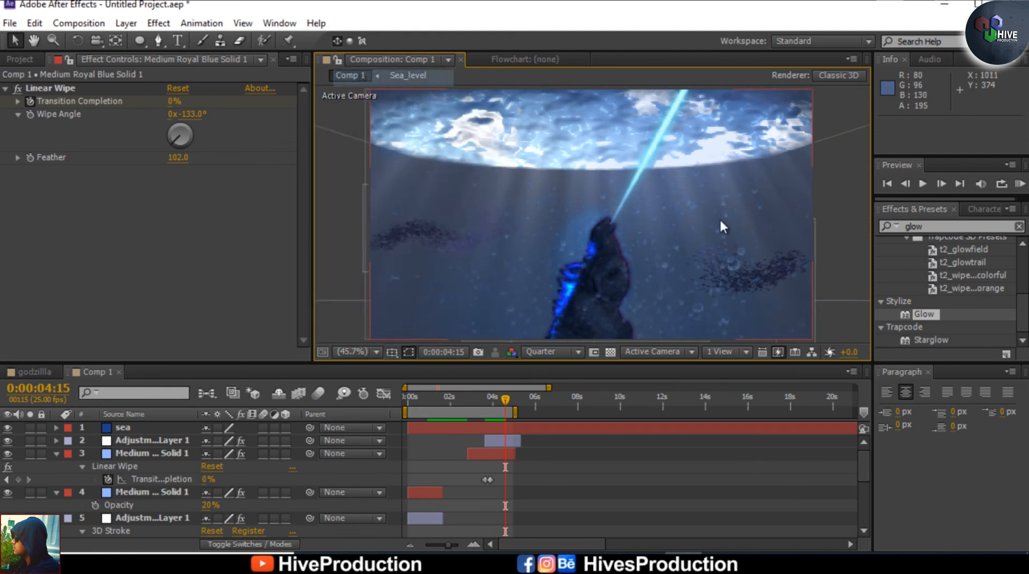
key("space")
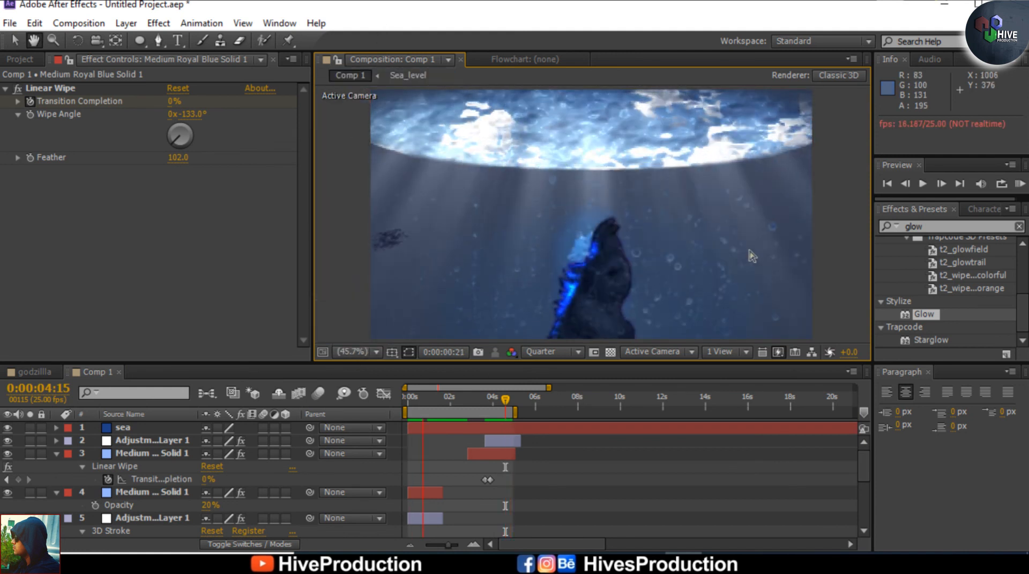